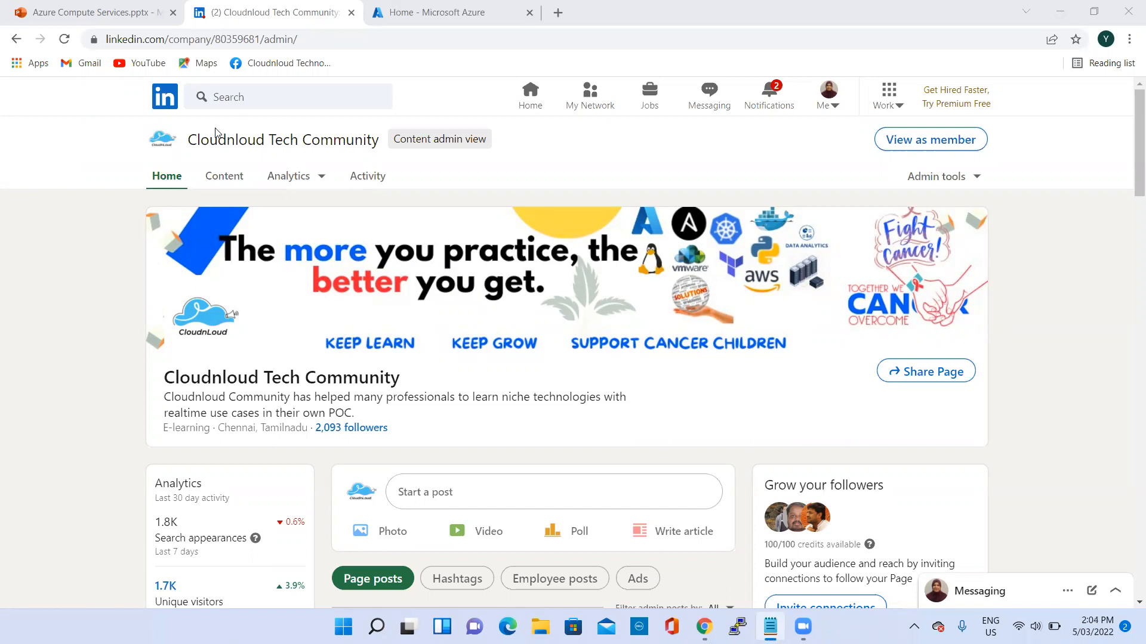
- Switch to the Azure Compute Services presentation and look through its slide thumbnails beyond the About me slide
click(125, 11)
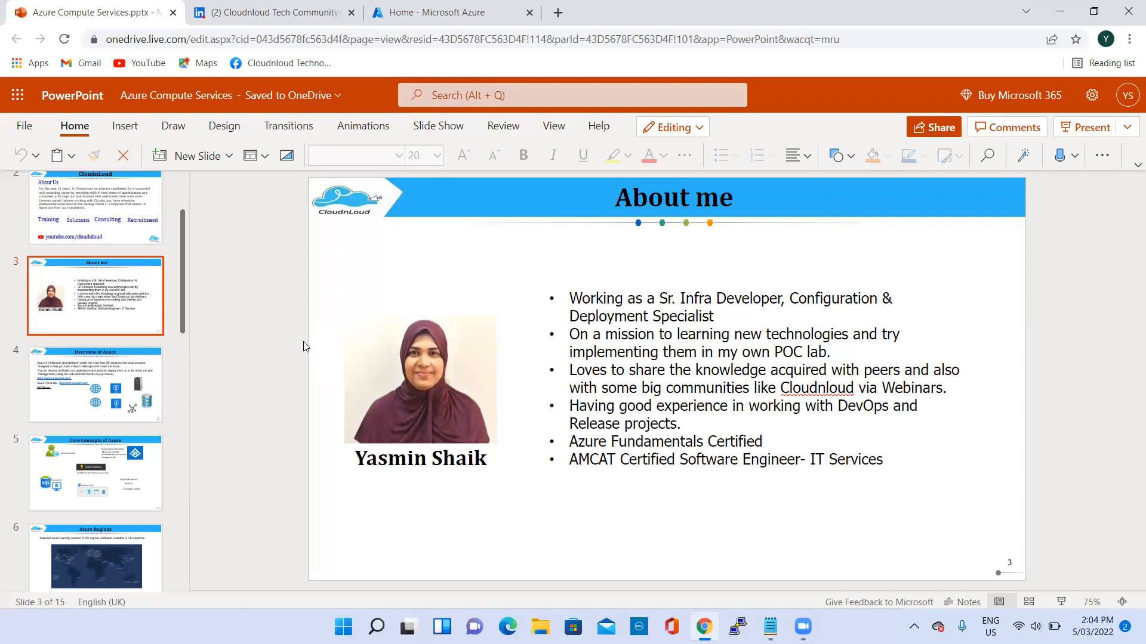
scroll(132, 325, down, 2)
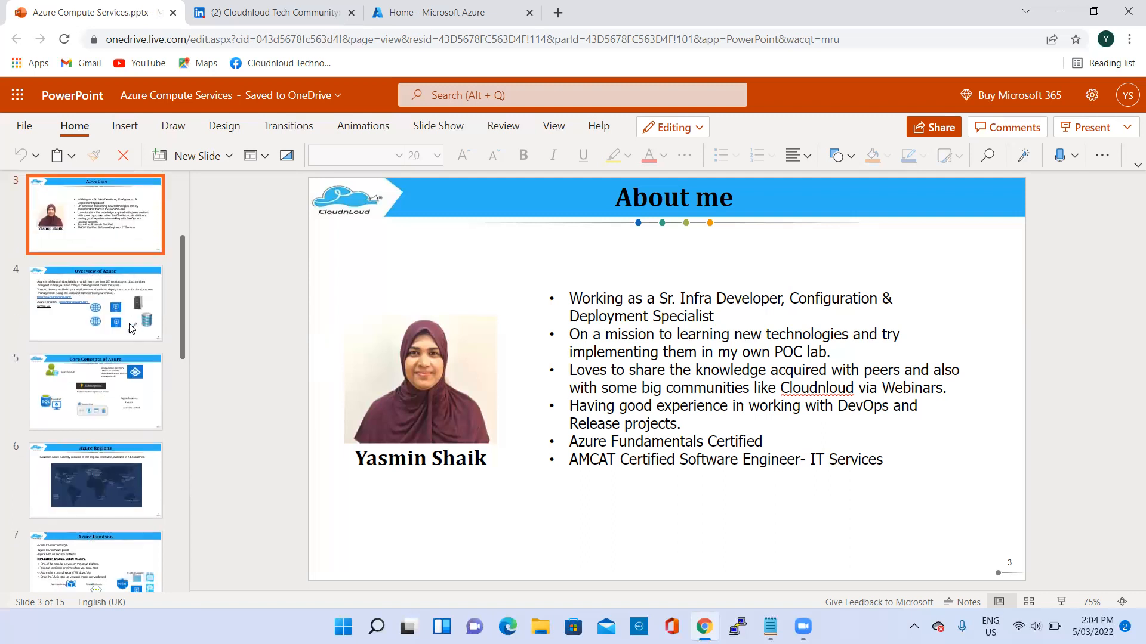
scroll(132, 328, down, 5)
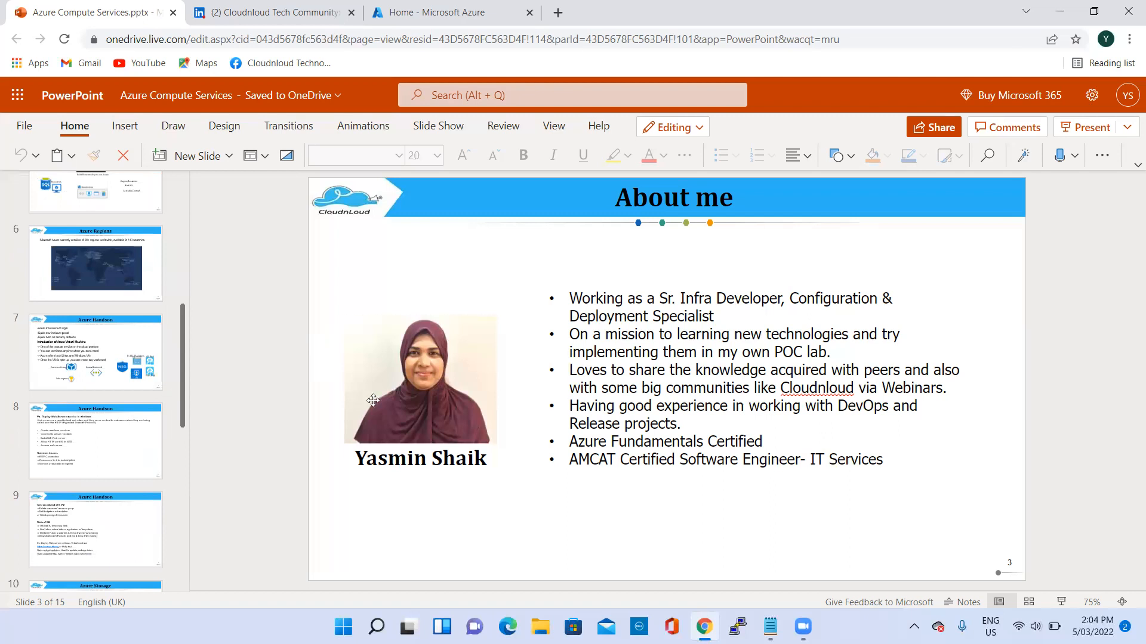
- Switch to the Azure portal and start creating a Windows Server virtual machine from the All resources page
click(358, 21)
click(1119, 125)
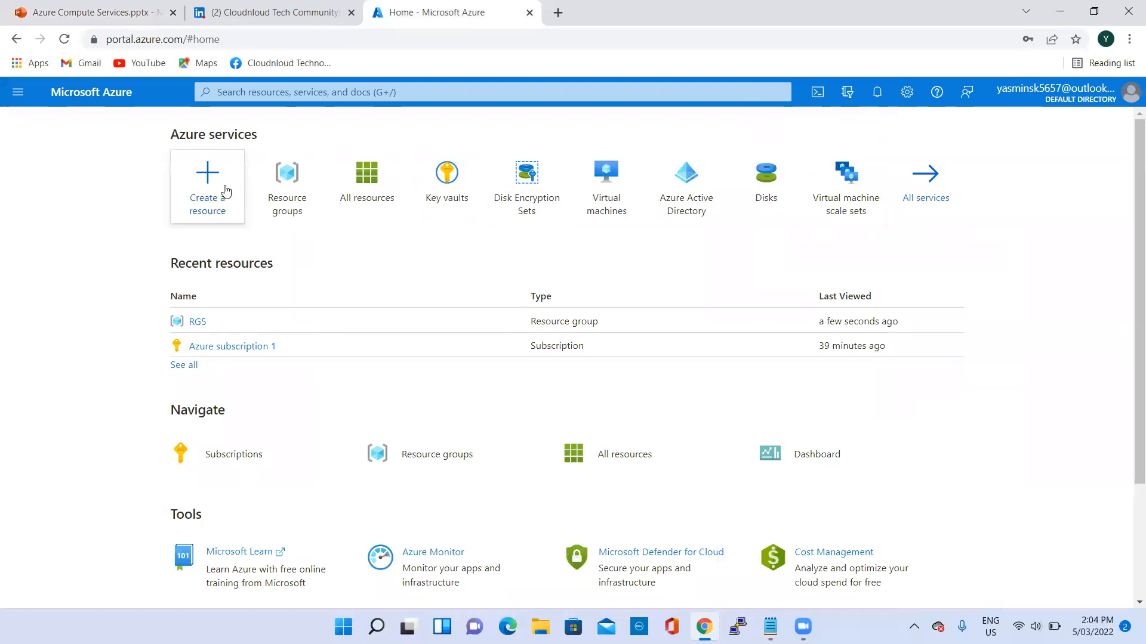
click(366, 191)
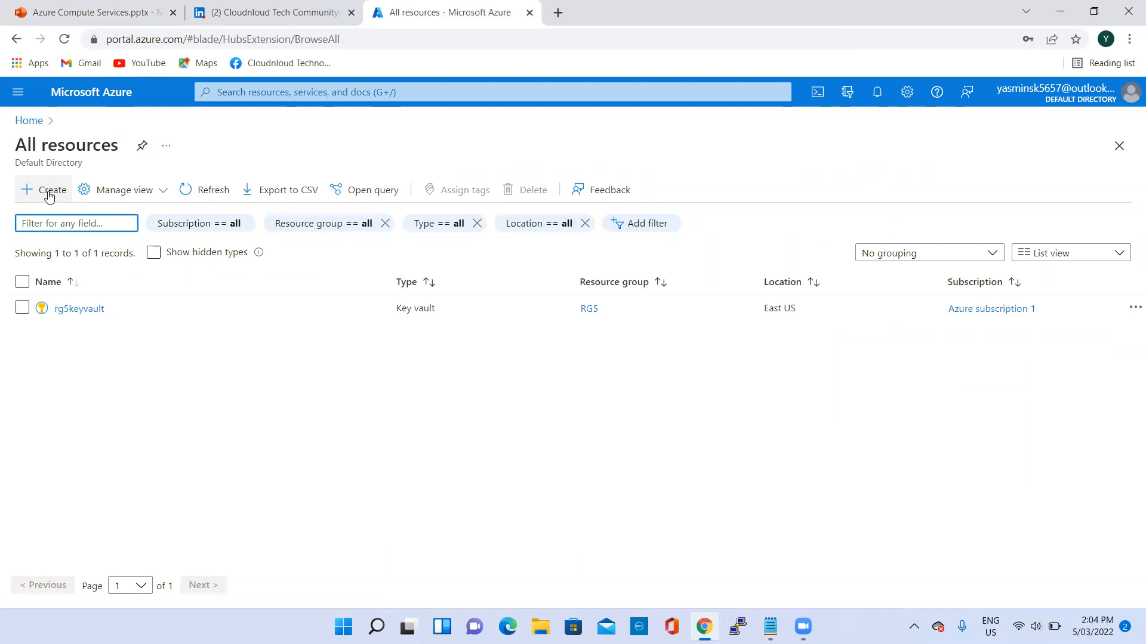
click(49, 197)
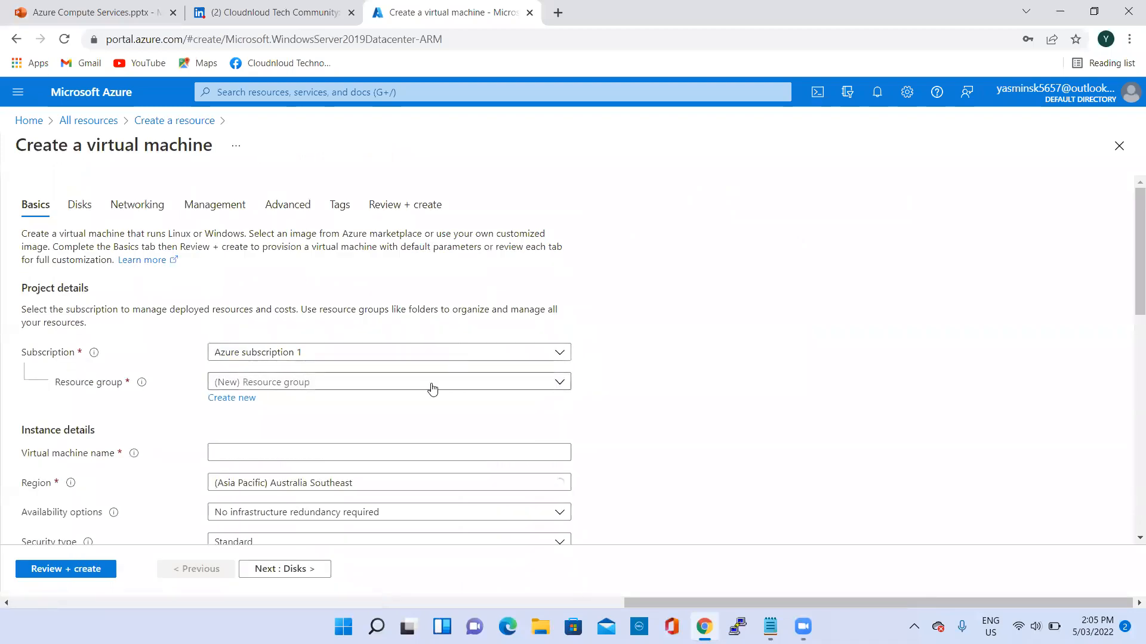
- Create a new resource group named RG1 for the virtual machine
click(232, 398)
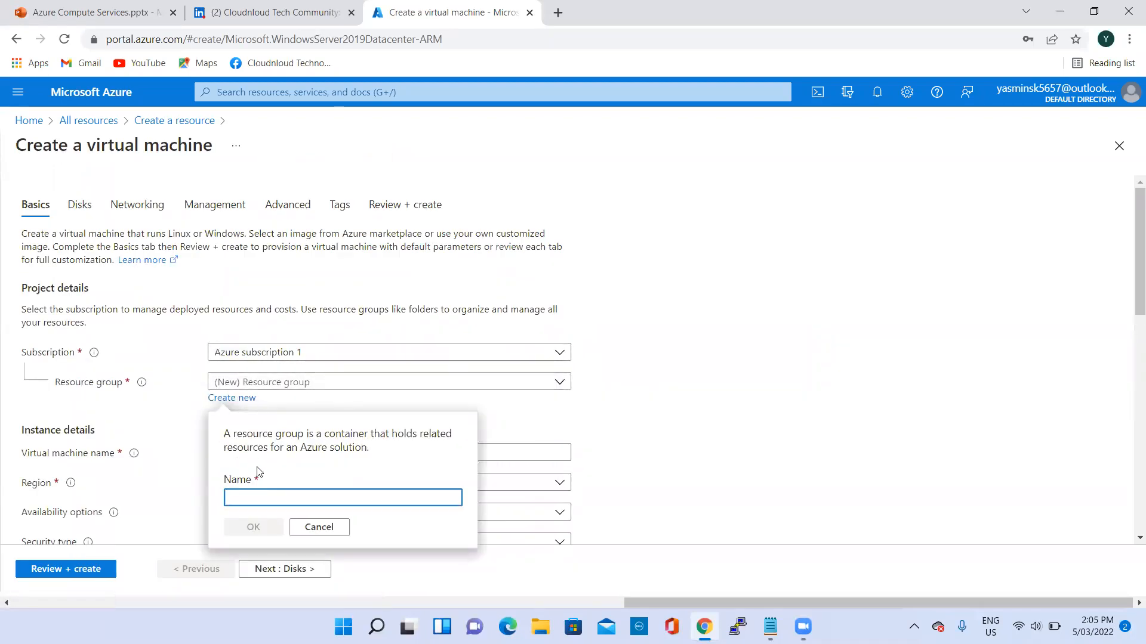
click(258, 497)
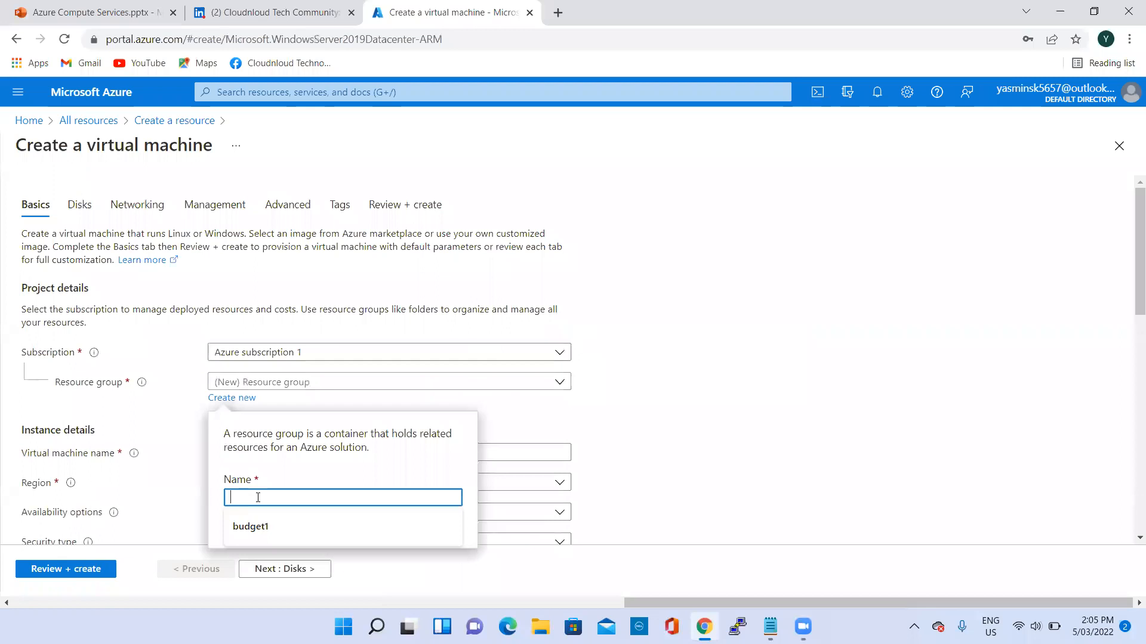
text(RG1)
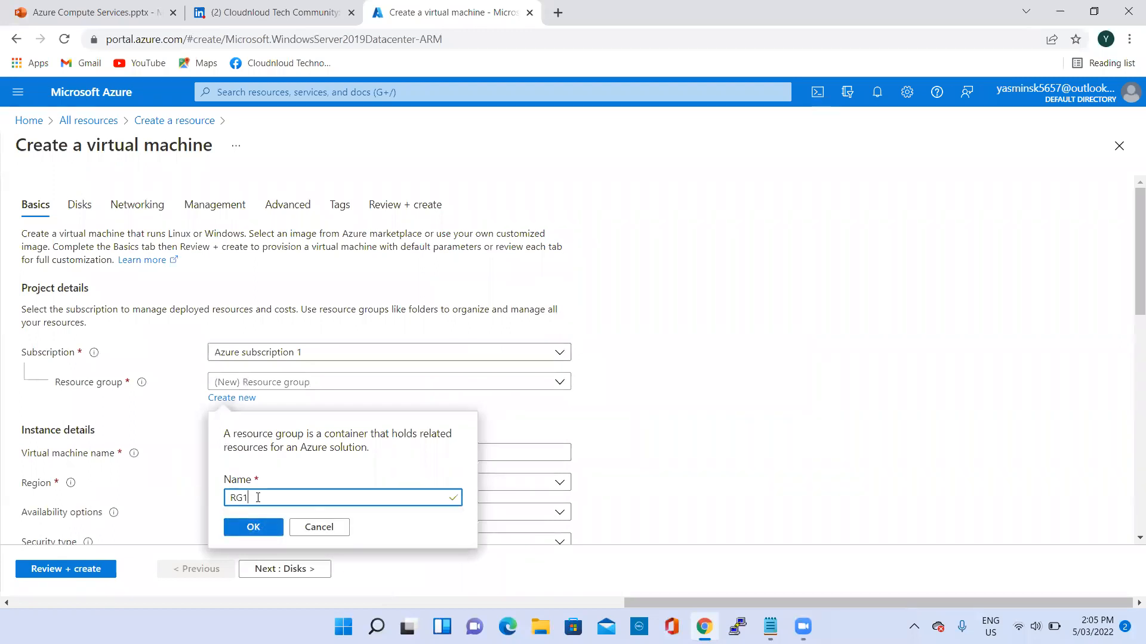
click(253, 527)
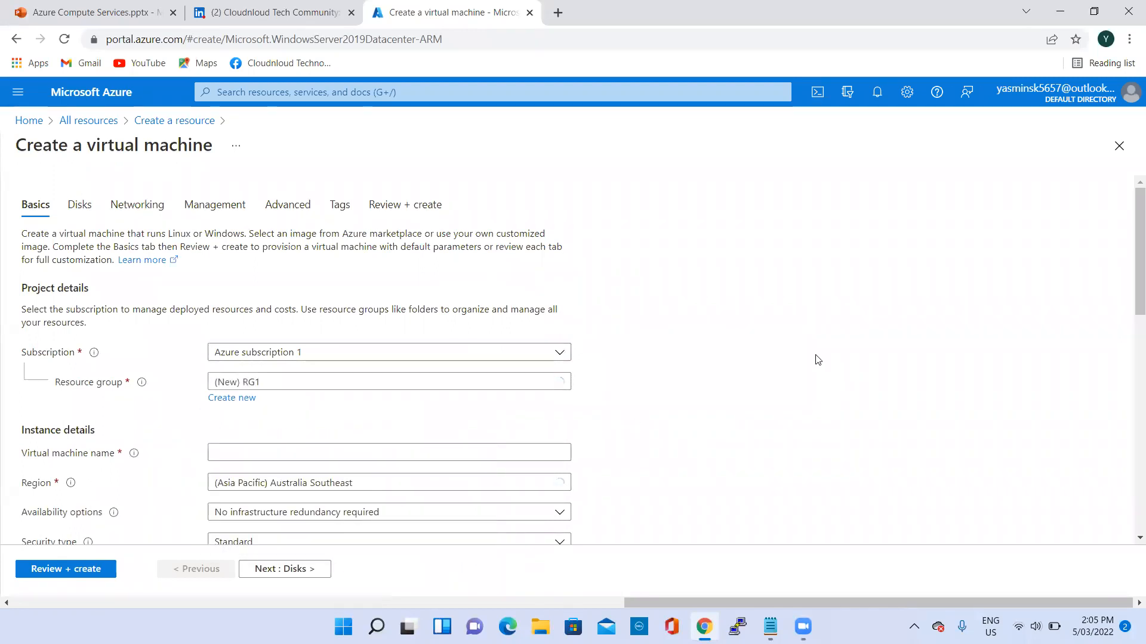
- Name the virtual machine VM1 and set its region to (Asia Pacific) Australia Central
scroll(744, 330, down, 1)
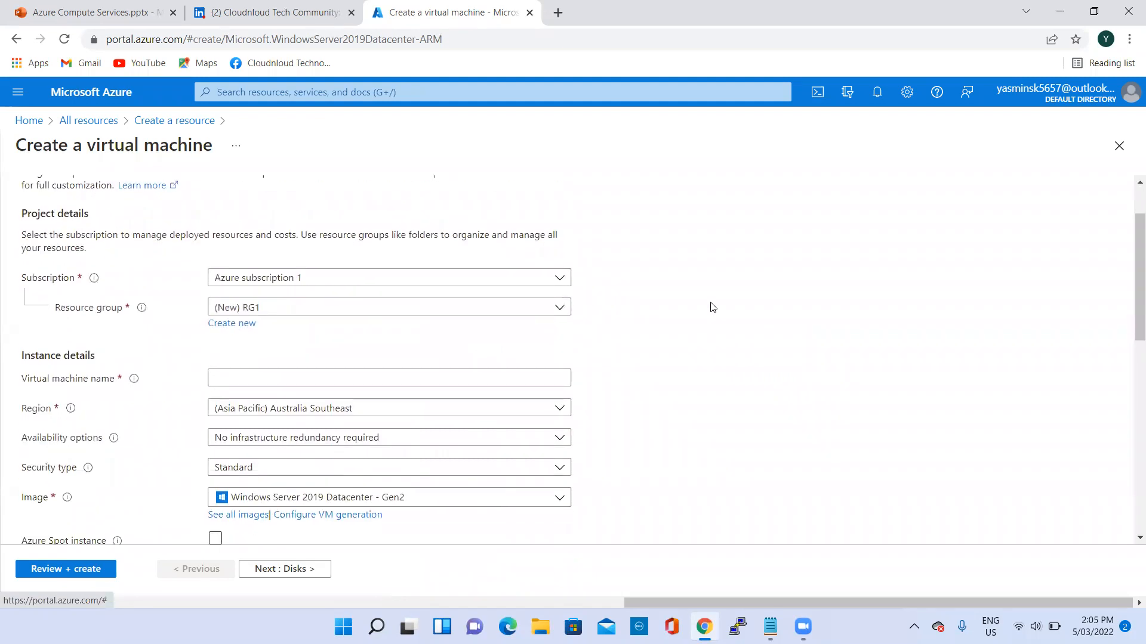
click(271, 378)
text(VM1)
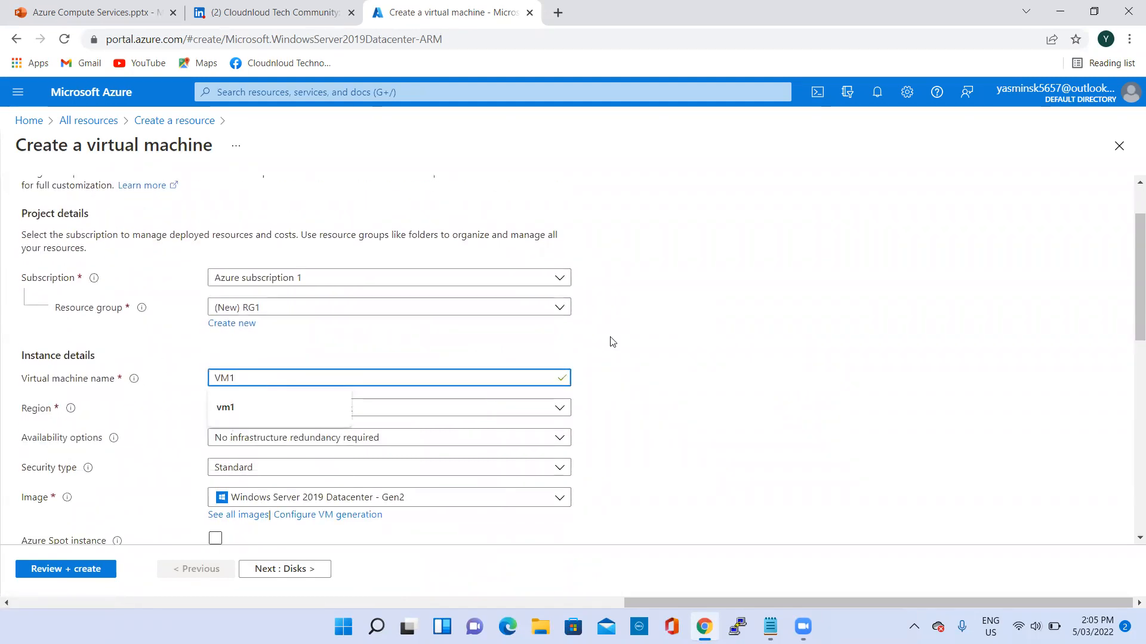
scroll(624, 331, down, 2)
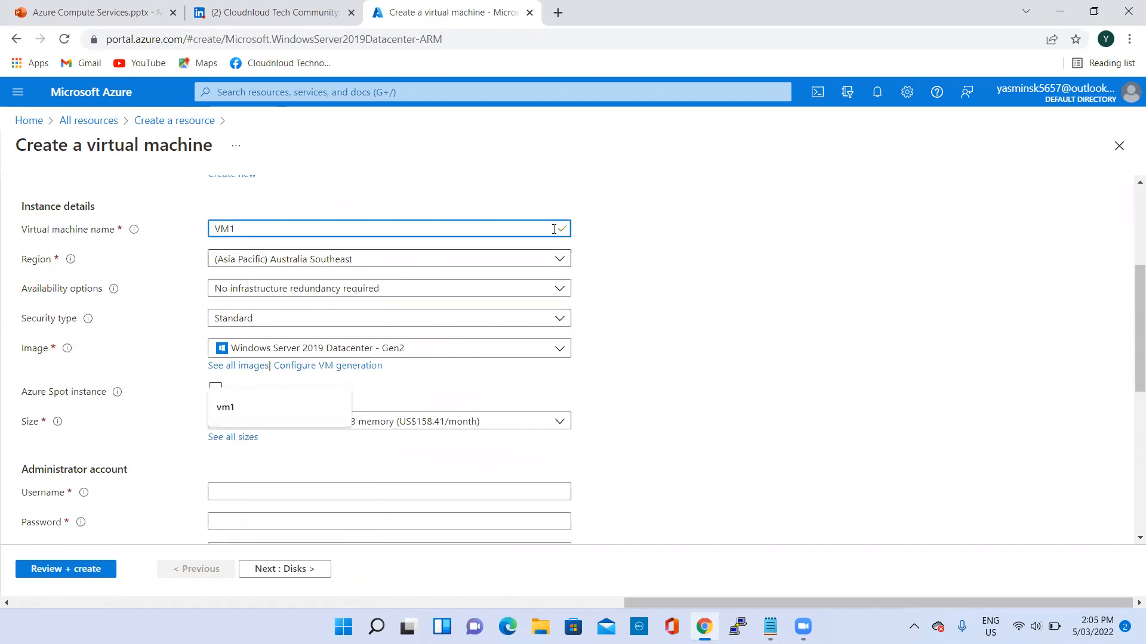
click(388, 262)
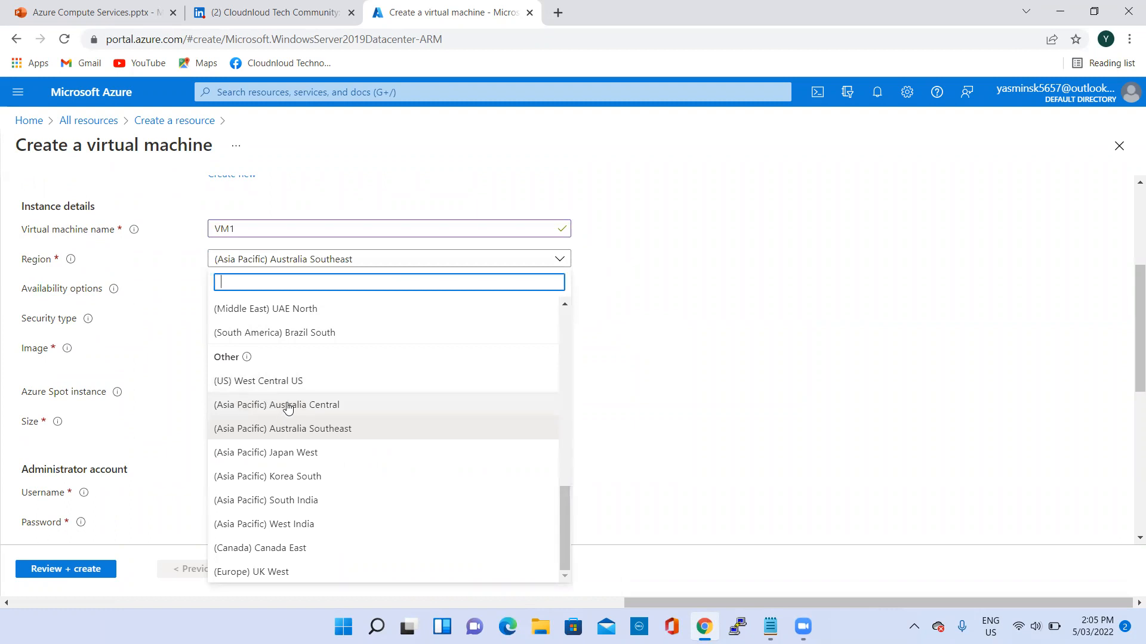
click(290, 406)
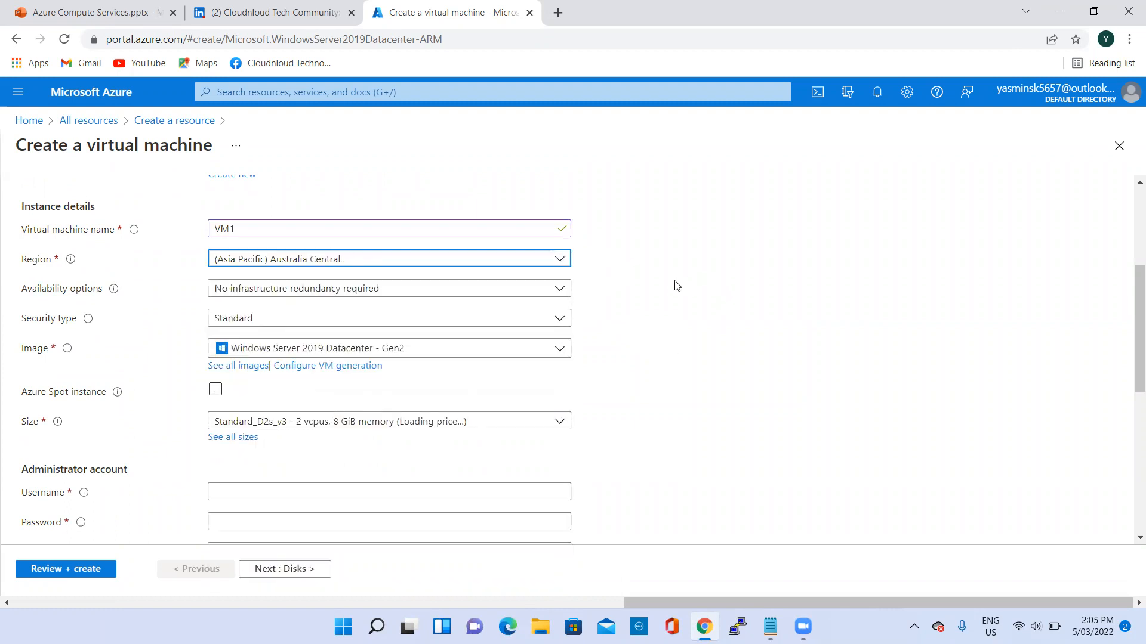
- Set the administrator account's username to VM1, then enter and confirm the account password
scroll(334, 301, down, 1)
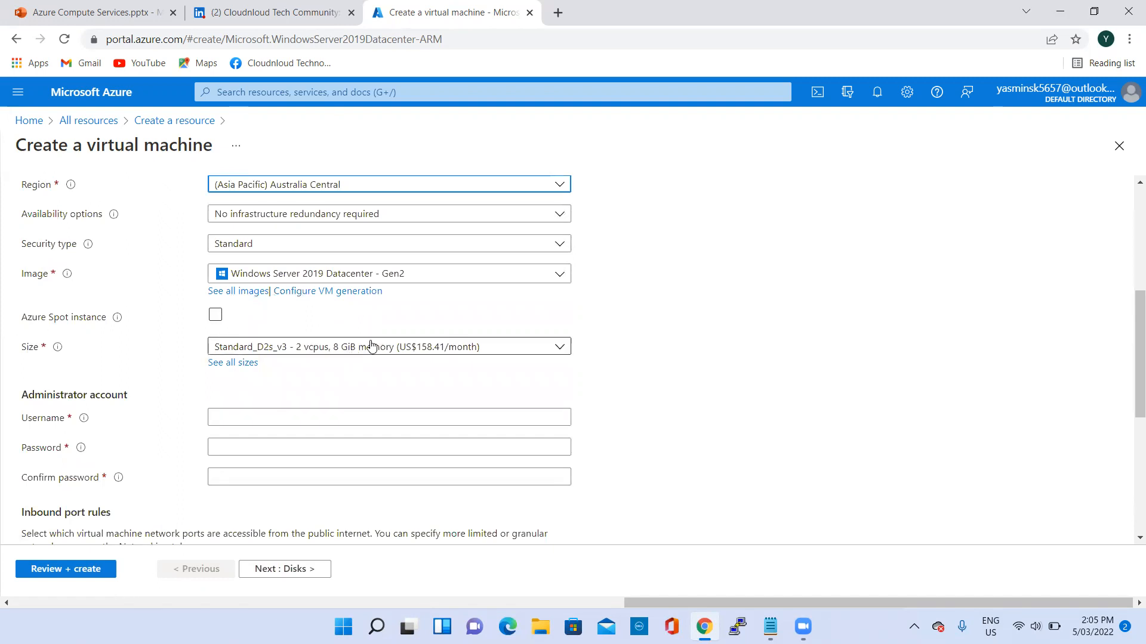
scroll(365, 365, down, 1)
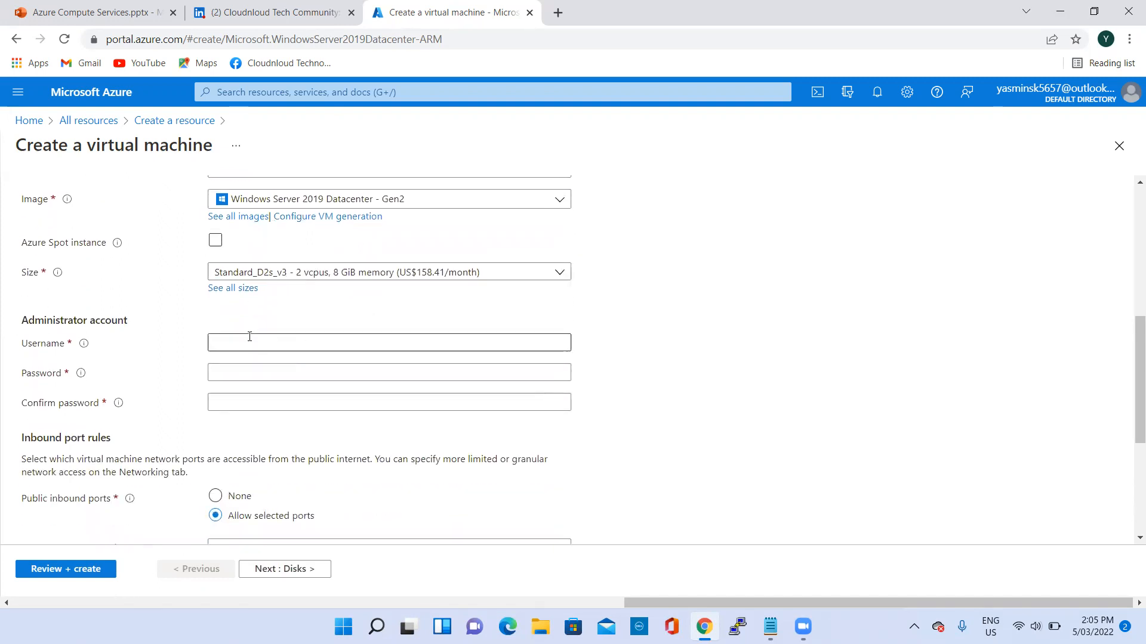
scroll(256, 330, down, 1)
click(273, 270)
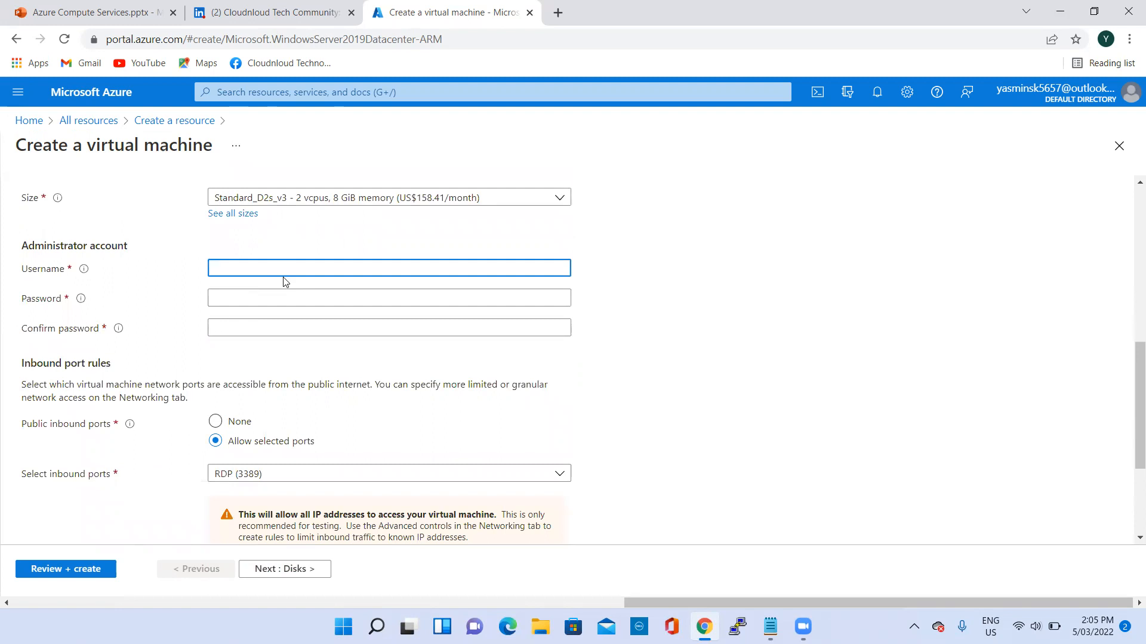
text(VM1)
click(289, 298)
text(***********)
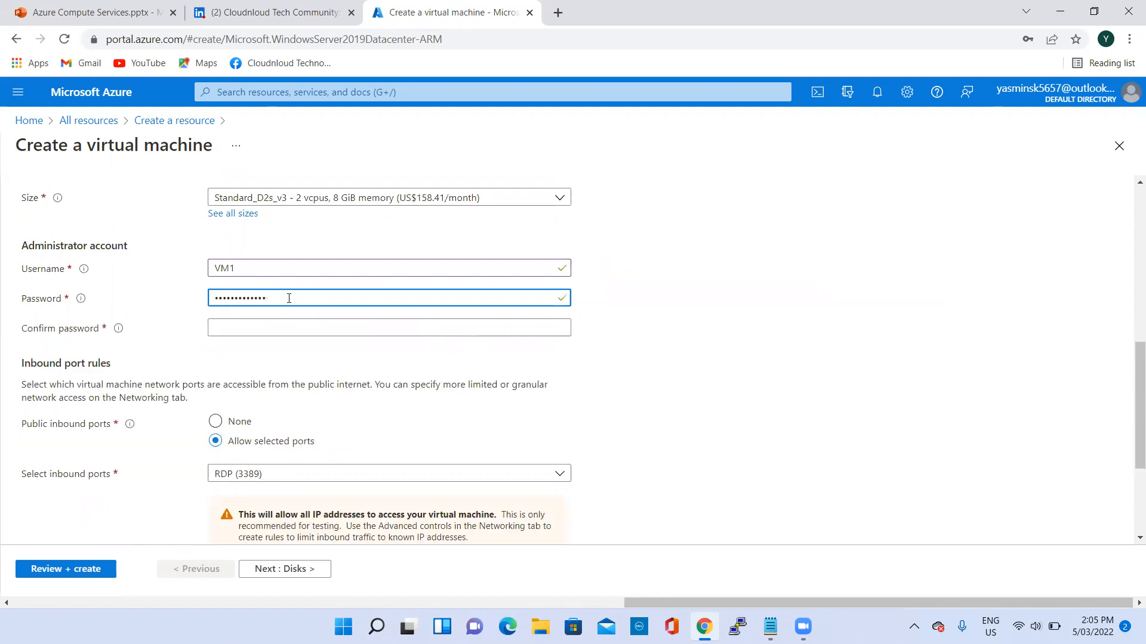
click(253, 331)
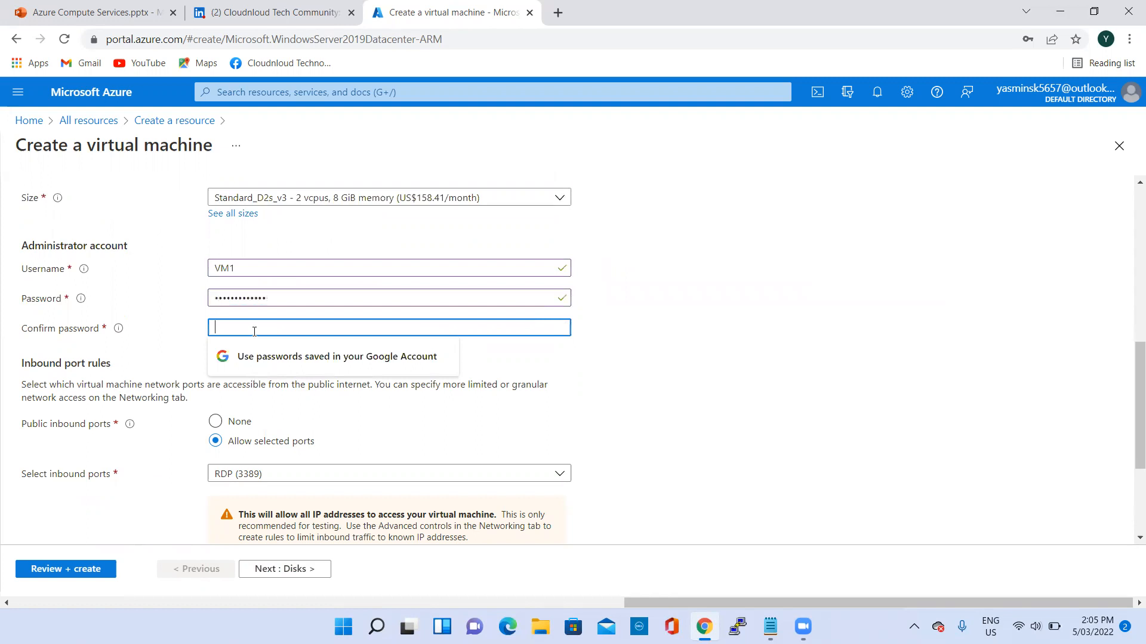
text(**)
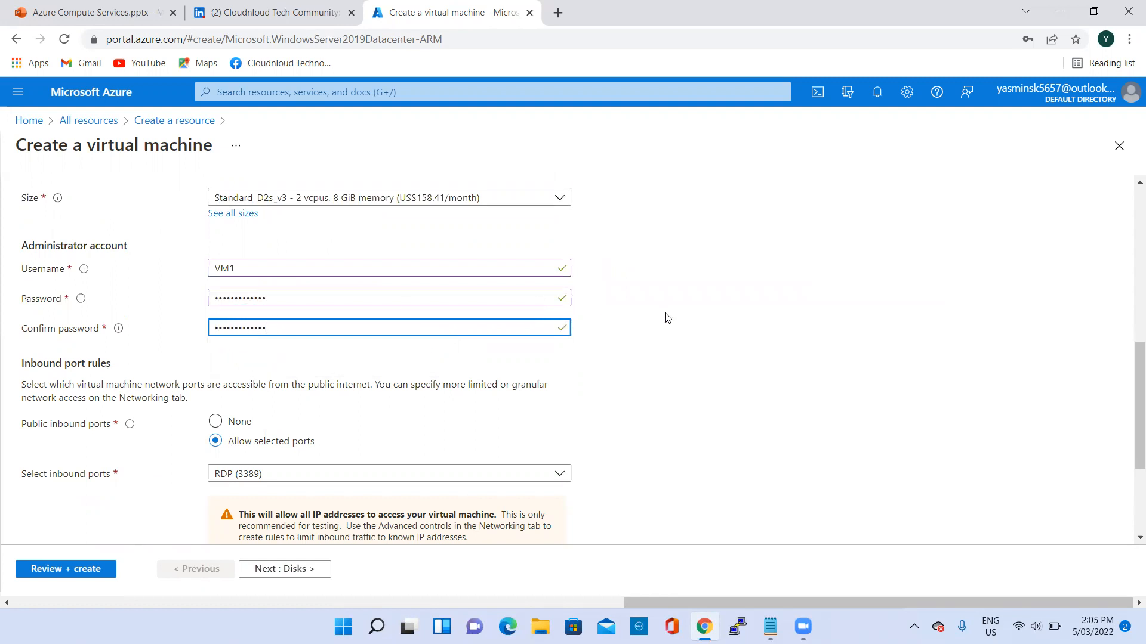
- Check the inbound port rules and licensing options, keep their defaults, and continue to the disk settings
scroll(664, 296, down, 2)
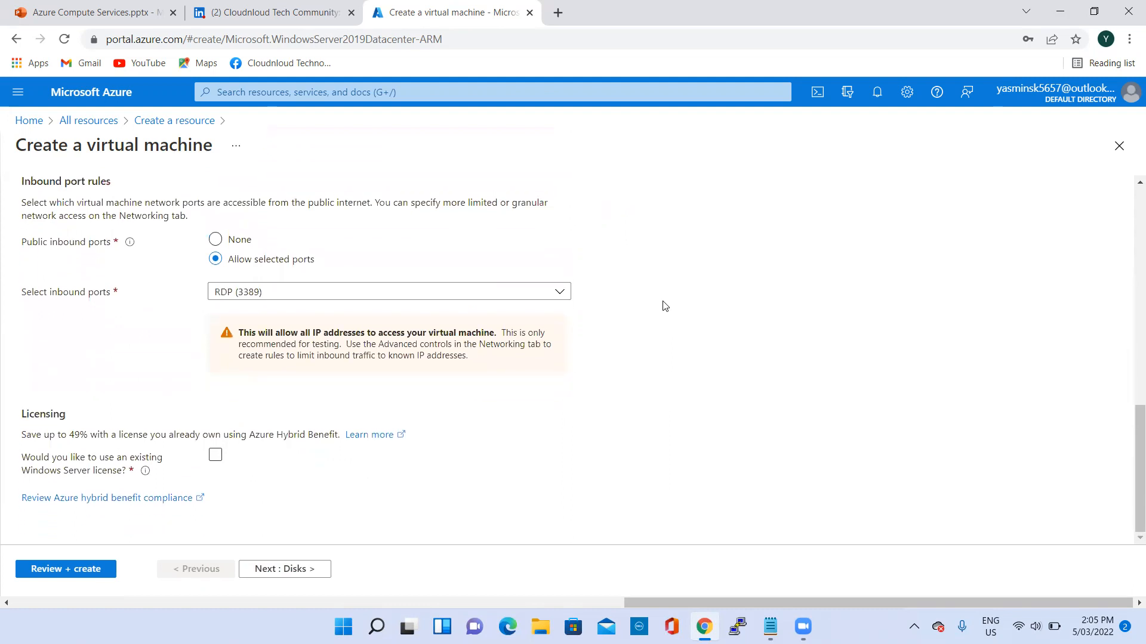
scroll(478, 293, up, 1)
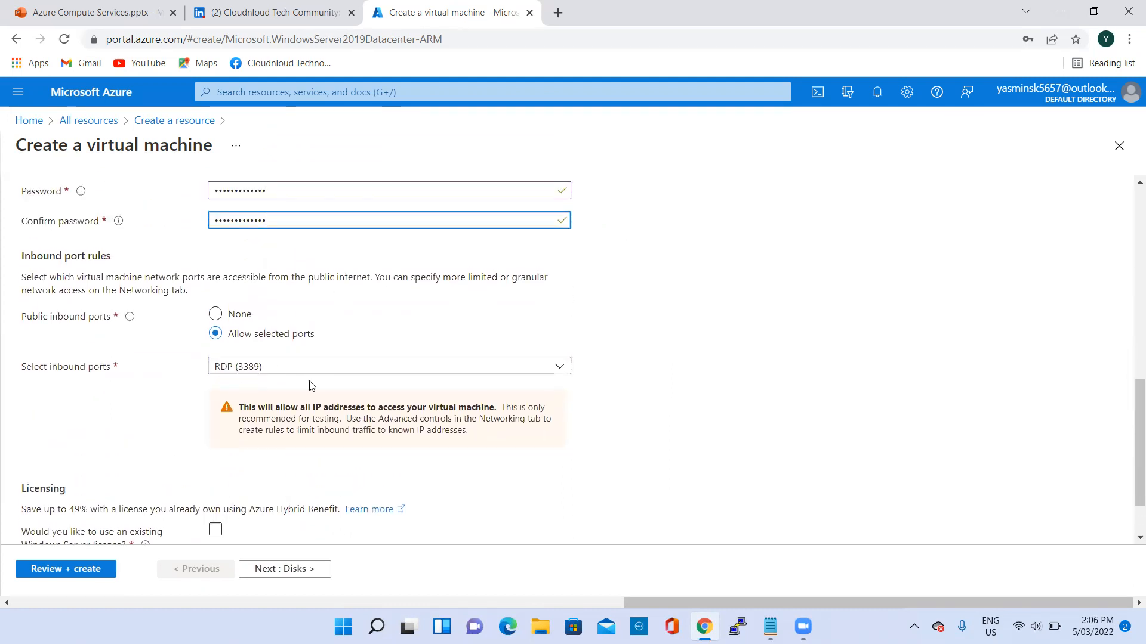
scroll(417, 334, down, 2)
scroll(519, 296, up, 4)
scroll(418, 460, down, 3)
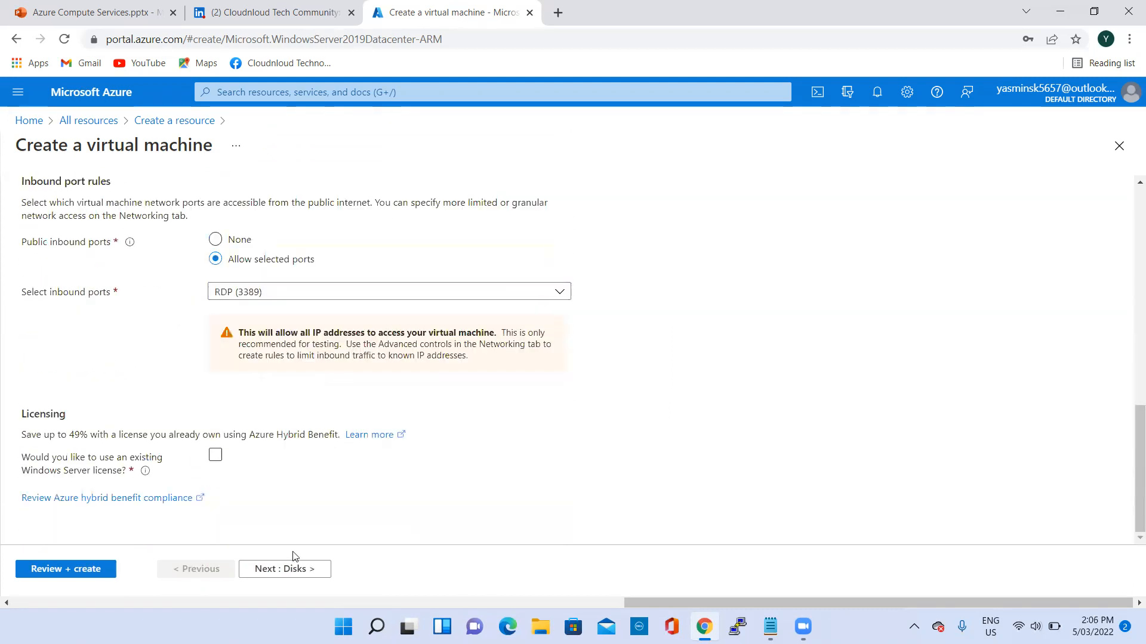
click(283, 569)
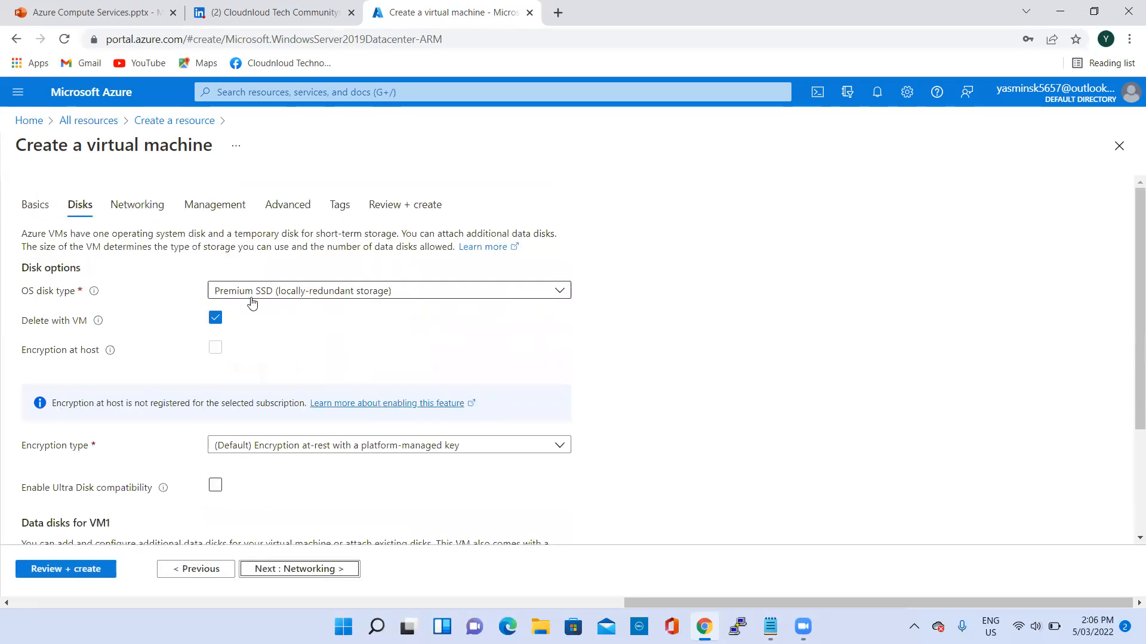
- Examine the available OS disk types and leave the selection as it is
click(405, 292)
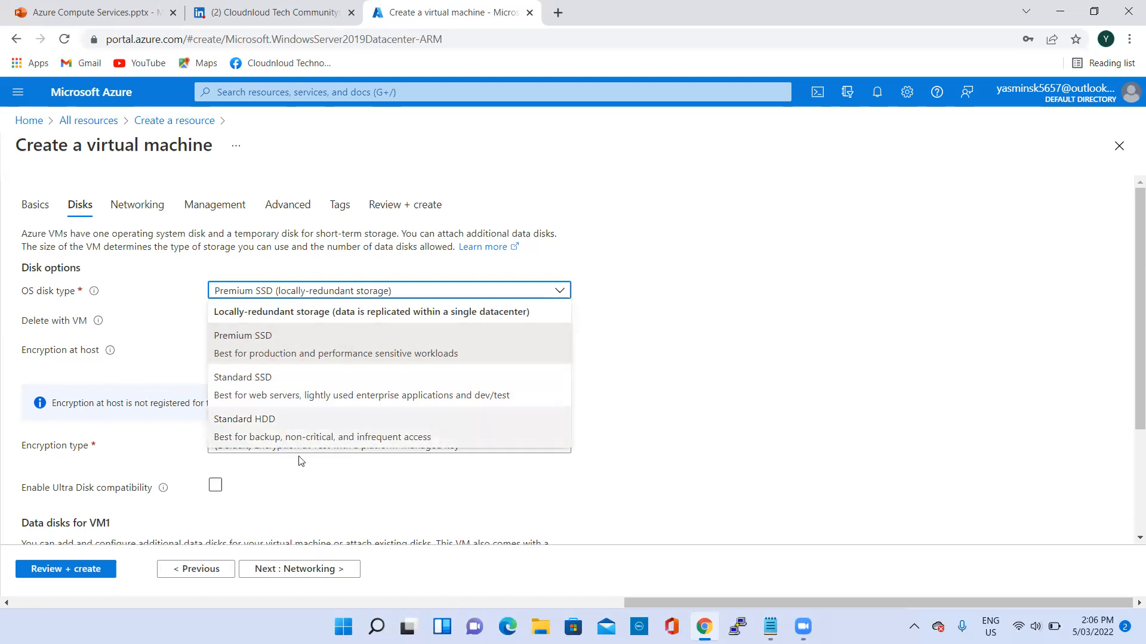
click(680, 306)
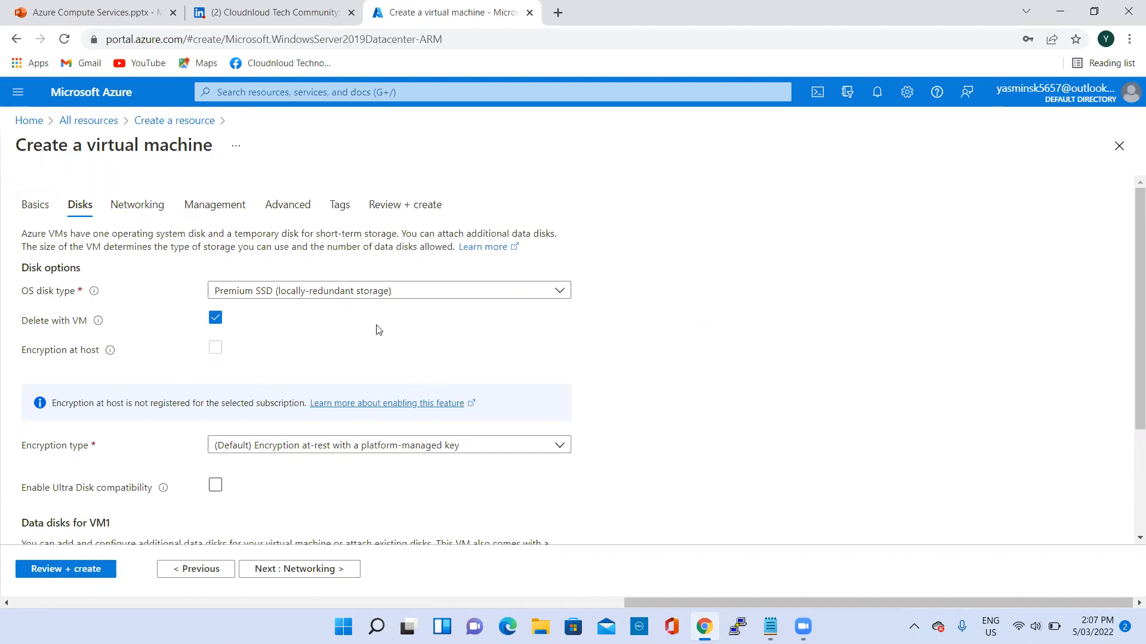
click(370, 293)
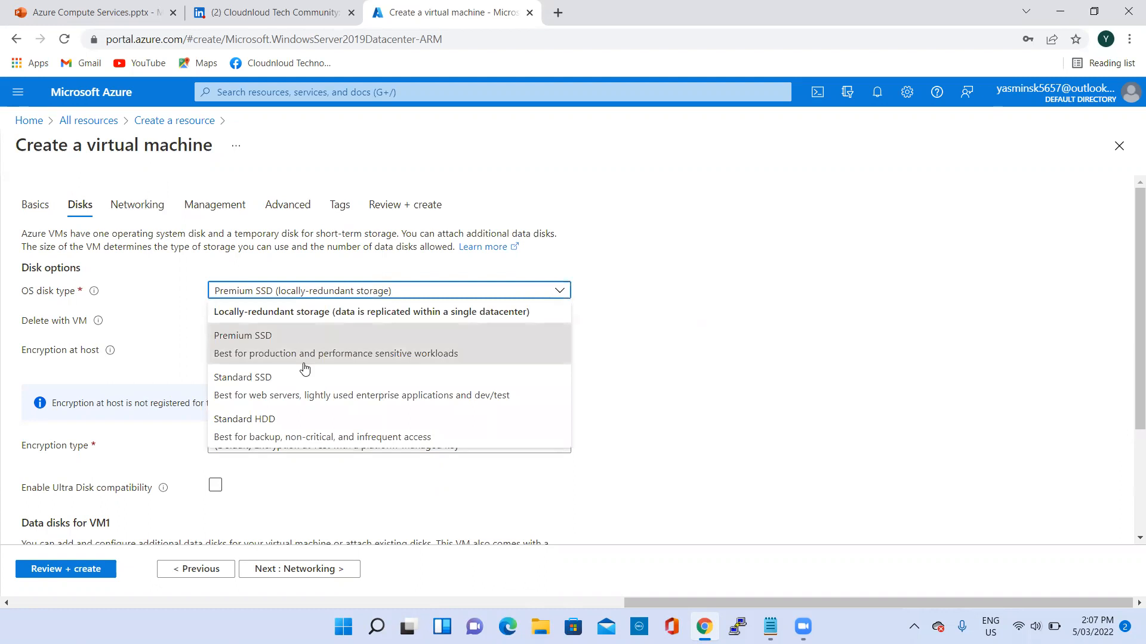
click(788, 374)
- Return to the virtual machine's basic settings and open the full list of VM sizes
click(194, 570)
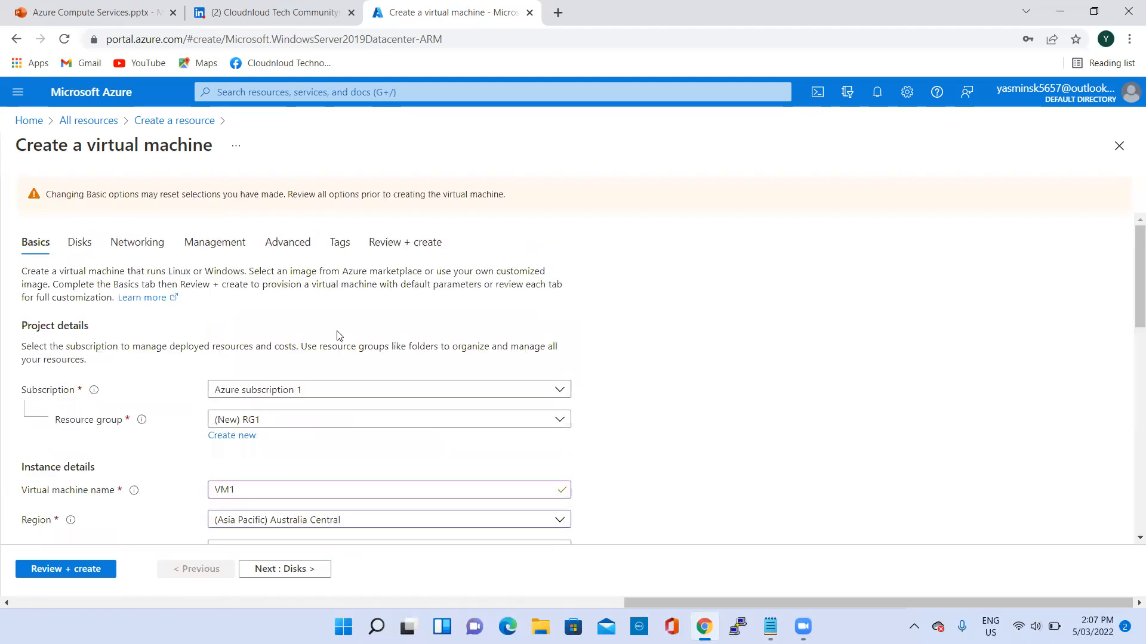
scroll(320, 418, down, 3)
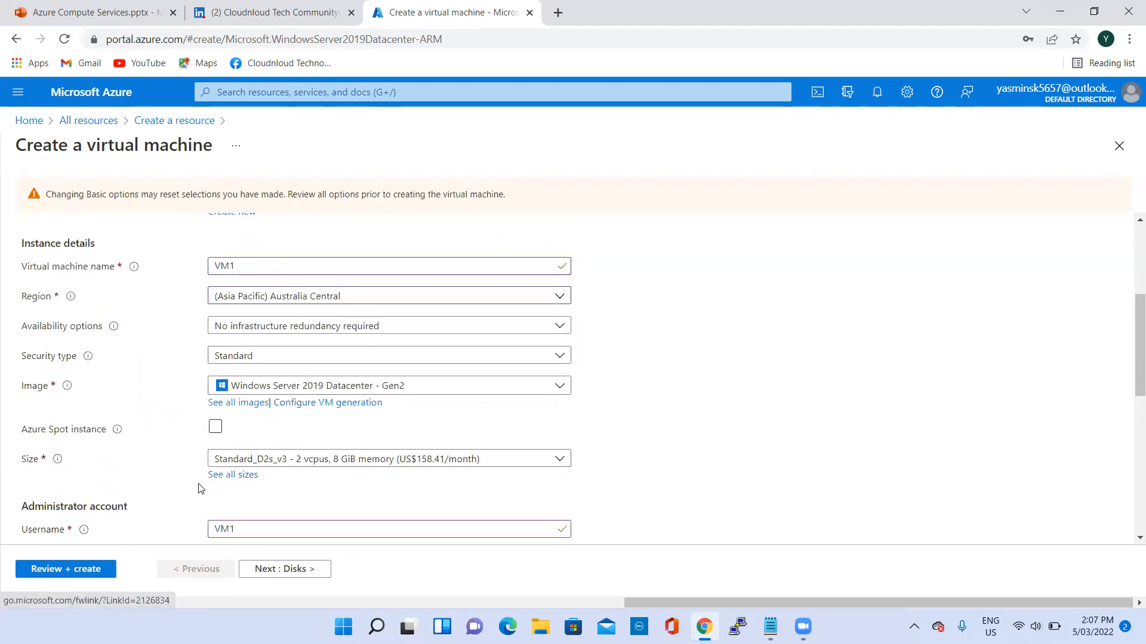
click(237, 476)
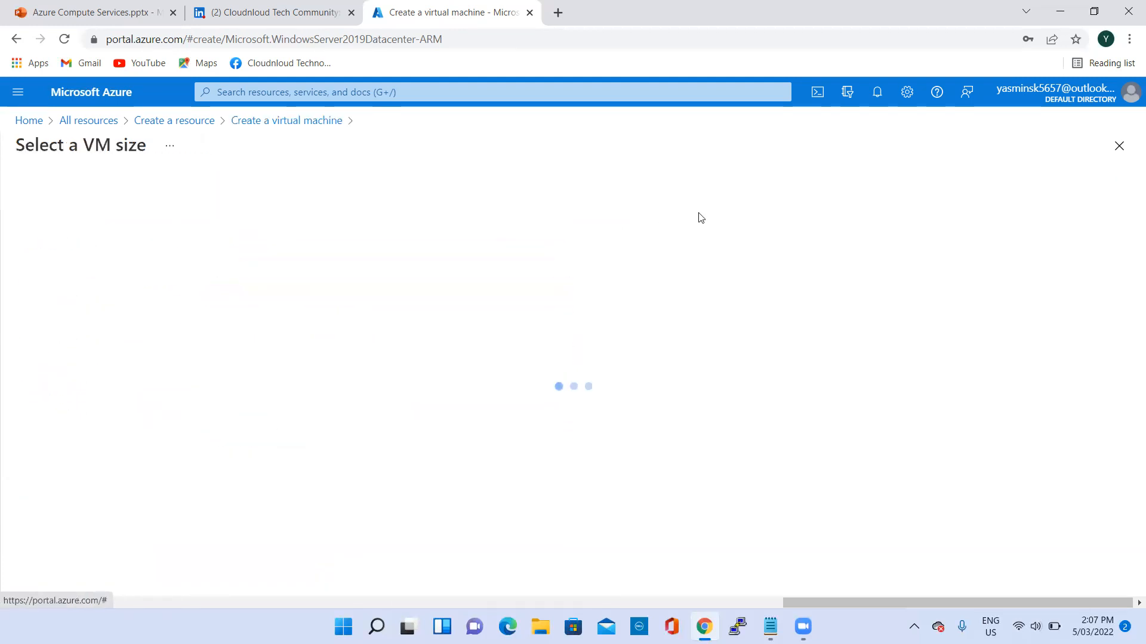
- Choose the D2_v4 size from the non-premium storage VM sizes for the virtual machine
scroll(233, 370, down, 4)
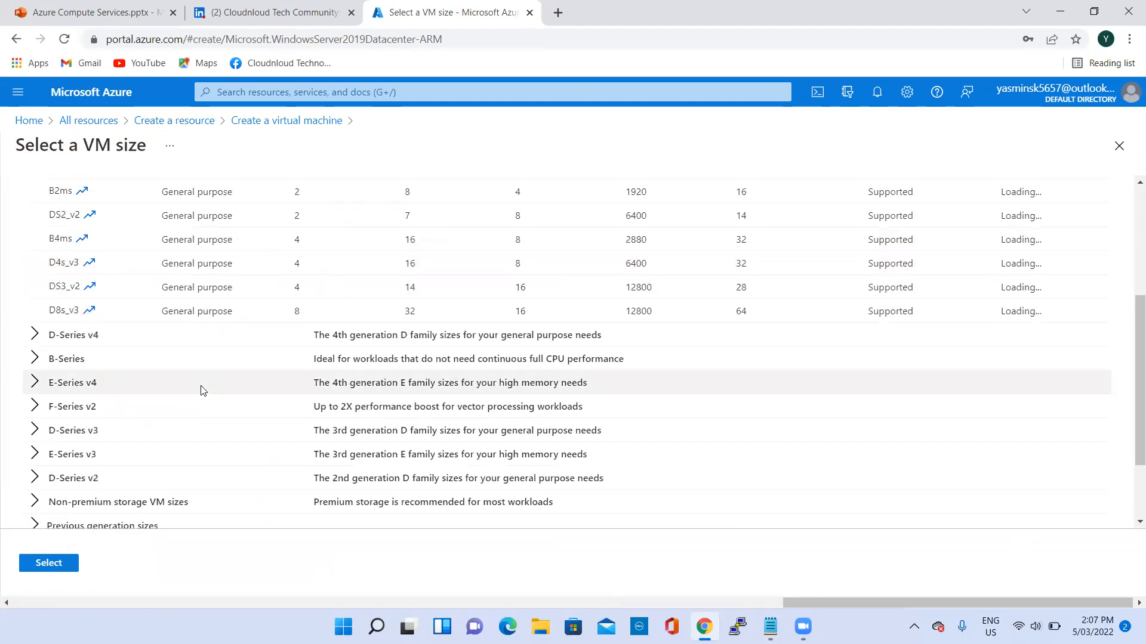
scroll(199, 392, up, 4)
scroll(169, 384, down, 5)
scroll(153, 204, up, 5)
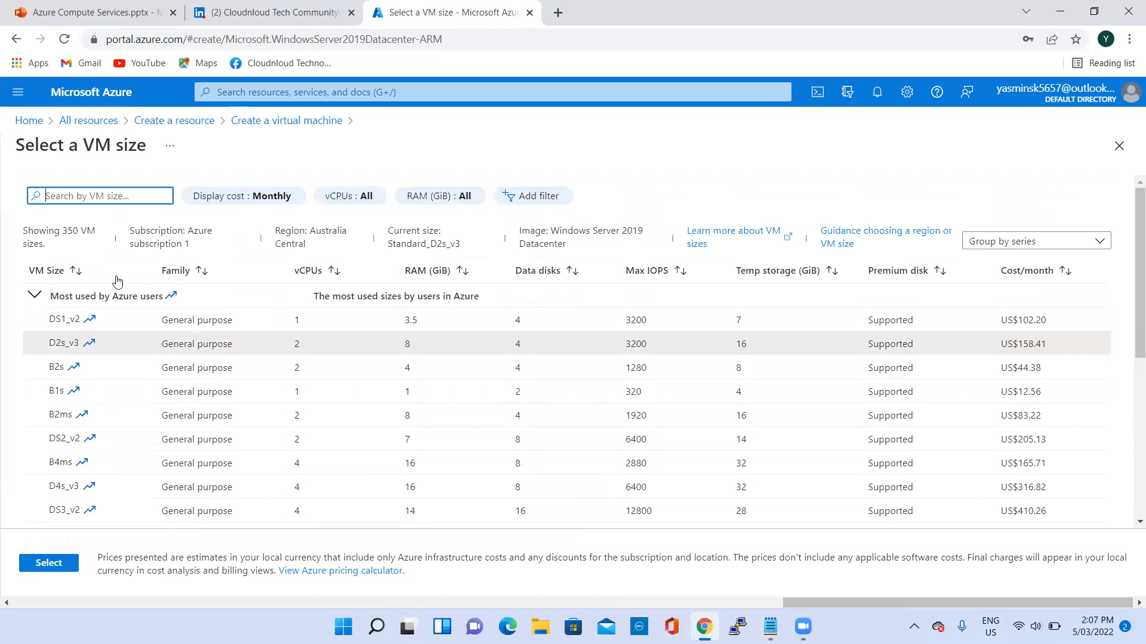
scroll(117, 280, down, 5)
click(196, 365)
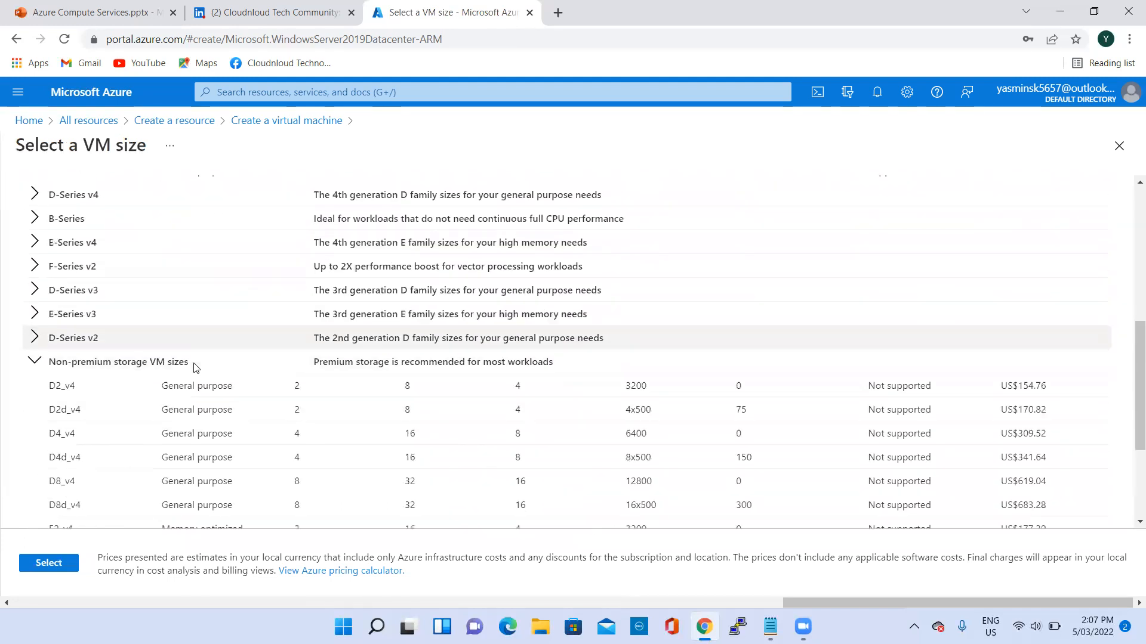
scroll(196, 365, down, 3)
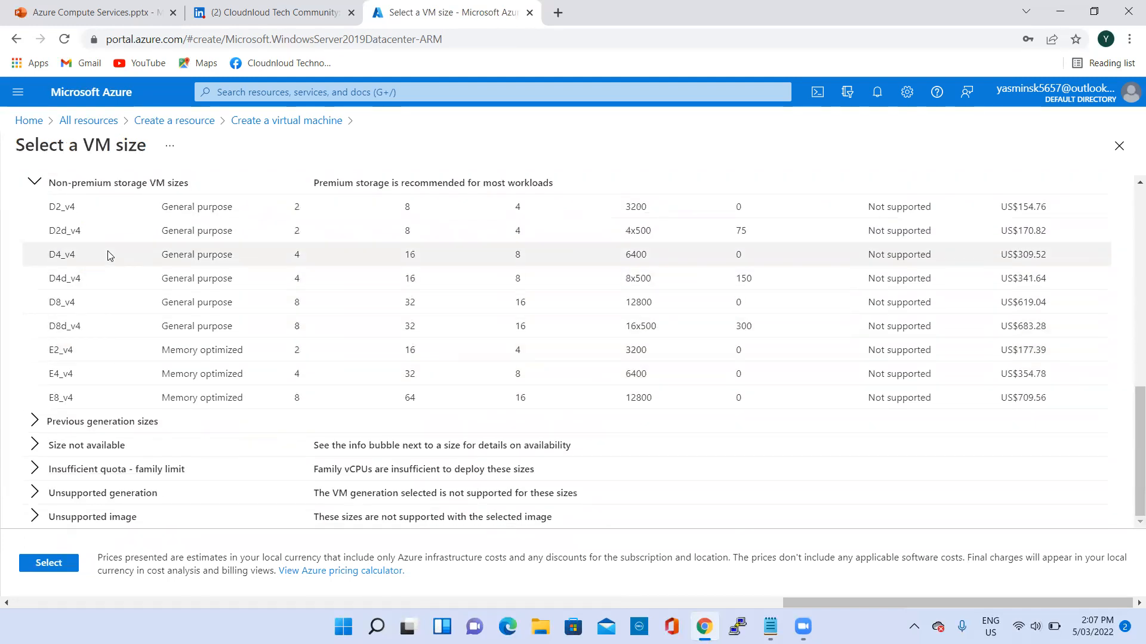
click(73, 209)
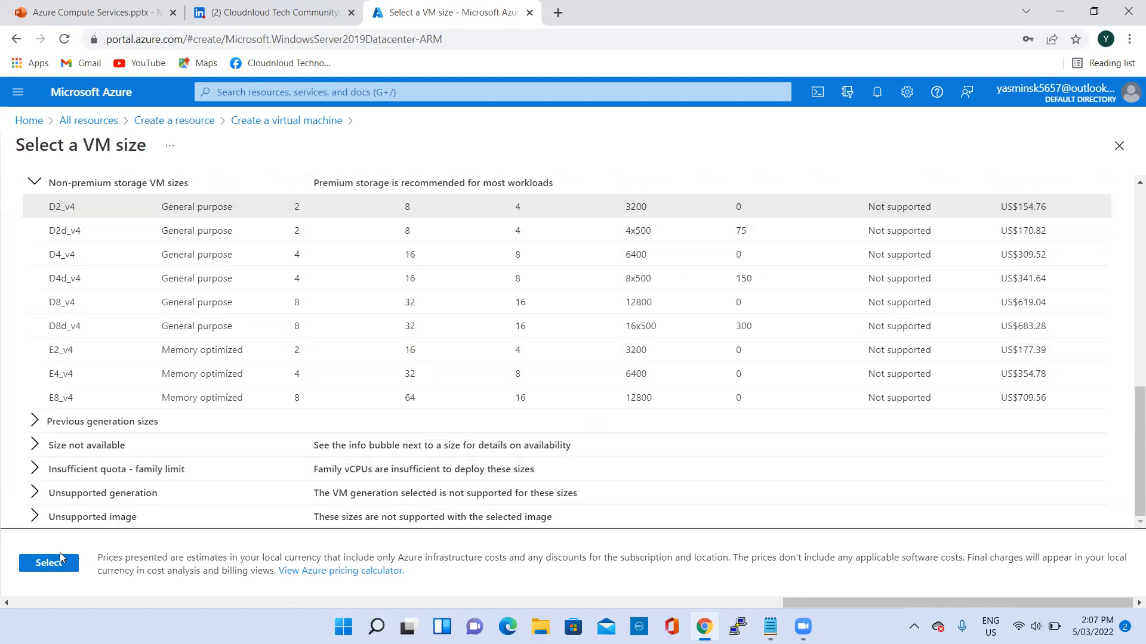
click(65, 571)
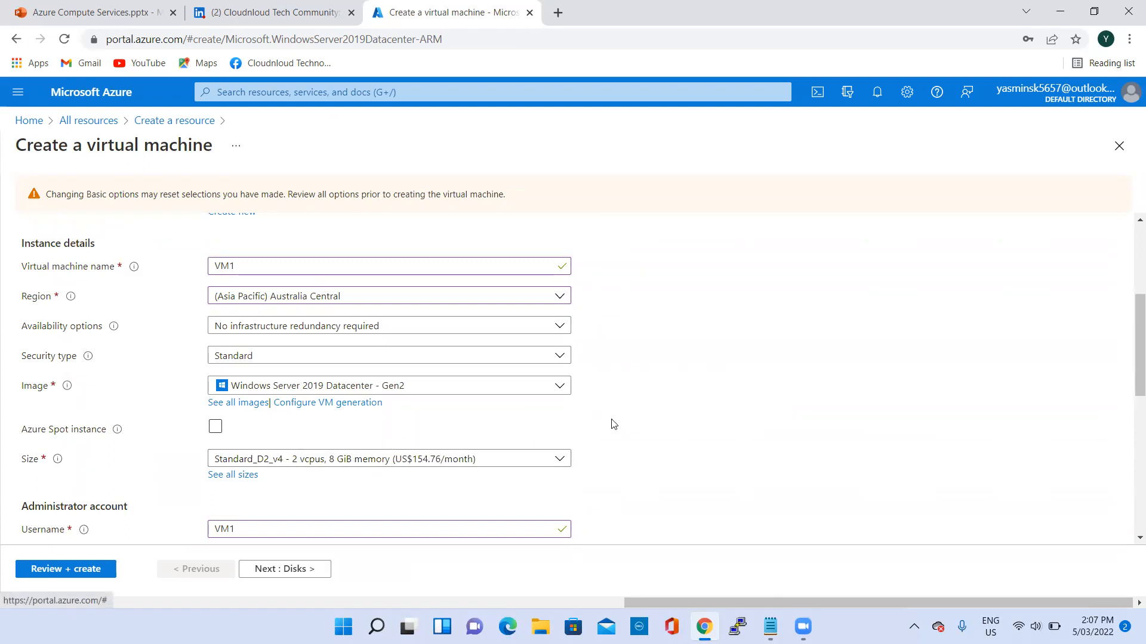
- Continue to the disk settings and examine which OS disk types are available for the chosen VM size
scroll(613, 424, down, 5)
click(295, 573)
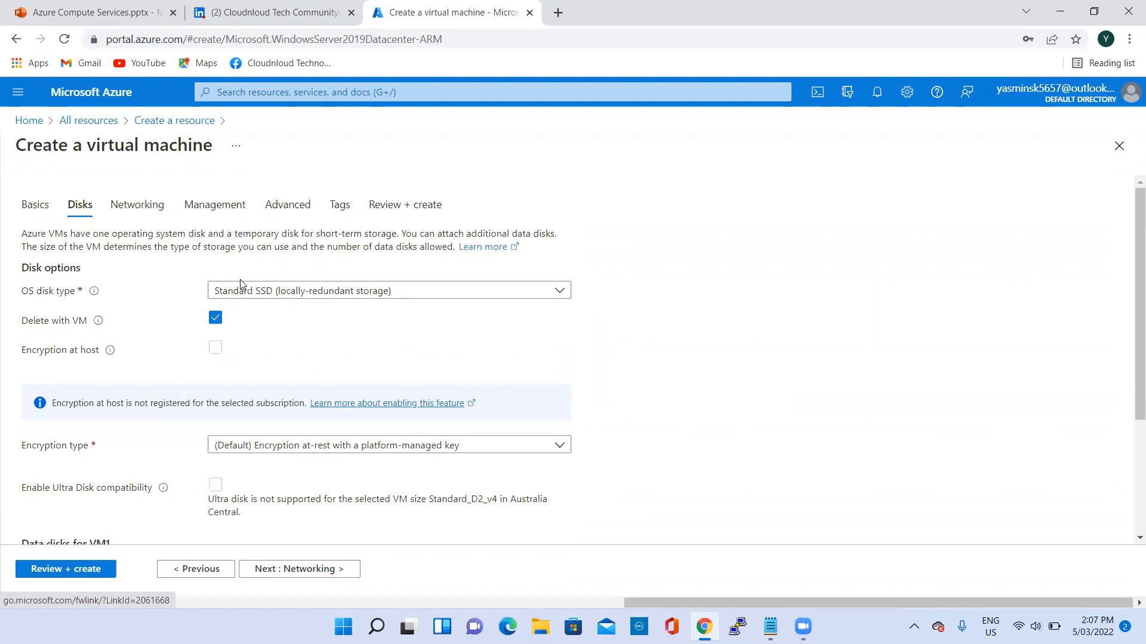
click(323, 292)
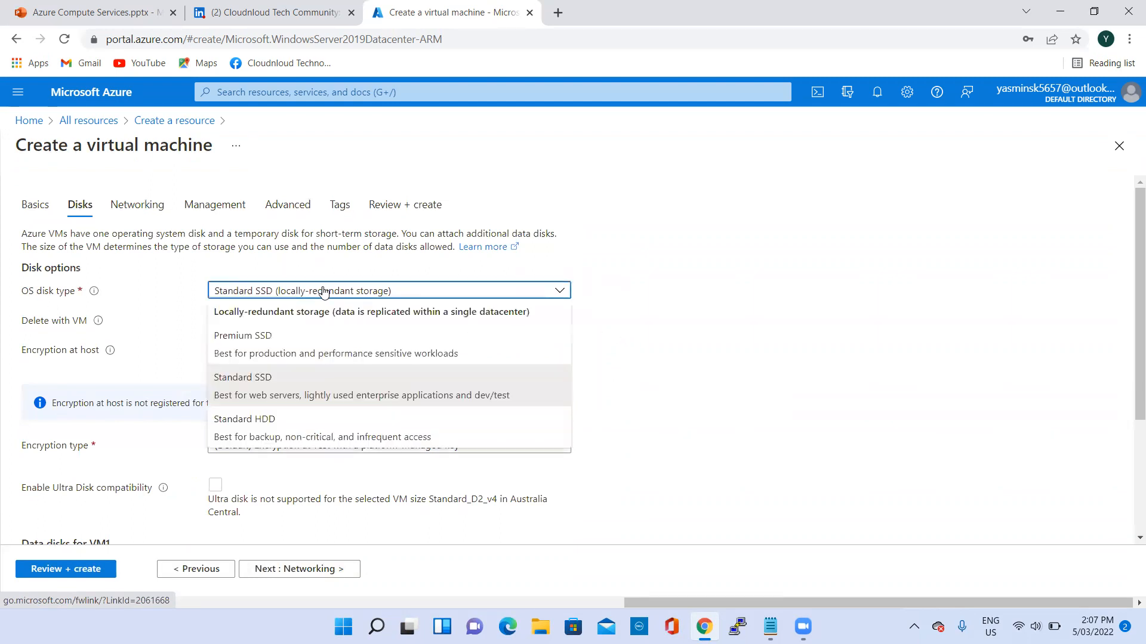
click(658, 374)
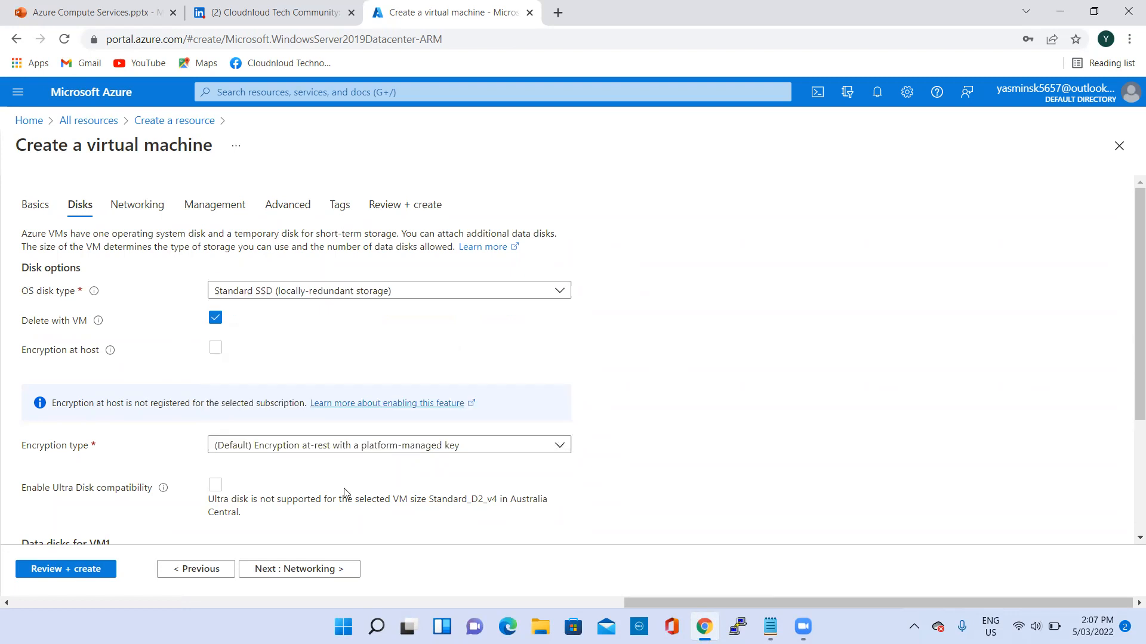
click(459, 296)
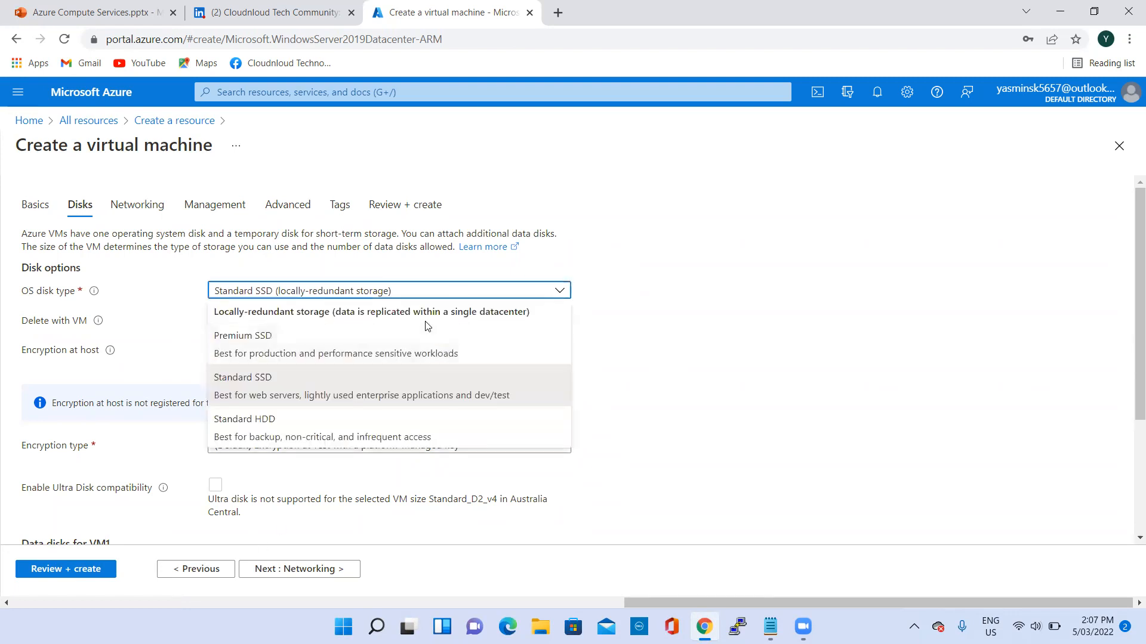
- Return to the basic settings and select the non-premium D2_v4 size again from the full list of sizes
click(203, 569)
scroll(435, 338, down, 4)
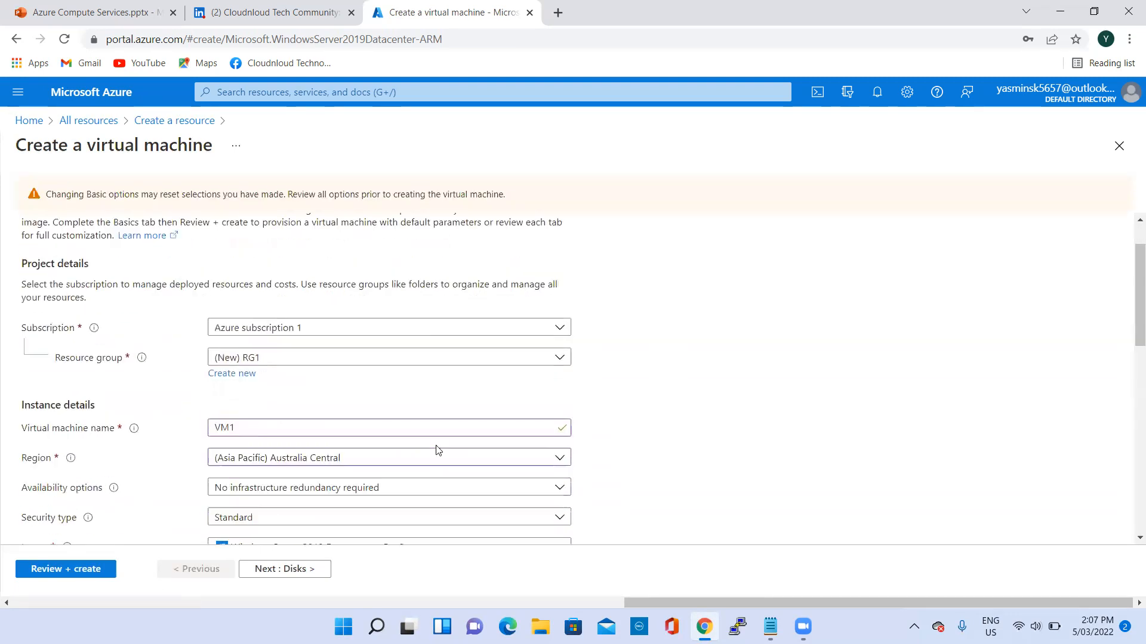
click(292, 460)
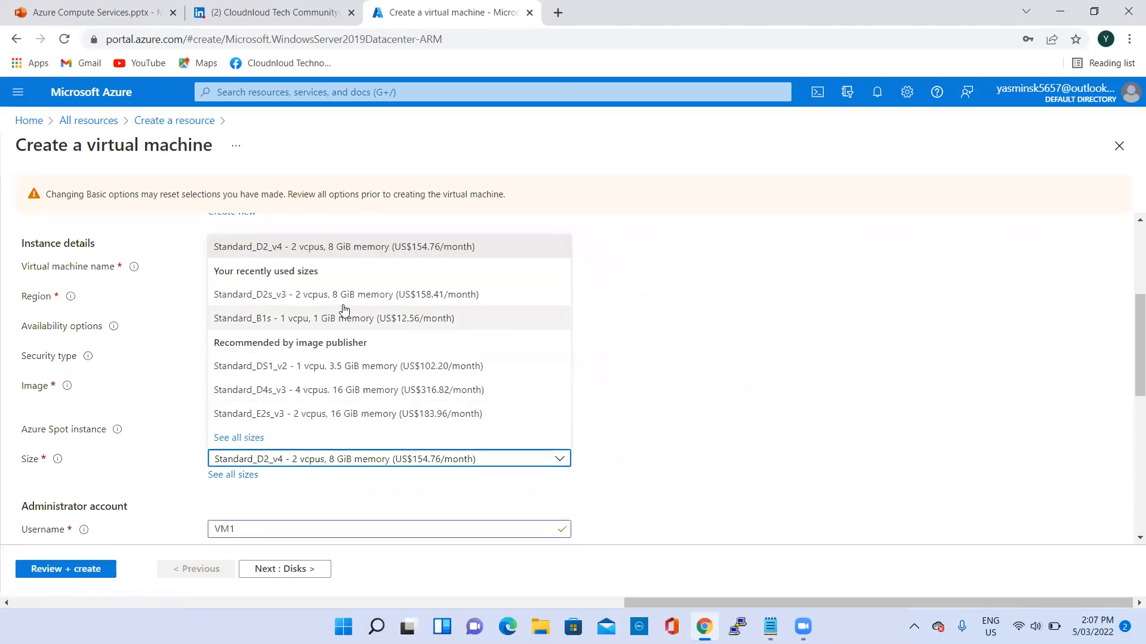
click(242, 475)
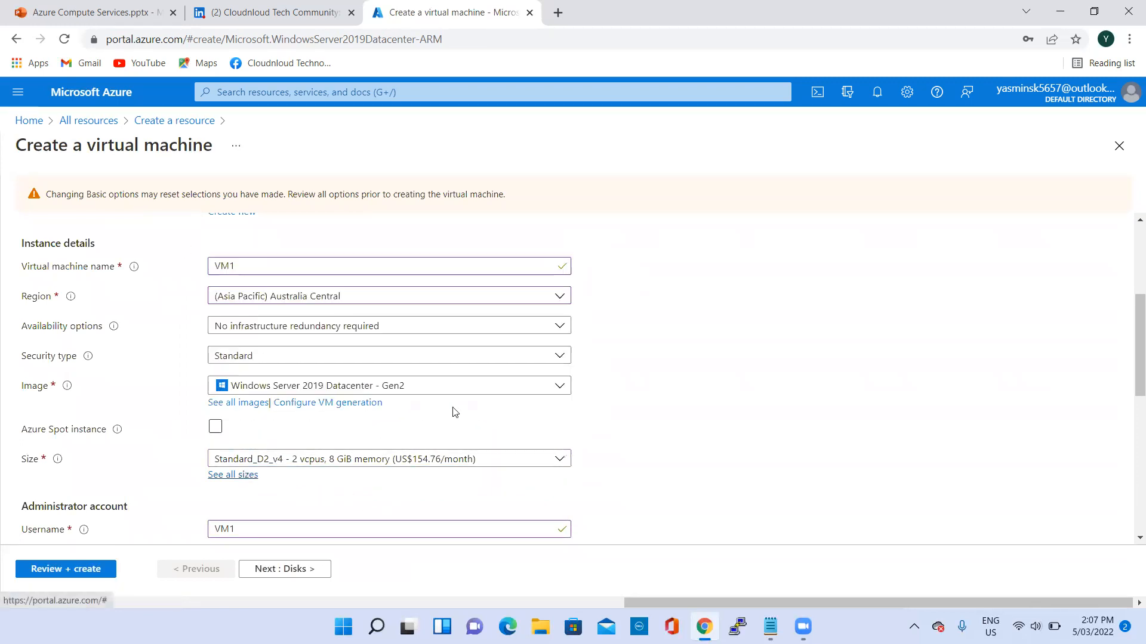
scroll(358, 346, down, 5)
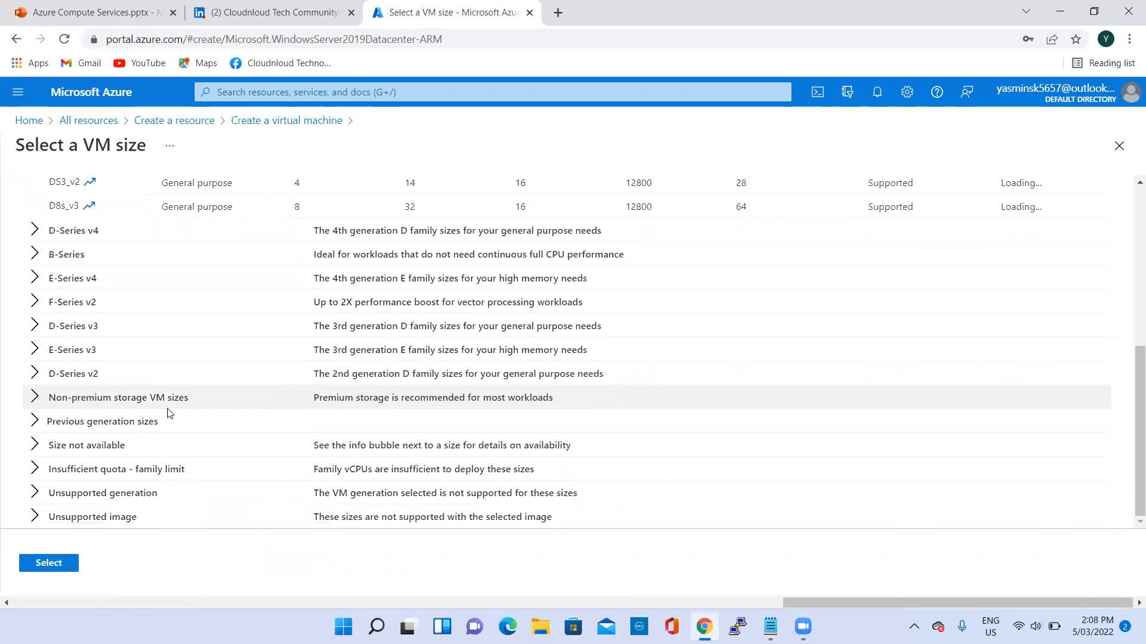
click(34, 397)
scroll(223, 401, down, 3)
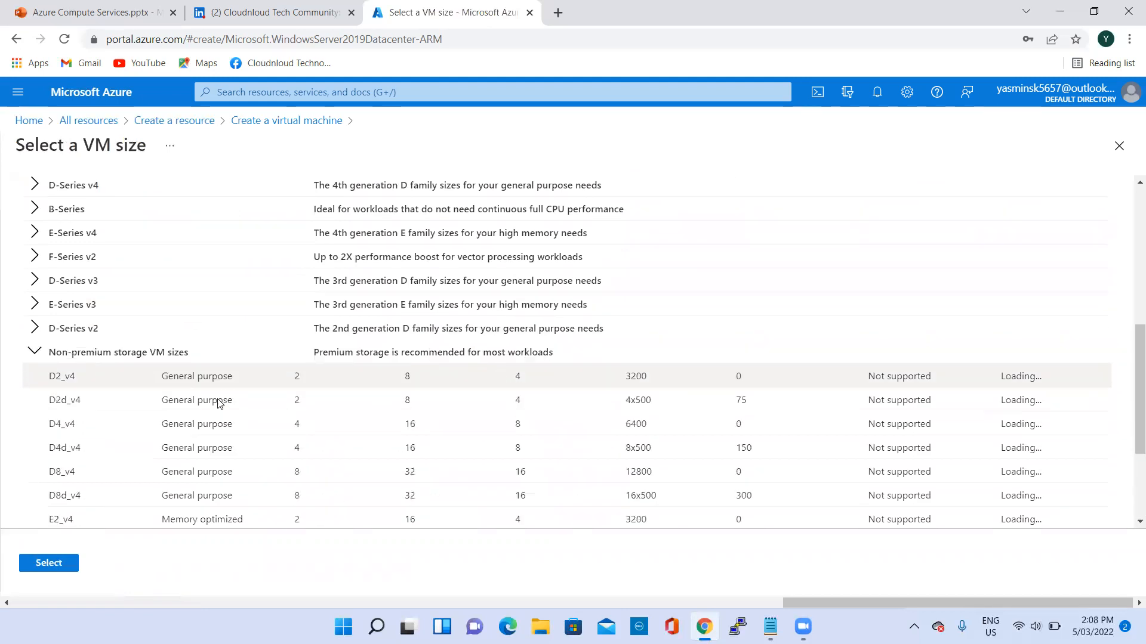
click(70, 272)
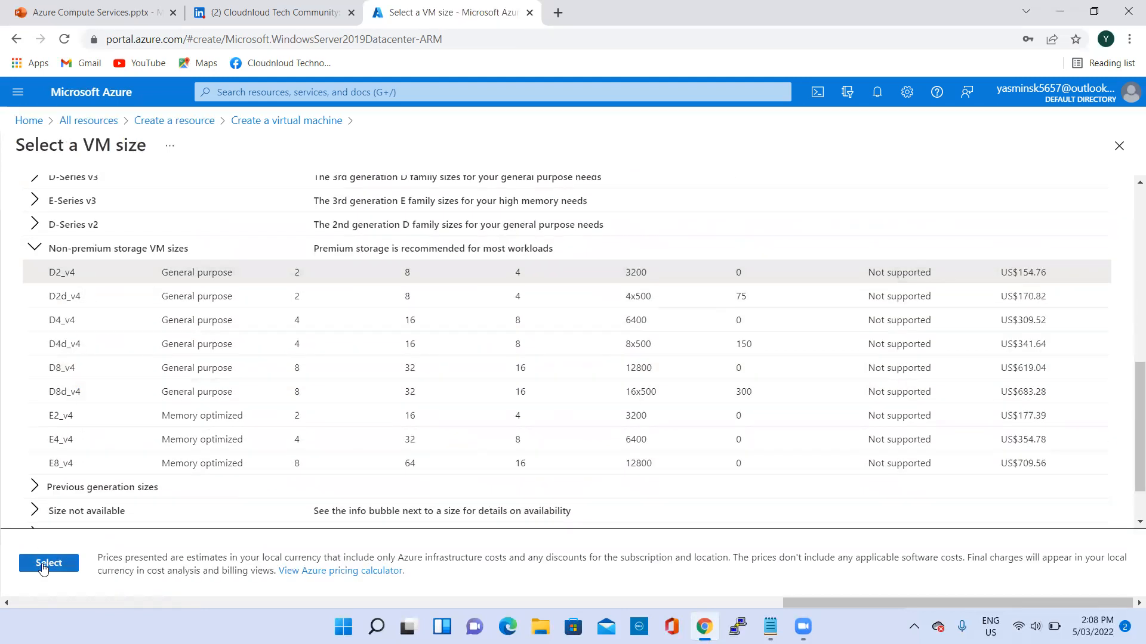
click(49, 563)
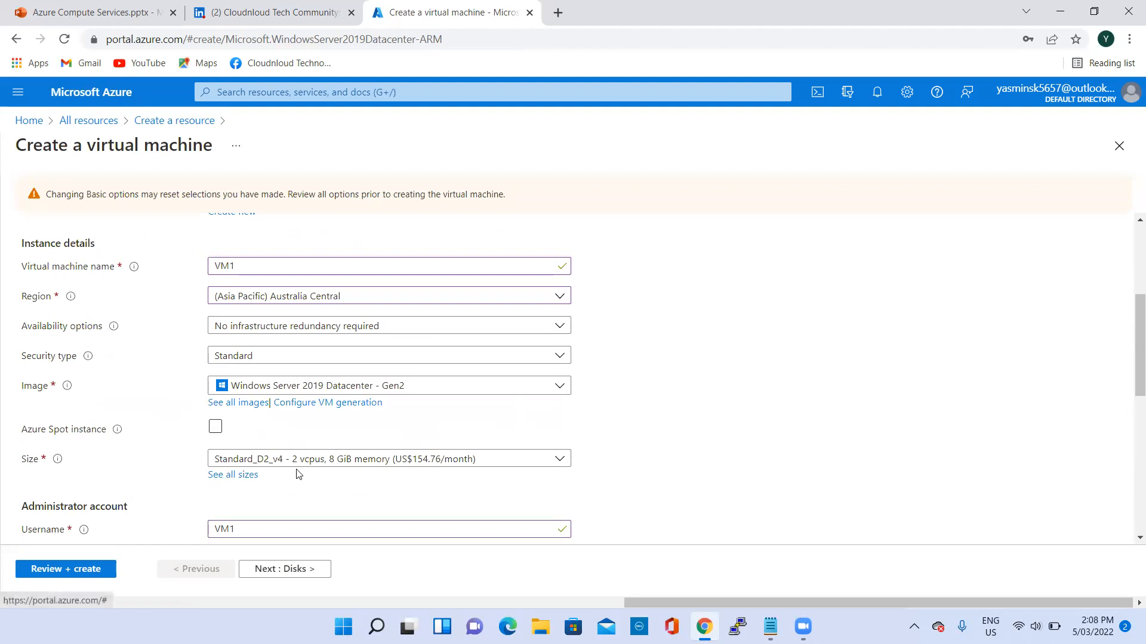
- Check the OS disk type options in the disk settings again, then go back to the basic settings
scroll(327, 468, down, 2)
click(301, 567)
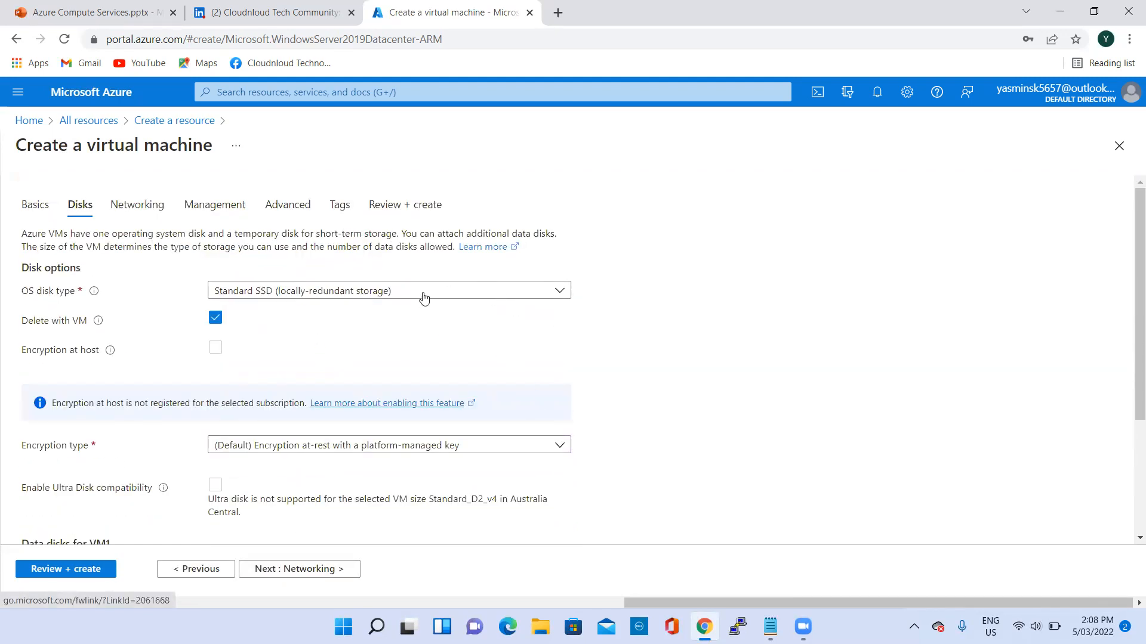
click(424, 296)
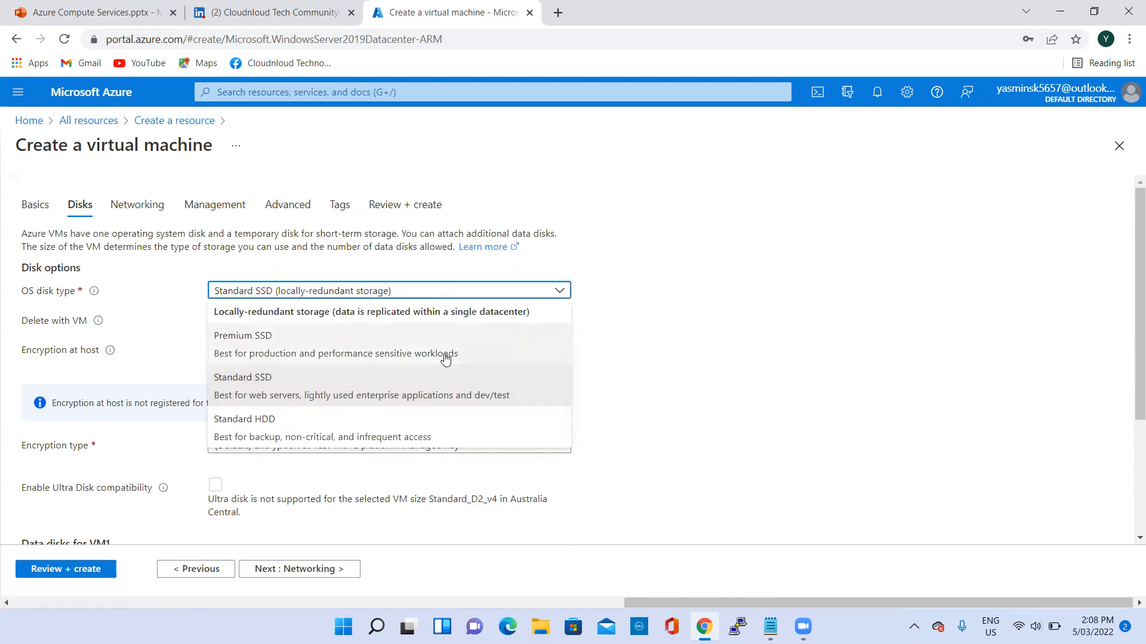
click(192, 568)
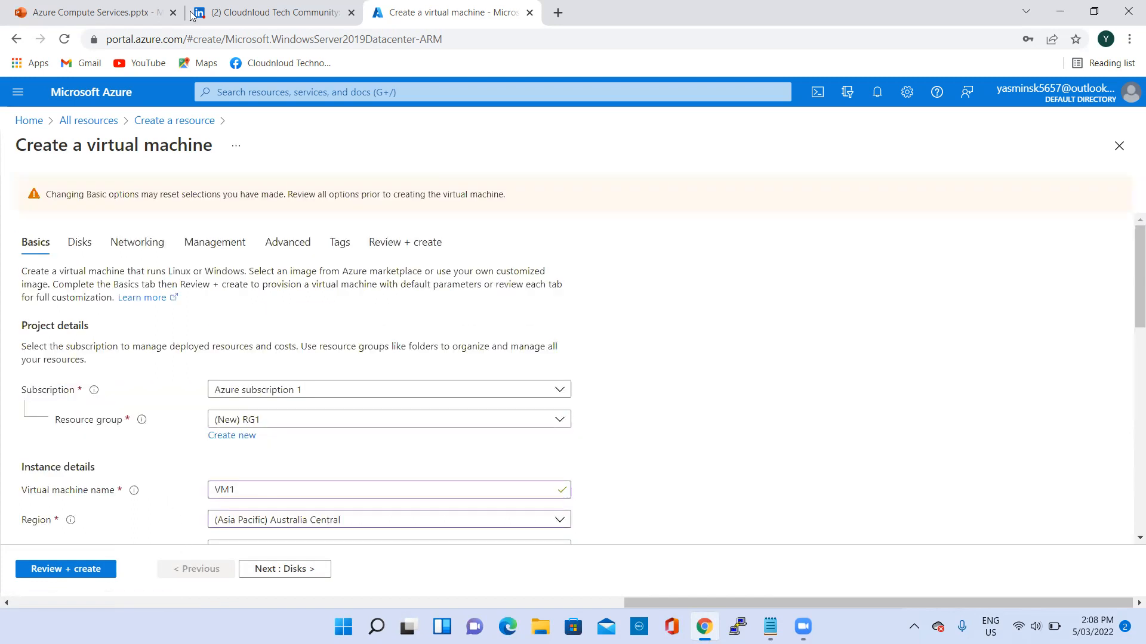
- Reload the portal page, discarding the form, and start creating a new virtual machine with the Windows Server 2019 Datacenter plan
click(65, 39)
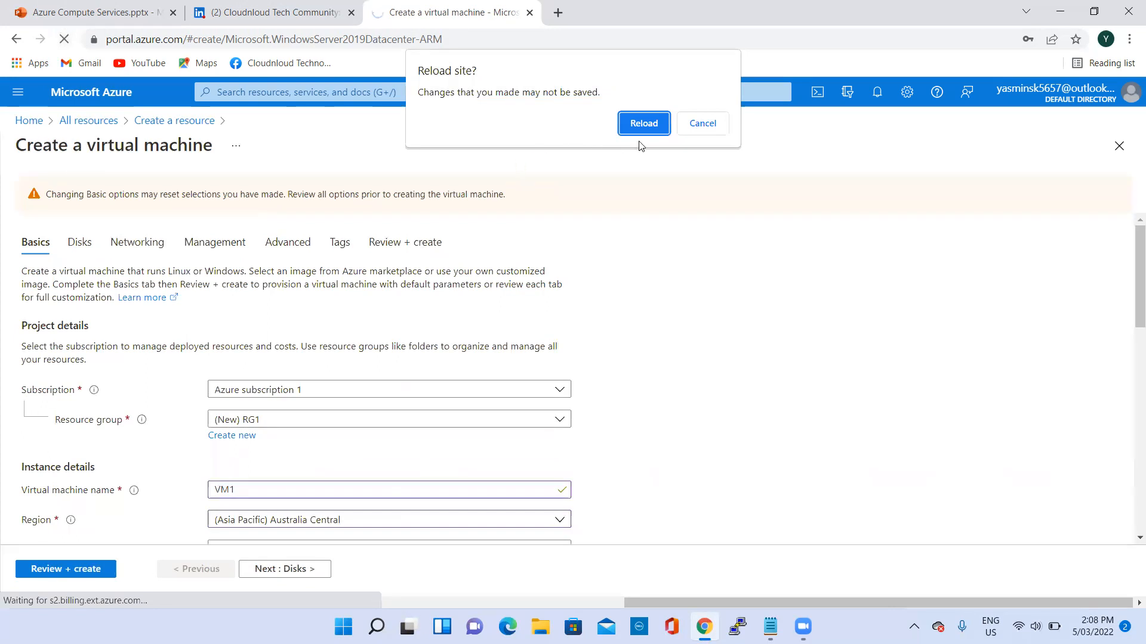
click(644, 122)
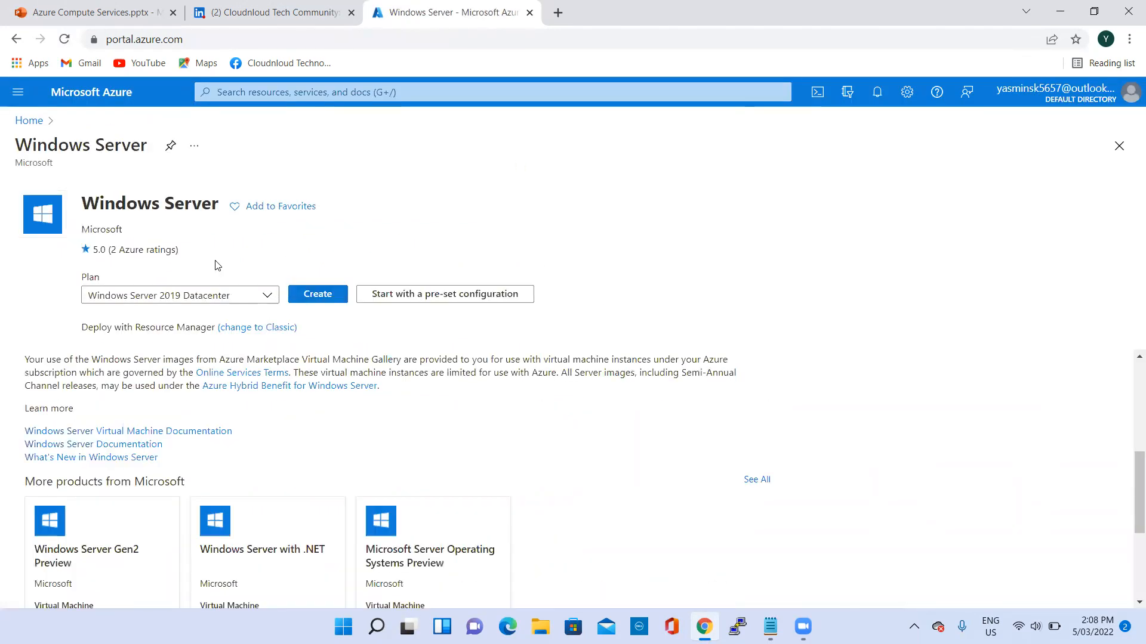
click(315, 296)
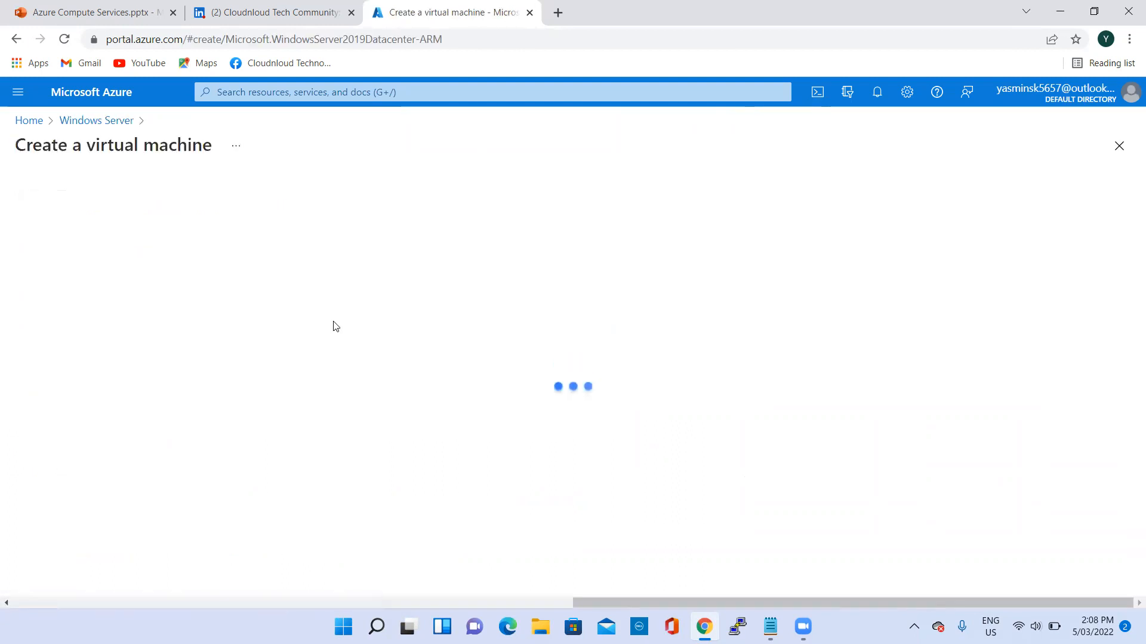
- Create a new resource group named RG1 for the virtual machine
scroll(281, 335, down, 2)
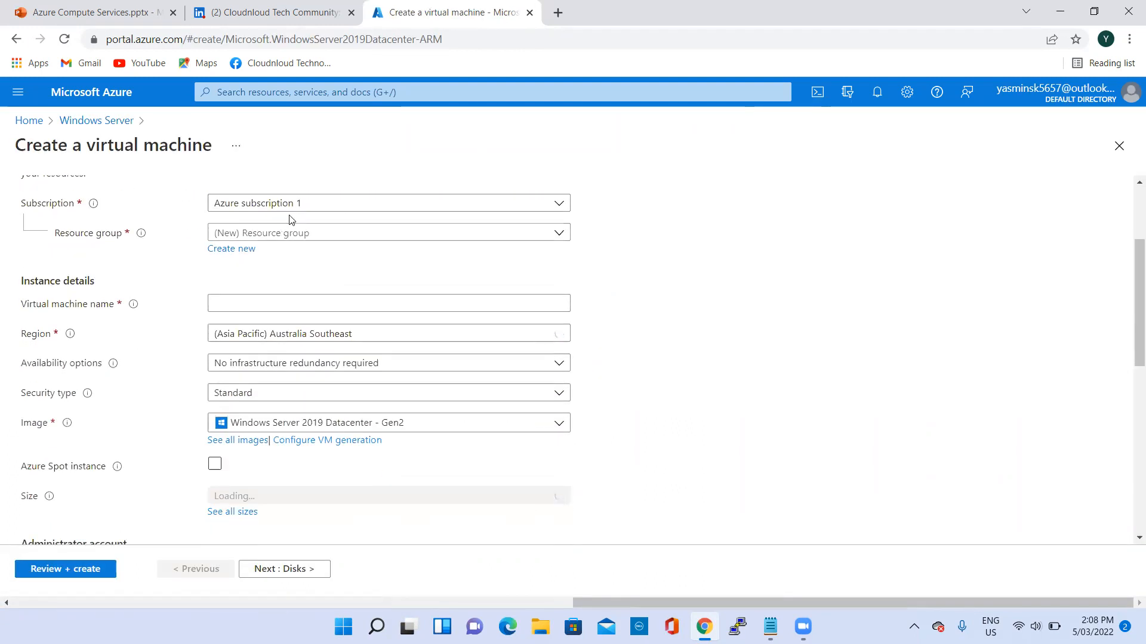
click(240, 249)
text(RG1)
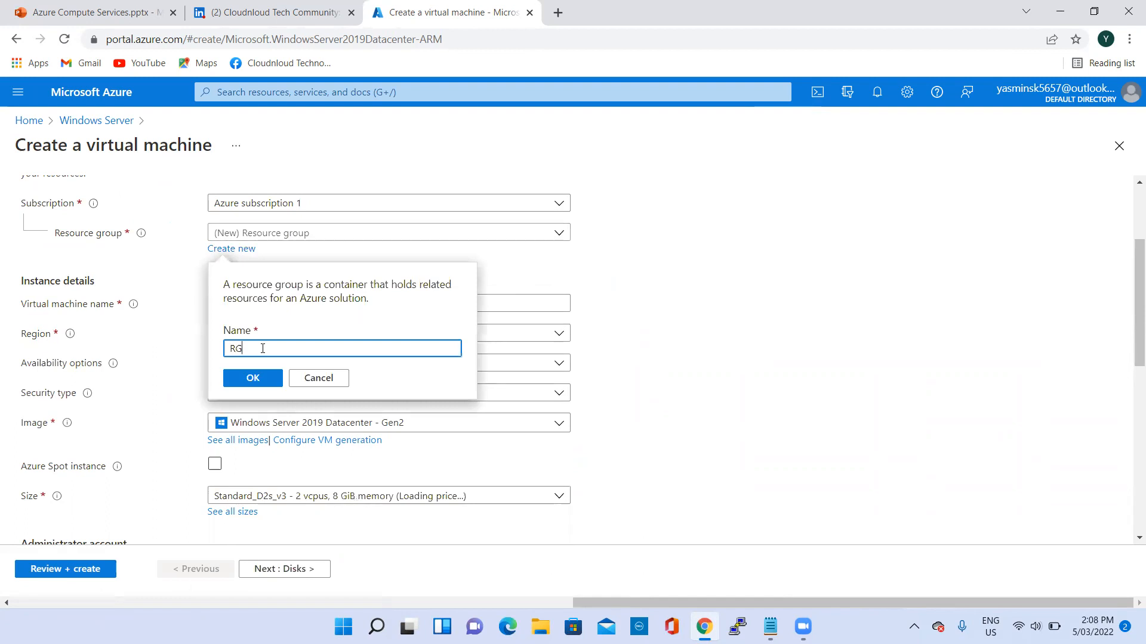
click(251, 379)
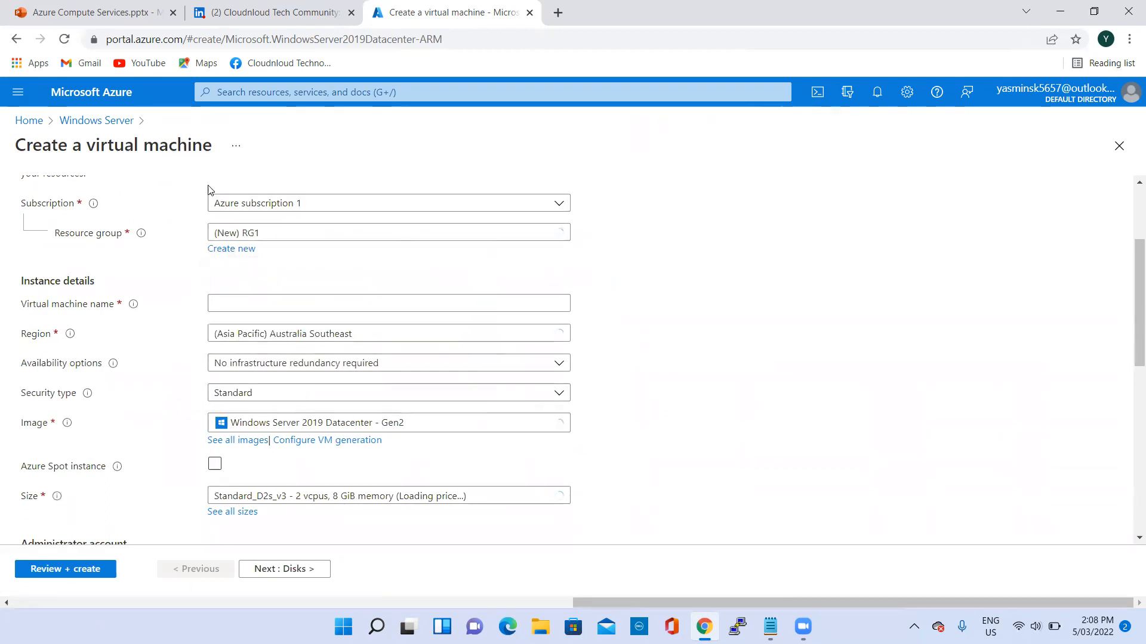
- Name the virtual machine VM1 and set its region to (Asia Pacific) Australia Central
click(282, 304)
text(VM1)
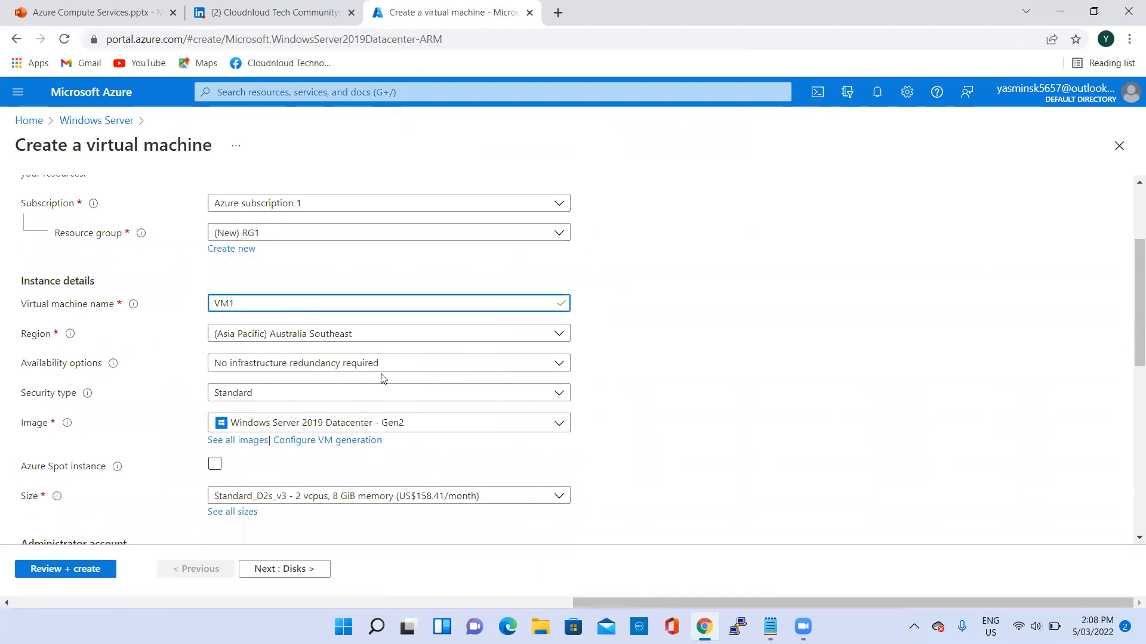
scroll(358, 334, down, 1)
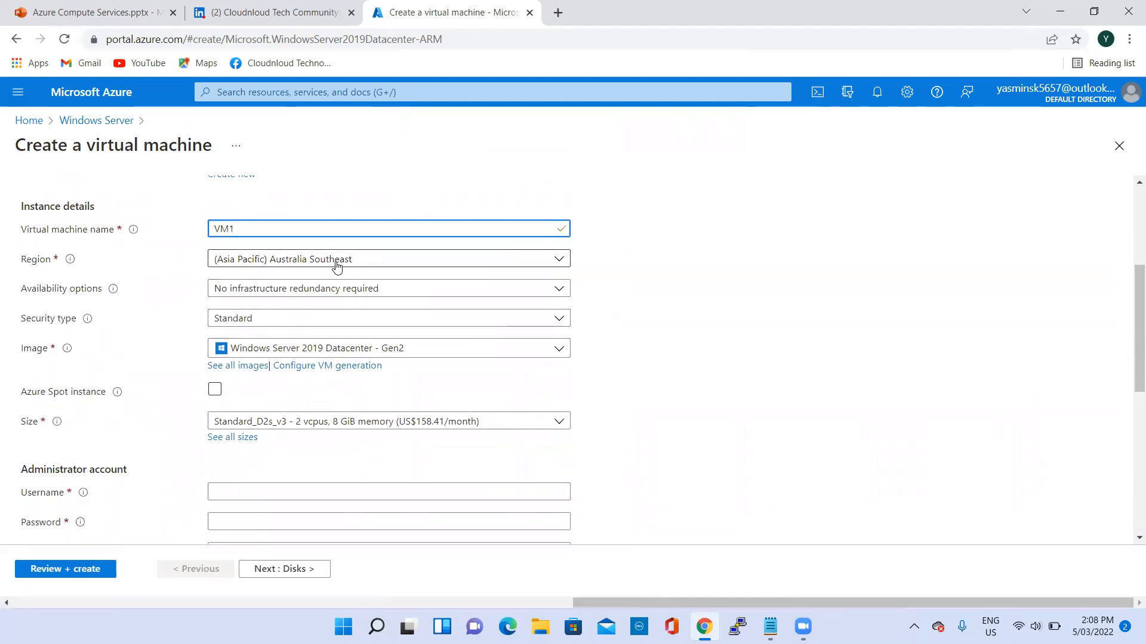
click(337, 263)
click(288, 404)
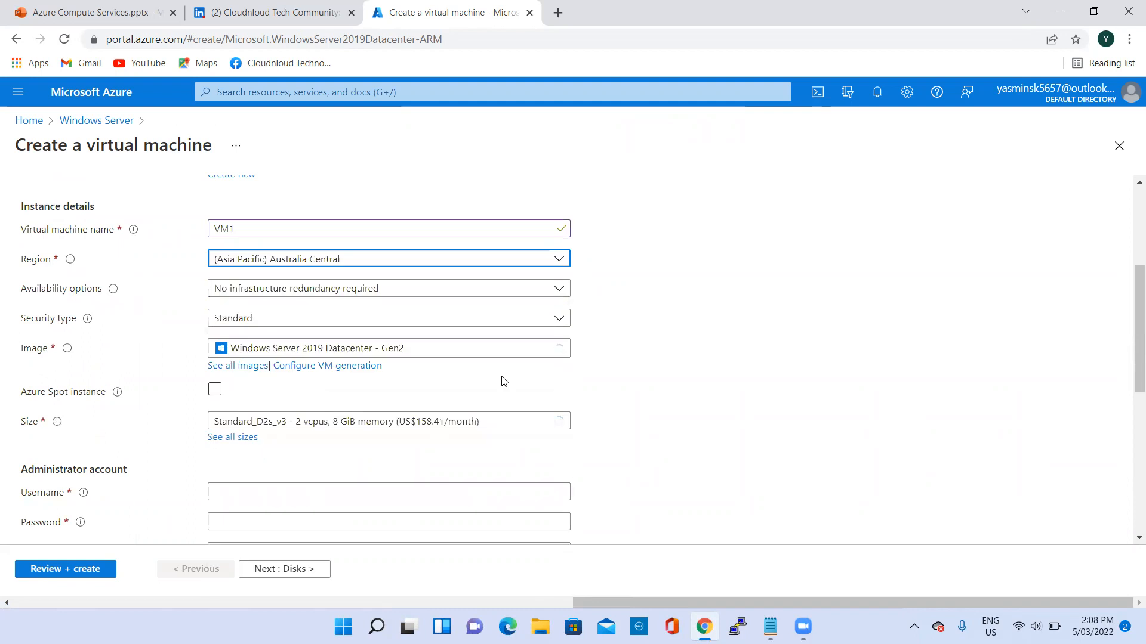
- Set the virtual machine's size to D2_v4 from the non-premium storage VM sizes
scroll(283, 335, down, 1)
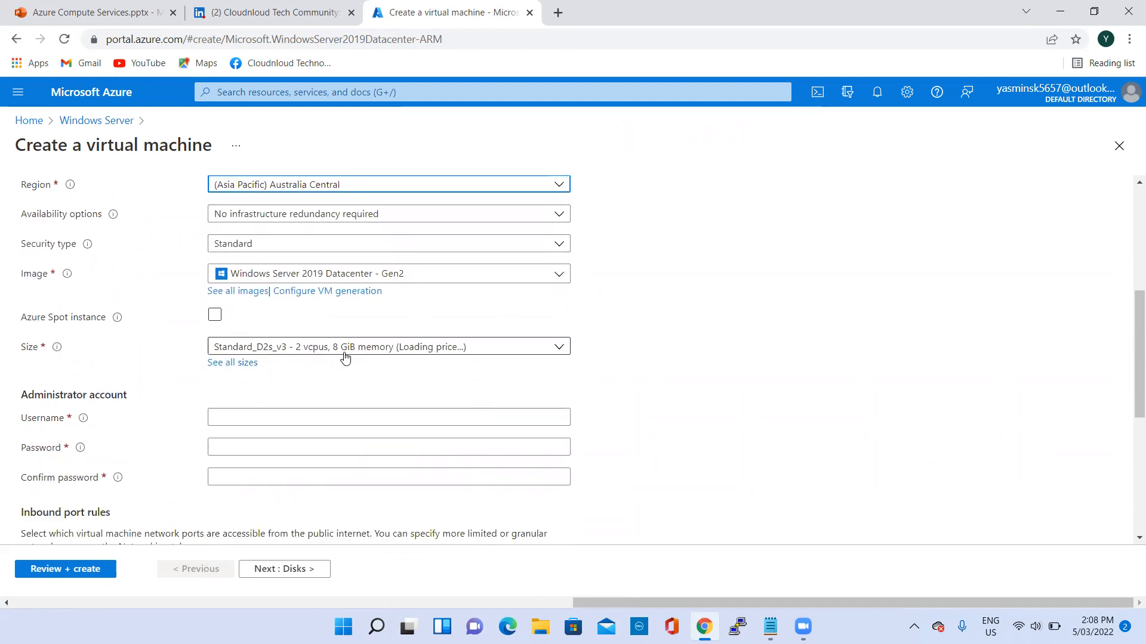
click(234, 362)
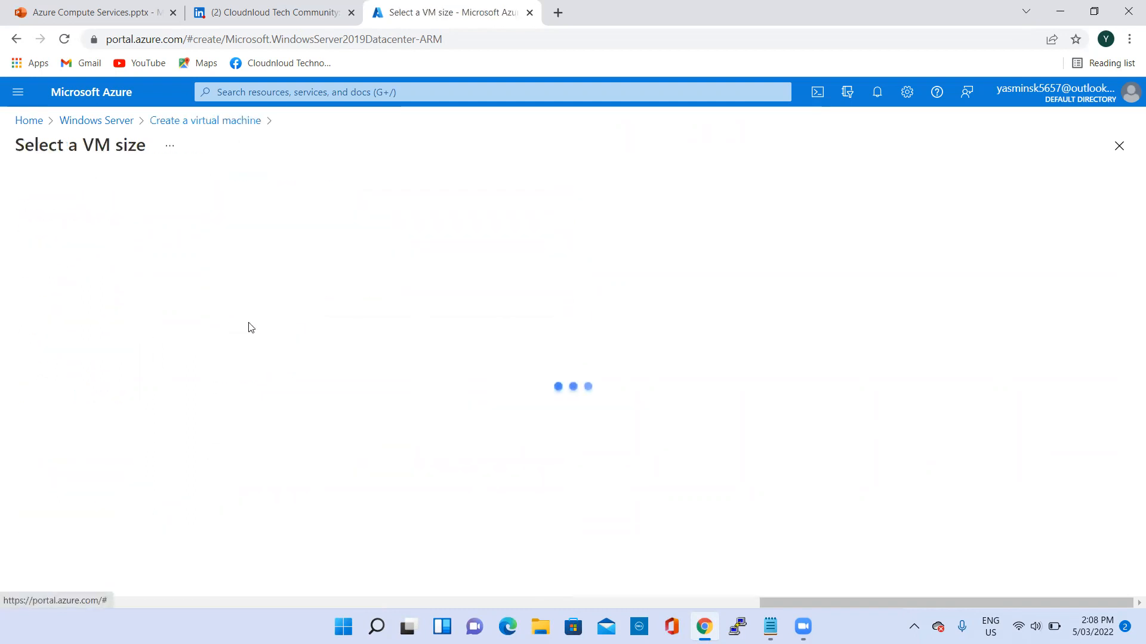
scroll(126, 389, down, 5)
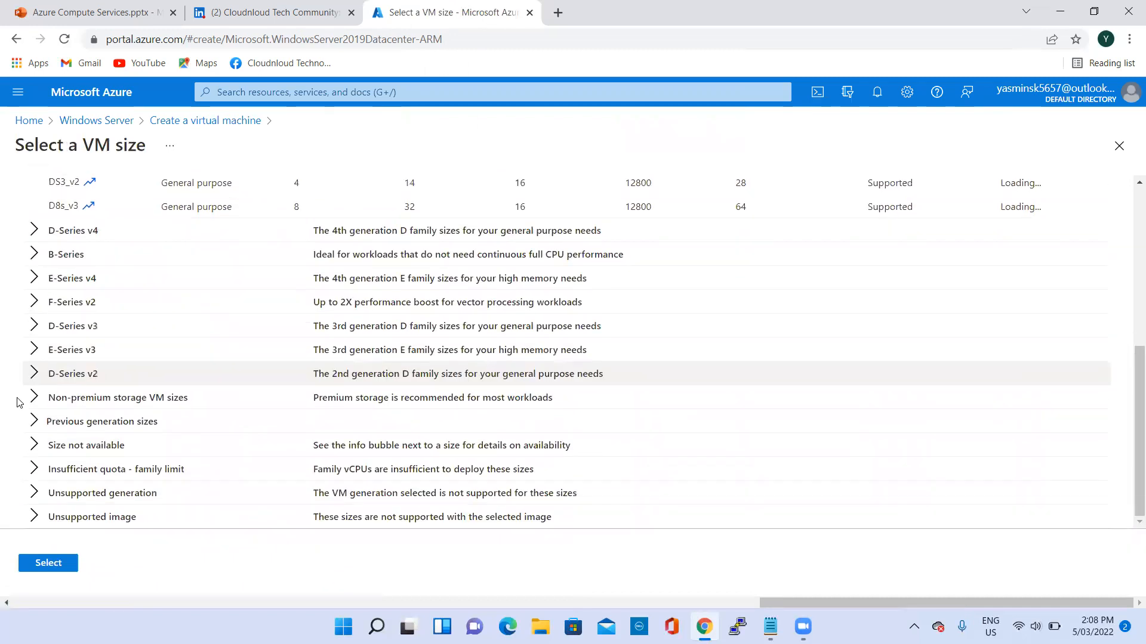
click(34, 398)
scroll(60, 287, down, 3)
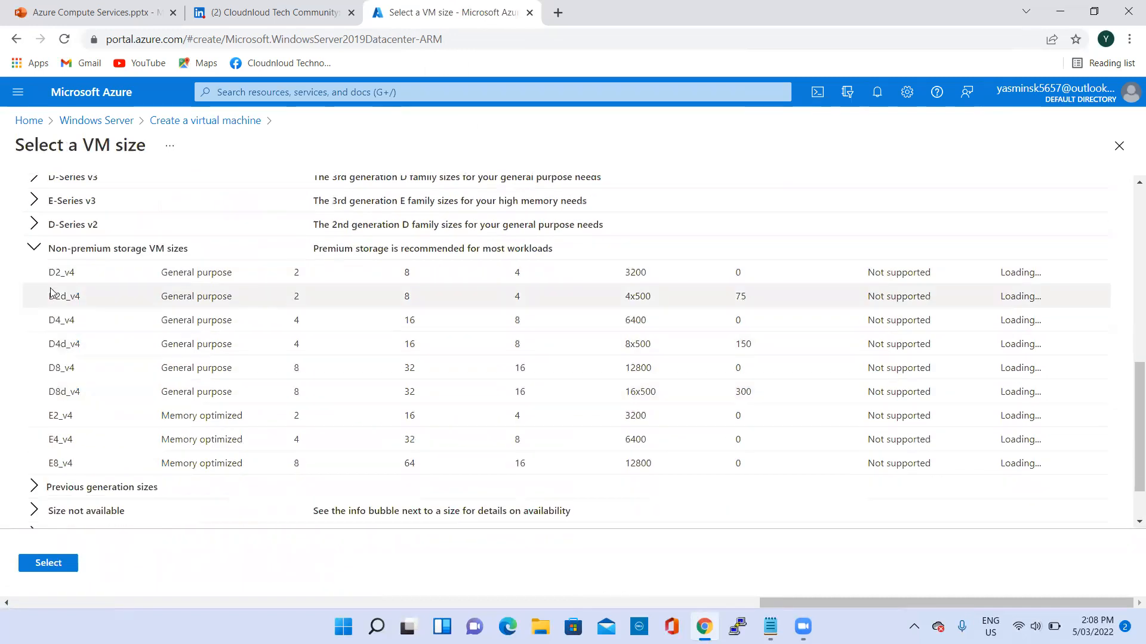
click(60, 279)
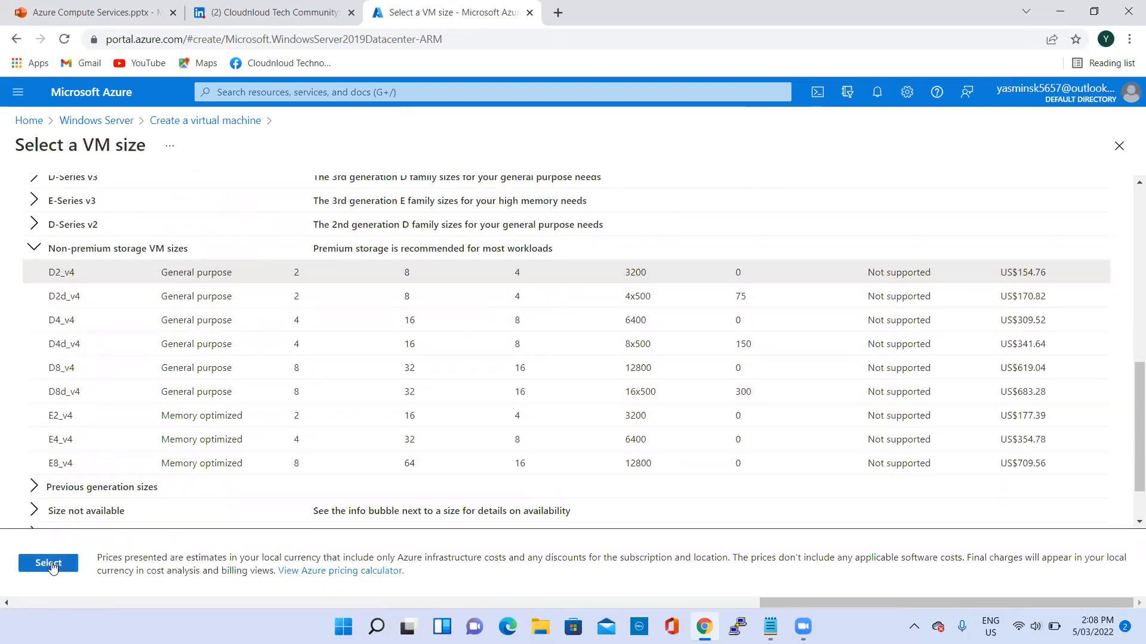
click(47, 569)
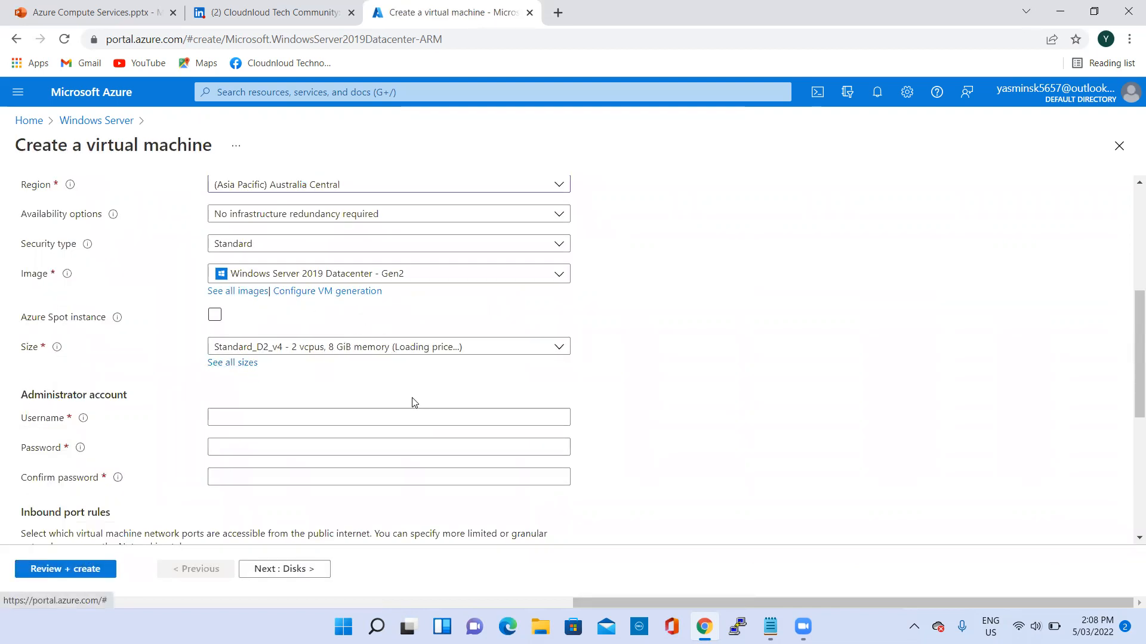
- Fill in the administrator account with the username VM1, the account password and the matching password confirmation
scroll(409, 375, down, 1)
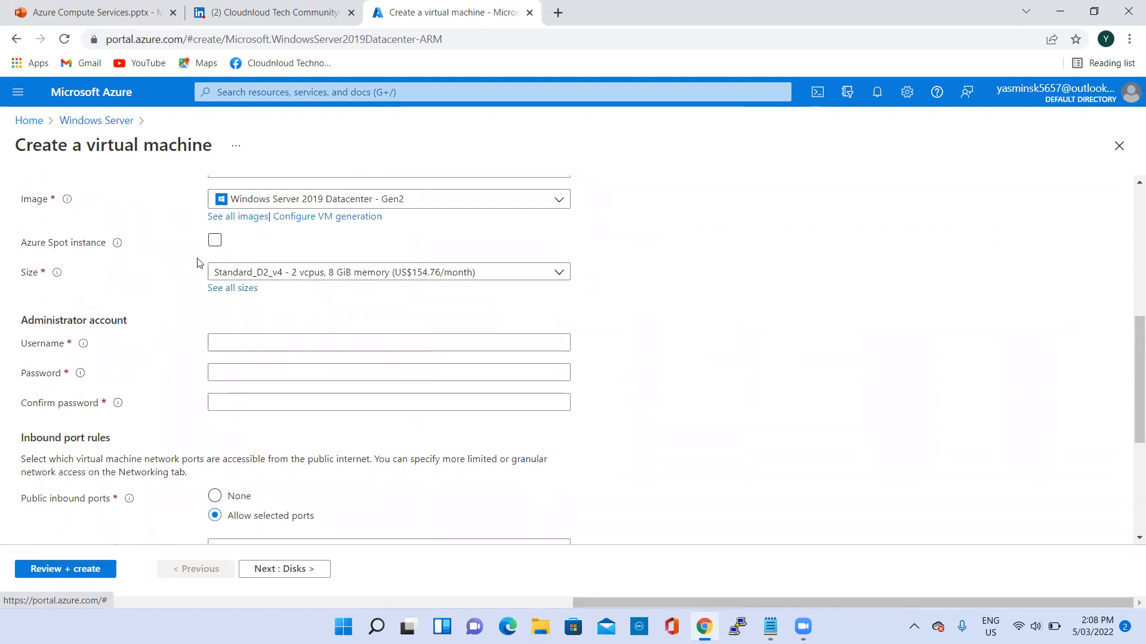
click(235, 339)
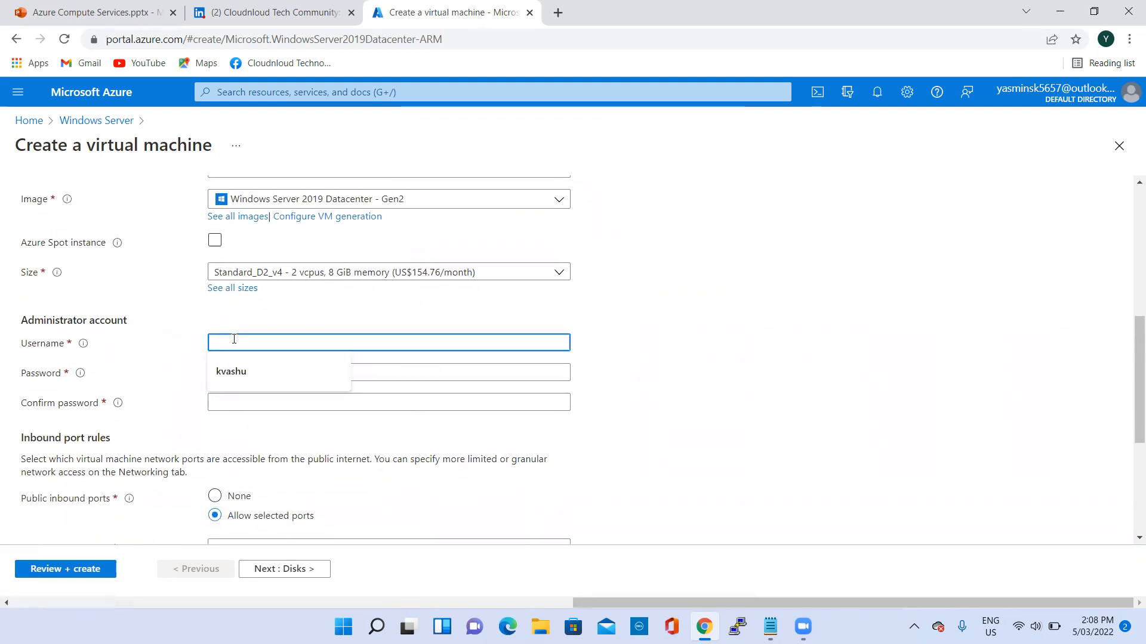
text(VM1)
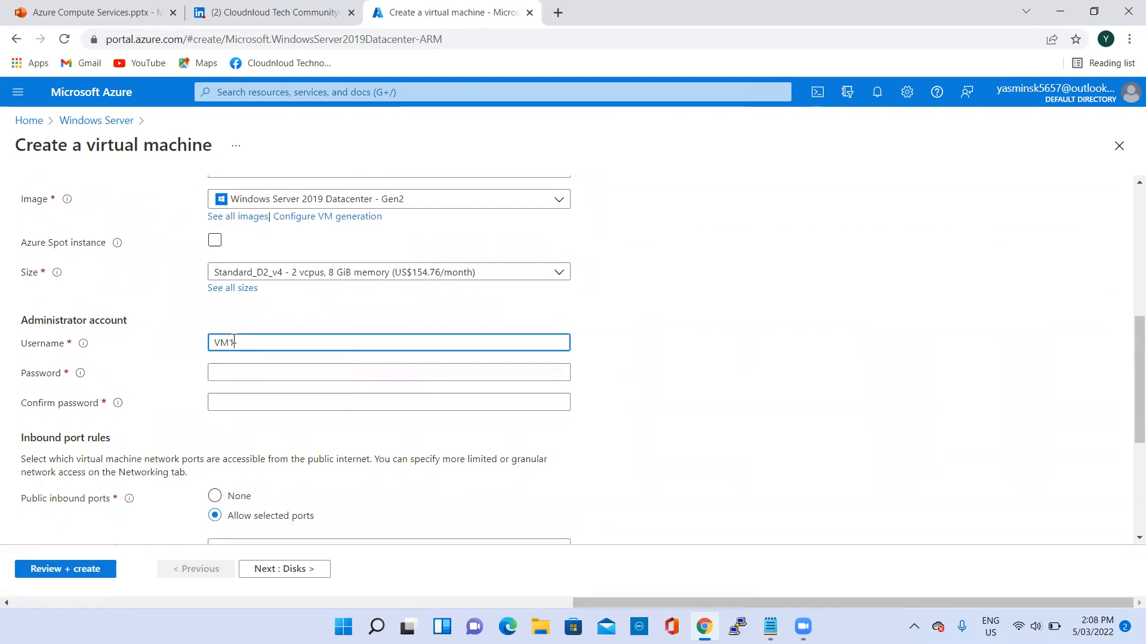
click(235, 374)
text(Pas)
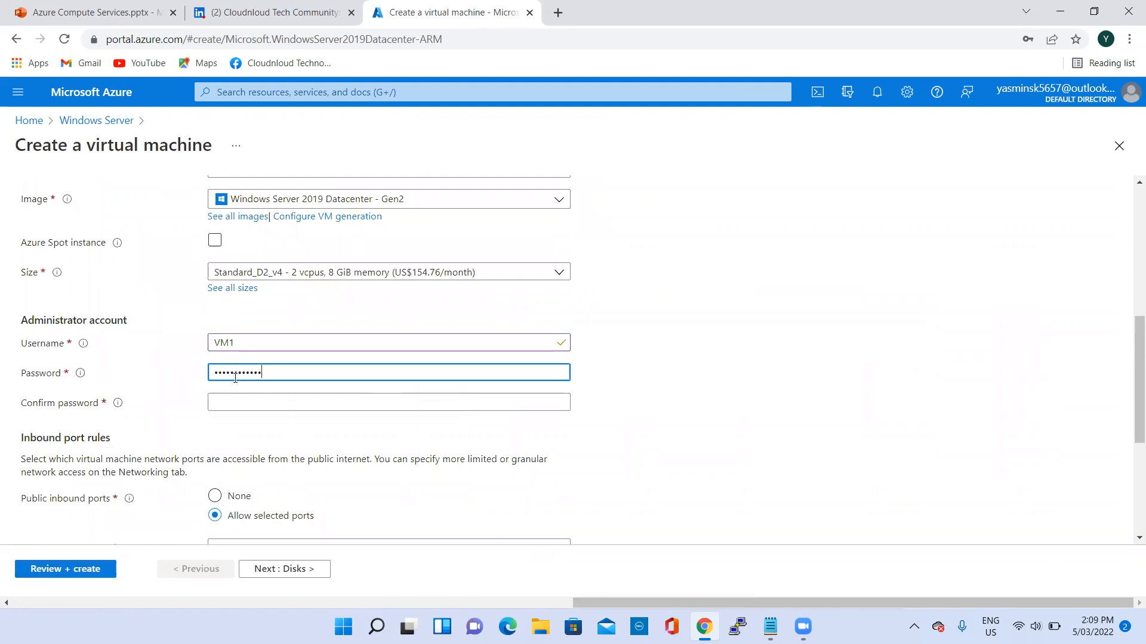
click(265, 403)
text(Pass)
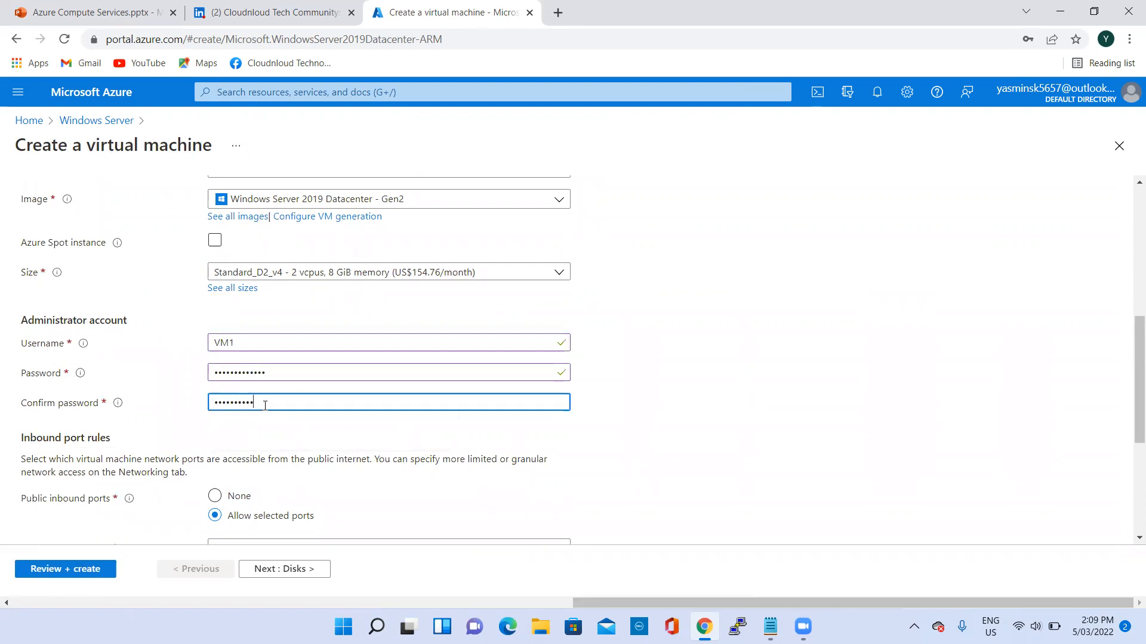
scroll(462, 465, down, 4)
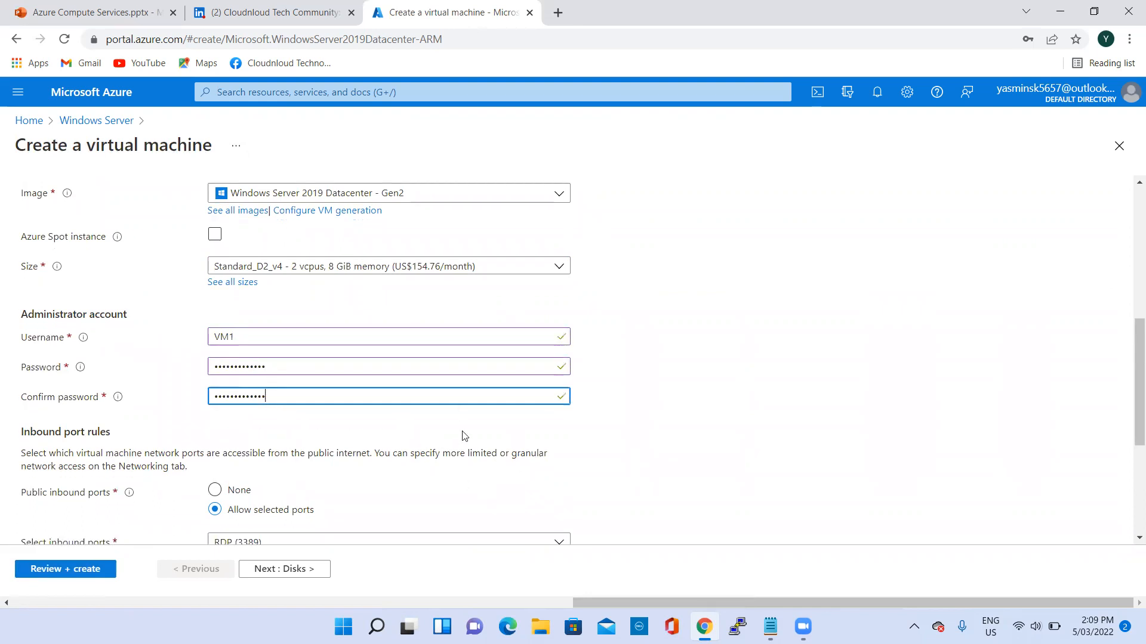
- Proceed to the disk settings and set the OS disk type to Premium SSD with locally-redundant storage
click(276, 570)
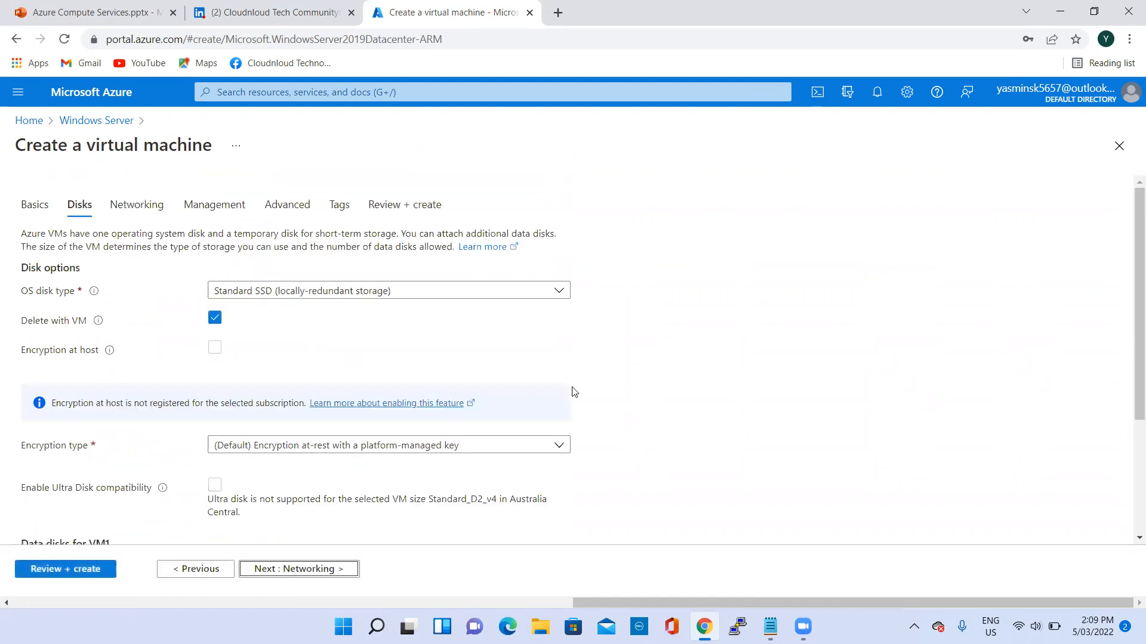
click(554, 295)
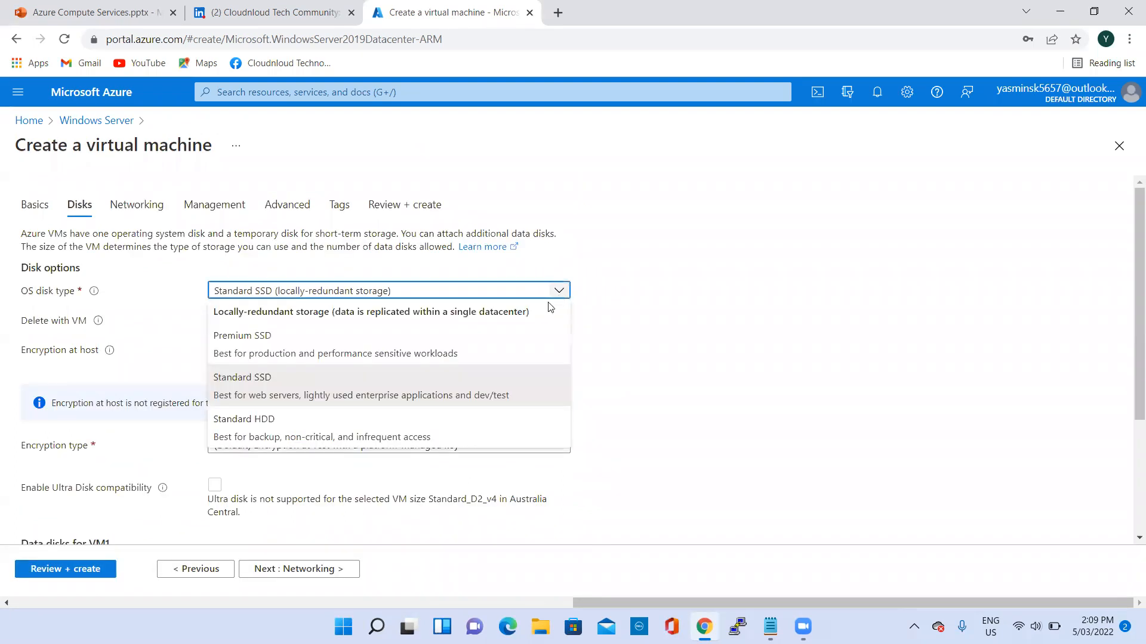
click(440, 349)
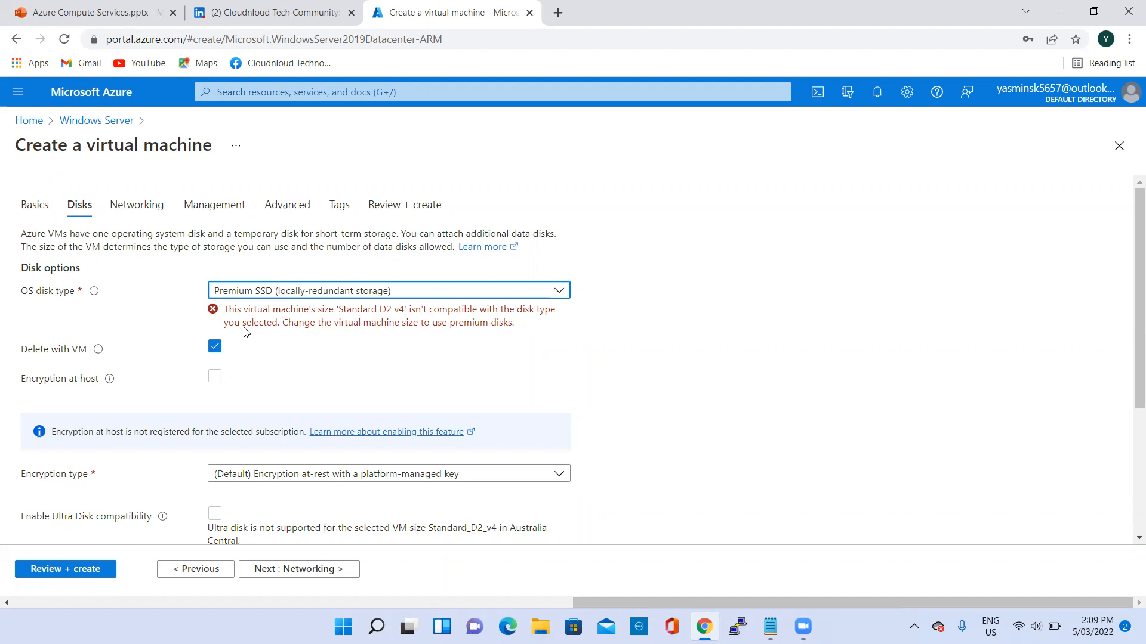
- Go back to the basic settings, open the full list of VM sizes and expand the non-premium storage VM sizes
click(194, 571)
scroll(346, 388, down, 3)
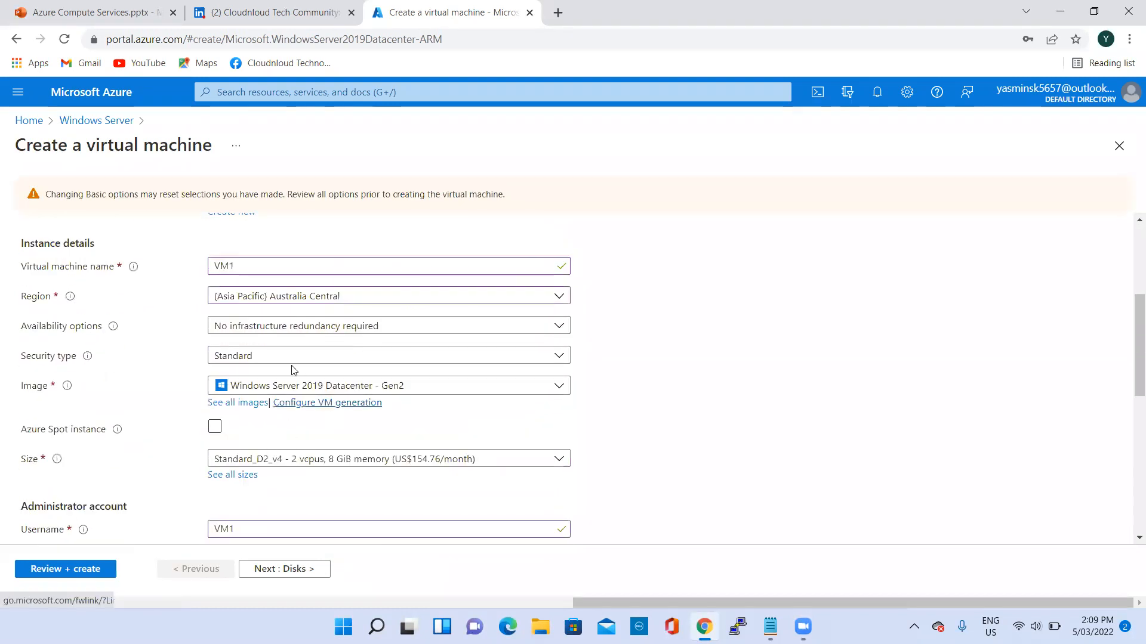
scroll(292, 370, down, 1)
click(233, 401)
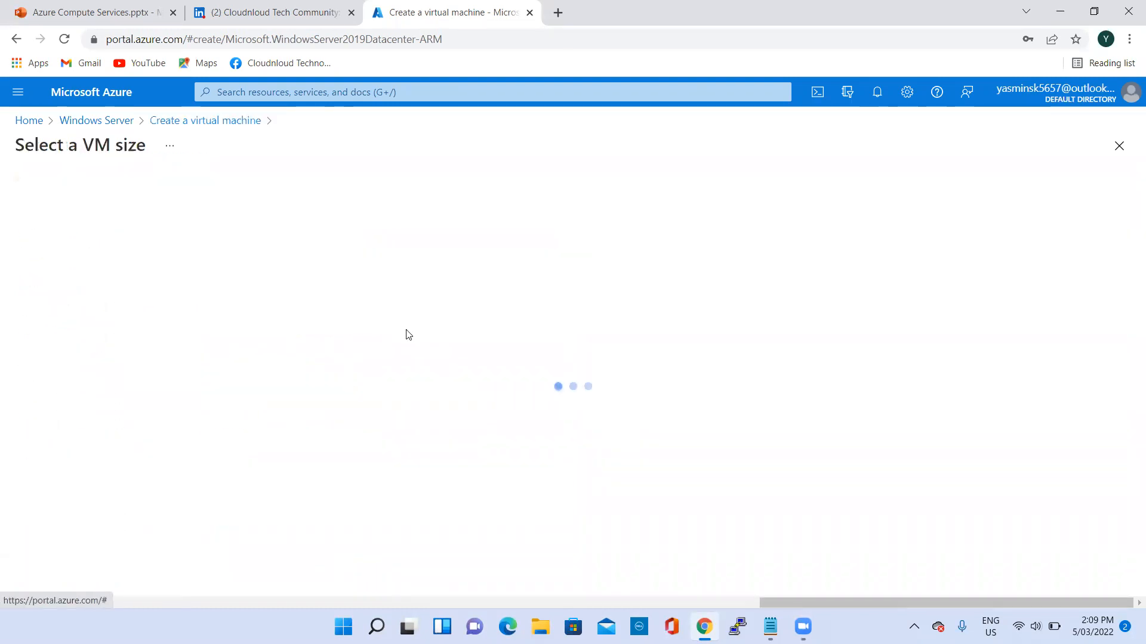
scroll(174, 391, down, 5)
scroll(174, 390, down, 1)
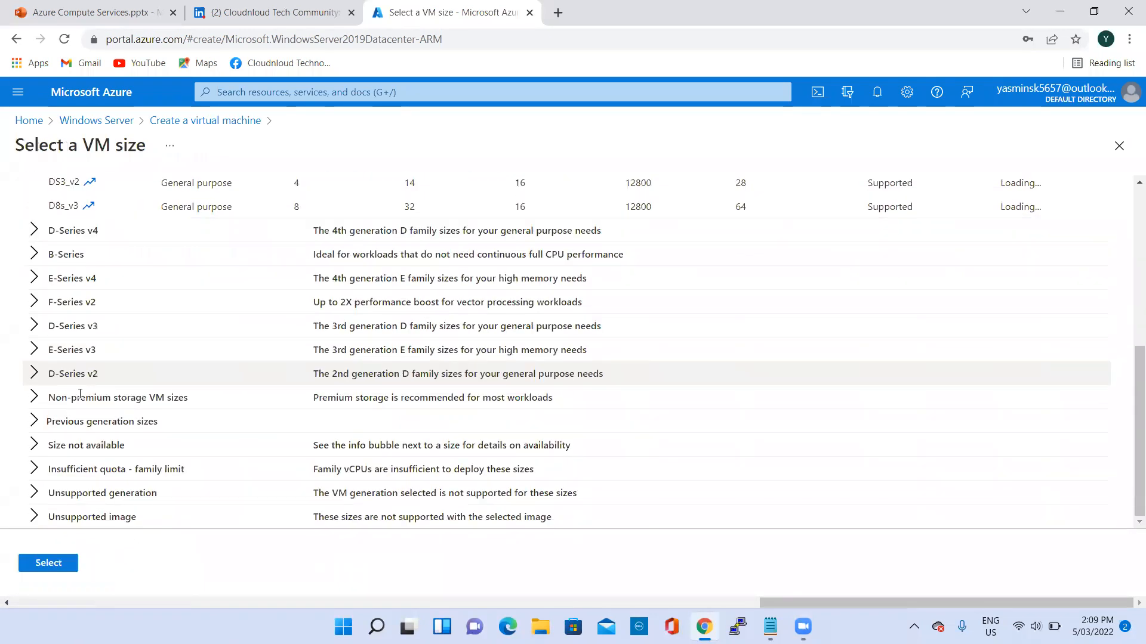
click(34, 397)
scroll(280, 339, down, 4)
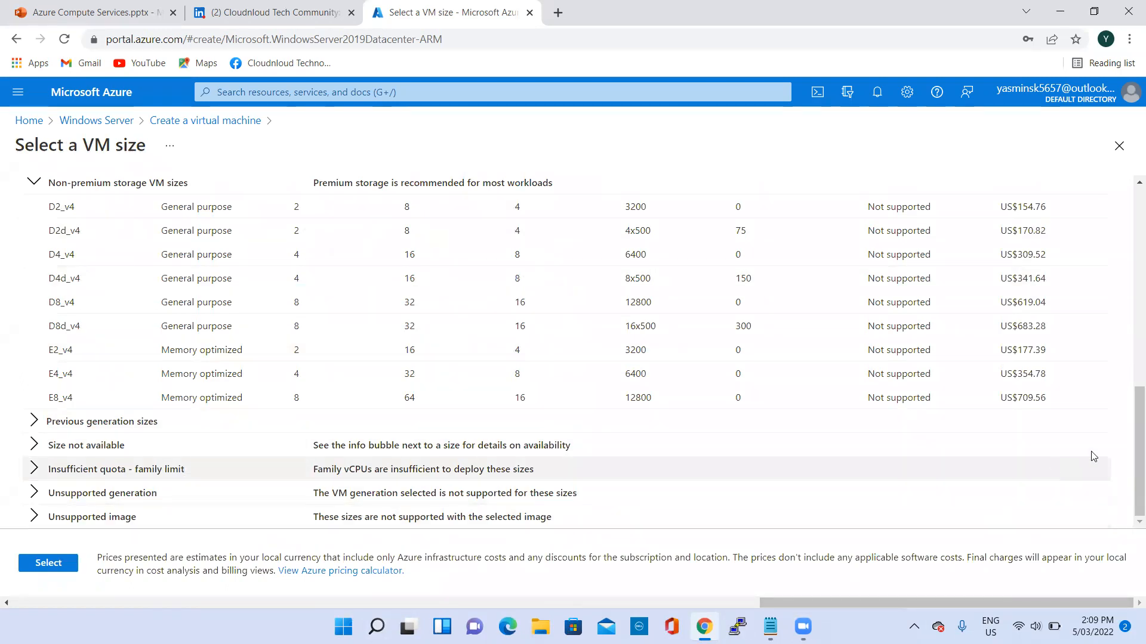
- Compare premium disk support and monthly cost between the most used sizes and the non-premium storage VM sizes
scroll(1129, 461, up, 1)
scroll(1129, 454, up, 10)
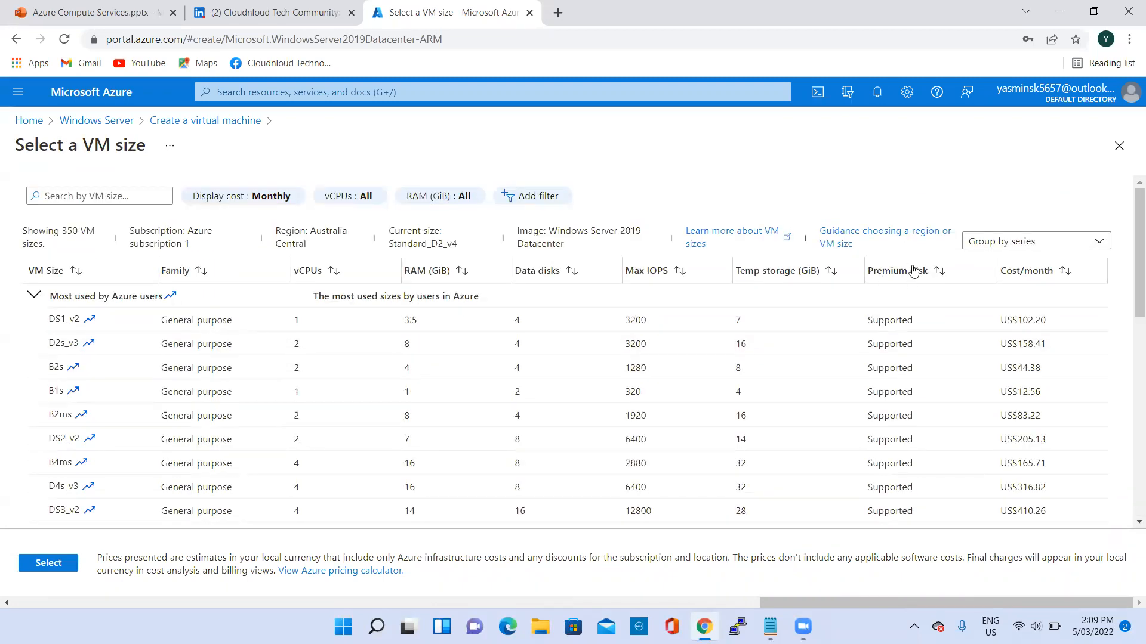
scroll(1128, 428, down, 5)
scroll(1129, 428, down, 4)
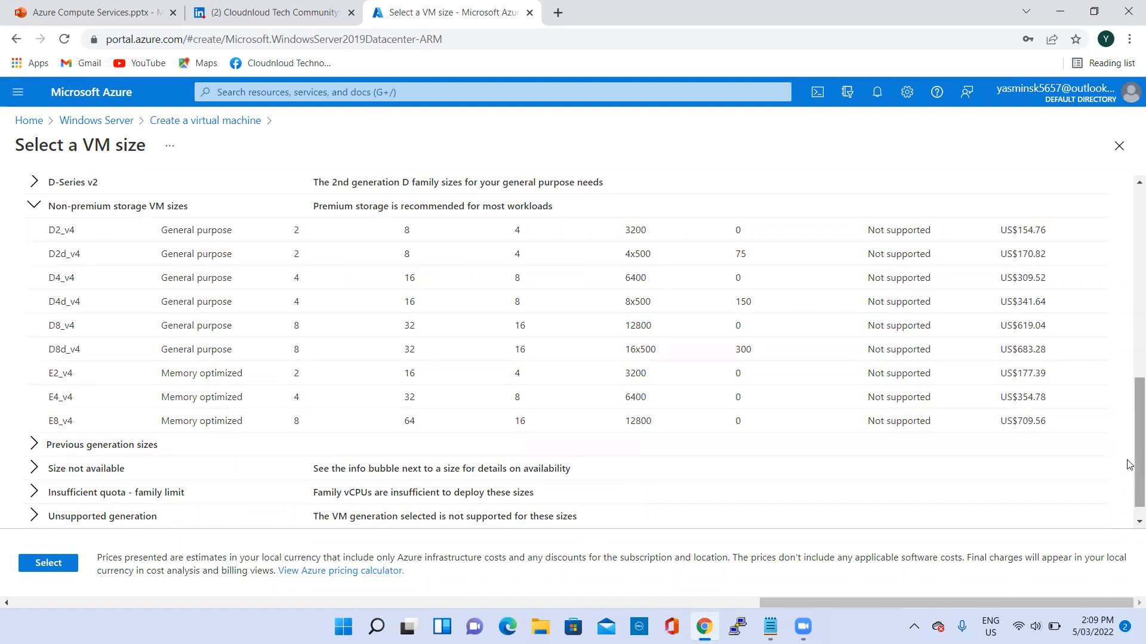
scroll(1129, 465, up, 5)
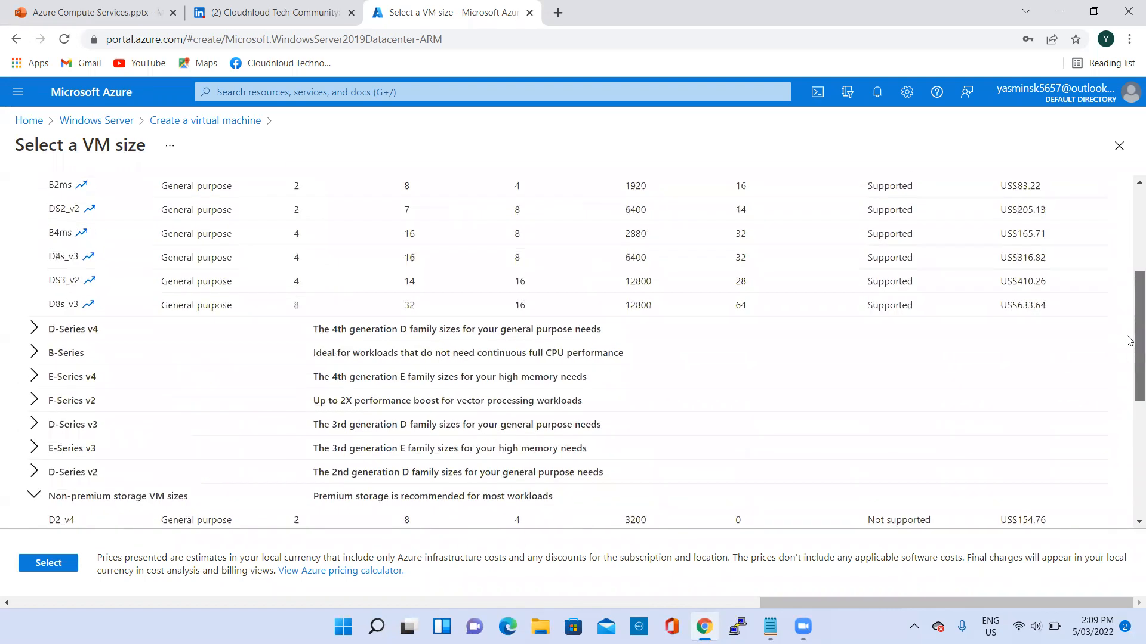
scroll(1129, 340, up, 4)
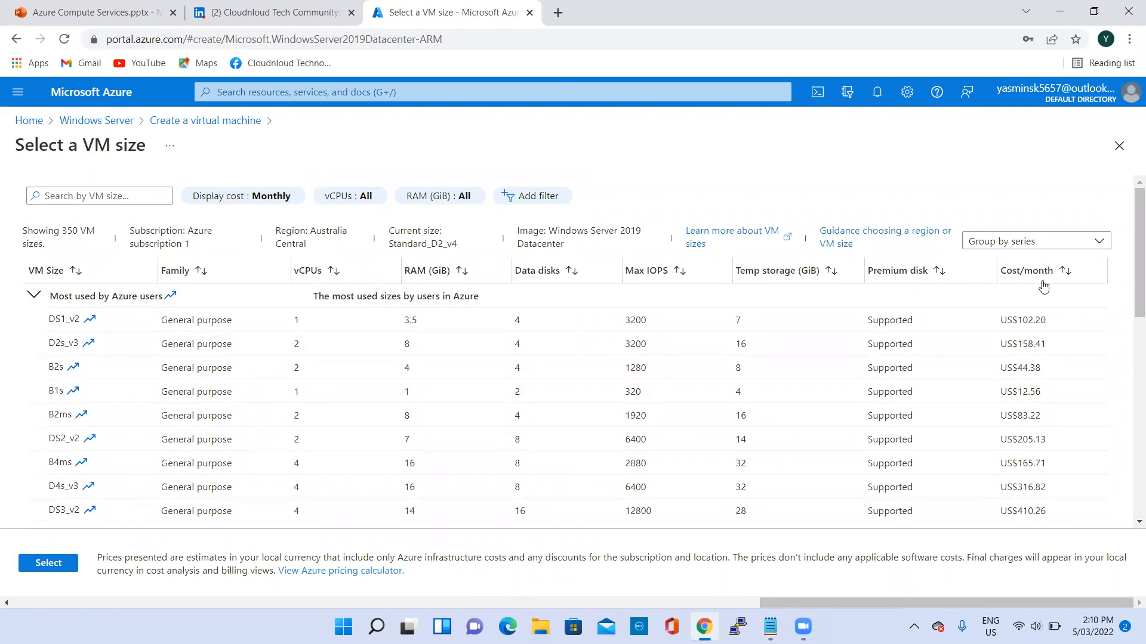
scroll(1128, 445, down, 4)
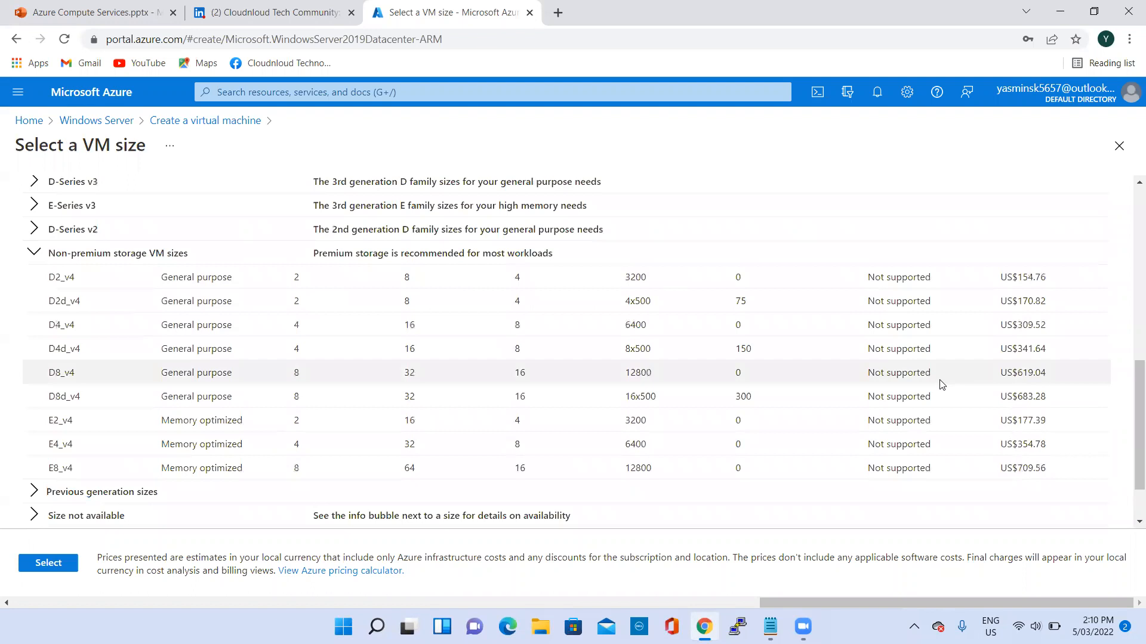
scroll(961, 391, up, 10)
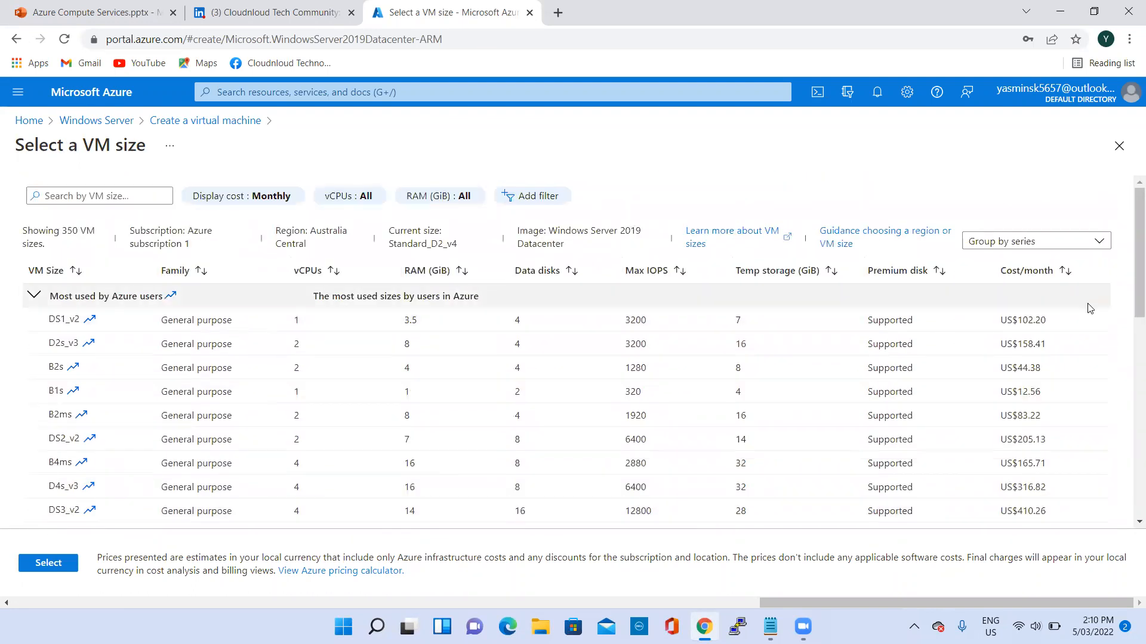
- Change the virtual machine's size to D2s_v3 from the sizes most used by Azure users
scroll(89, 298, down, 1)
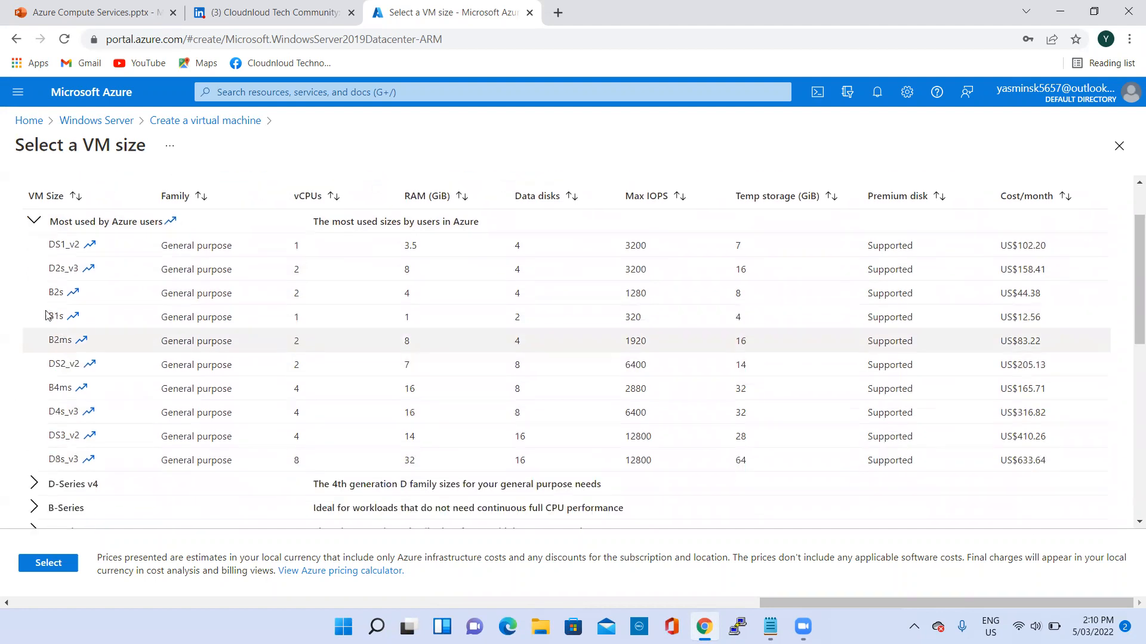
click(56, 270)
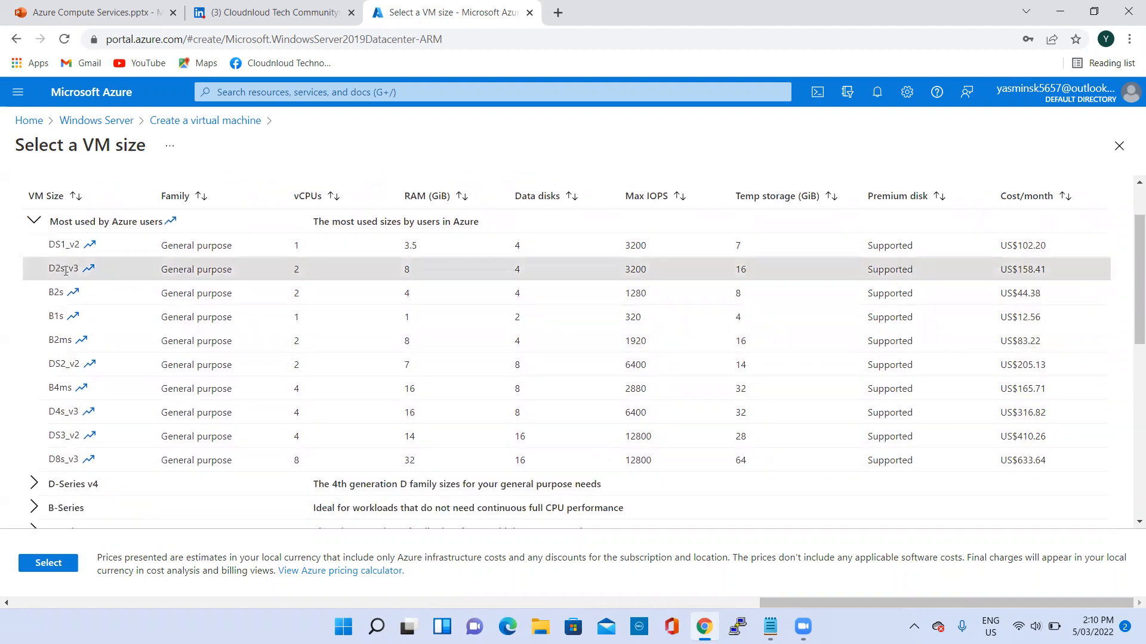
click(48, 564)
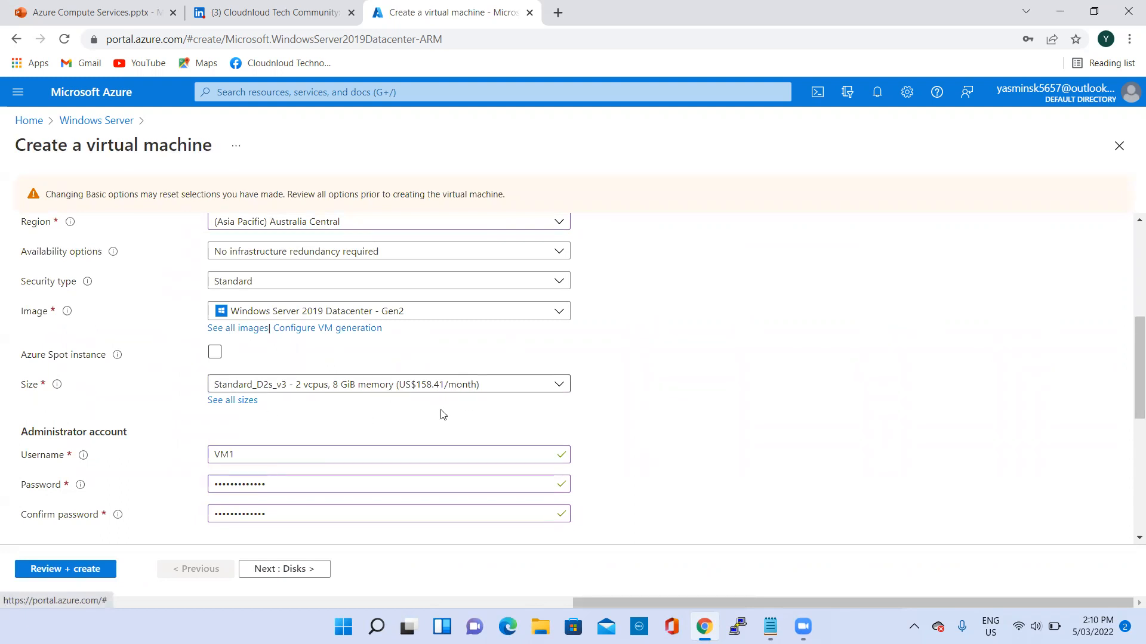
- Return to the disk settings and review the OS disk type and the data disk options for VM1
scroll(421, 427, down, 2)
click(274, 568)
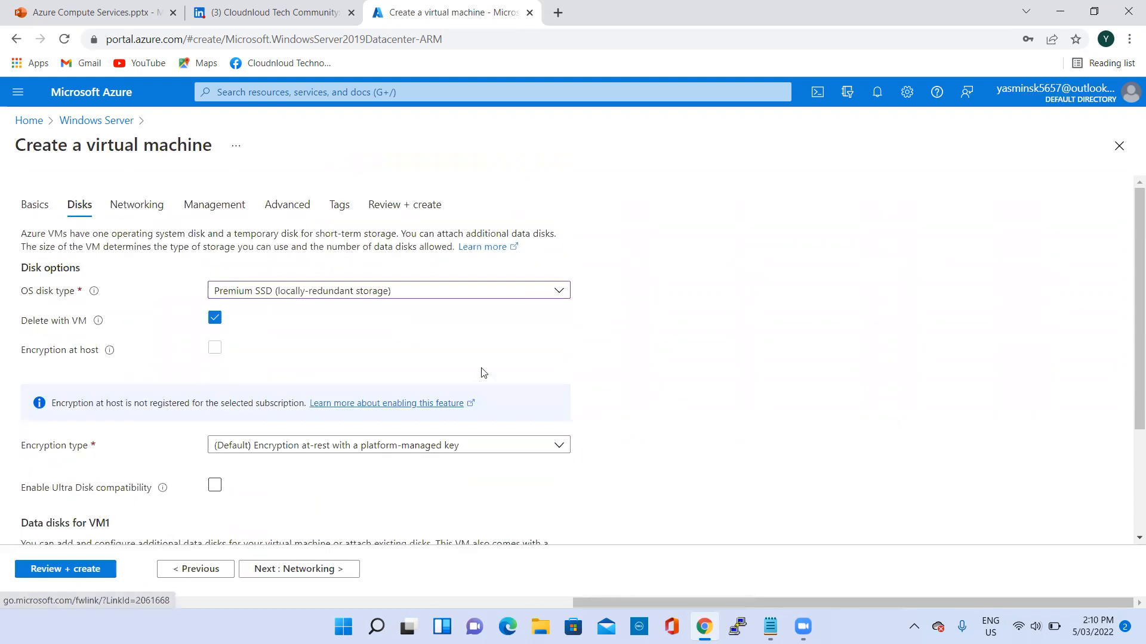
click(310, 293)
click(322, 292)
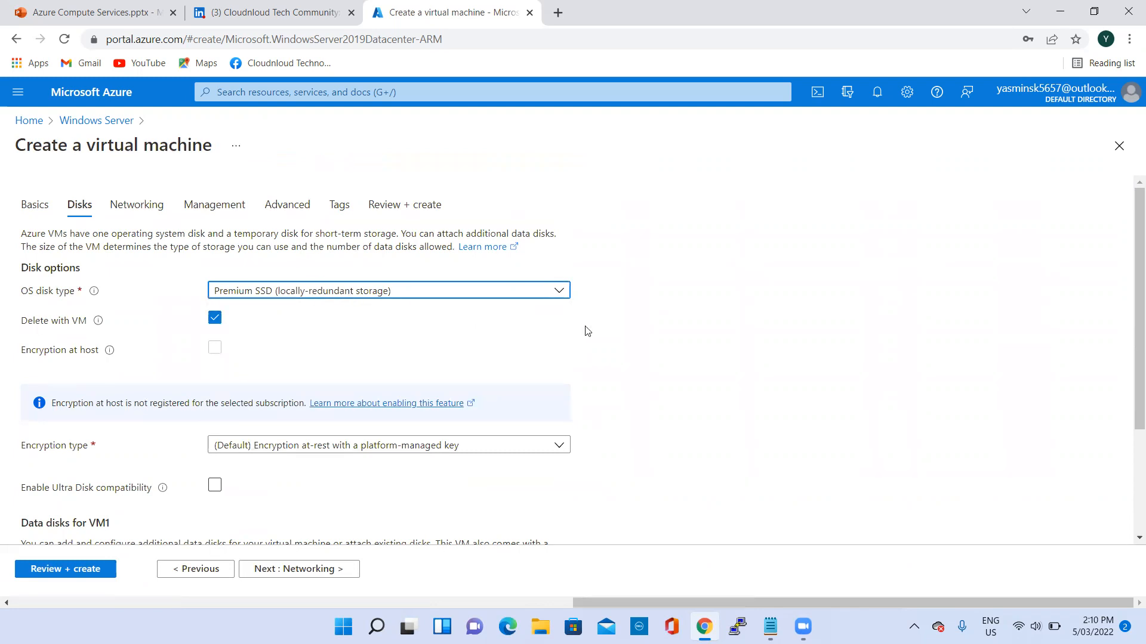
scroll(410, 294, down, 3)
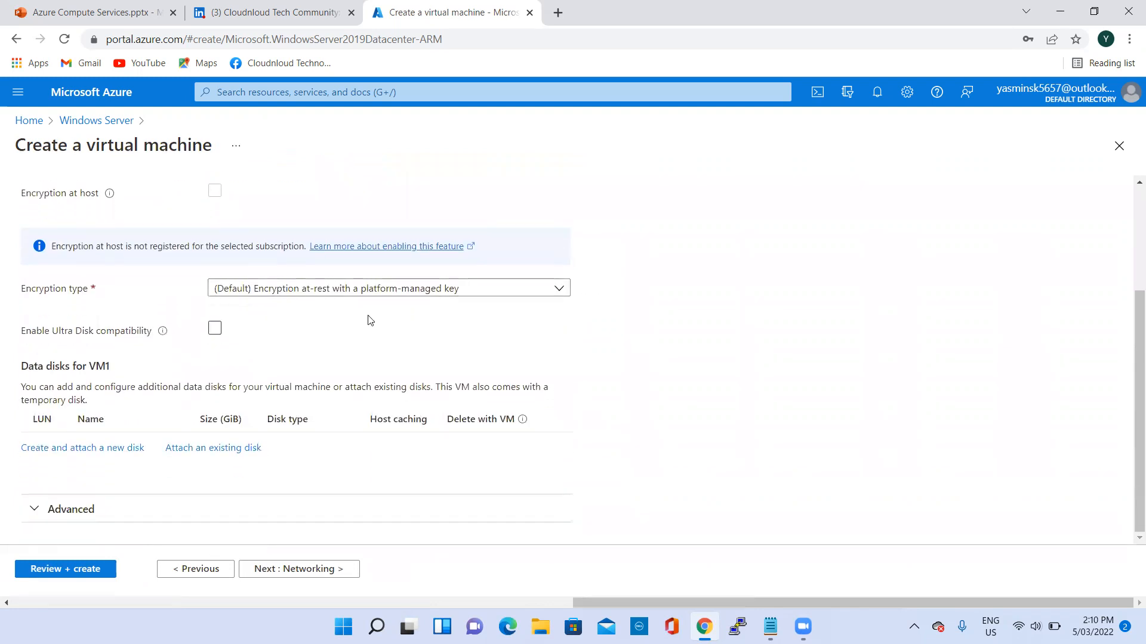
- Keep the default networking, management, advanced and tag settings, and create the virtual machine after the review
click(302, 569)
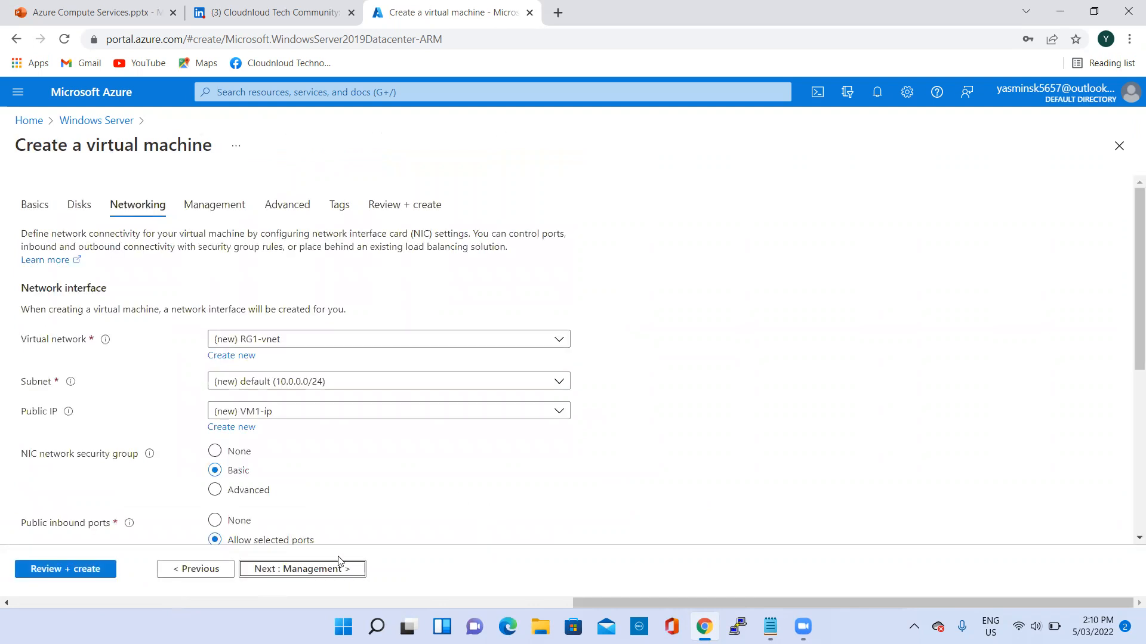
click(302, 568)
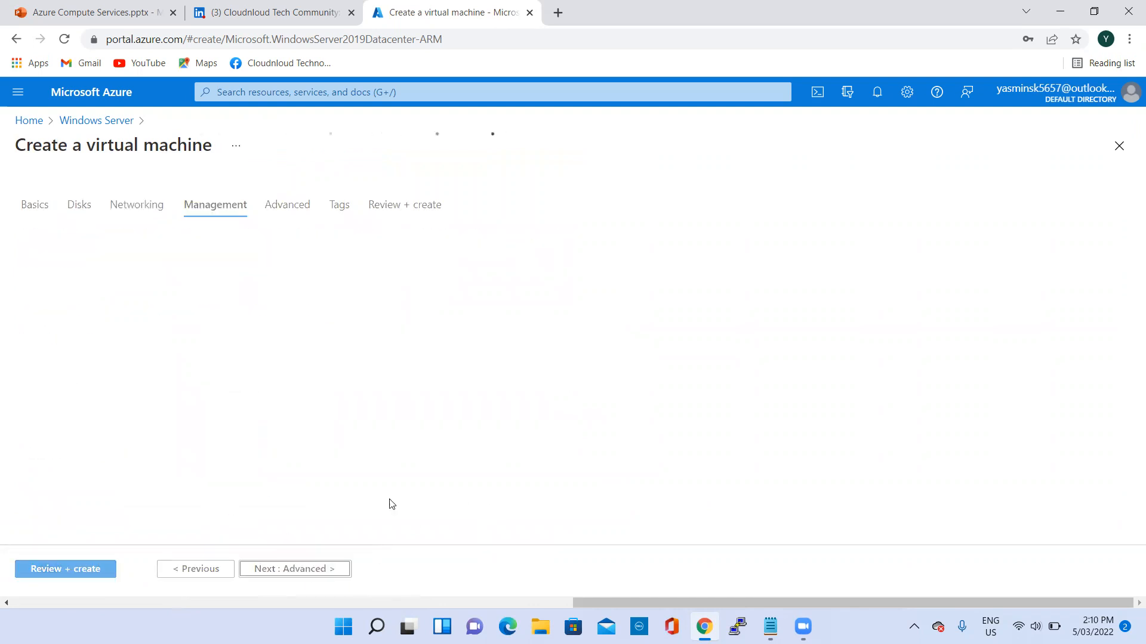
click(304, 568)
click(284, 576)
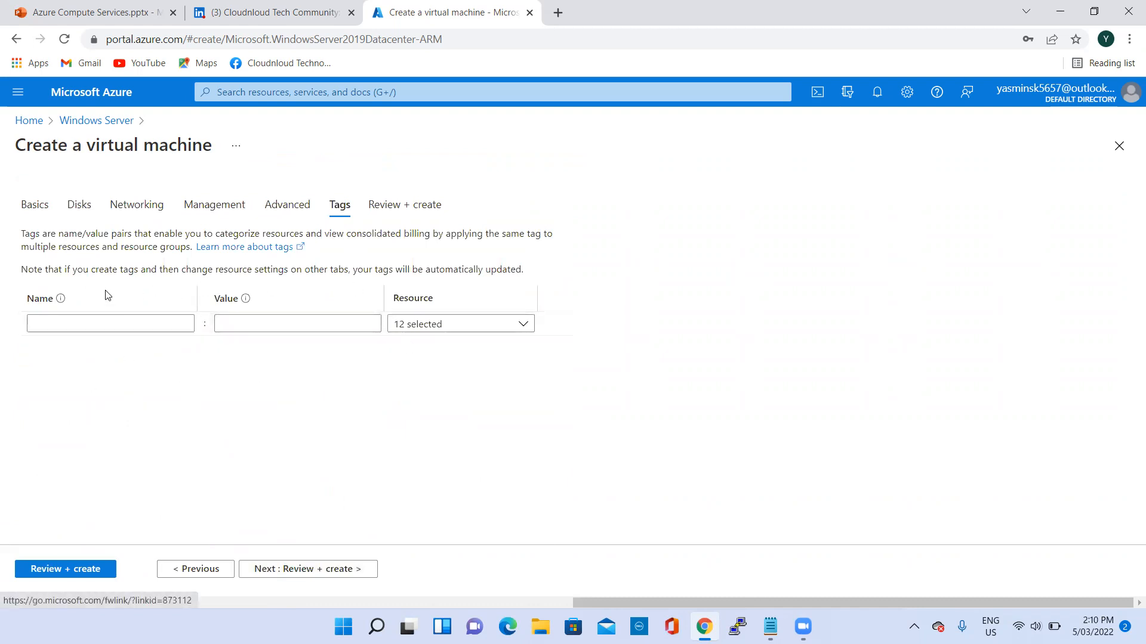
click(305, 569)
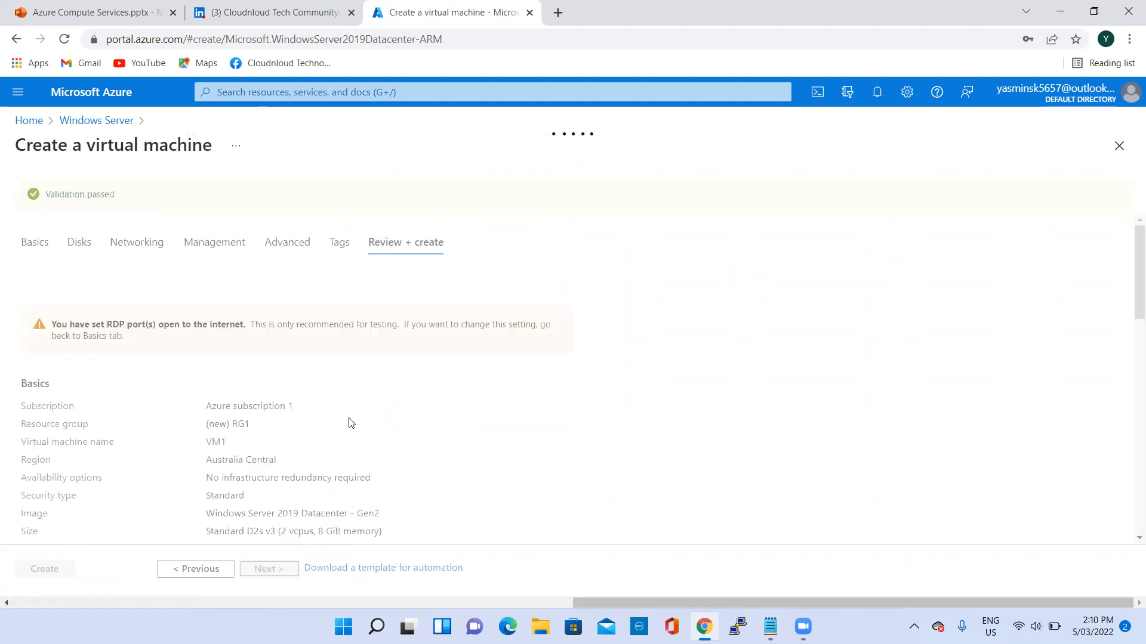
click(50, 573)
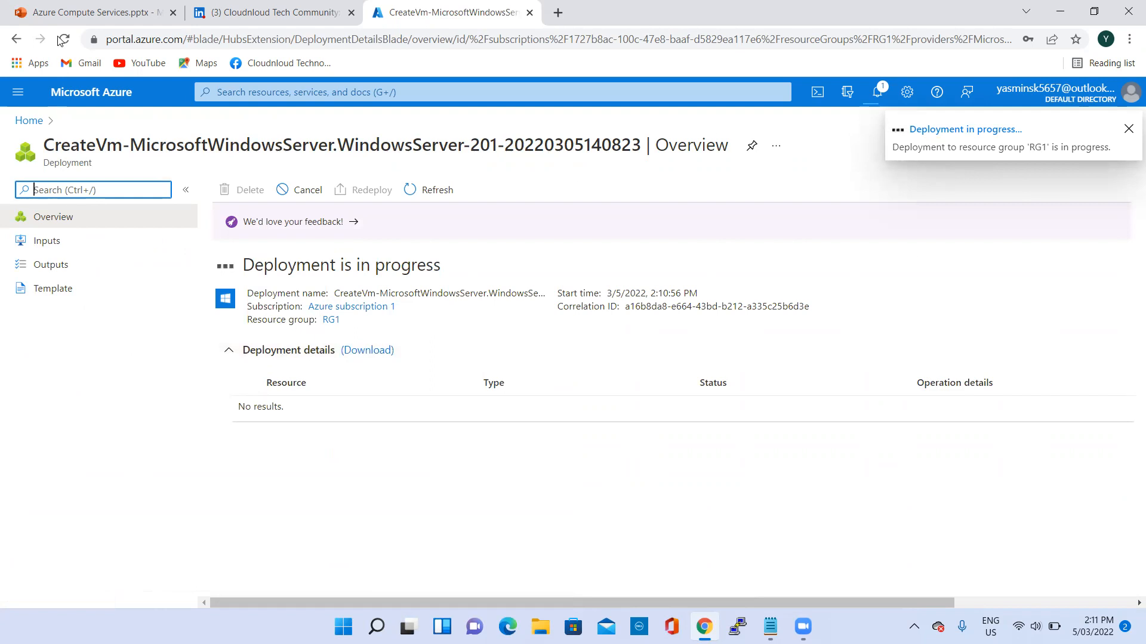
- Switch to the Azure Compute Services presentation in PowerPoint and view slide 10 on Azure Storage and slide 7, Azure Handson
click(91, 12)
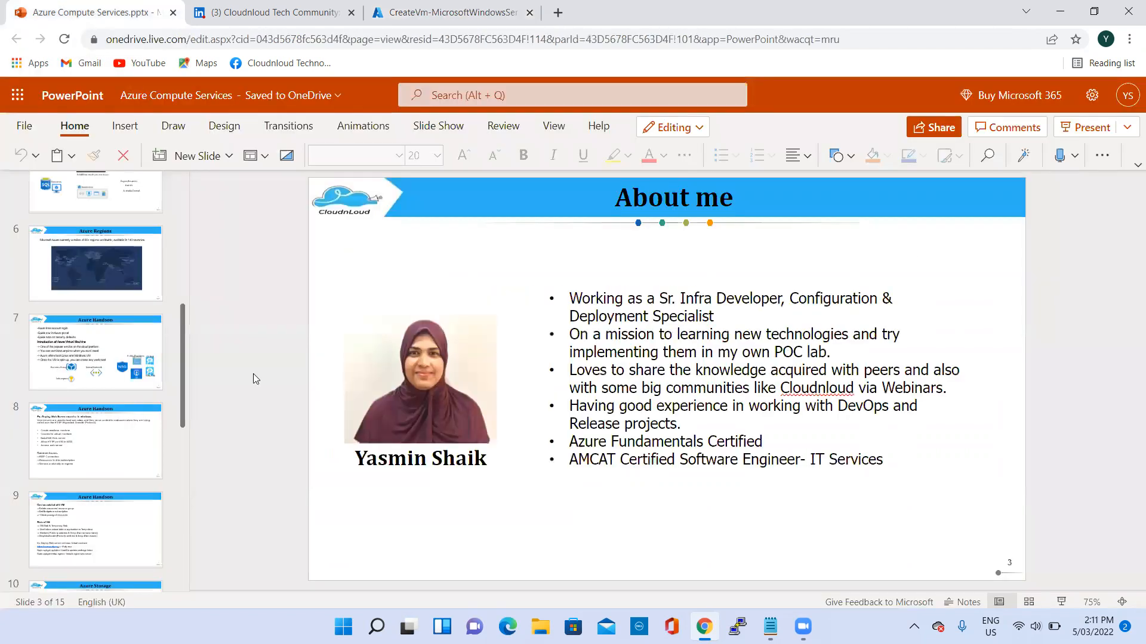
scroll(88, 377, down, 9)
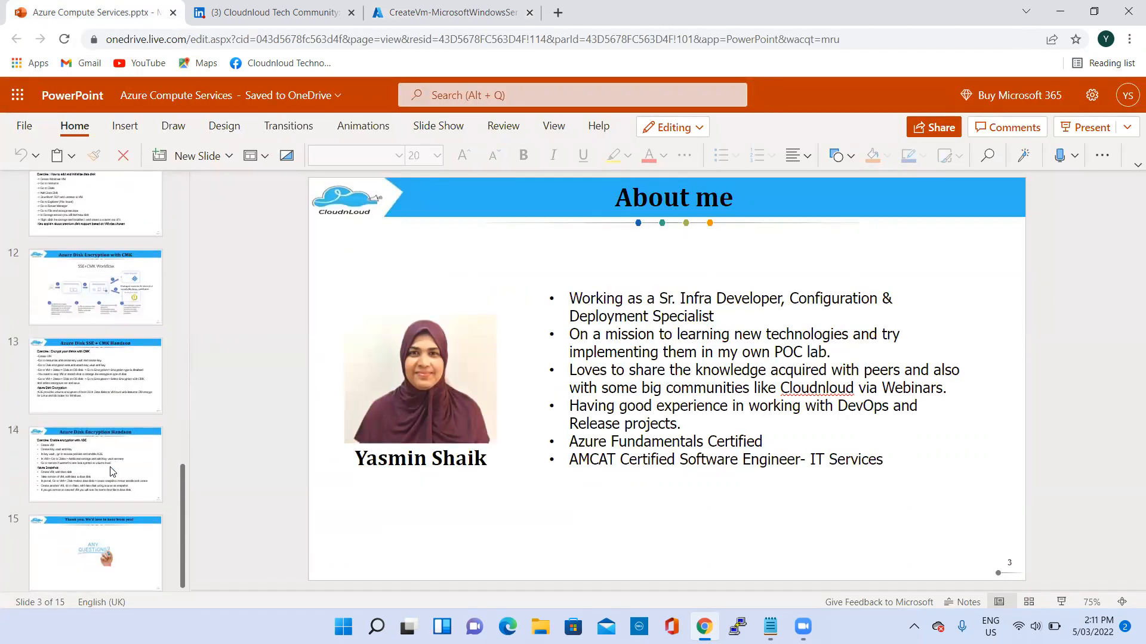
scroll(112, 411, up, 8)
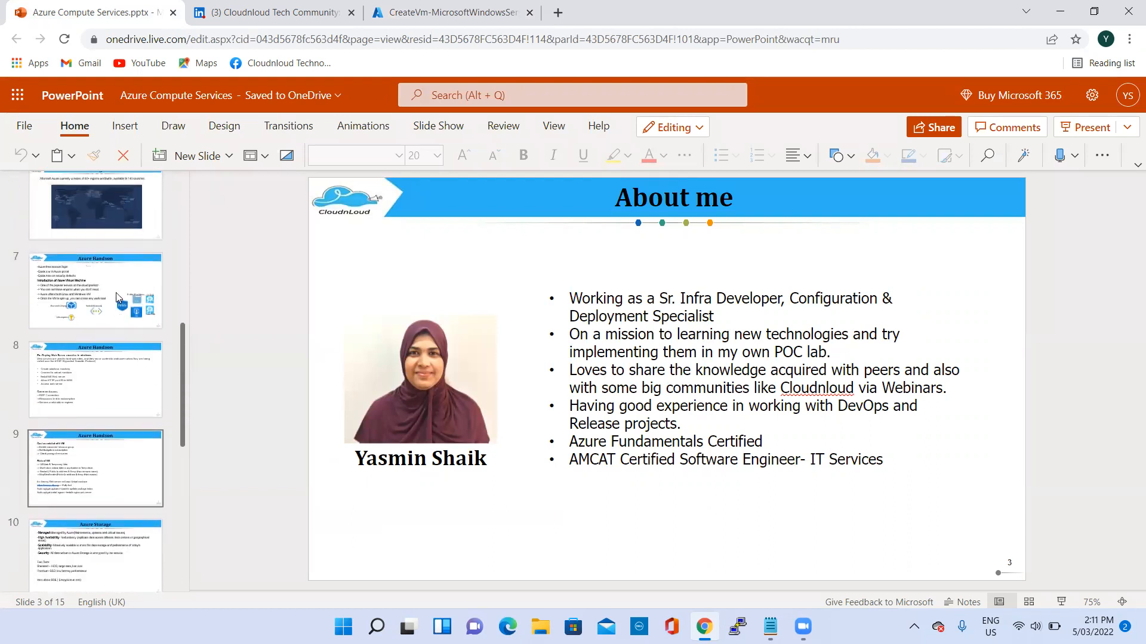
scroll(79, 493, down, 1)
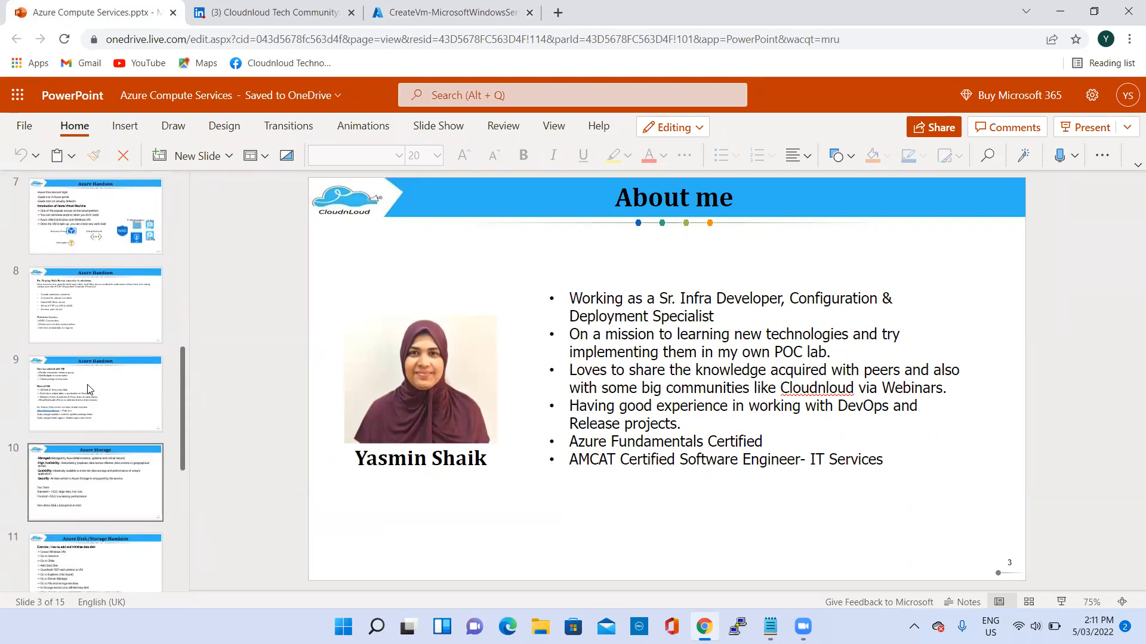
click(120, 484)
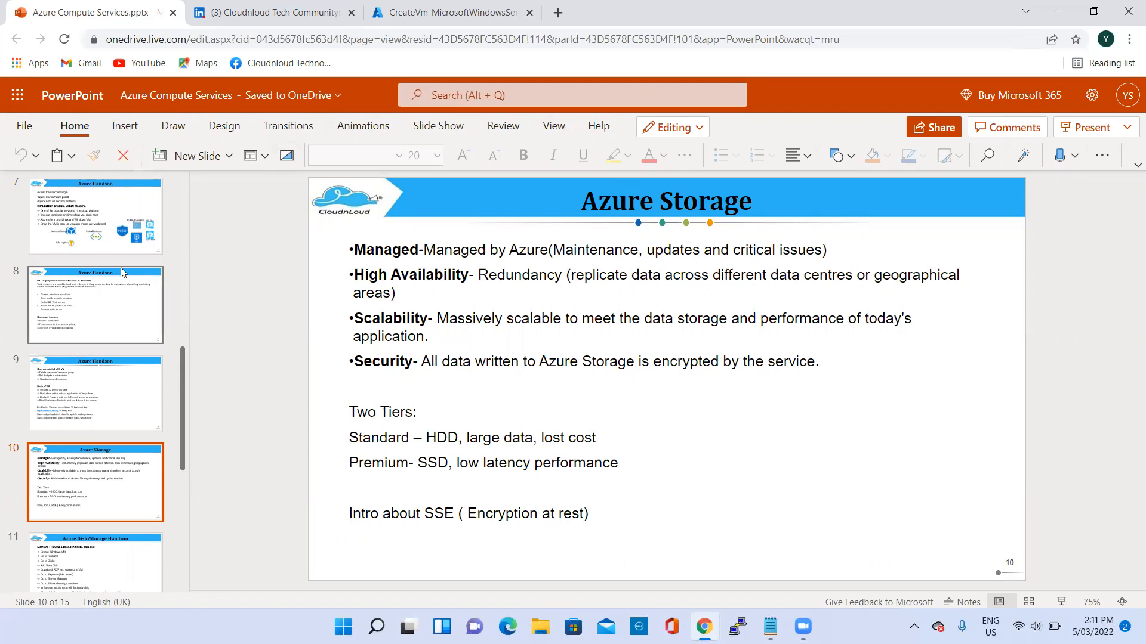
scroll(100, 245, up, 2)
click(87, 290)
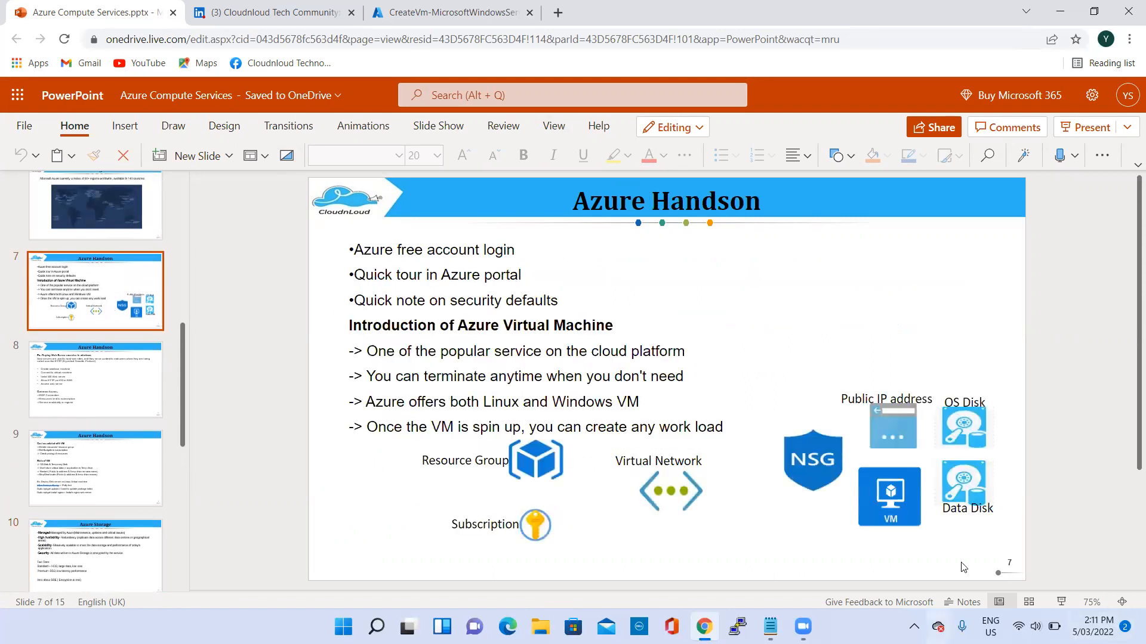
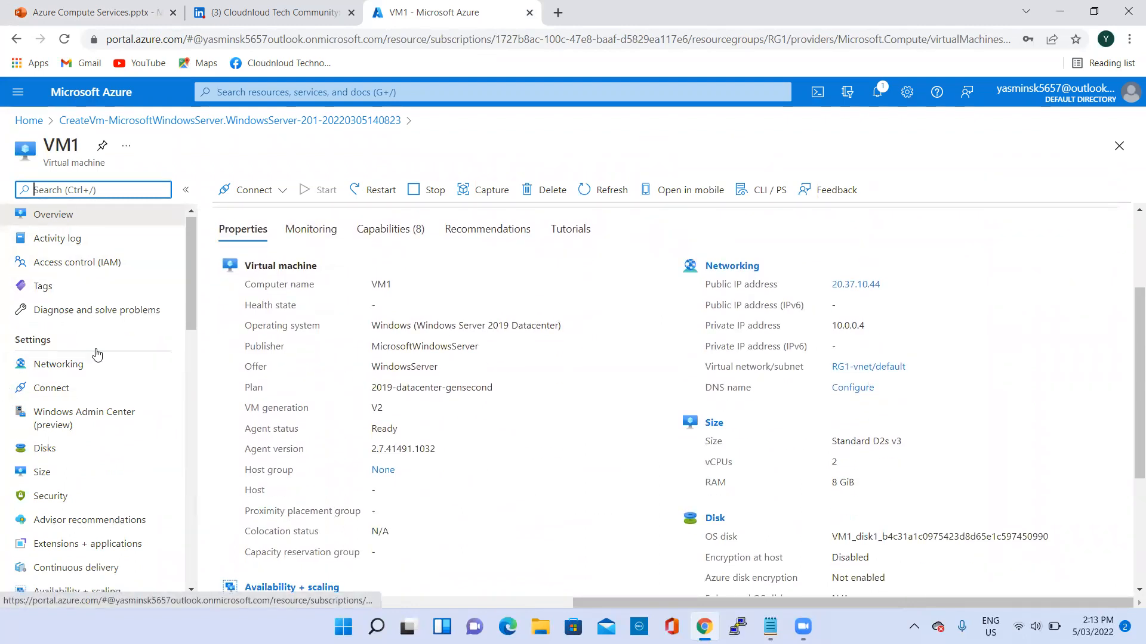
scroll(40, 406, down, 1)
- Add a new data disk named Datadisk1 at LUN 0 in VM1's disk settings
click(62, 377)
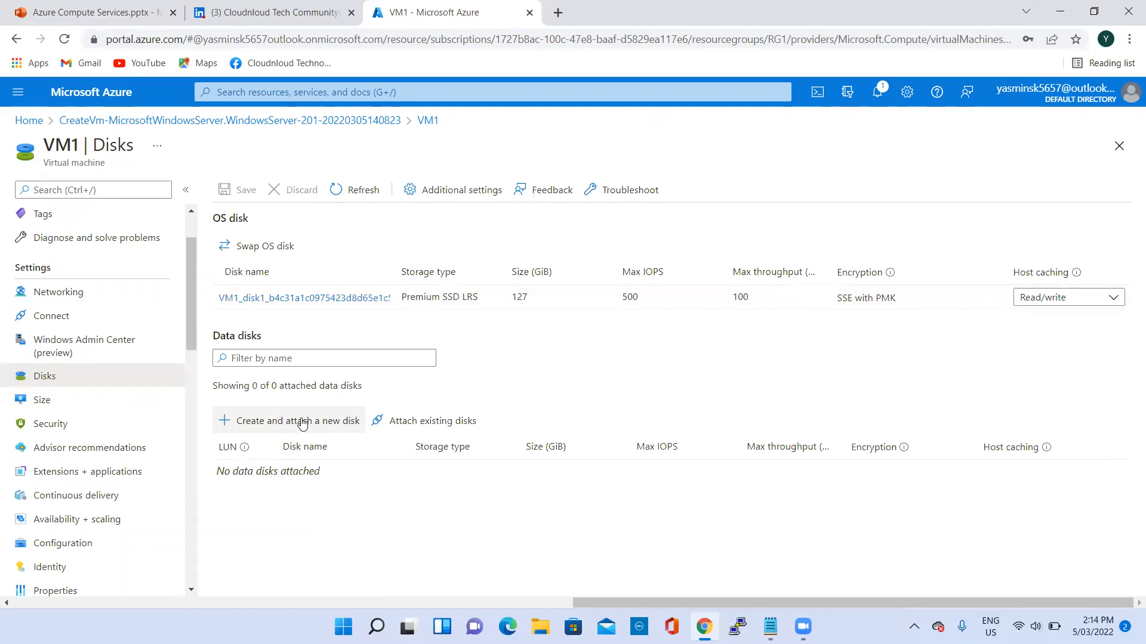
click(300, 423)
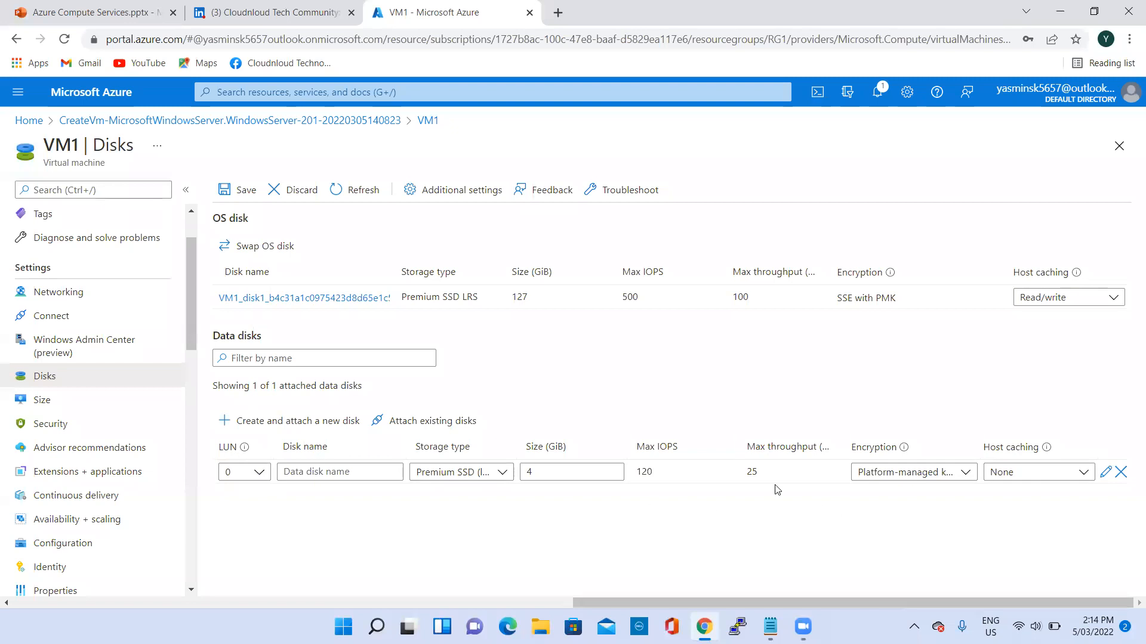
click(314, 471)
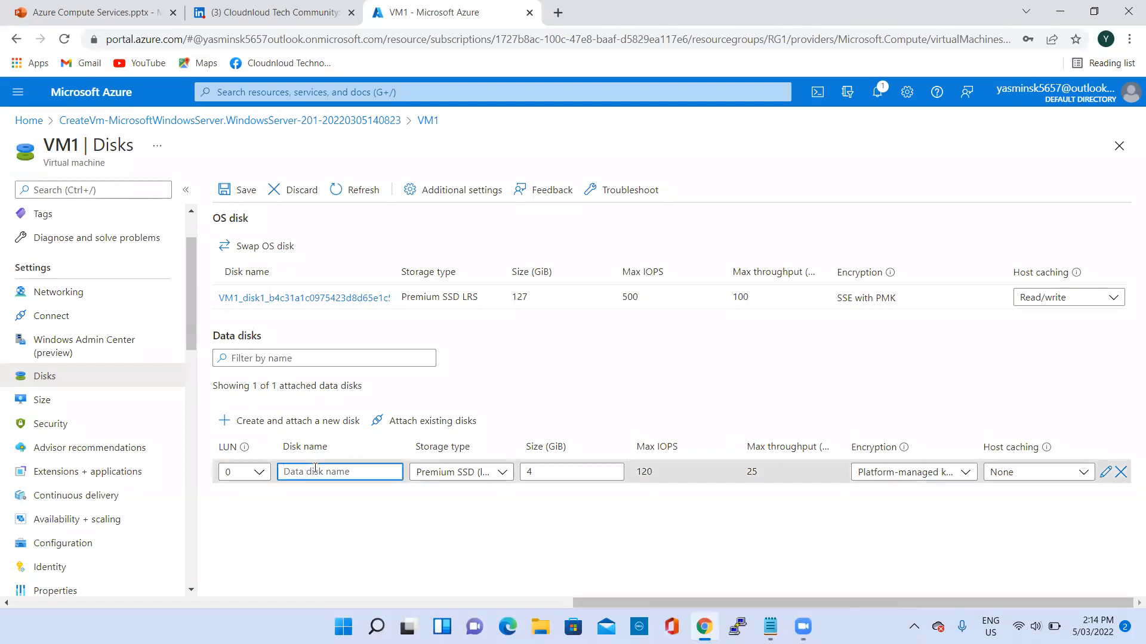
text(Data)
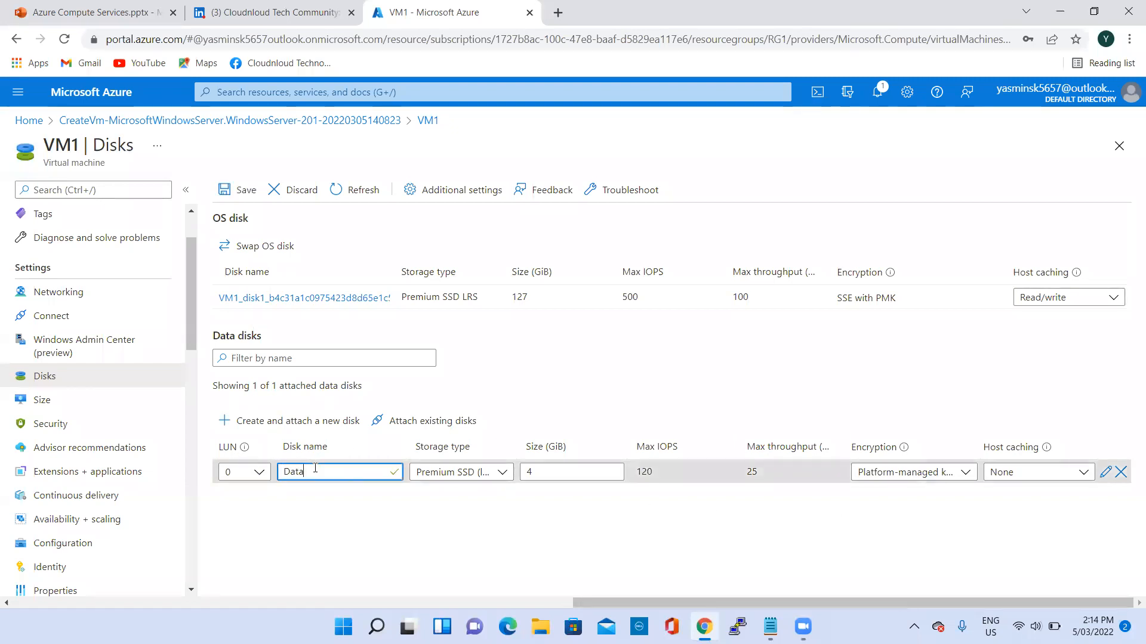
text(disk1)
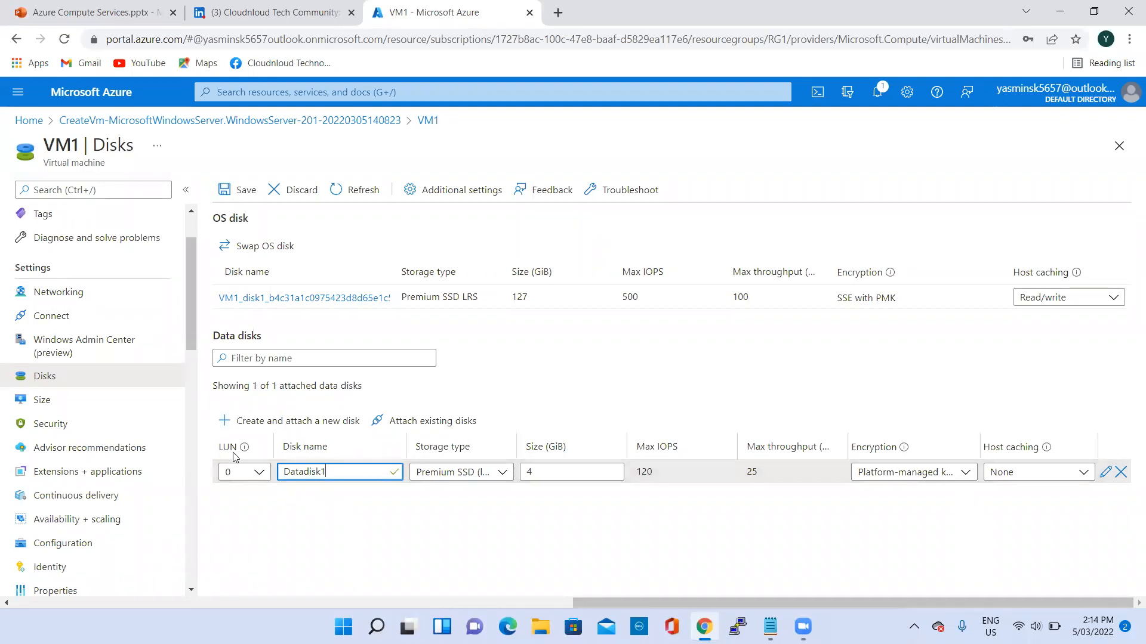
mouse_move(246, 454)
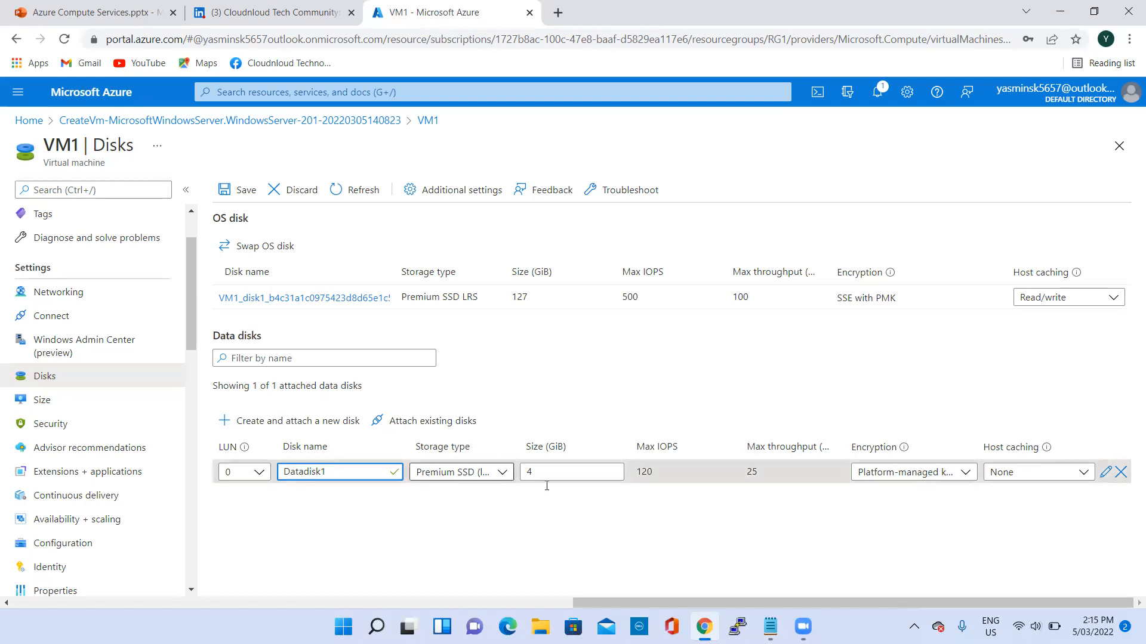
- Keep Datadisk1 as an empty 4 GiB Premium SSD LRS disk, save it to VM1 and check the notifications
click(1106, 471)
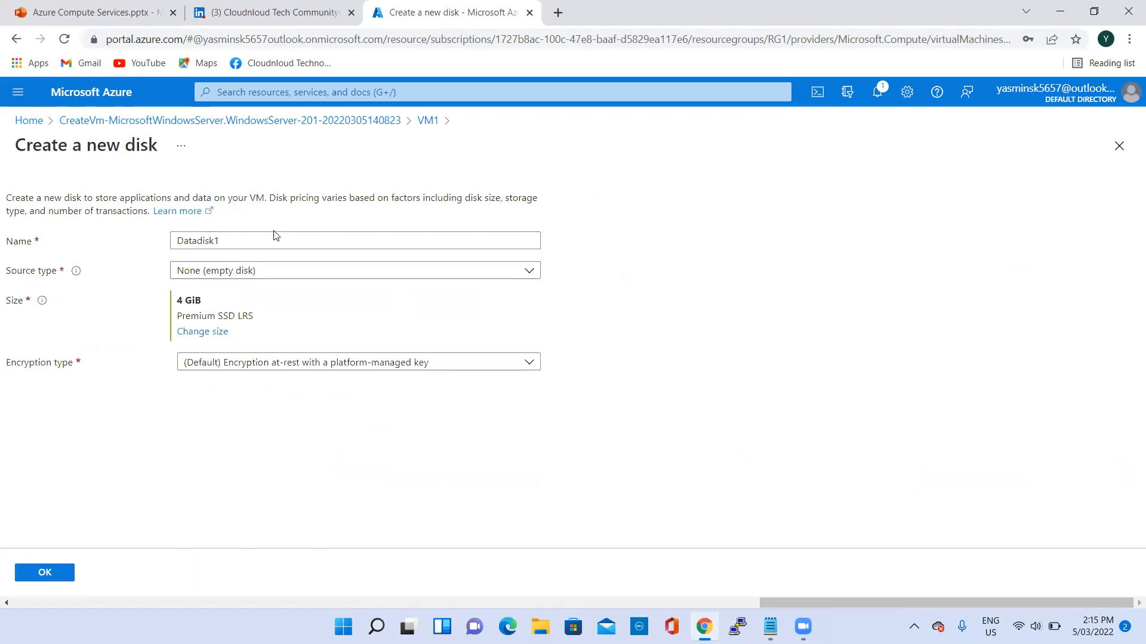
click(206, 333)
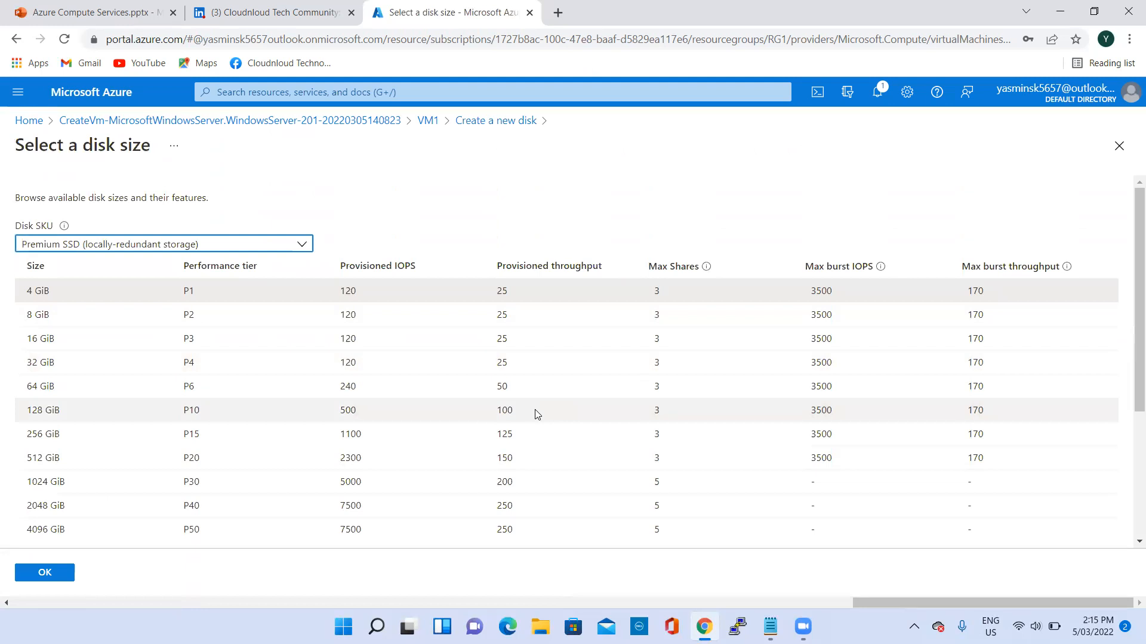
click(38, 574)
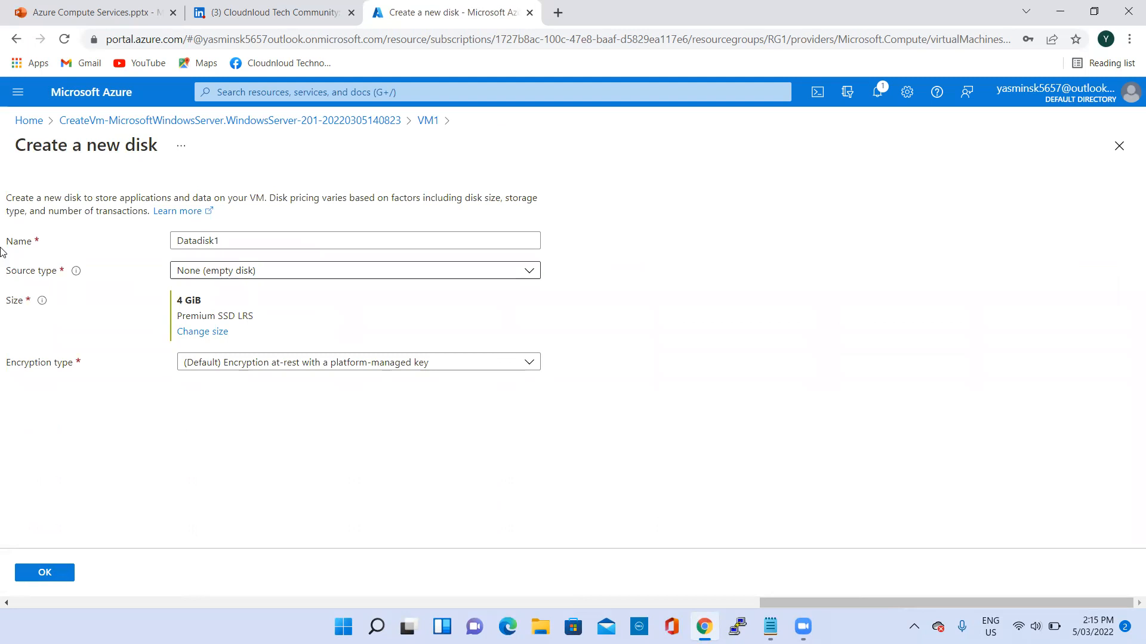
click(42, 573)
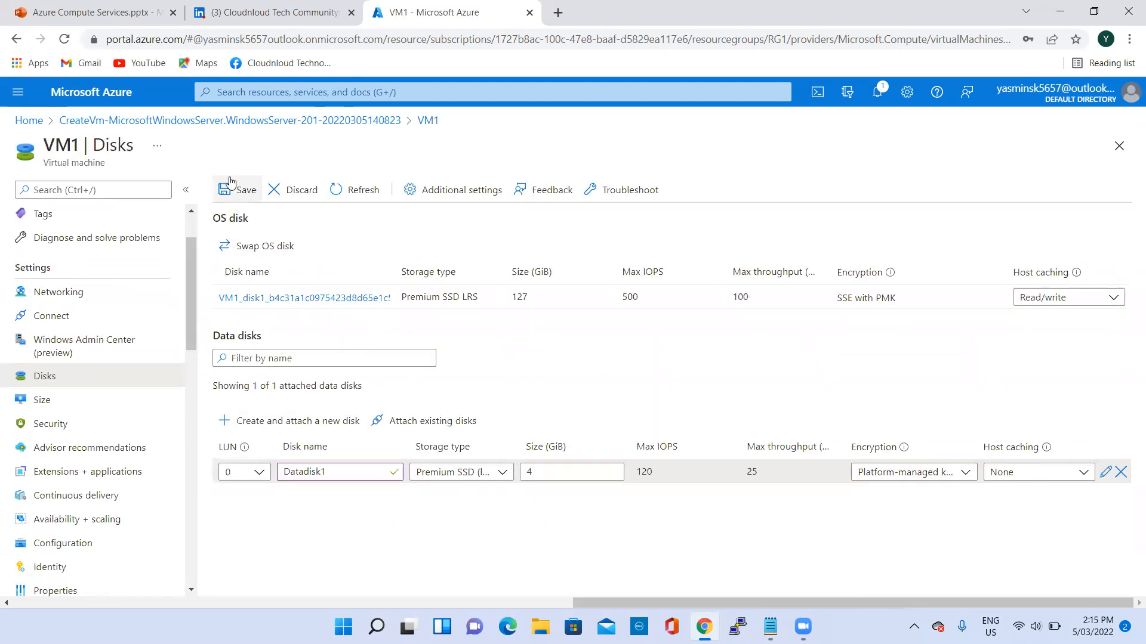
click(239, 195)
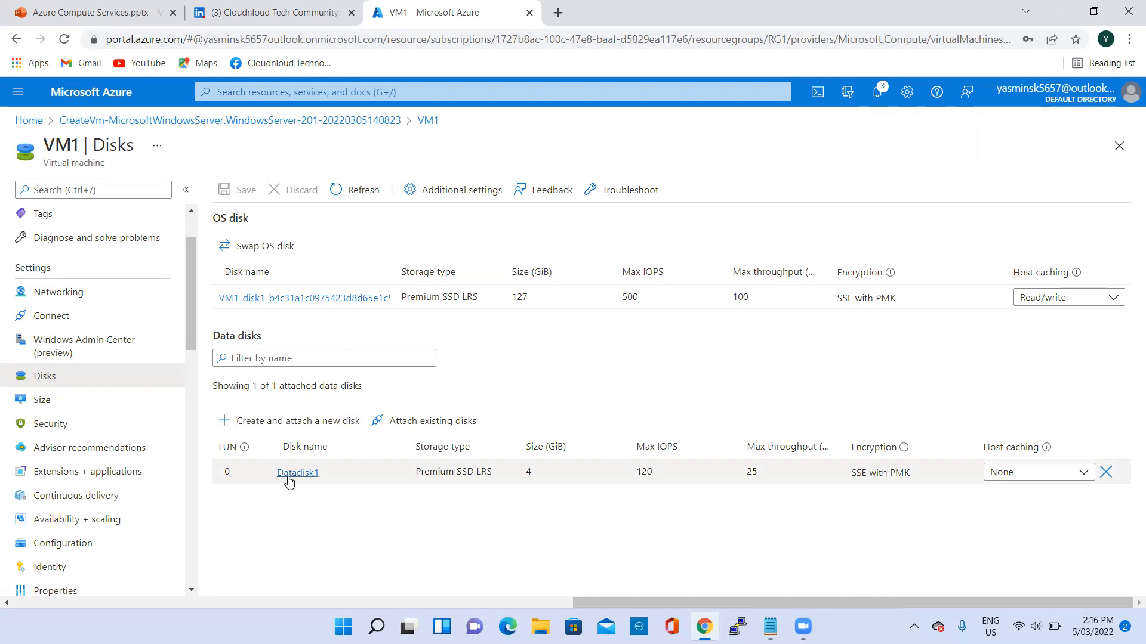
click(877, 93)
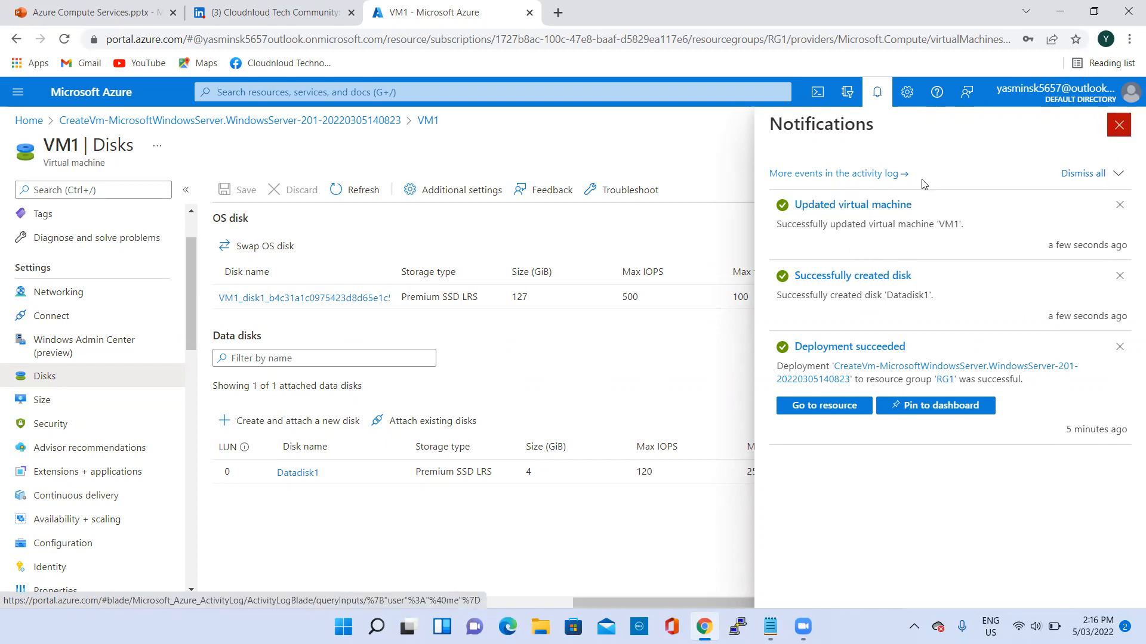
click(1119, 124)
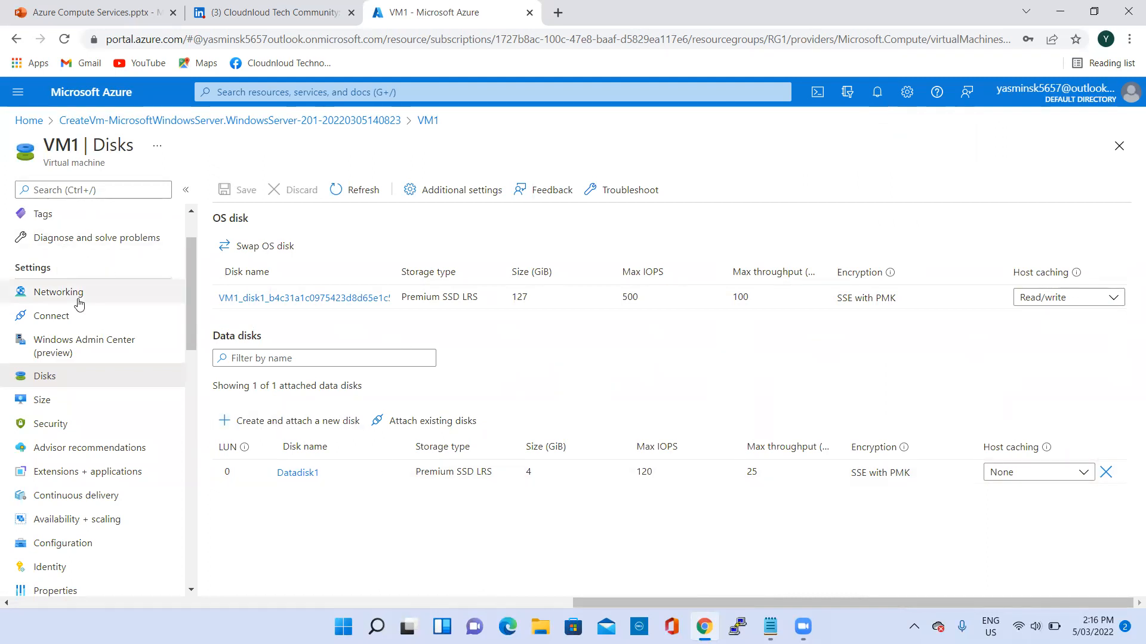
- Download VM1's RDP file for the public IP address on port 3389 and open the remote desktop connection with it
scroll(83, 299, up, 1)
click(84, 219)
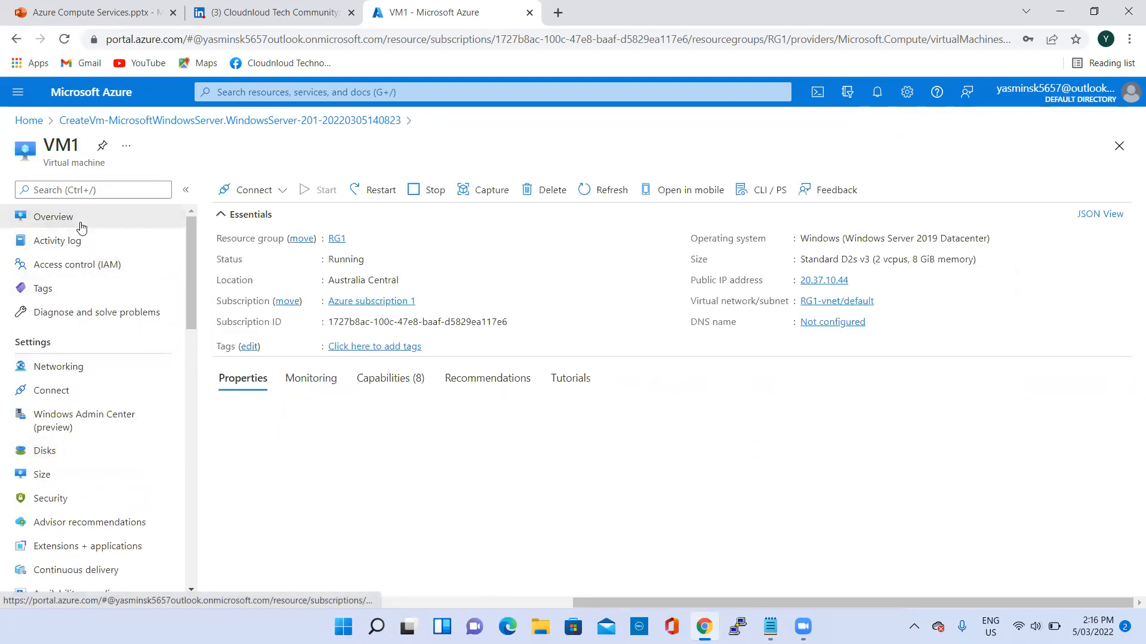
click(250, 193)
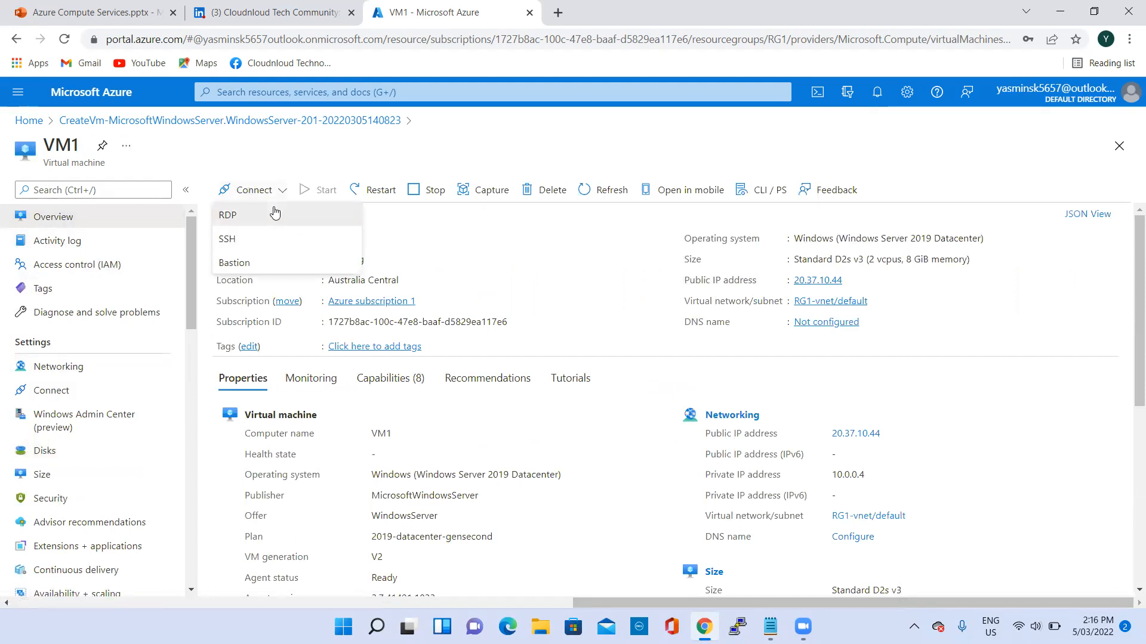
click(274, 215)
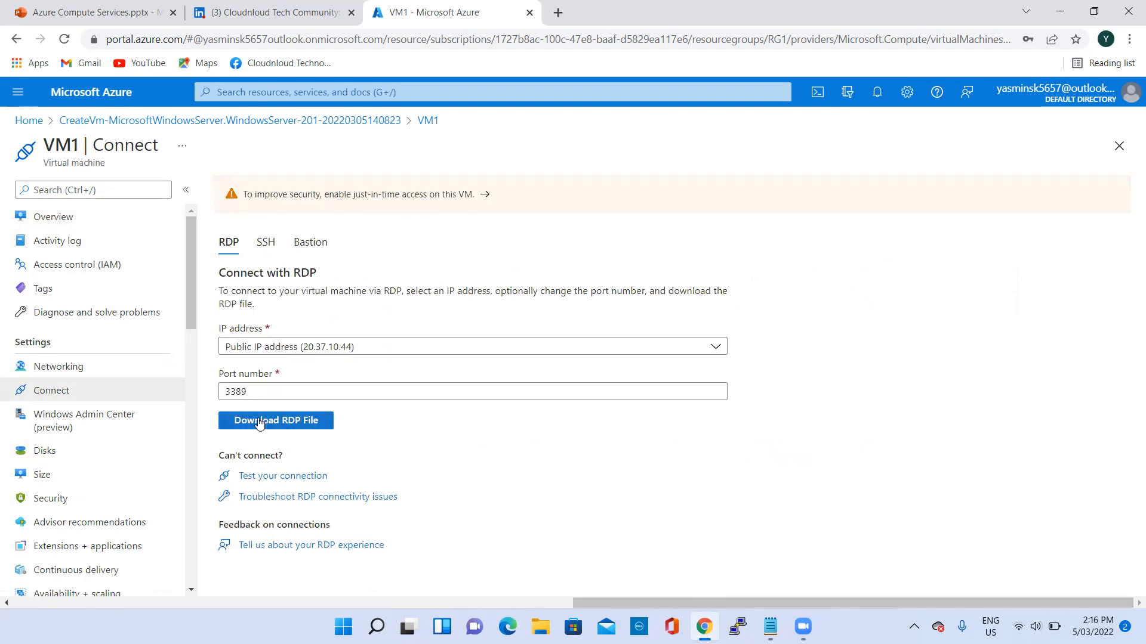
click(282, 422)
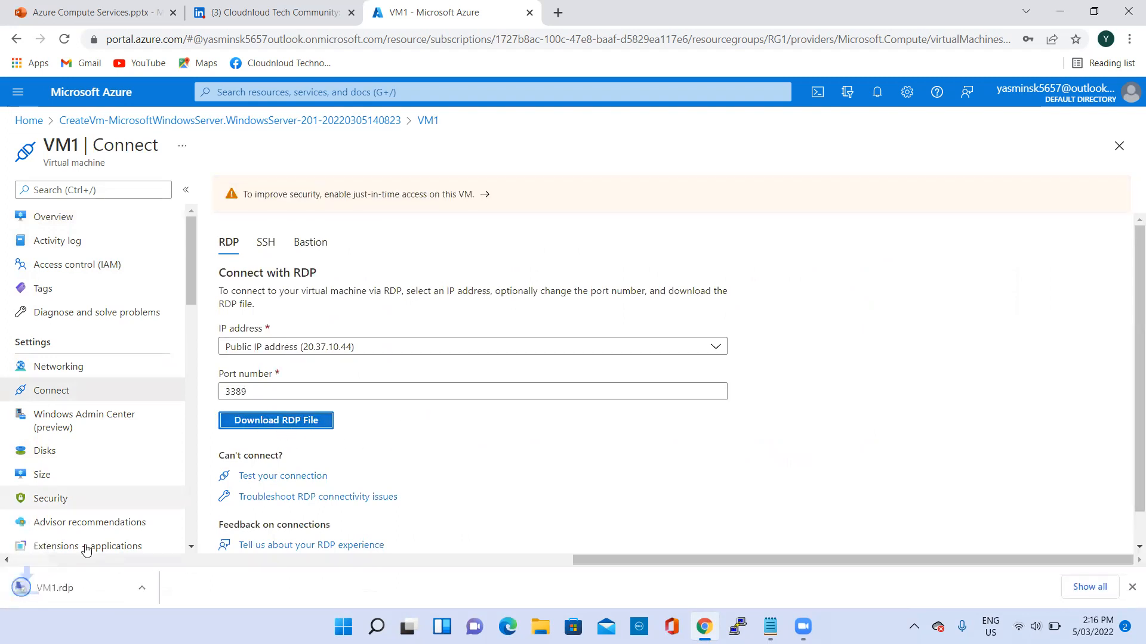
click(74, 597)
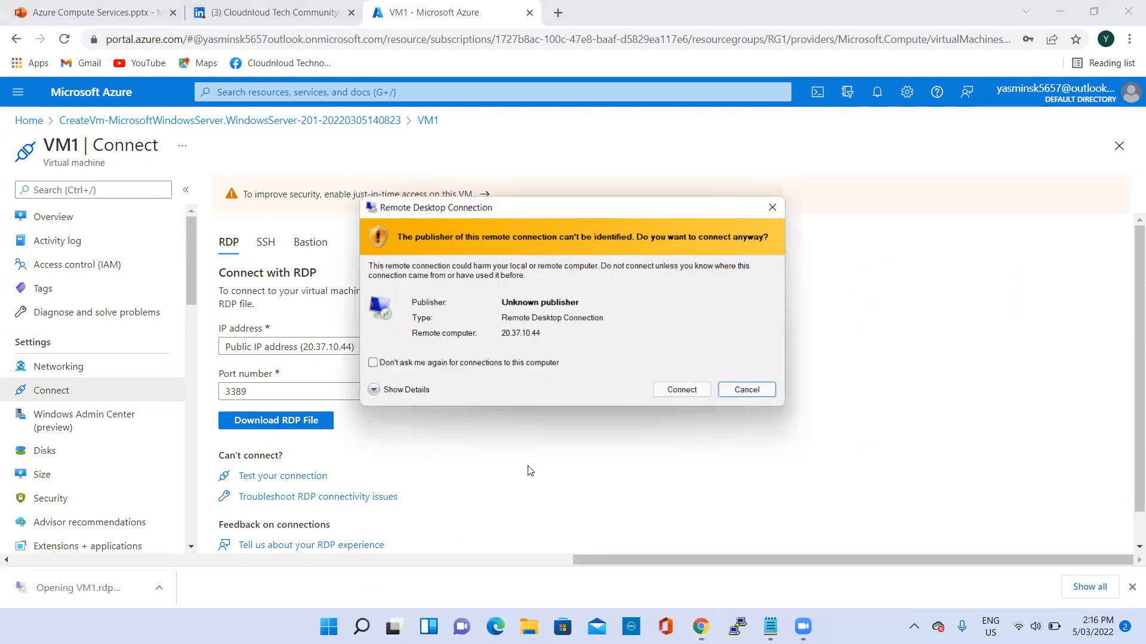
click(679, 392)
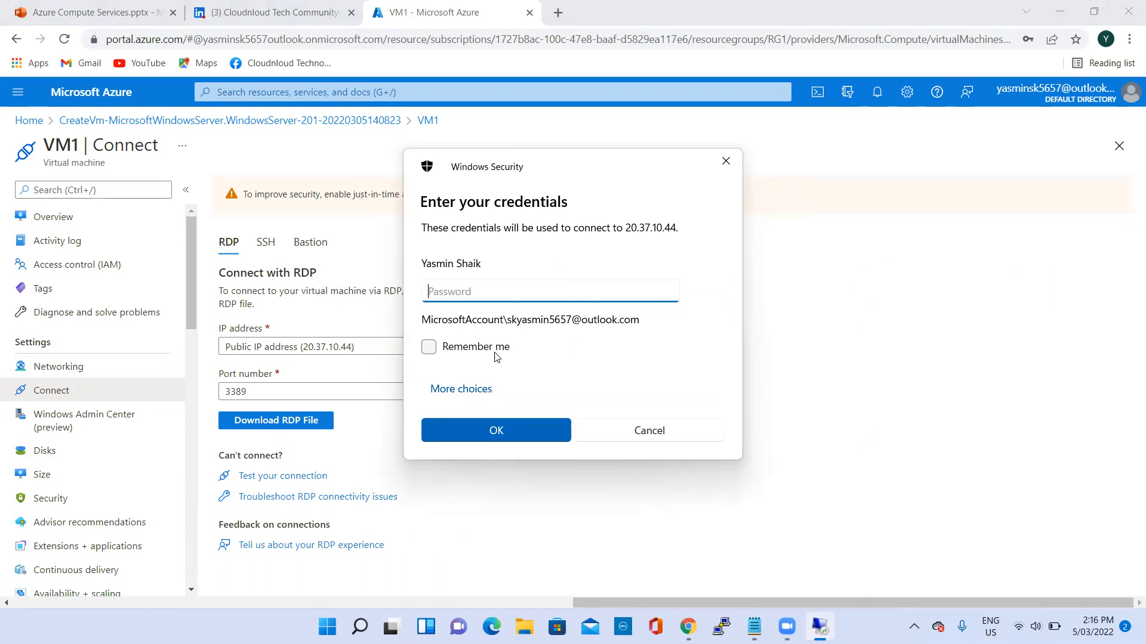
- Sign in to the remote desktop with a different account, using user name 20.37.10.44\VM1 and the account password, and accept the connection
click(463, 389)
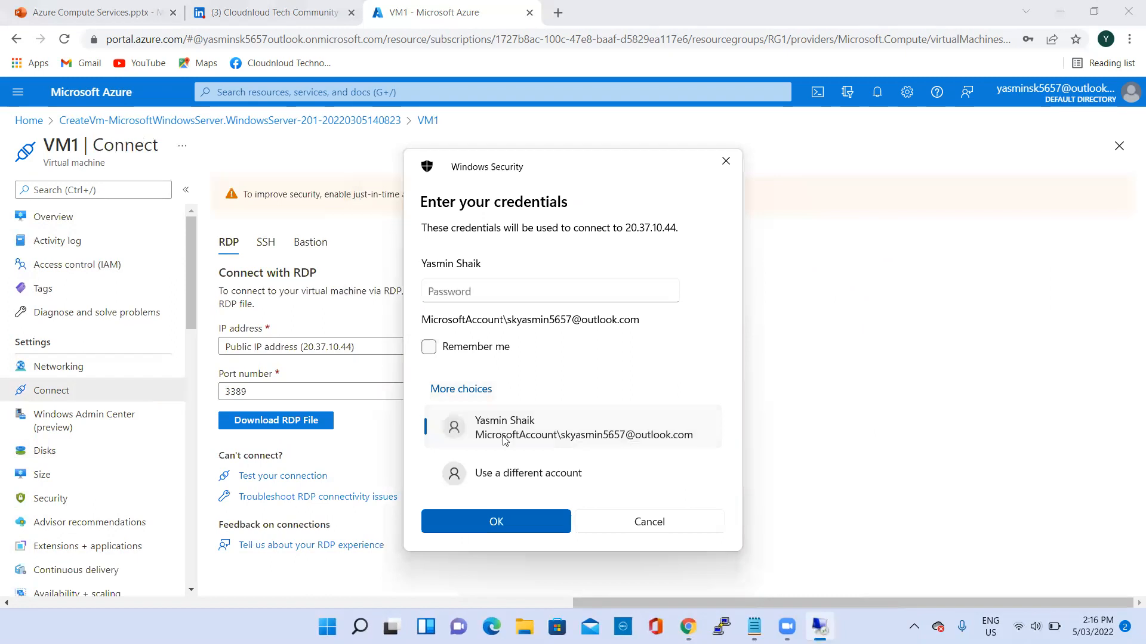
key(Down)
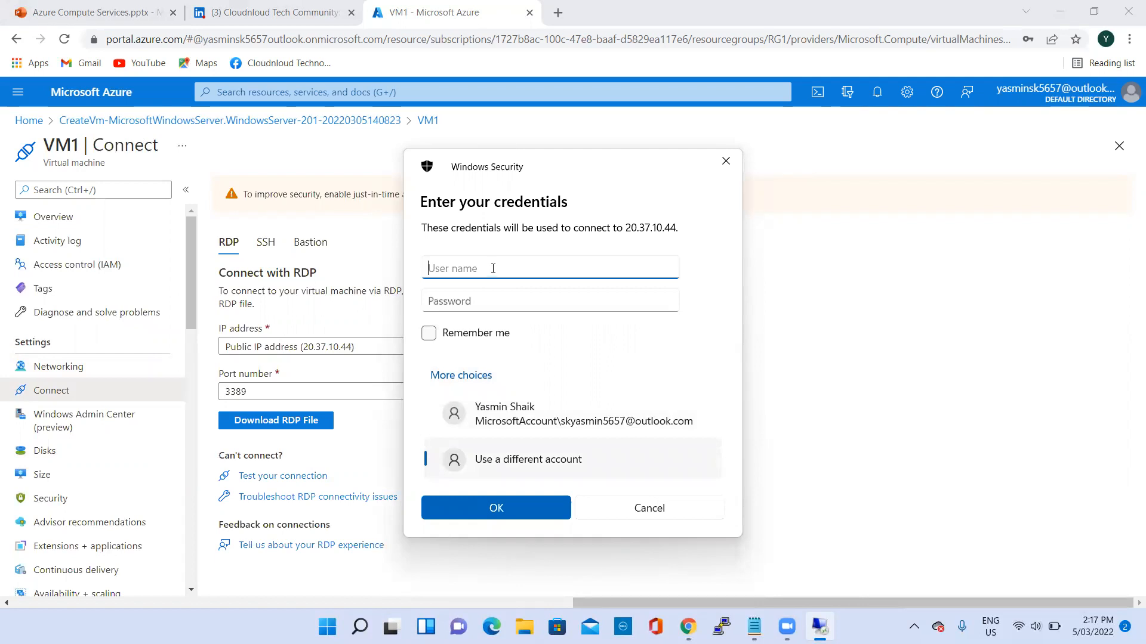
text(20.37.10.44)
text(\VM1)
click(481, 300)
text(•••••••••••••)
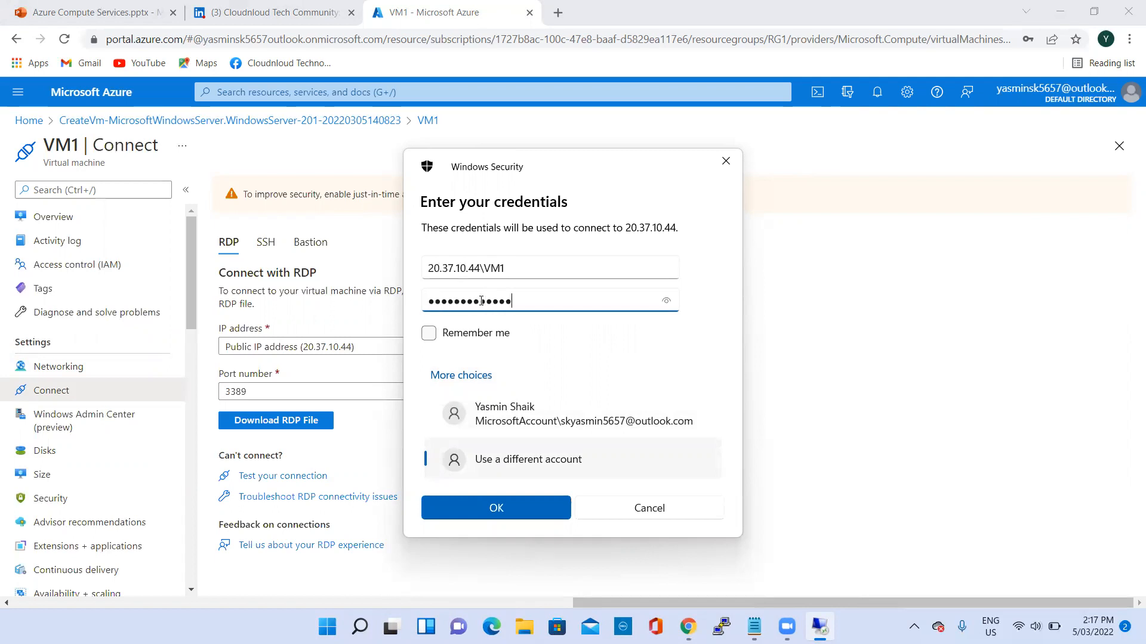
click(530, 513)
click(627, 423)
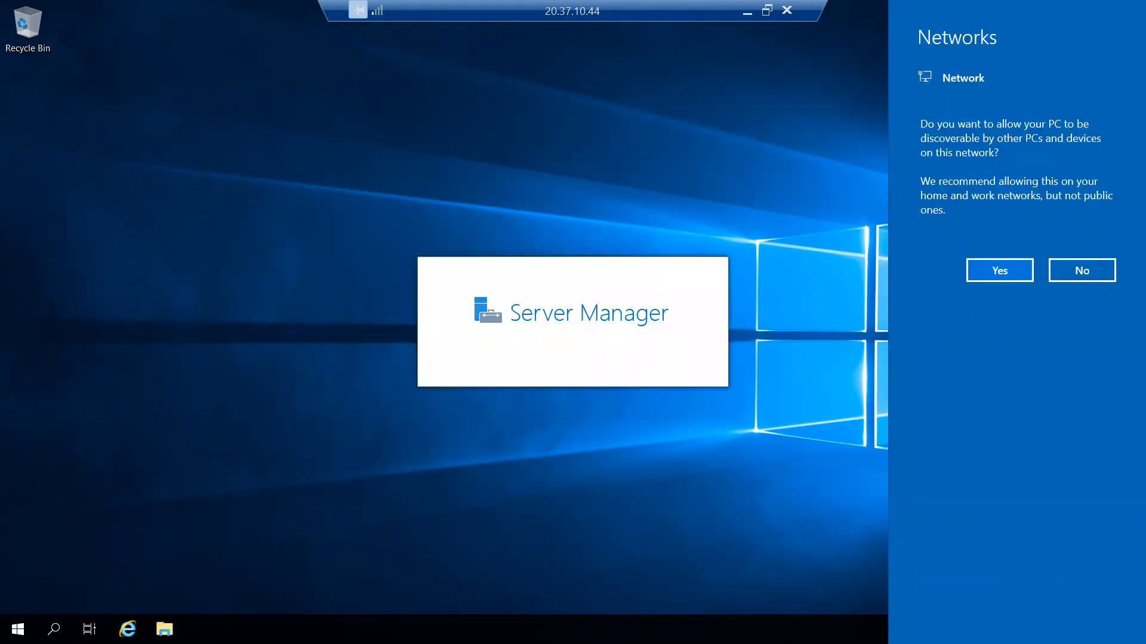
- Examine the drives listed under This PC in the remote machine's File Explorer
key(super+e)
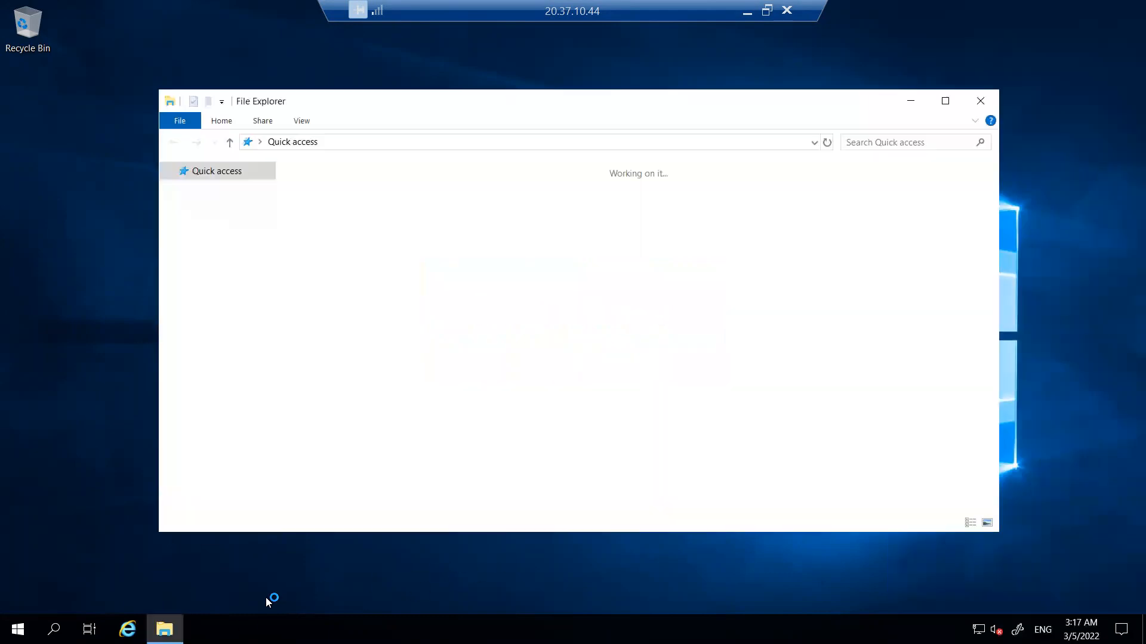
click(205, 276)
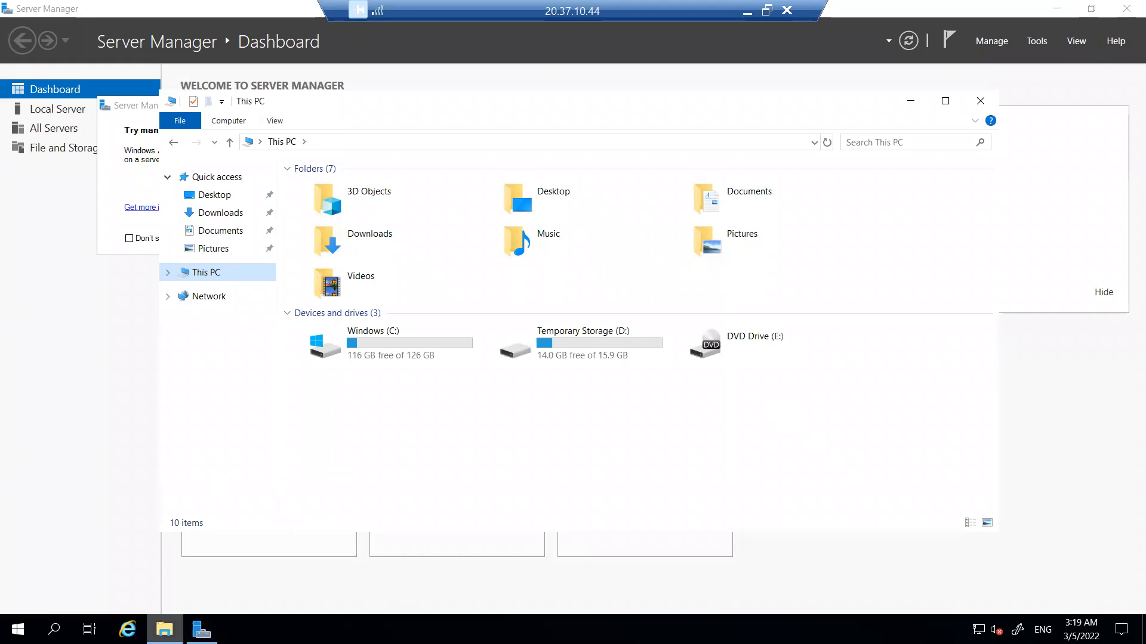
- Switch to Server Manager and initialize disk 2, the 4 GB data disk, under File and Storage Services
click(202, 630)
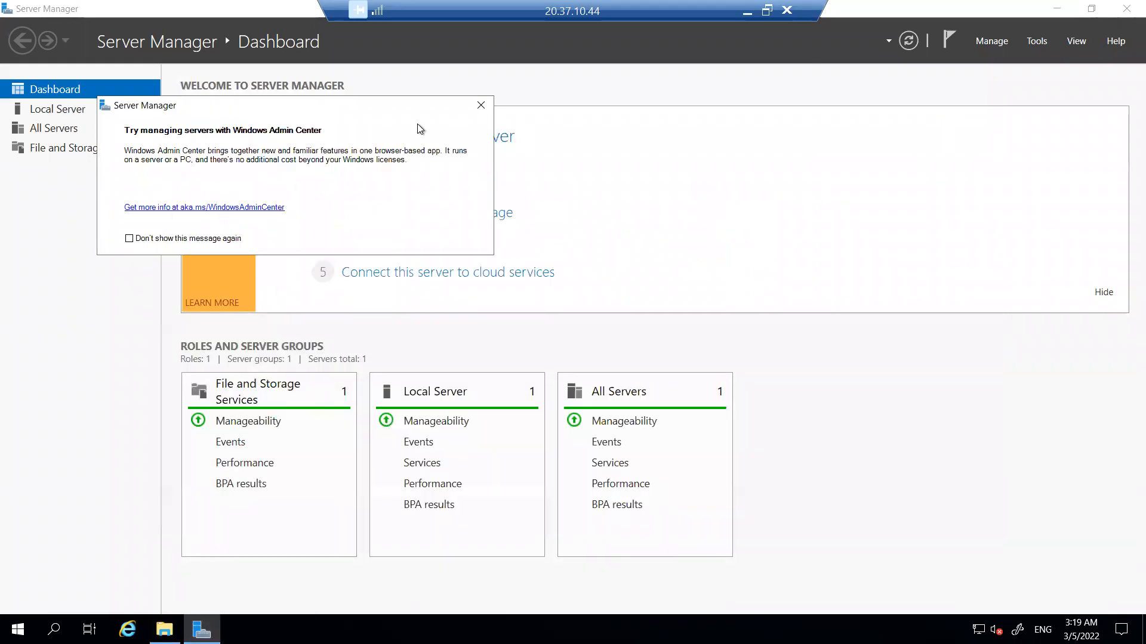
click(480, 105)
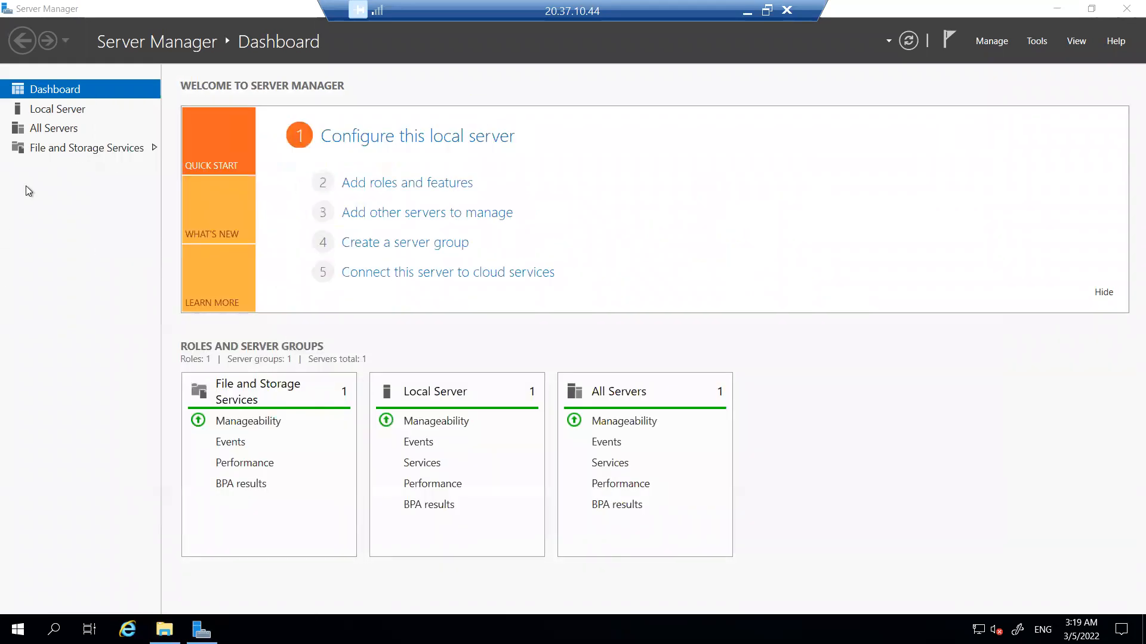
click(71, 148)
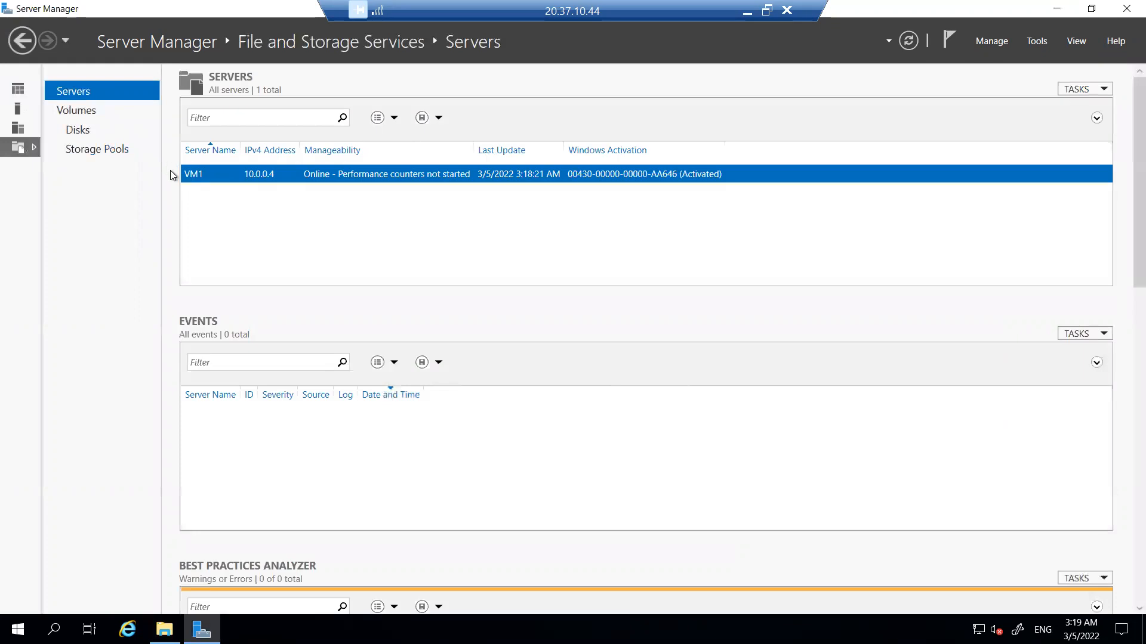
click(78, 131)
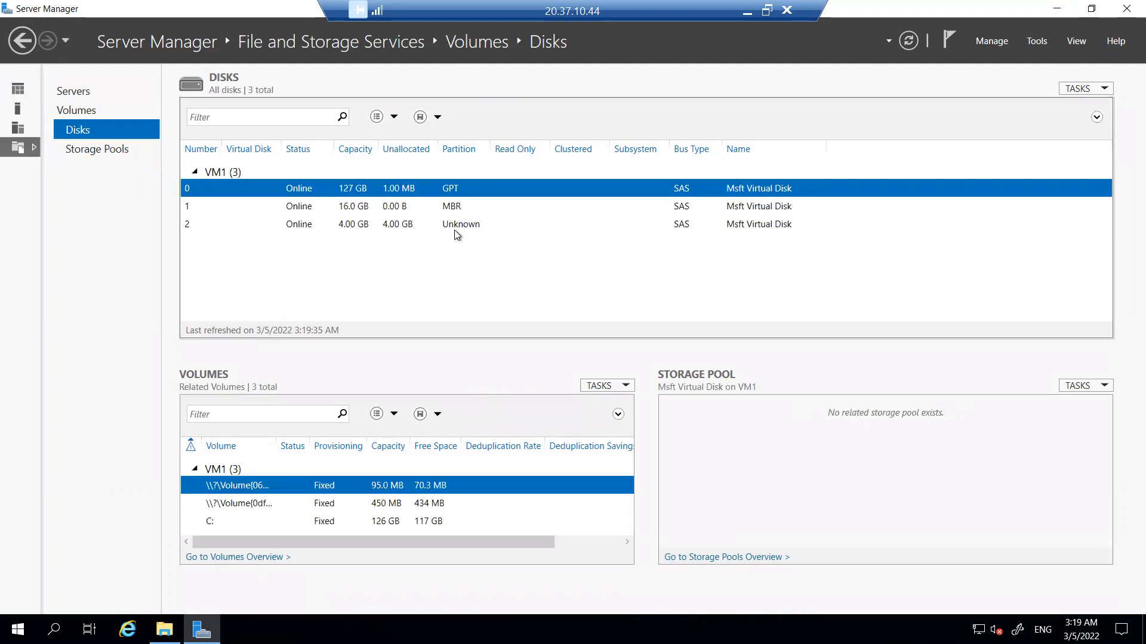
click(461, 224)
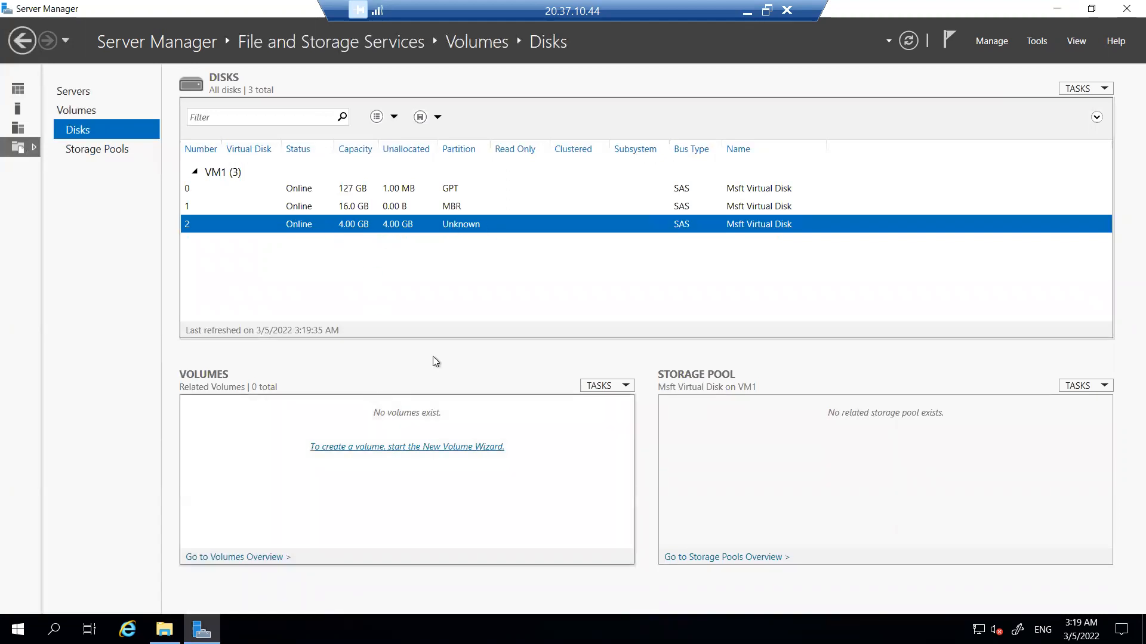
right_click(446, 226)
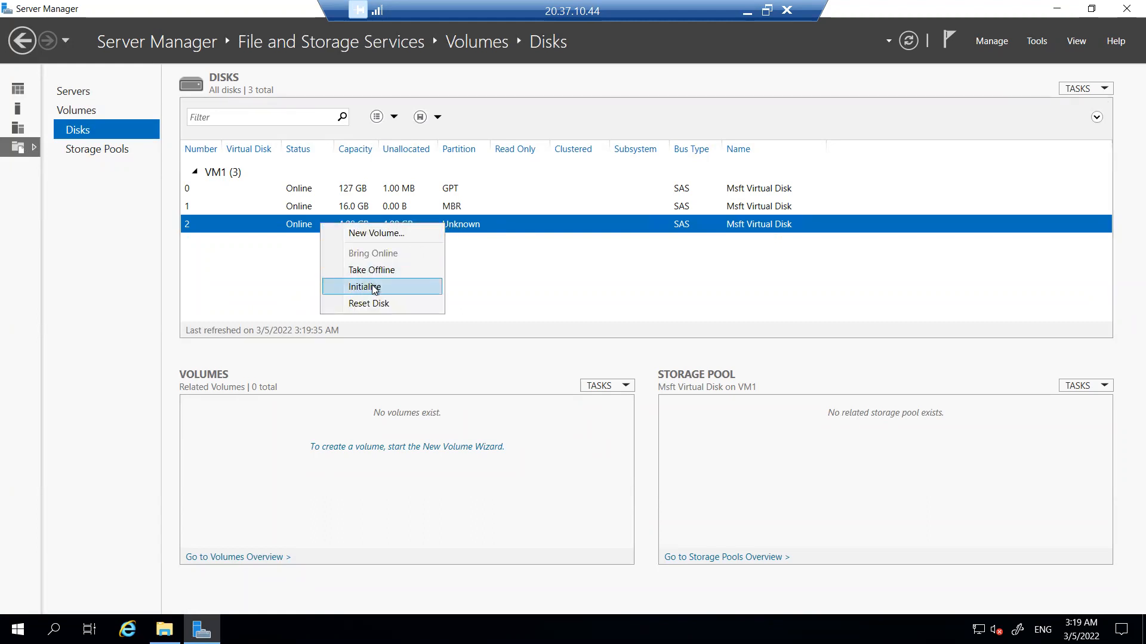
click(374, 287)
click(613, 377)
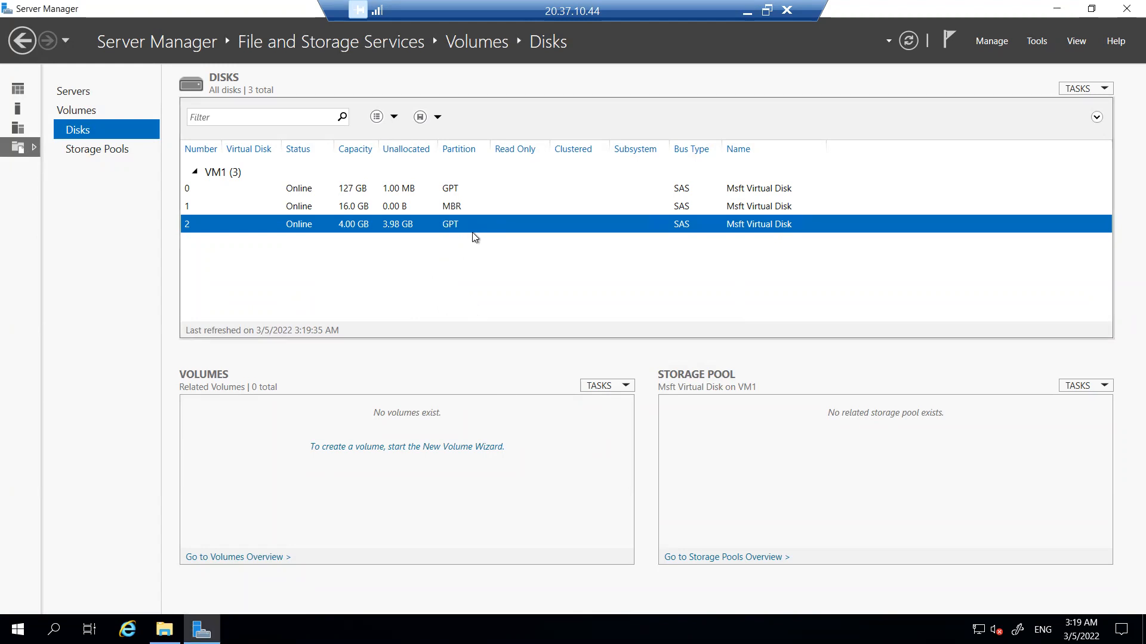
- Start a new volume on disk 2 of VM1, using the full 3.98 GB and assigning drive letter F
right_click(421, 232)
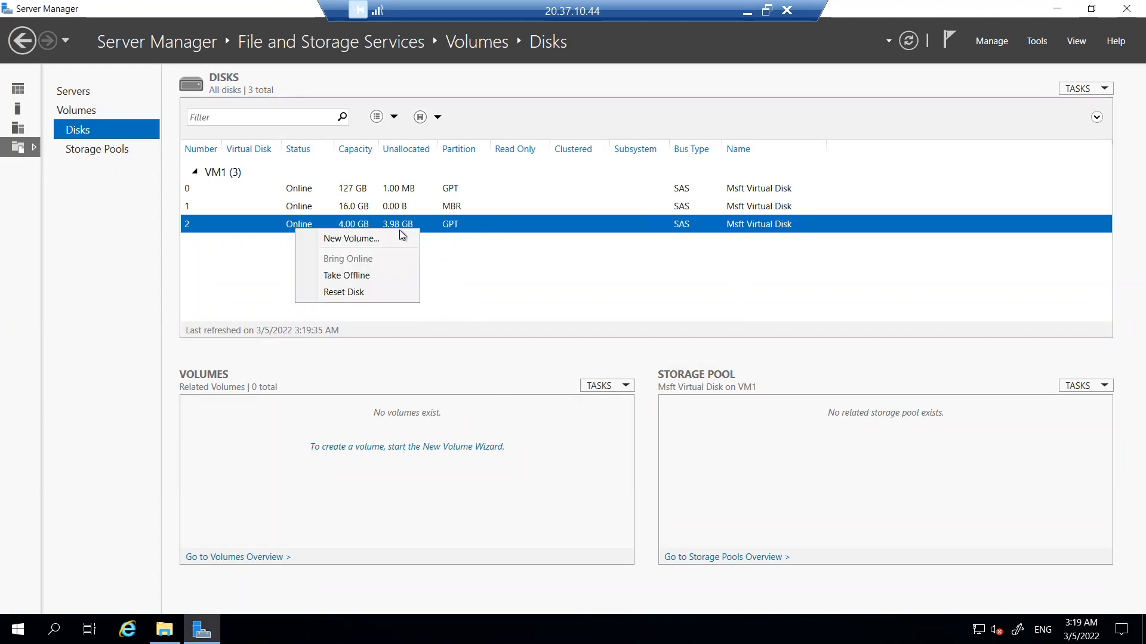
click(351, 239)
click(406, 421)
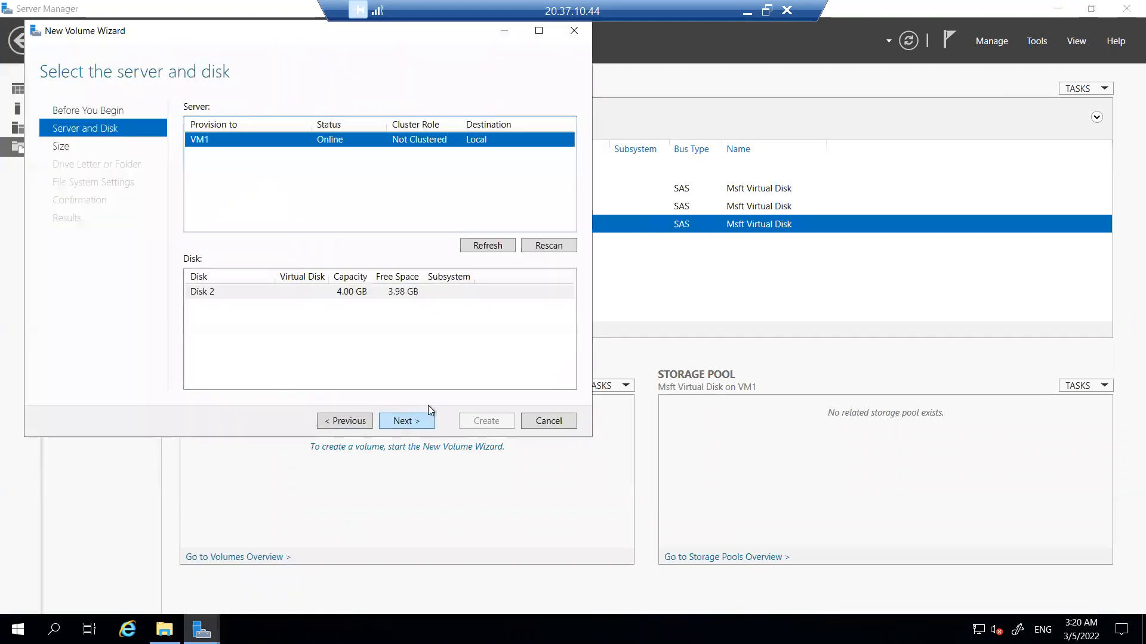
click(406, 420)
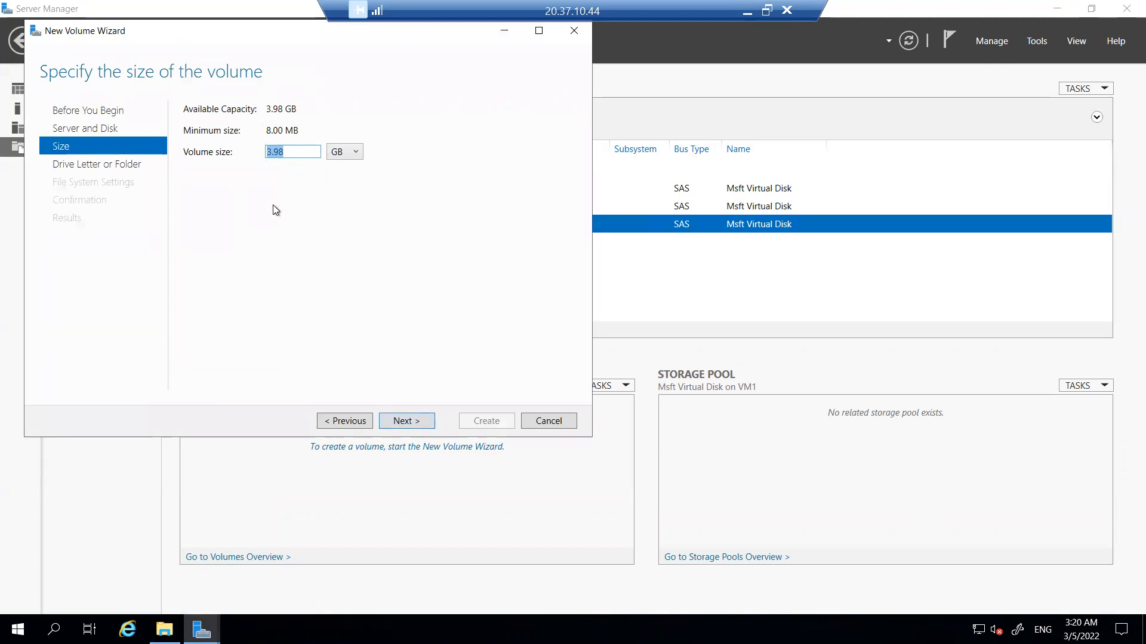
click(404, 422)
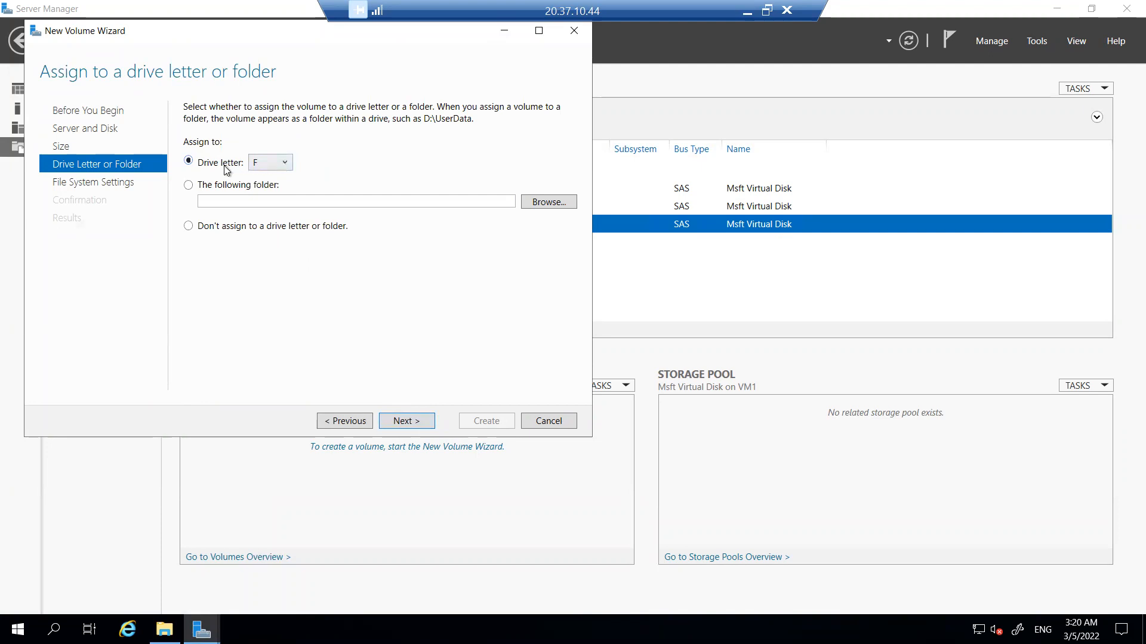
click(281, 163)
click(276, 175)
click(426, 420)
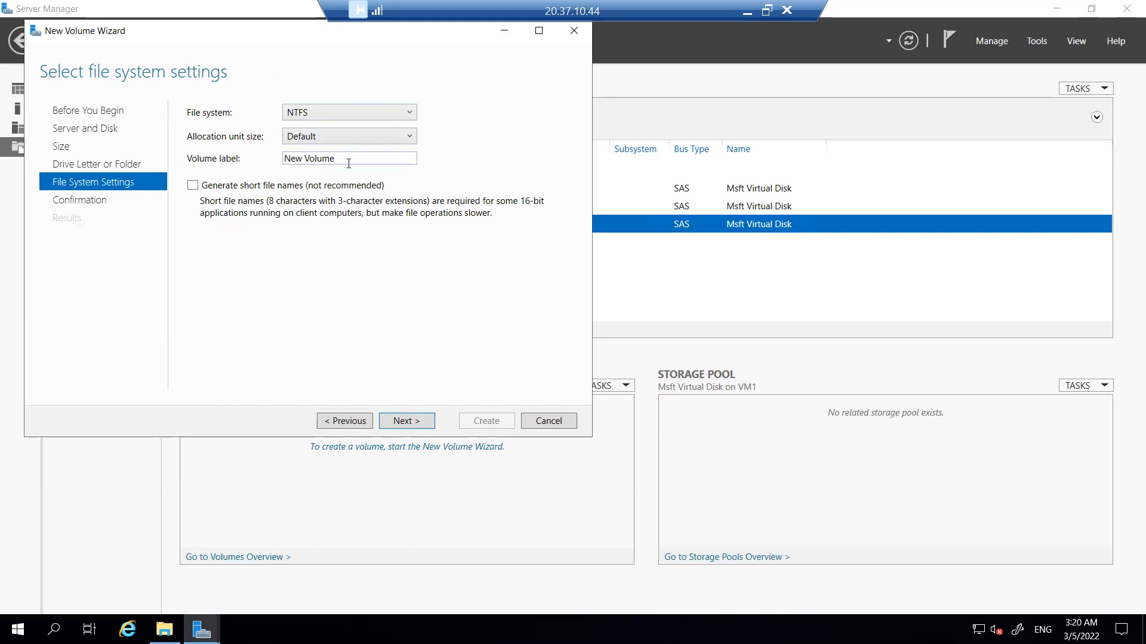
- Label the NTFS volume Datadisk1, create it and close the New Volume Wizard
drag(347, 160, 288, 163)
key(BackSpace)
text(Datadisk1)
click(409, 422)
click(486, 421)
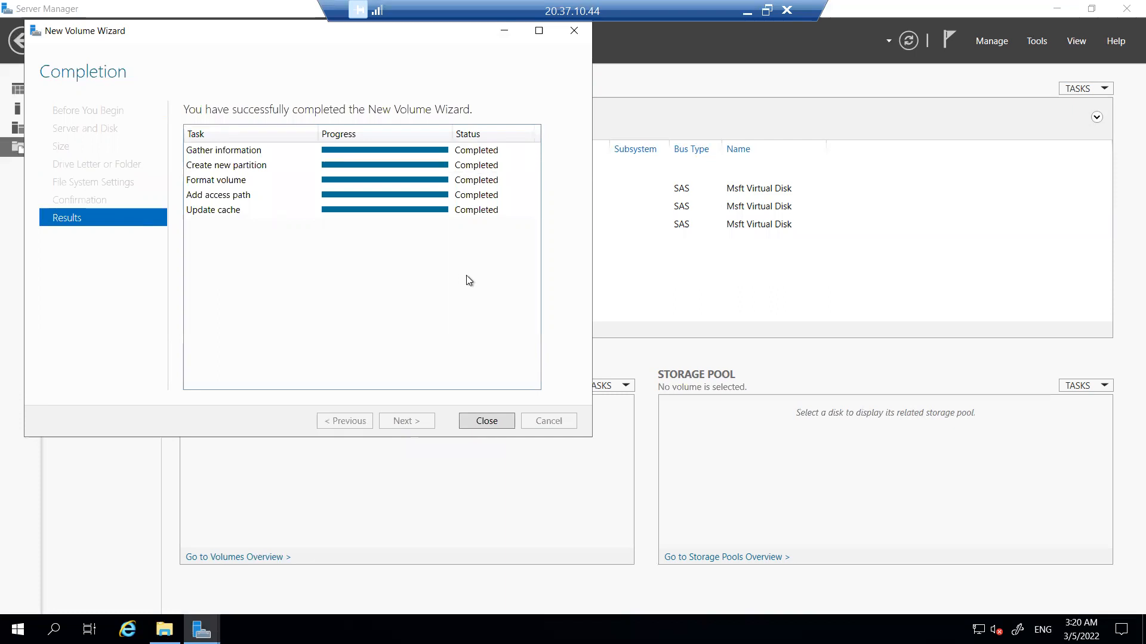
click(498, 427)
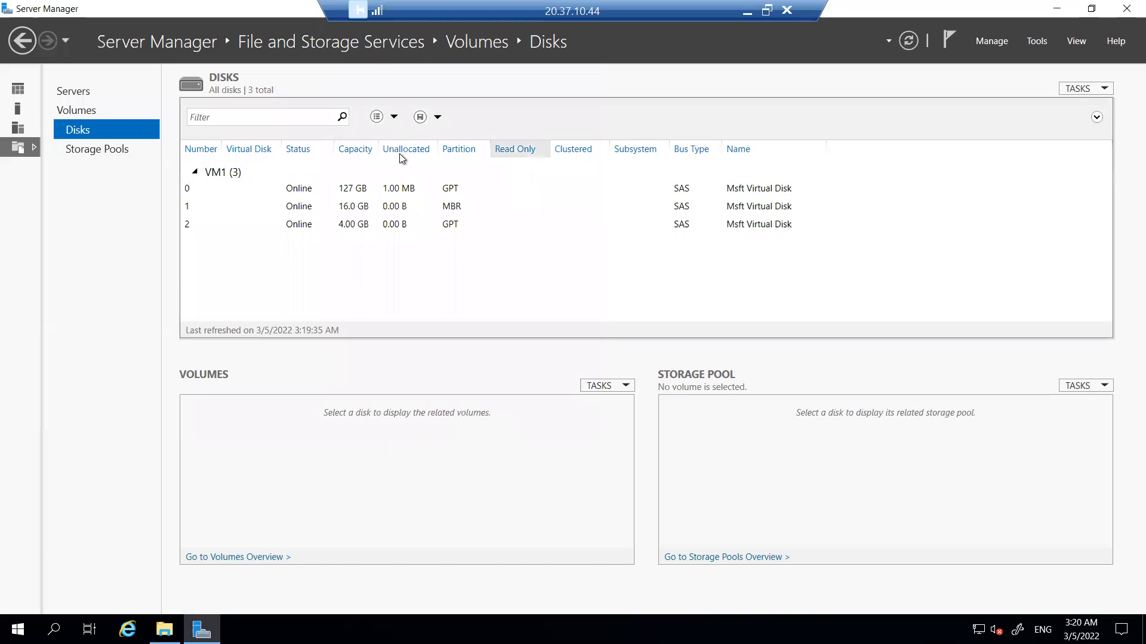
- Switch to File Explorer and open the new Datadisk1 (F:) drive under This PC
click(164, 629)
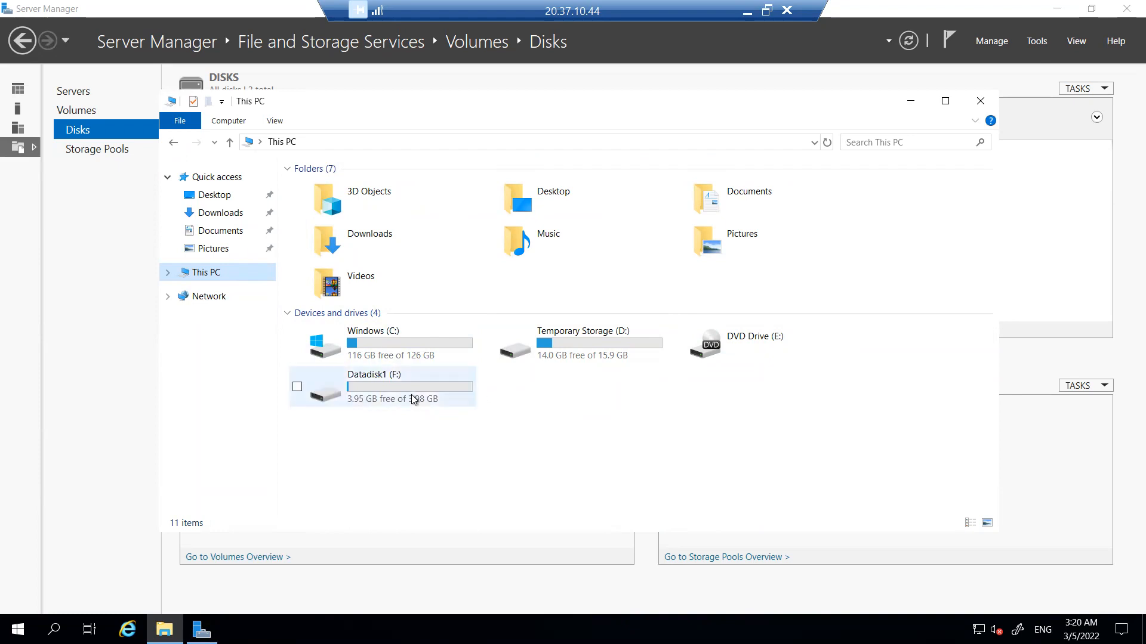
mouse_move(415, 399)
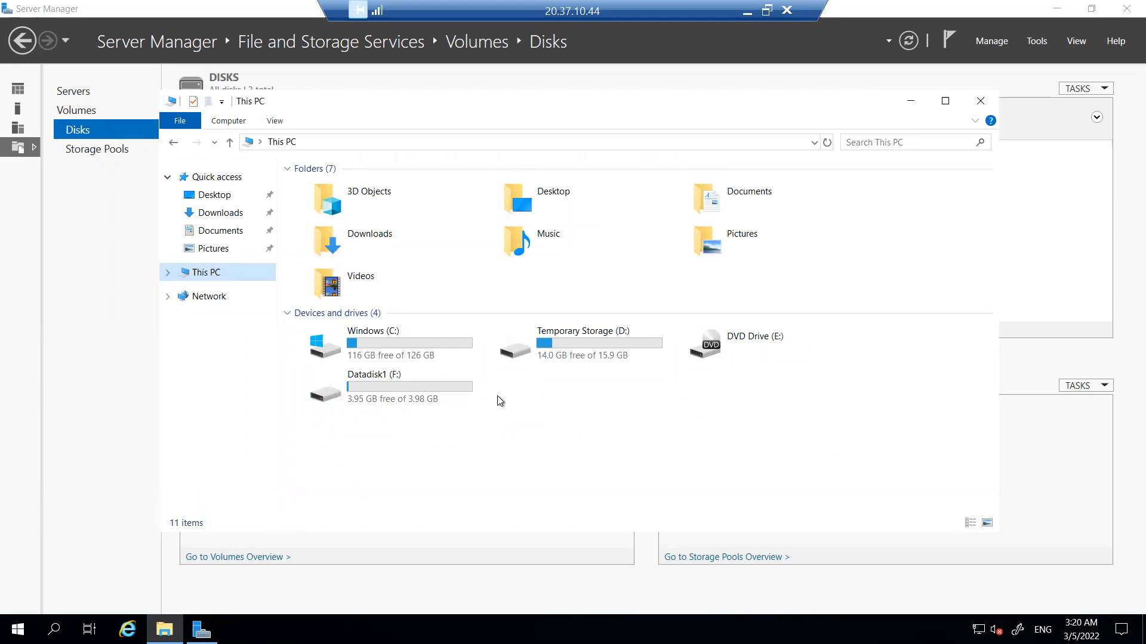
mouse_move(457, 398)
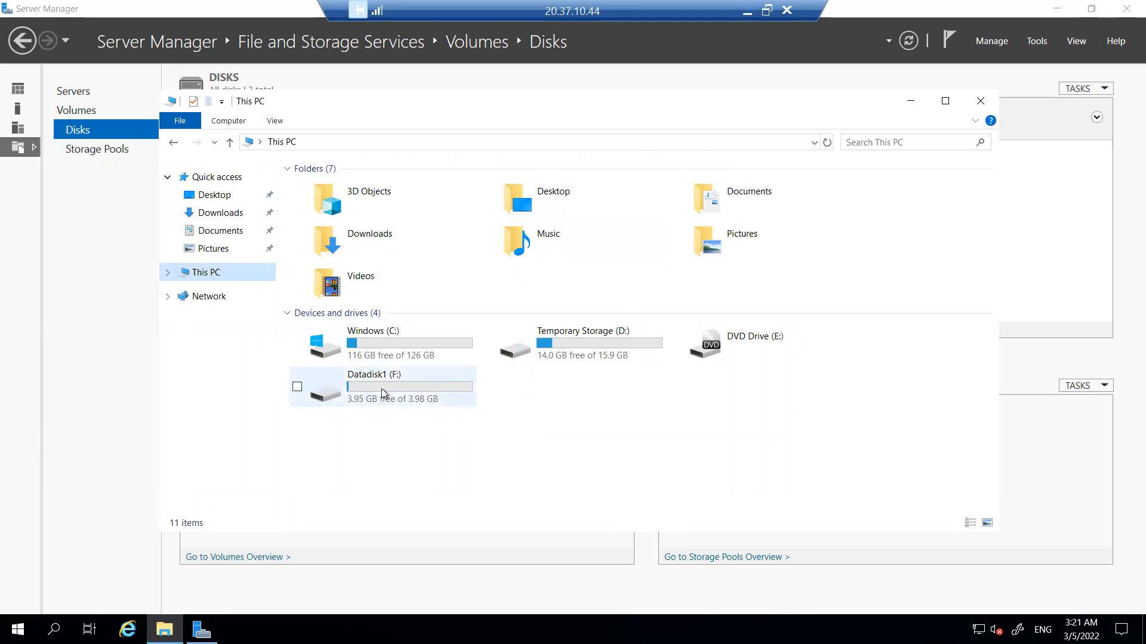
mouse_move(388, 382)
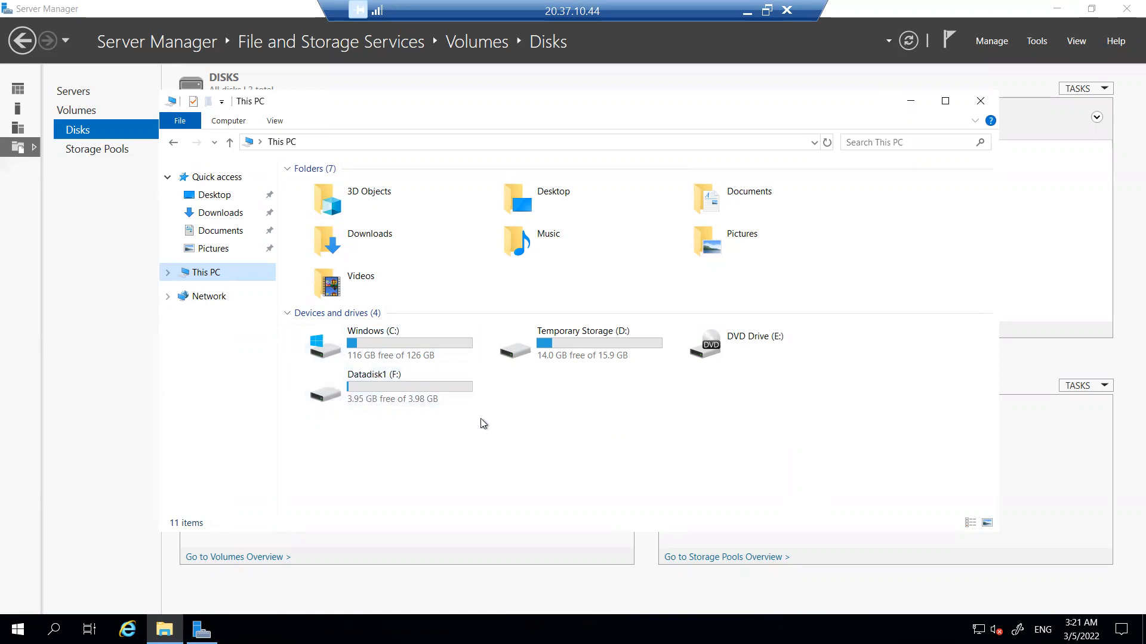
double_click(395, 389)
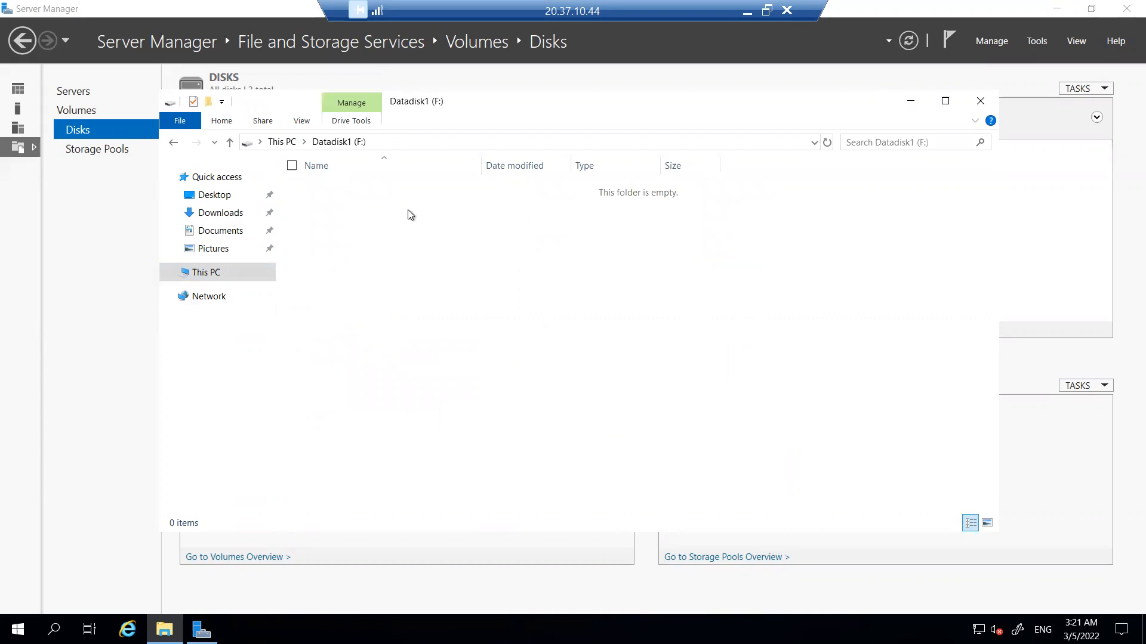
- Create a text document named Sample Disk on the Datadisk1 (F:) drive
right_click(394, 251)
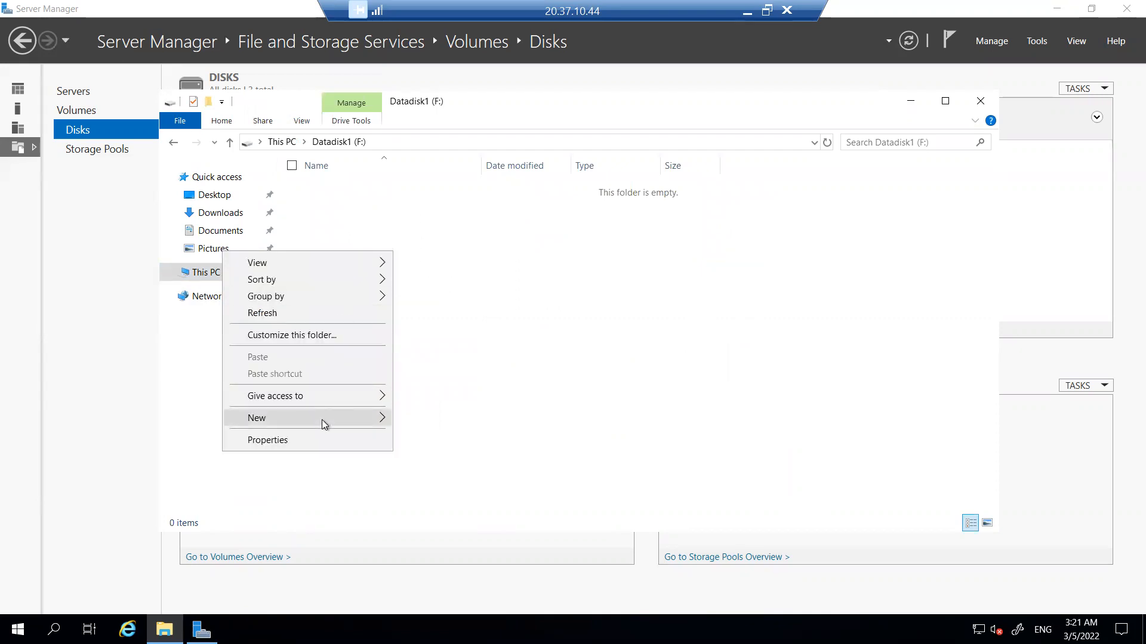
mouse_move(321, 421)
click(445, 509)
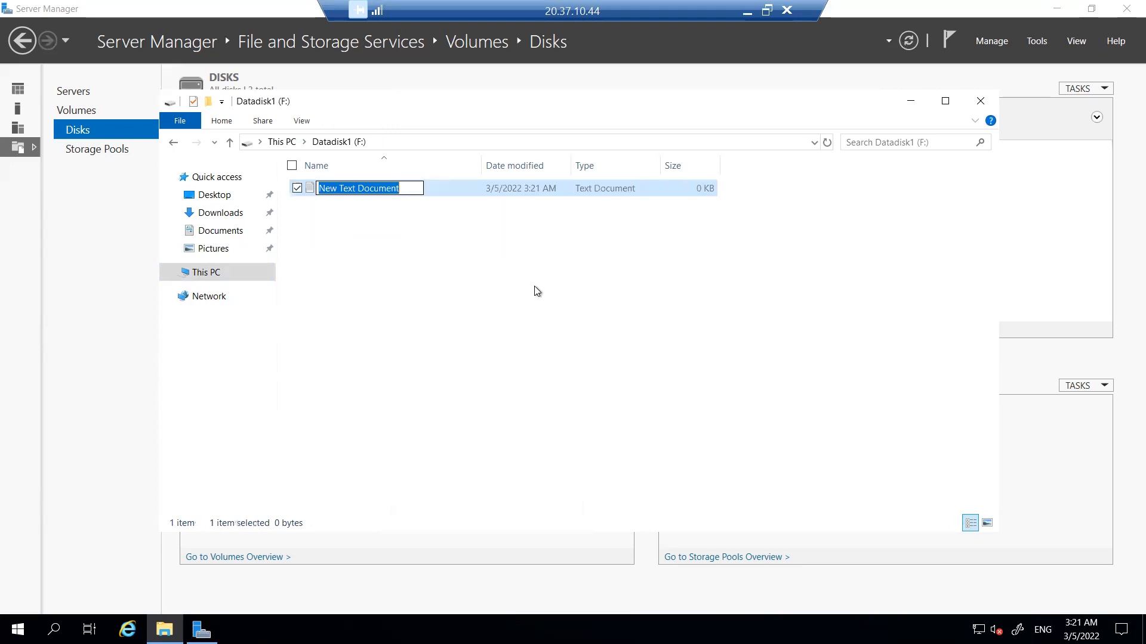
text(Sampla)
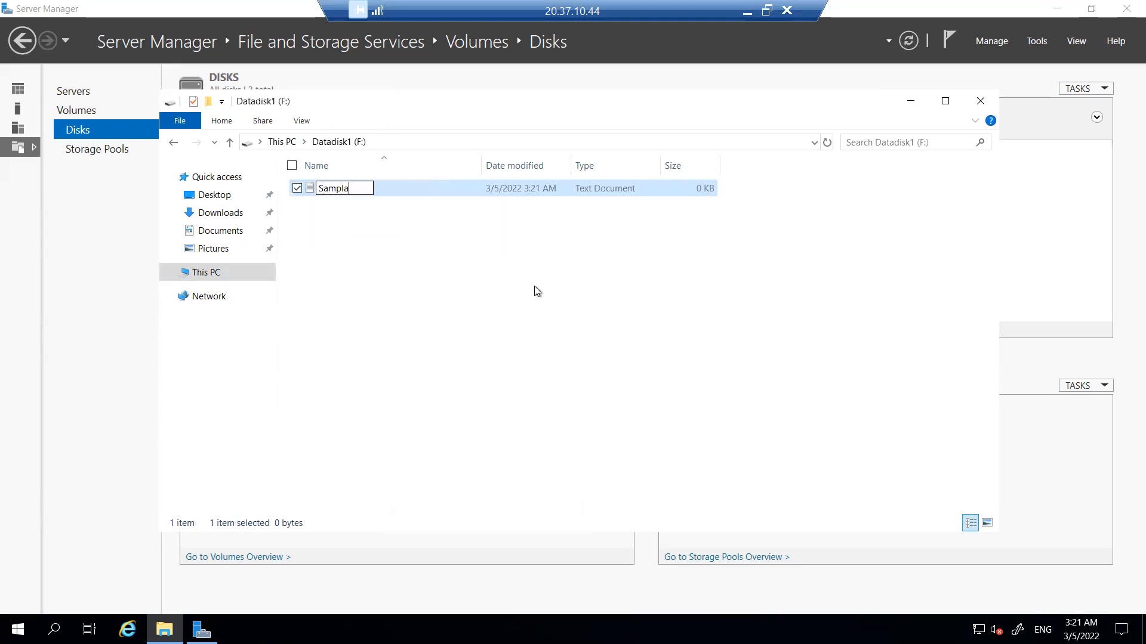
key(BackSpace)
key(BackSpace)
text(le Disk)
key(Return)
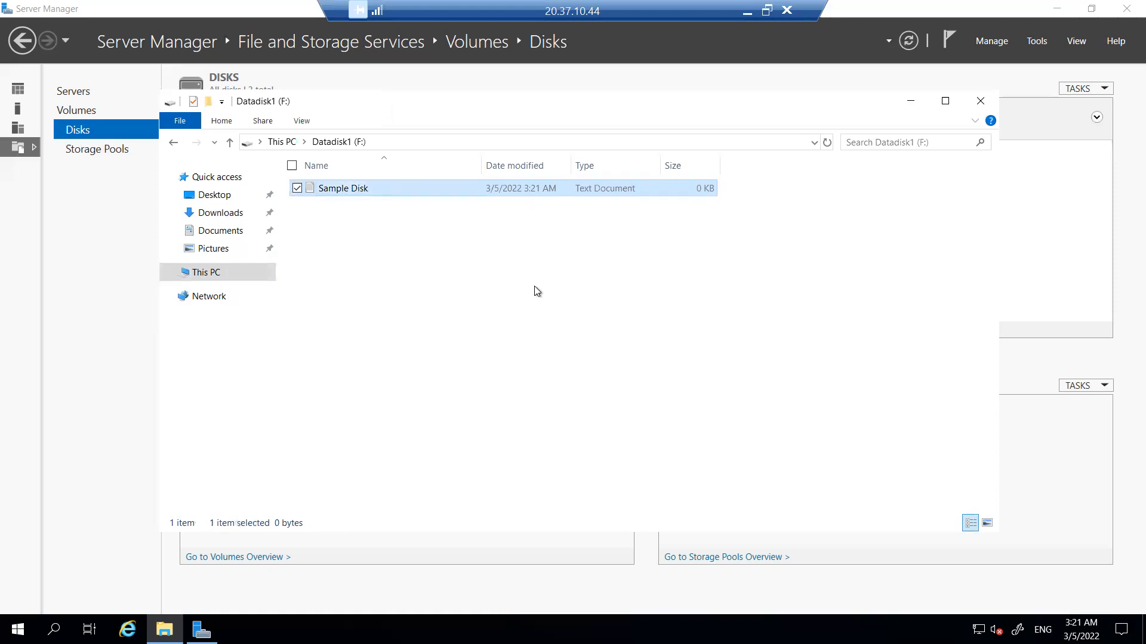
click(470, 266)
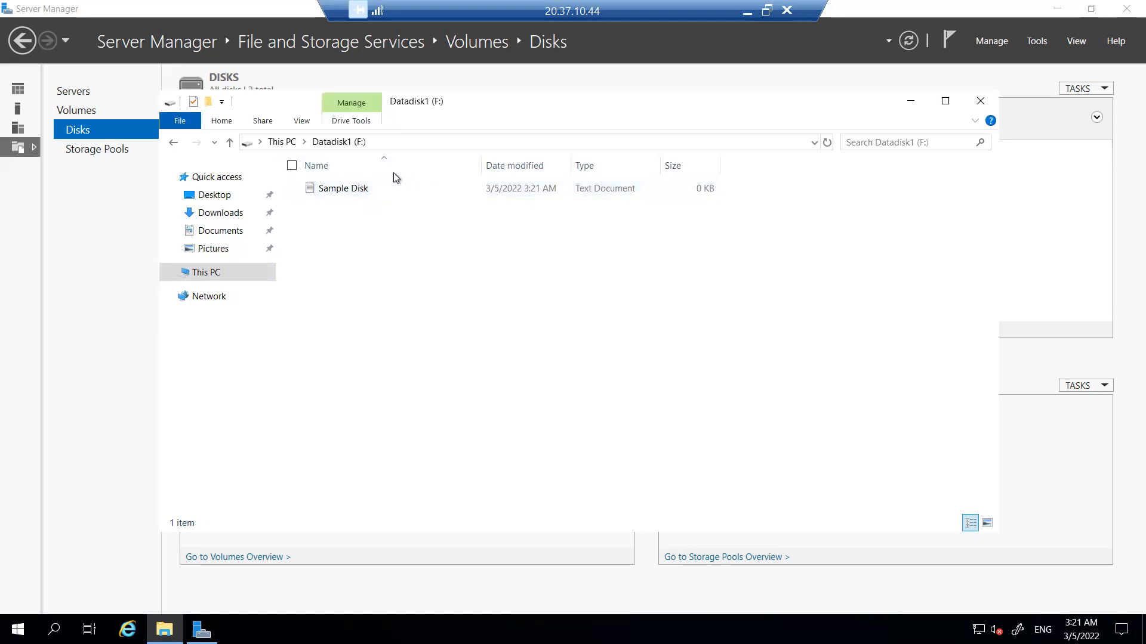
- Write "This is a sample Disk" in the Sample Disk document, save it and close Notepad
double_click(366, 189)
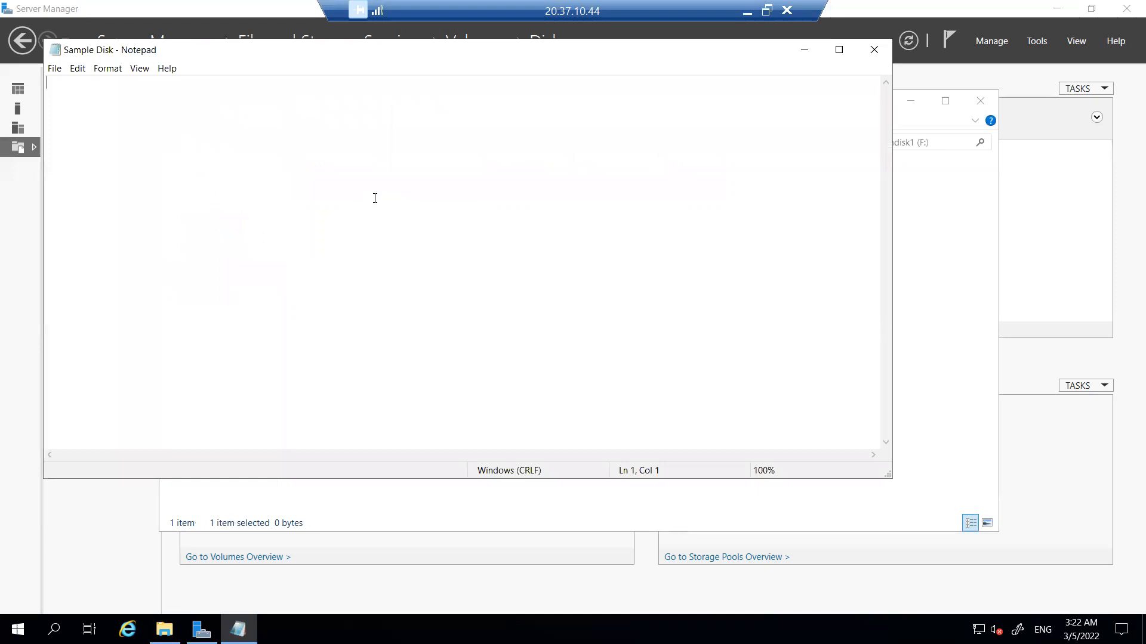
text(This is a sample Disk)
key(ctrl+s)
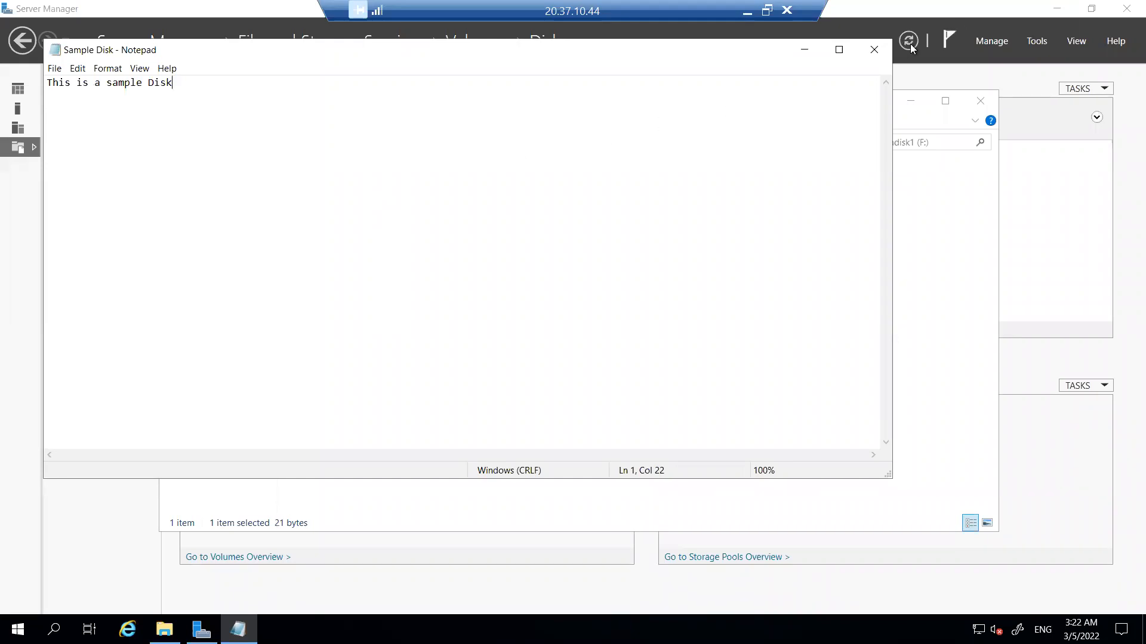
click(874, 49)
click(502, 313)
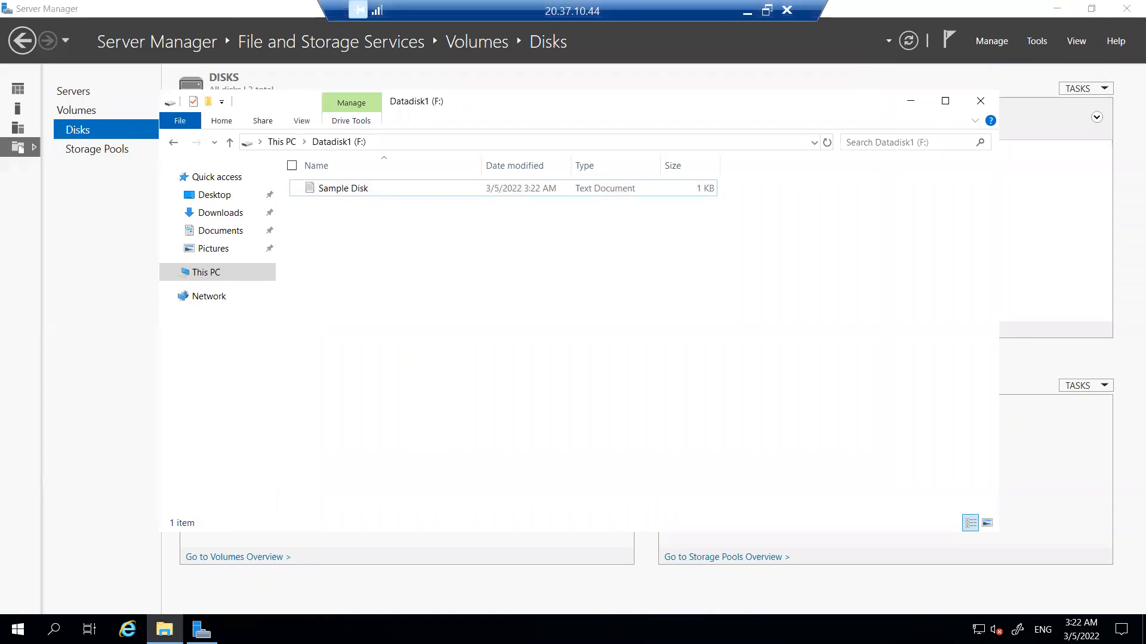
- Switch back to the Azure portal and open the data disk Datadisk1 from VM1's disk settings
click(767, 10)
click(564, 86)
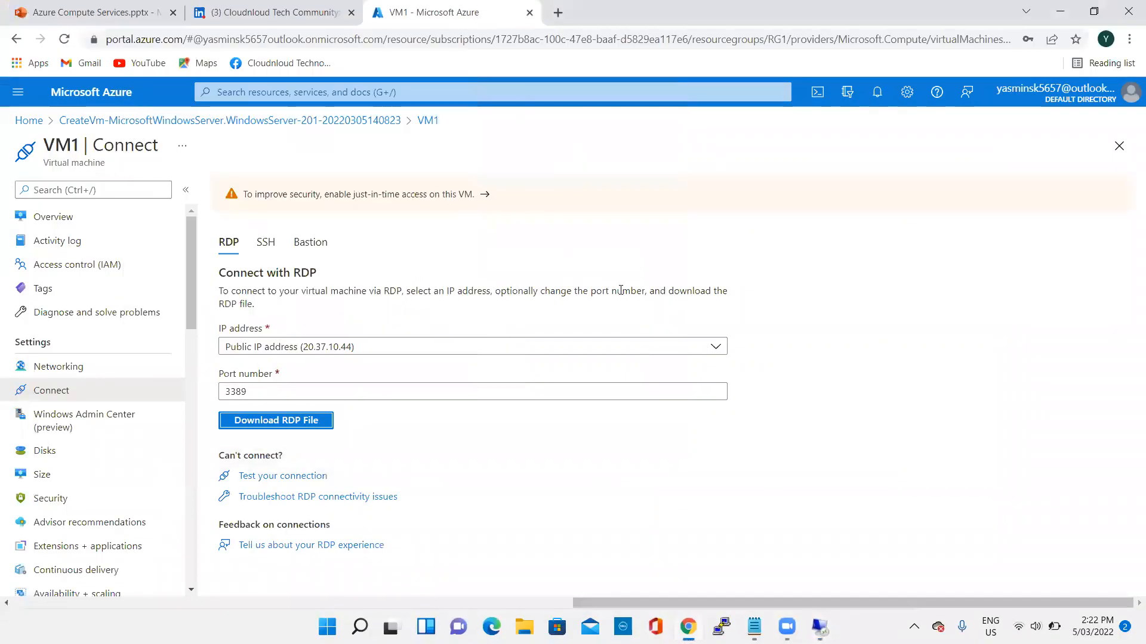
scroll(80, 421, down, 4)
scroll(79, 412, up, 3)
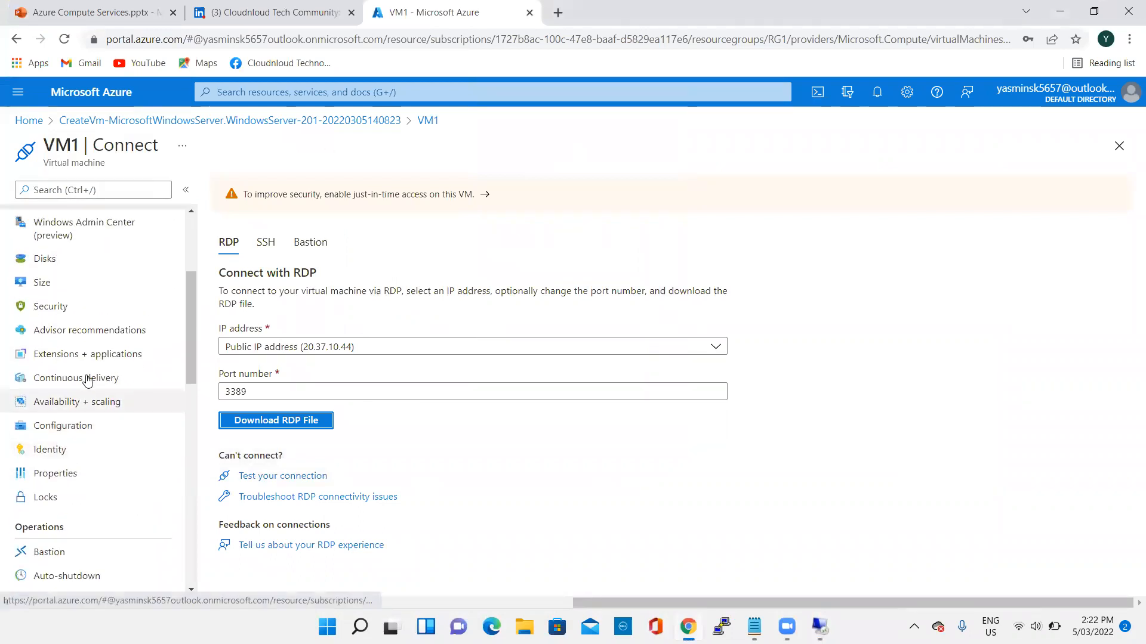
click(63, 377)
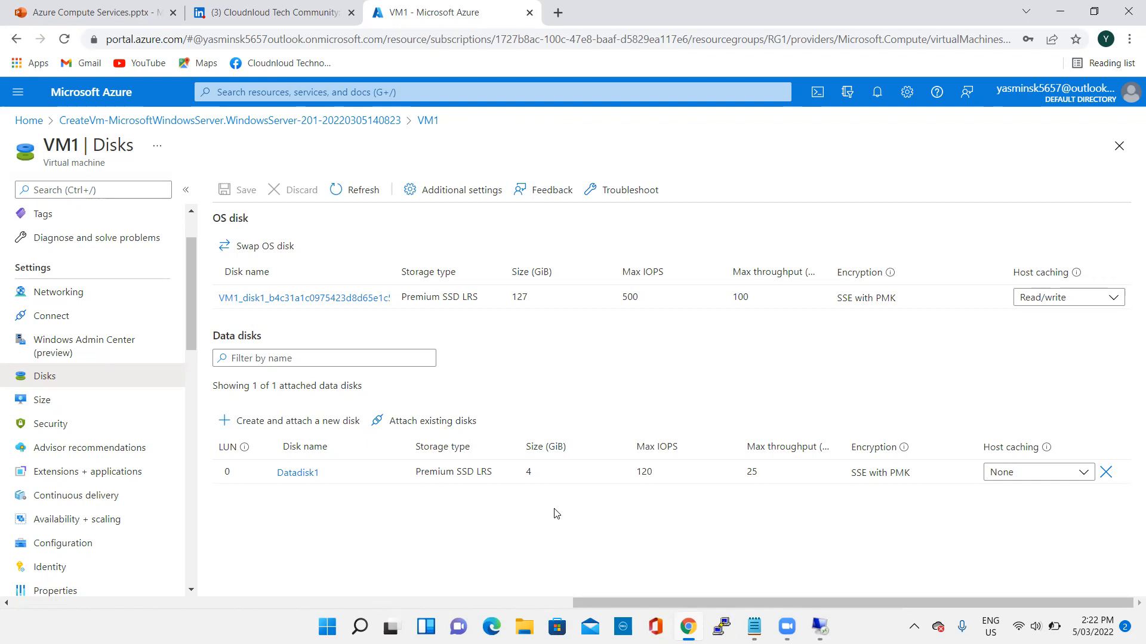
mouse_move(820, 627)
click(298, 477)
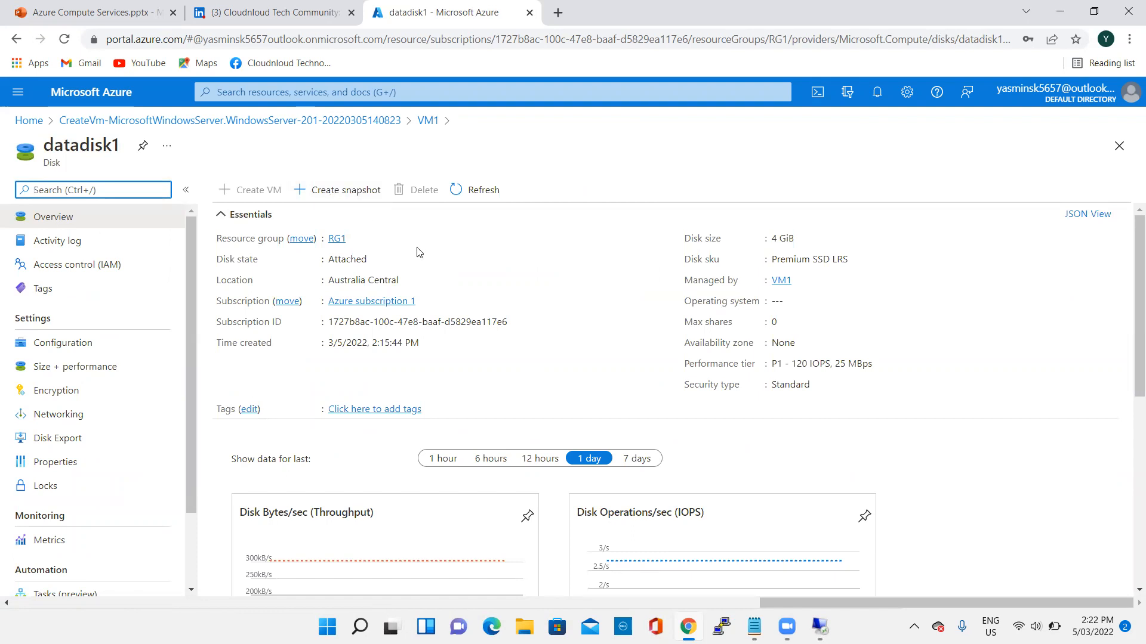
- Start a full snapshot of datadisk1 in resource group RG1 and name it Snapshot1
click(337, 189)
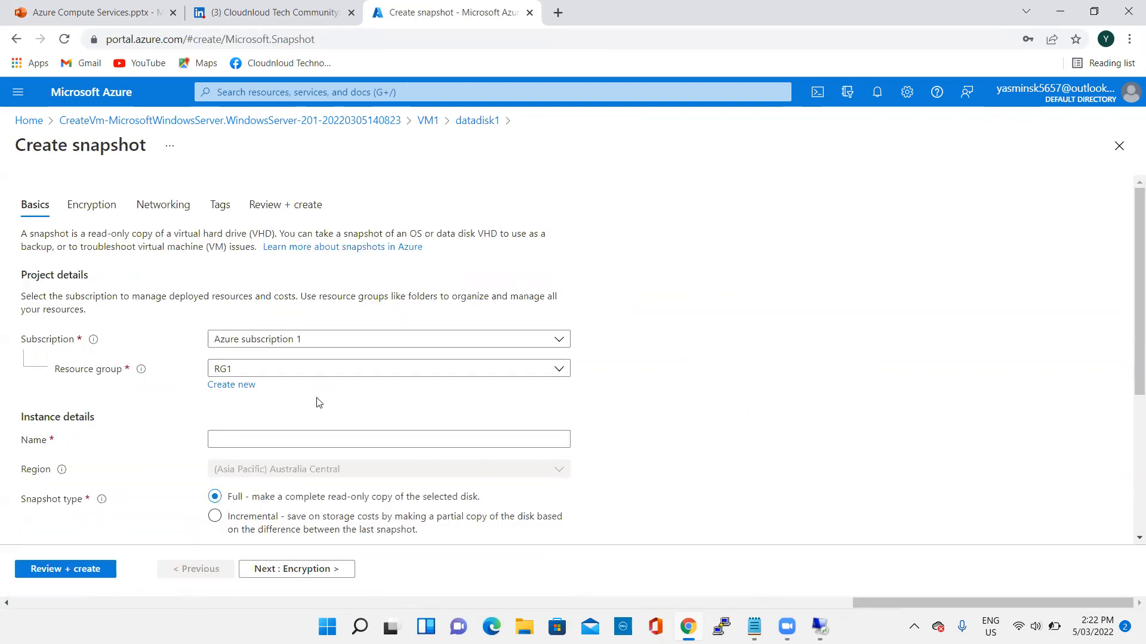
scroll(317, 402, down, 1)
click(255, 365)
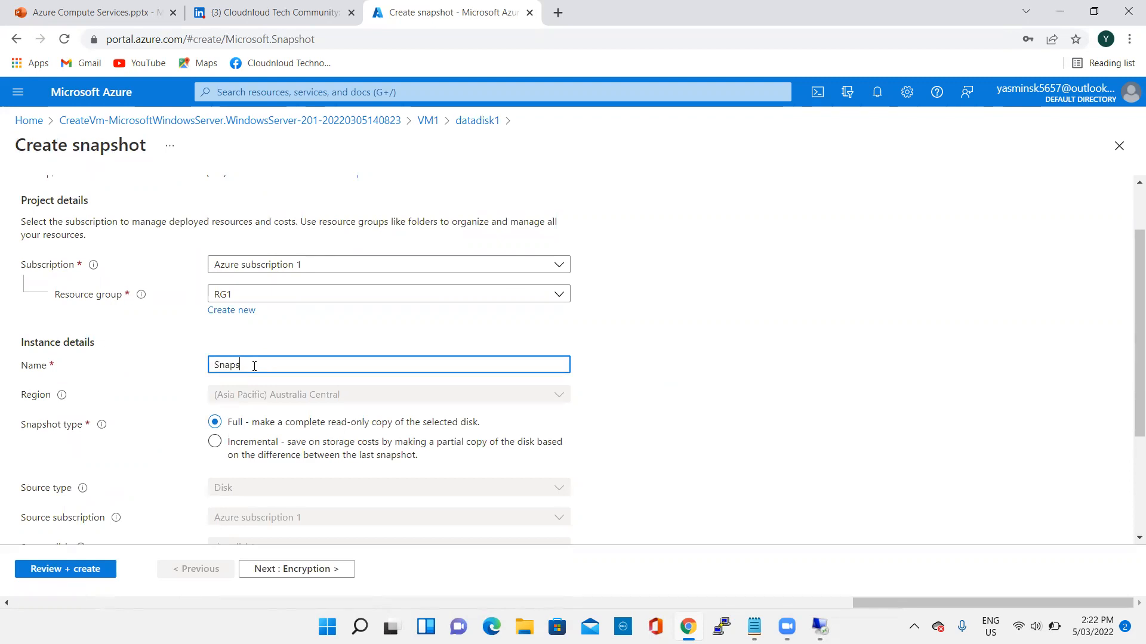
text(Snapshot1)
scroll(401, 374, down, 2)
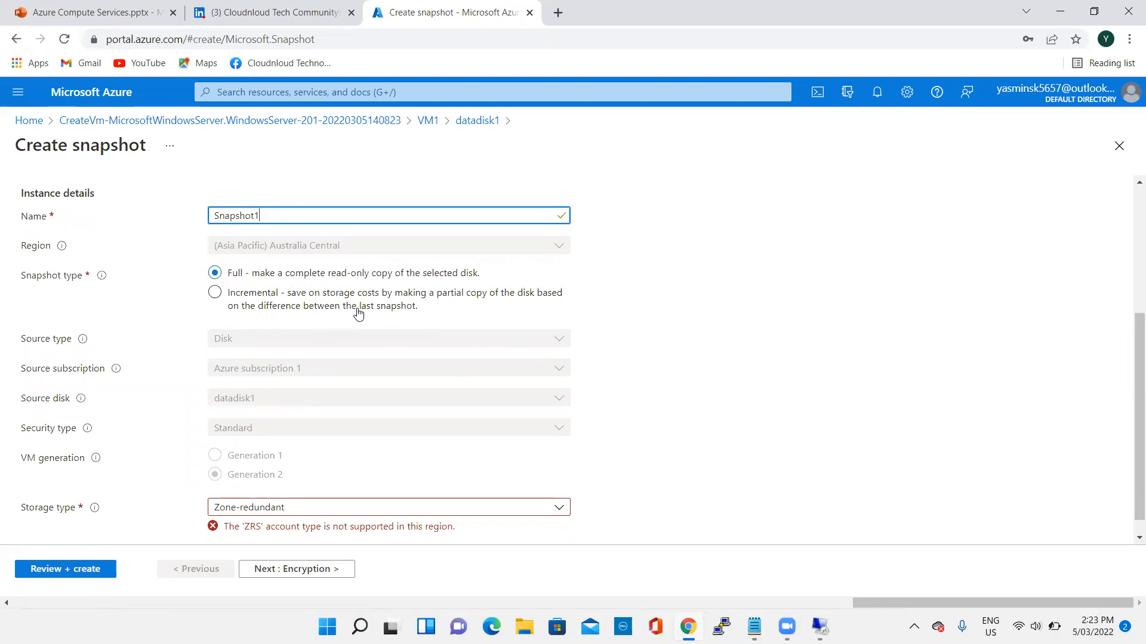
- Set the snapshot's storage type to Premium SSD, then review and create the snapshot
scroll(366, 424, down, 1)
click(285, 493)
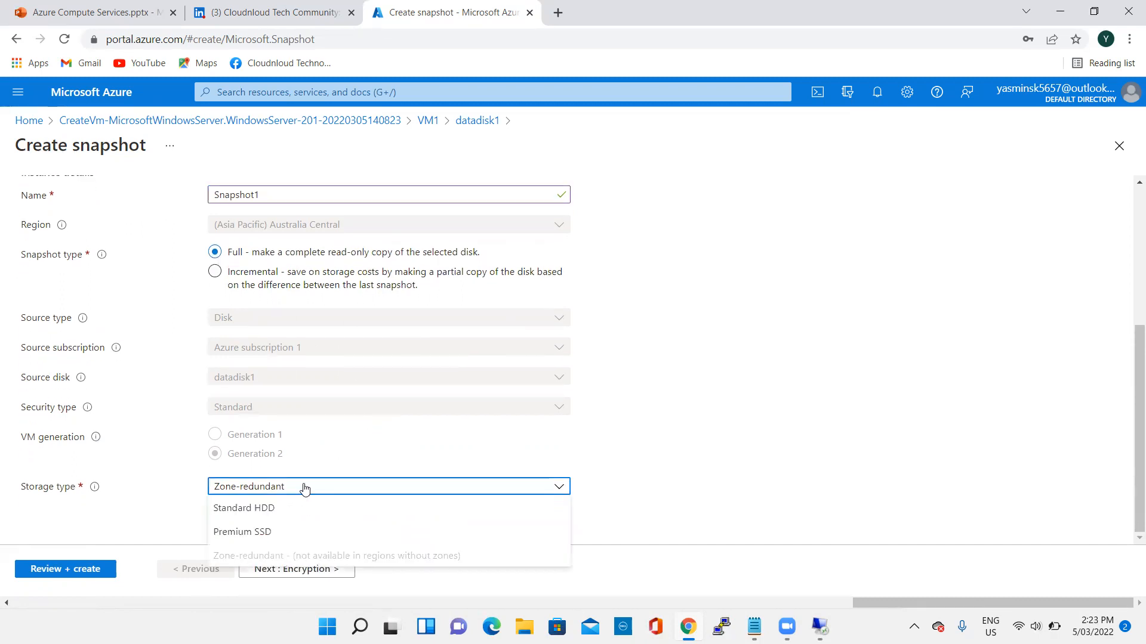
click(267, 537)
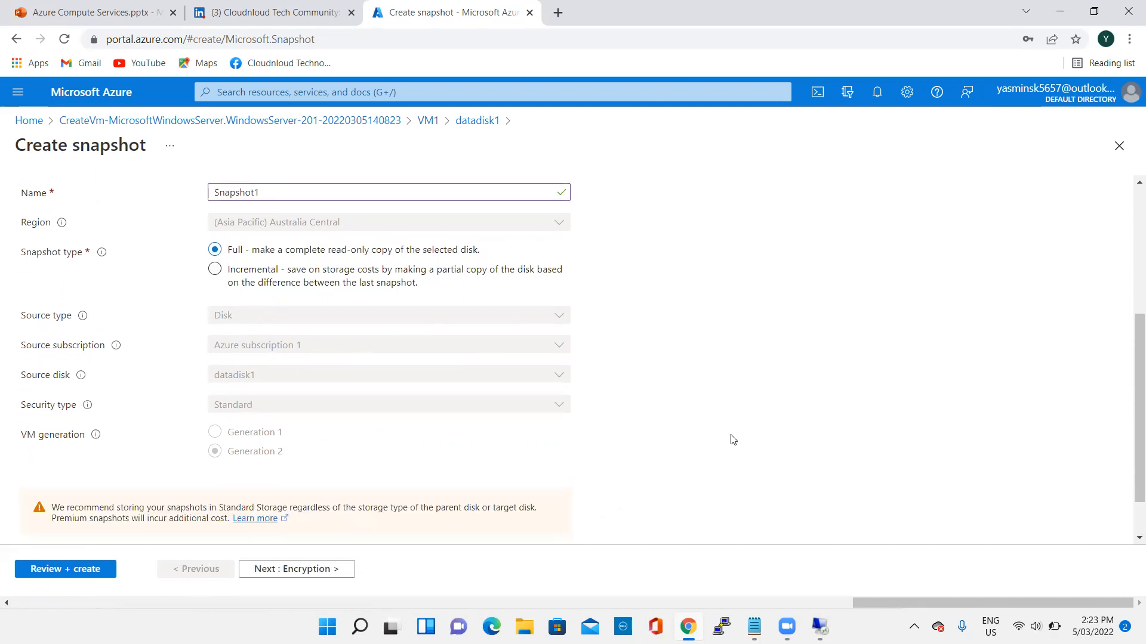
scroll(718, 450, down, 2)
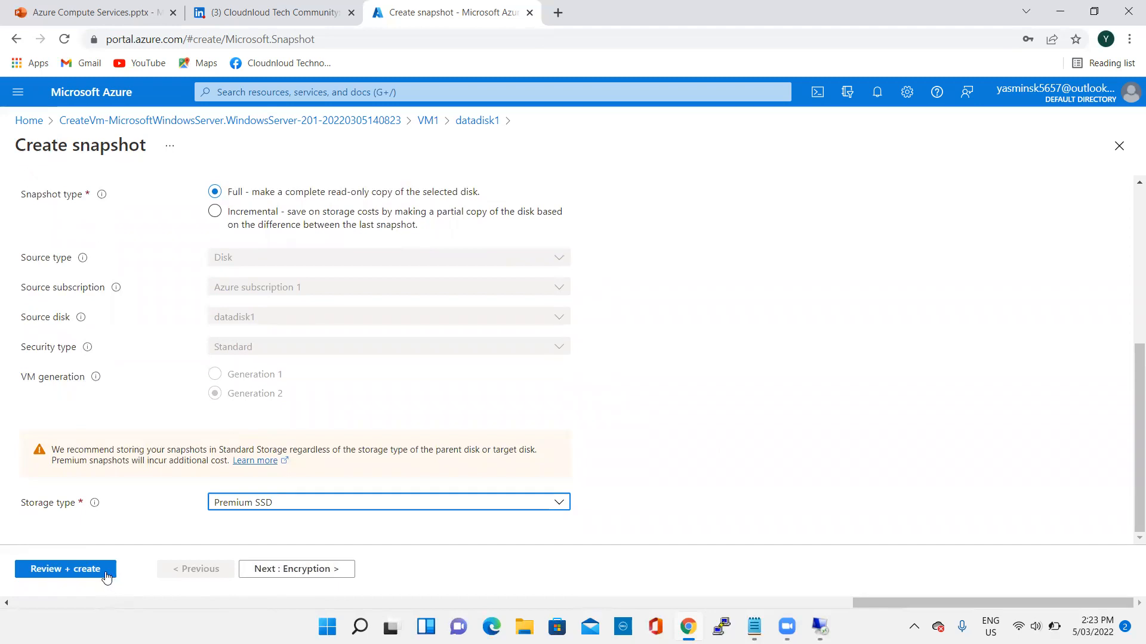
click(84, 575)
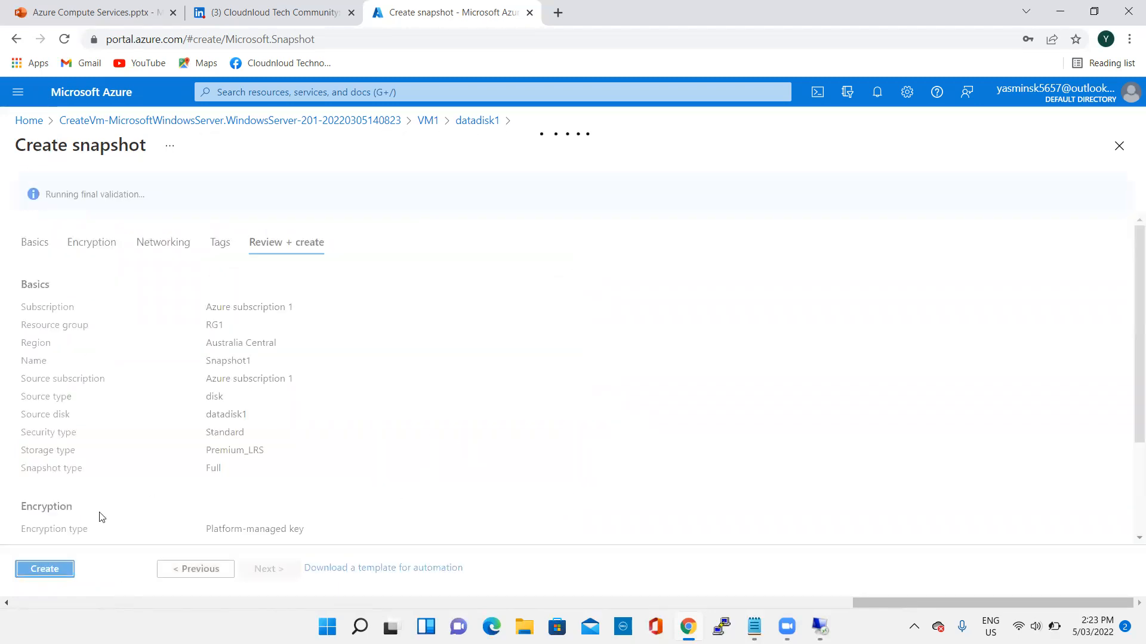
click(46, 568)
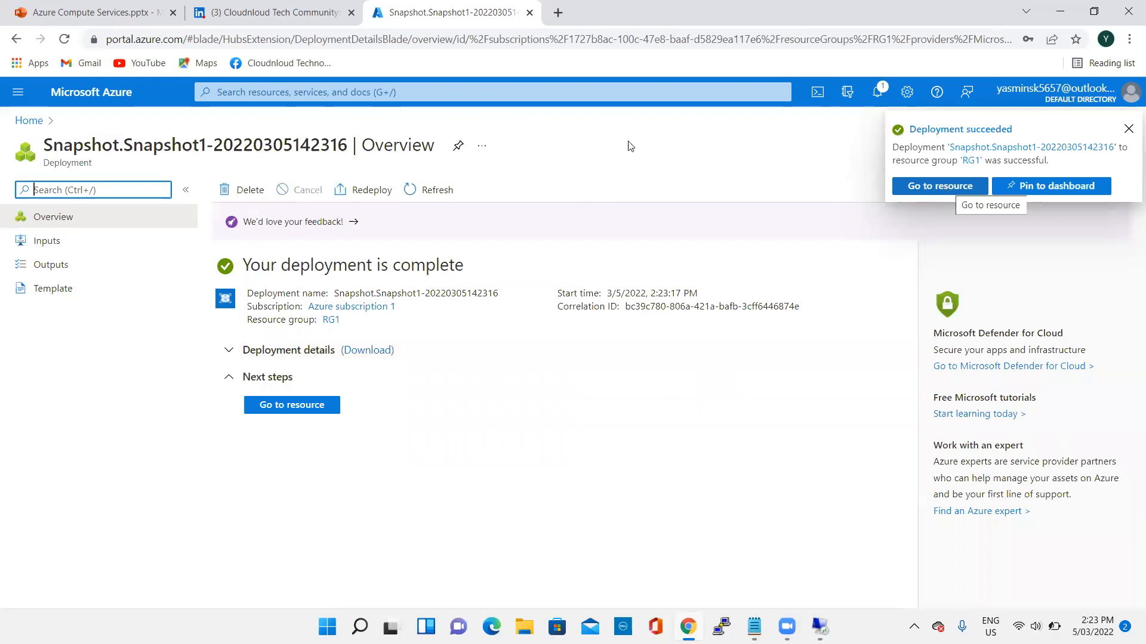
- Open the list of all resources and start creating a Windows Server 2019 Datacenter virtual machine from there
click(17, 121)
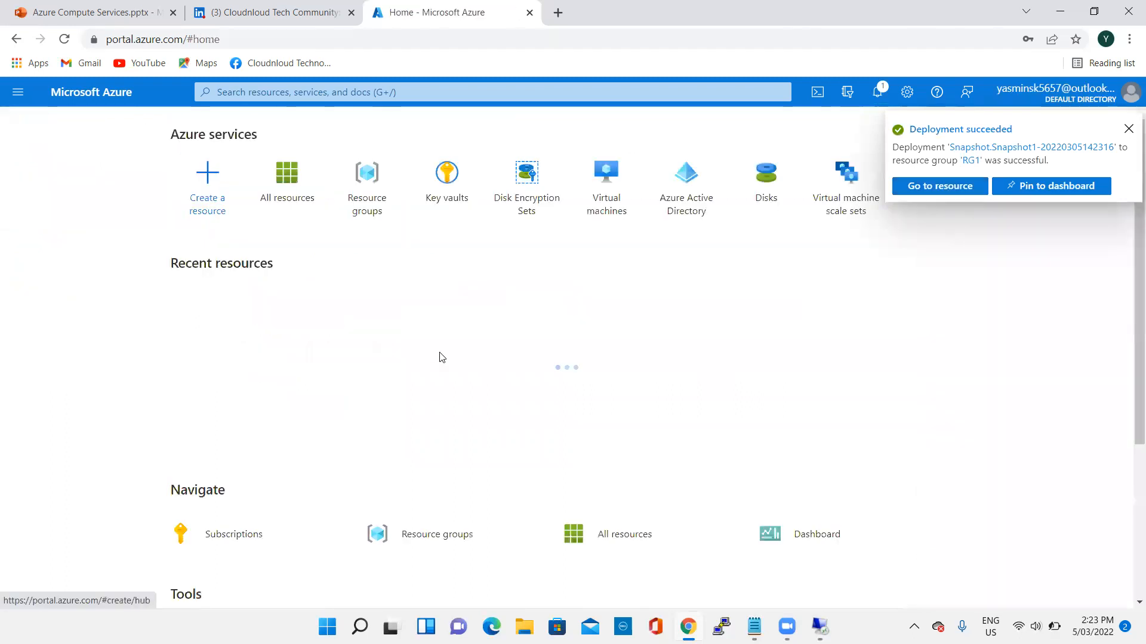
click(292, 189)
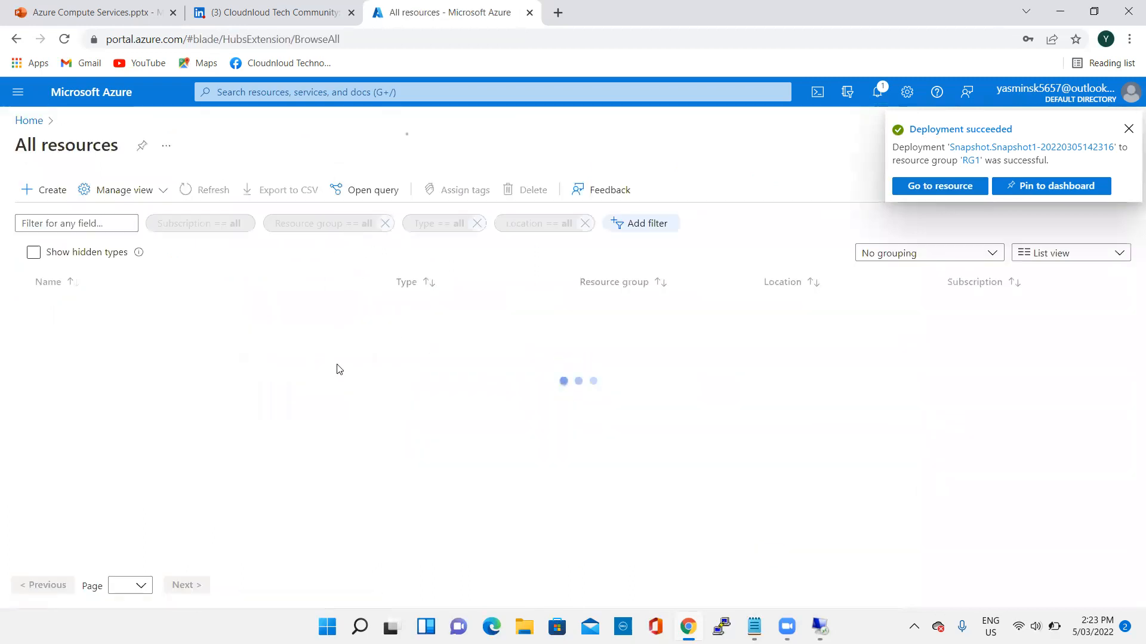
click(58, 195)
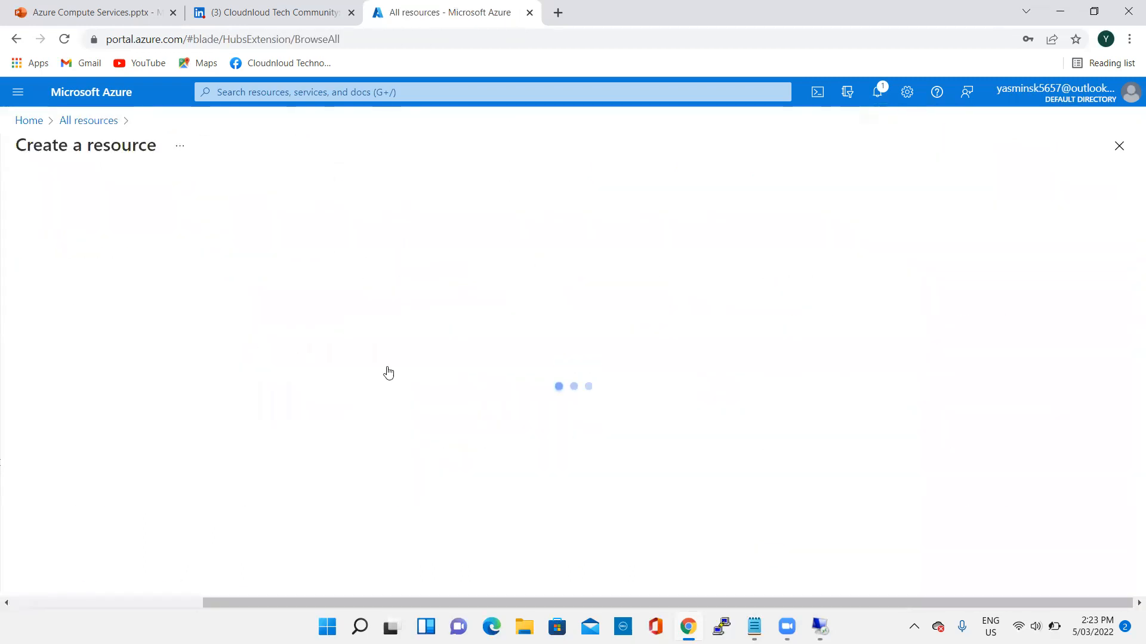
click(483, 274)
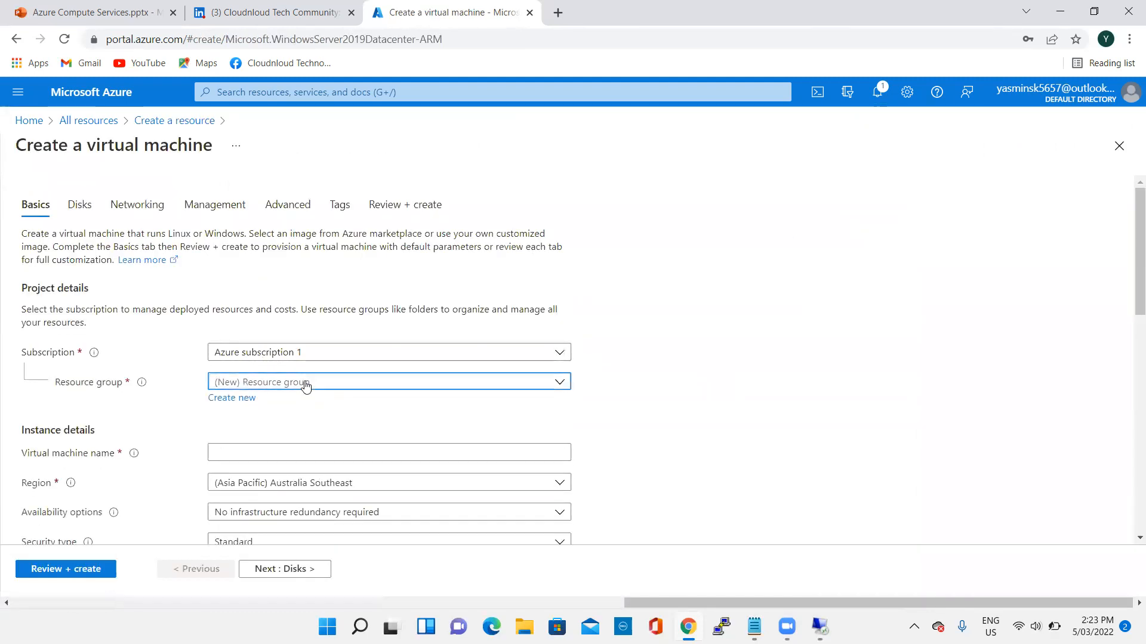
- Assign the new virtual machine to resource group RG1 and name it VM2
click(302, 384)
click(243, 459)
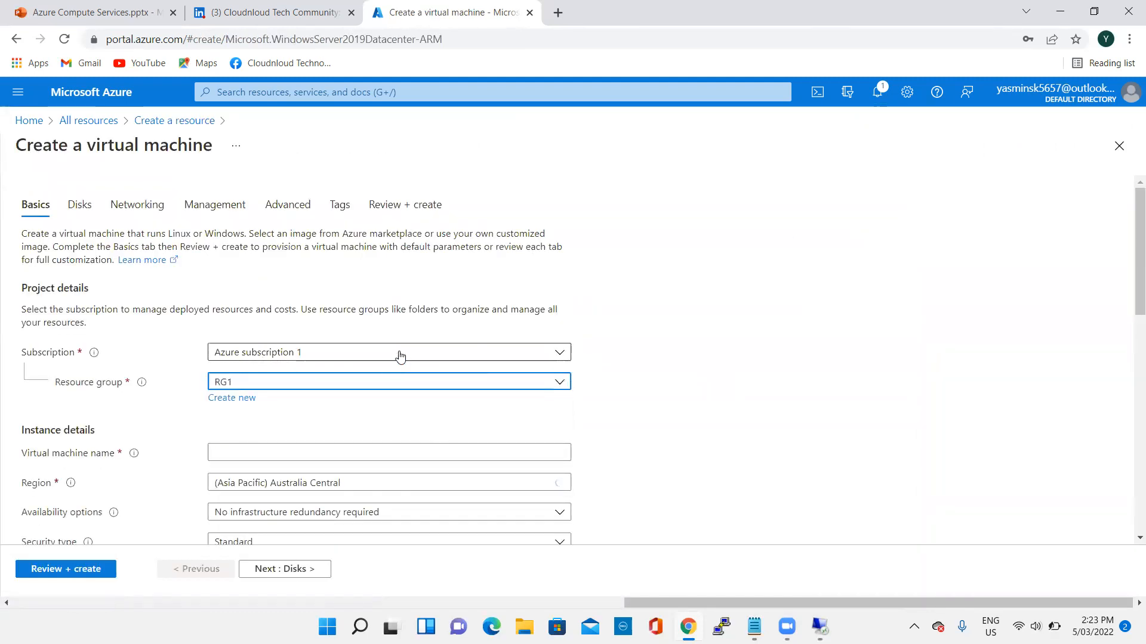
scroll(245, 380, down, 1)
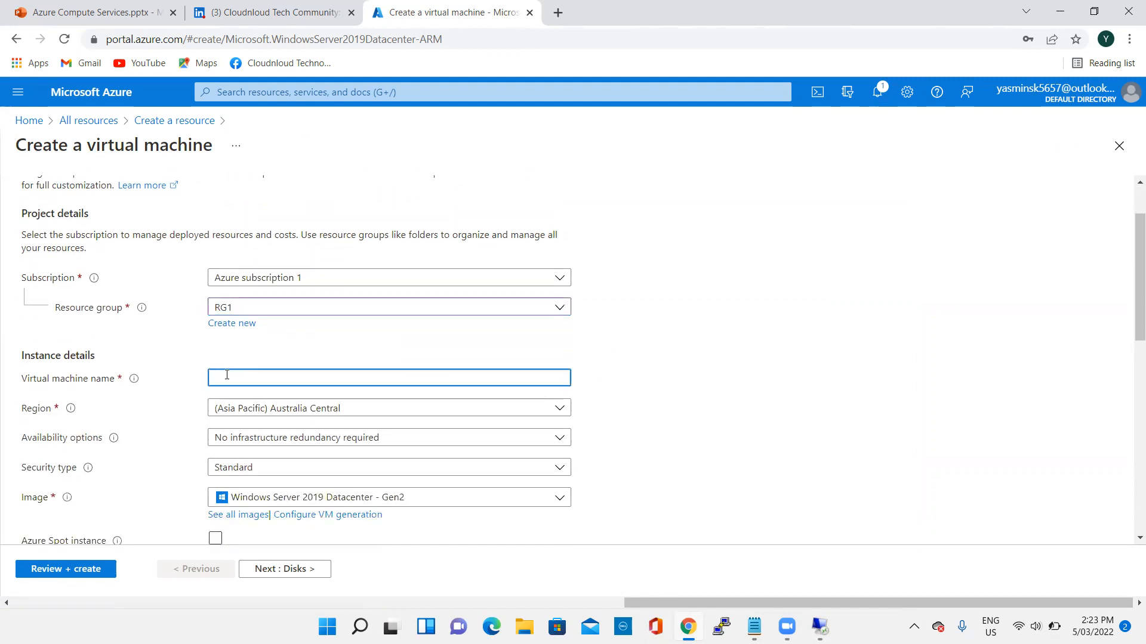
text(2)
- Set the administrator account's username to VM2 and activate its password field
scroll(660, 306, down, 3)
scroll(322, 346, down, 4)
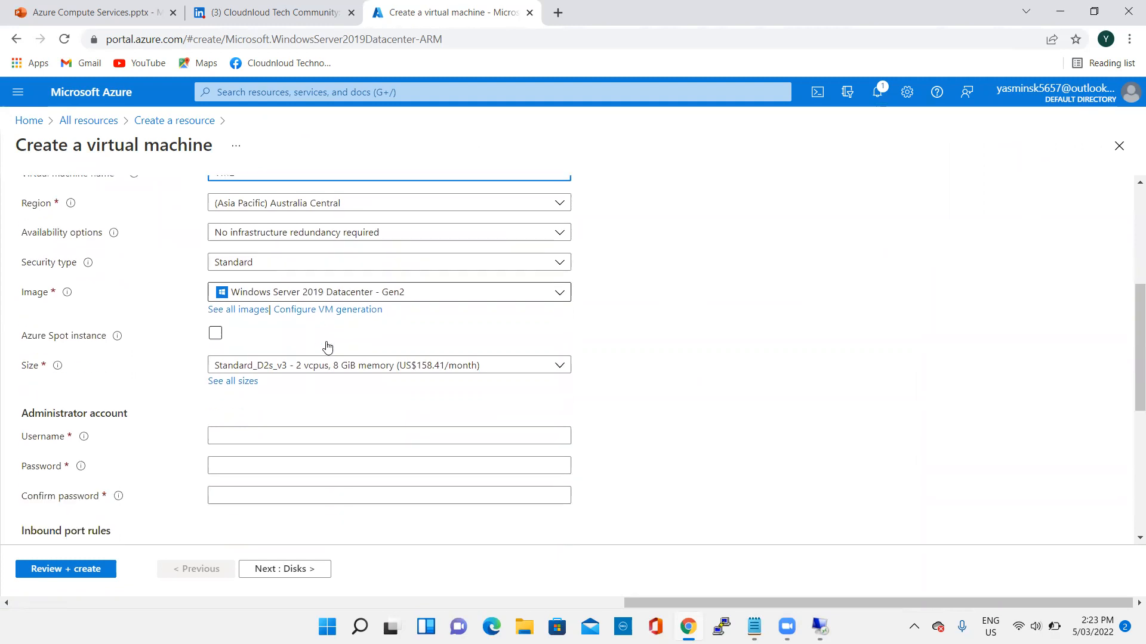
click(289, 265)
text(VM2)
click(305, 299)
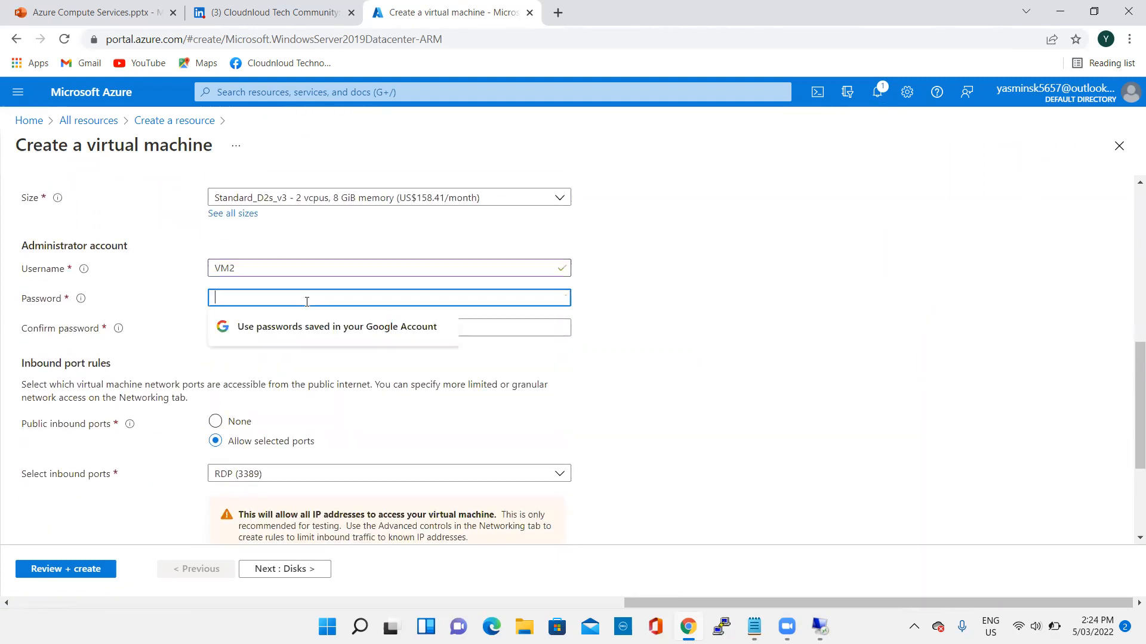
text(•••••)
key(BackSpace)
key(BackSpace)
key(BackSpace)
key(BackSpace)
key(BackSpace)
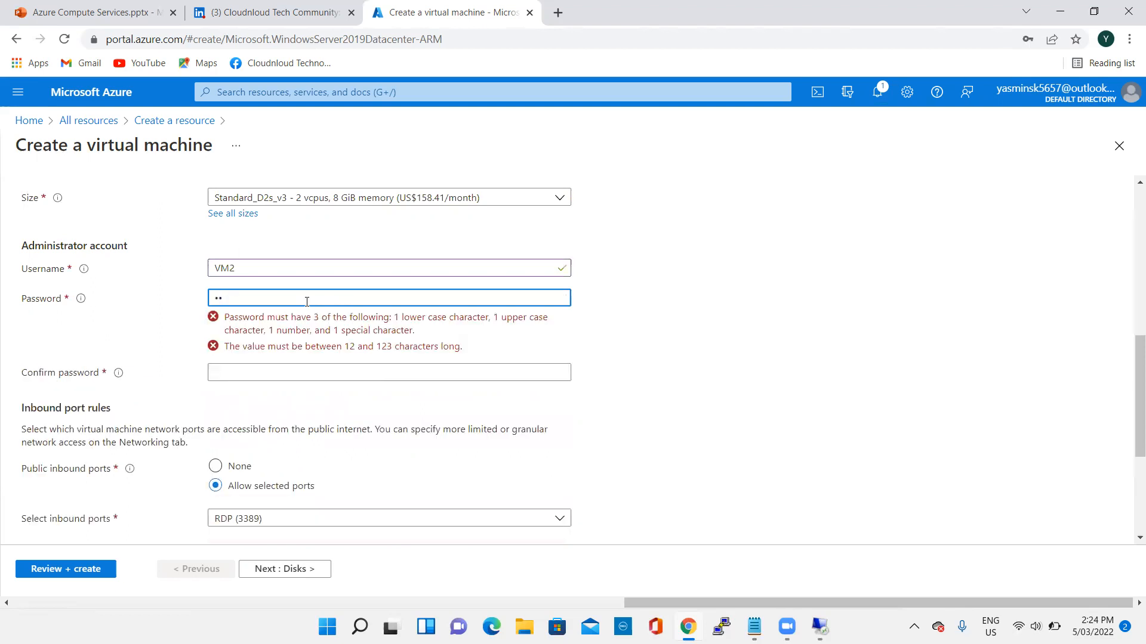
text(••••)
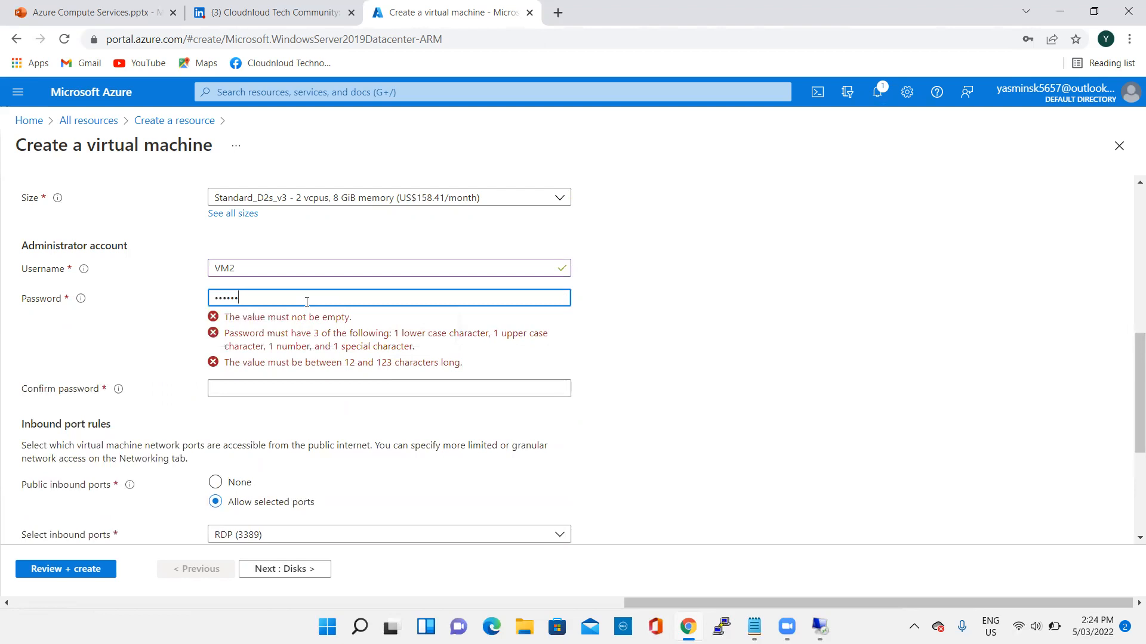
key(BackSpace)
key(BackSpace)
key(BackSpace)
key(BackSpace)
key(BackSpace)
key(BackSpace)
key(BackSpace)
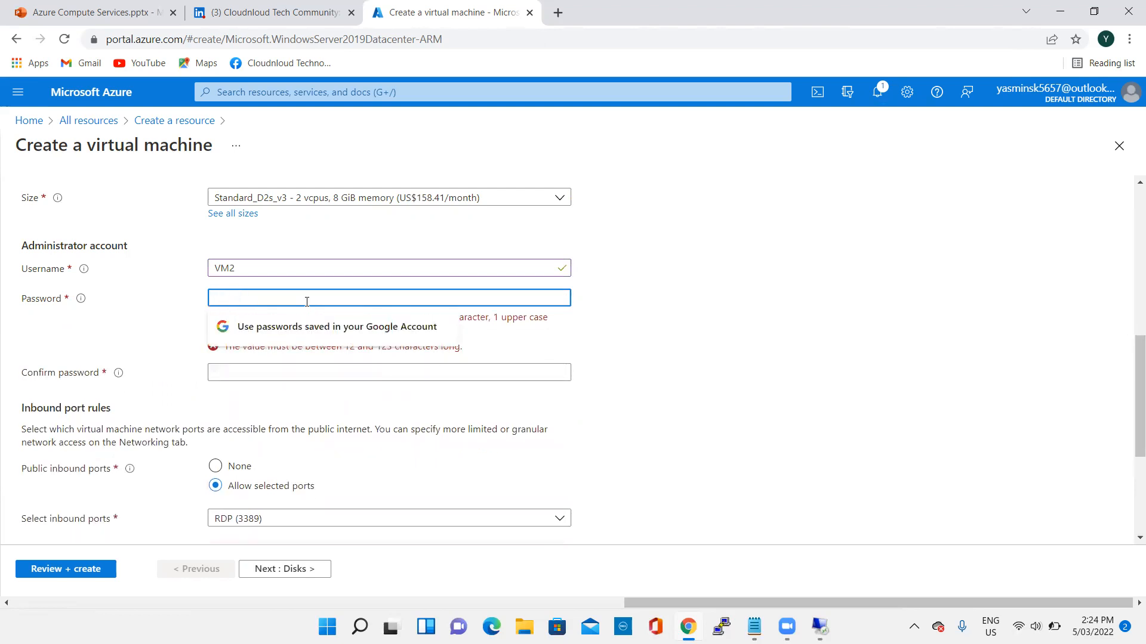
- Enter the administrator account password for VM2 and repeat it in the Confirm password field
text(••••••••••)
click(321, 324)
text(•••)
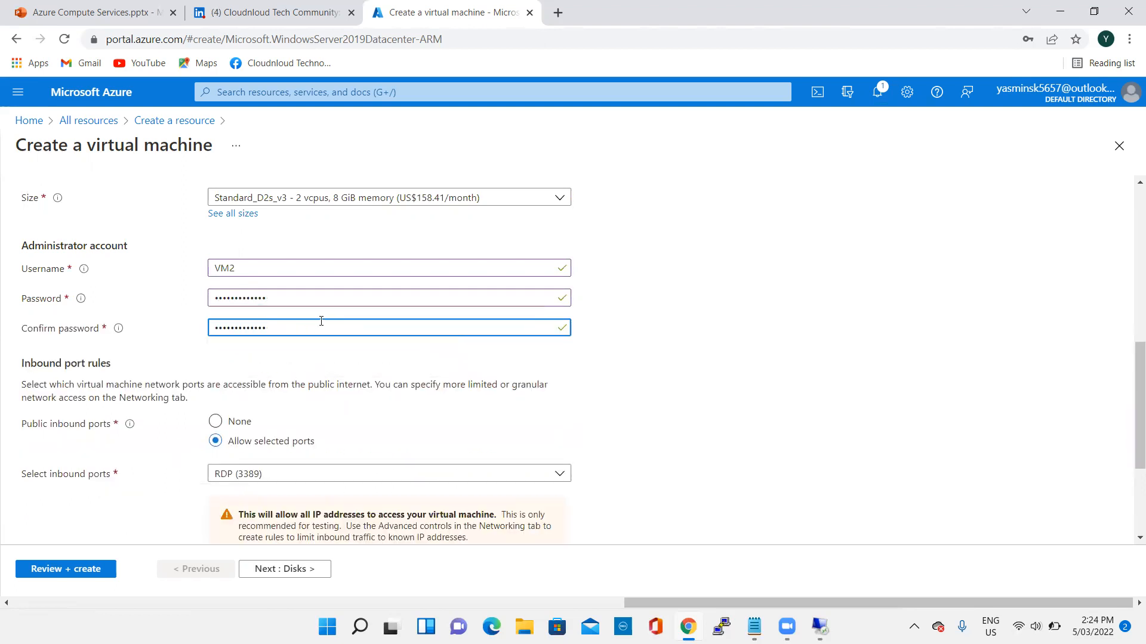
- Keep the default disk, networking, management and advanced settings, then review and create VM2
scroll(669, 304, down, 3)
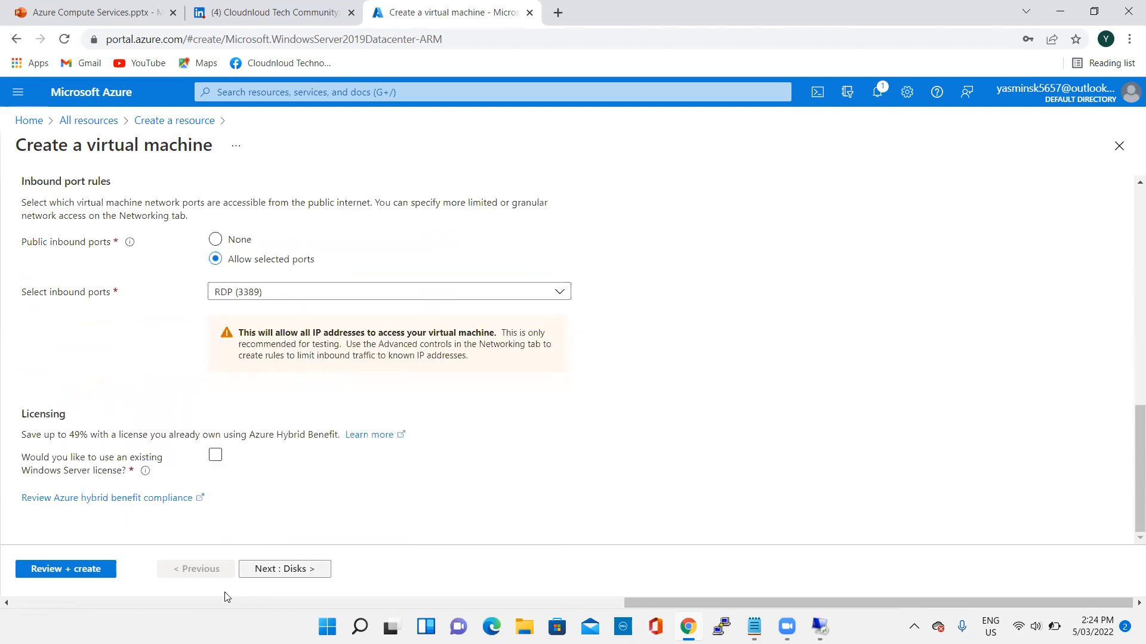
click(293, 569)
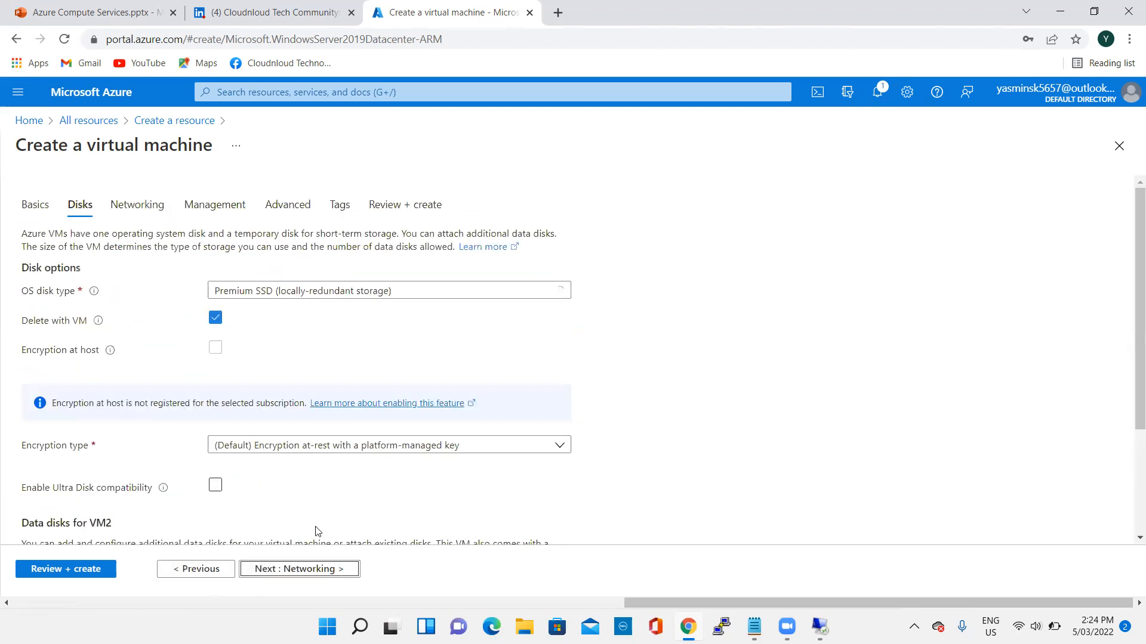
click(291, 573)
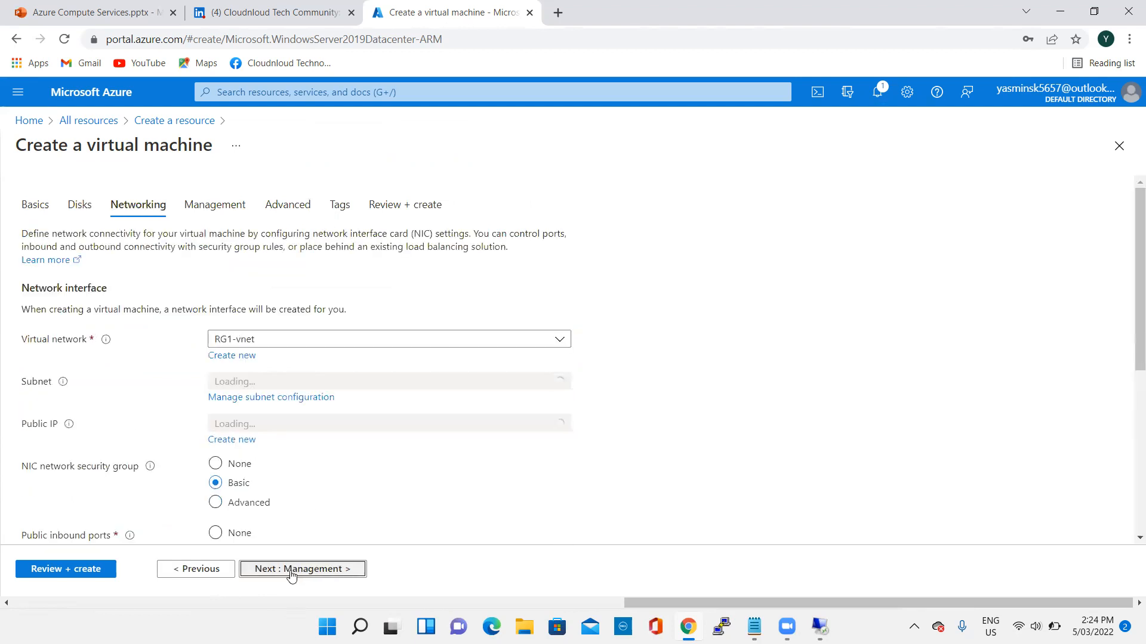
click(302, 571)
click(287, 569)
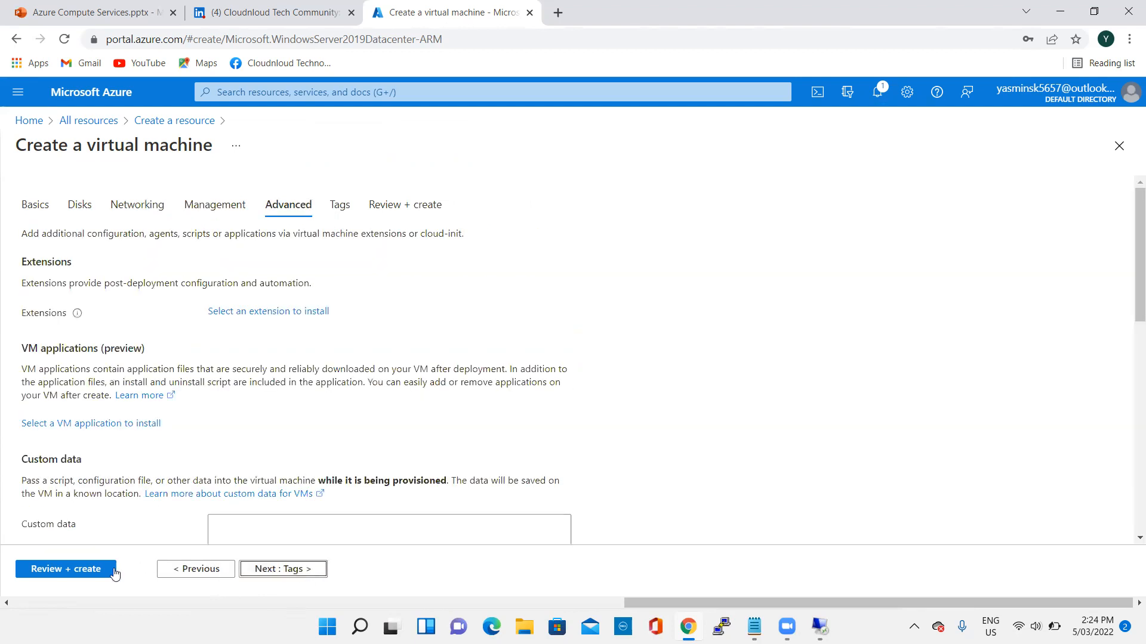
click(92, 572)
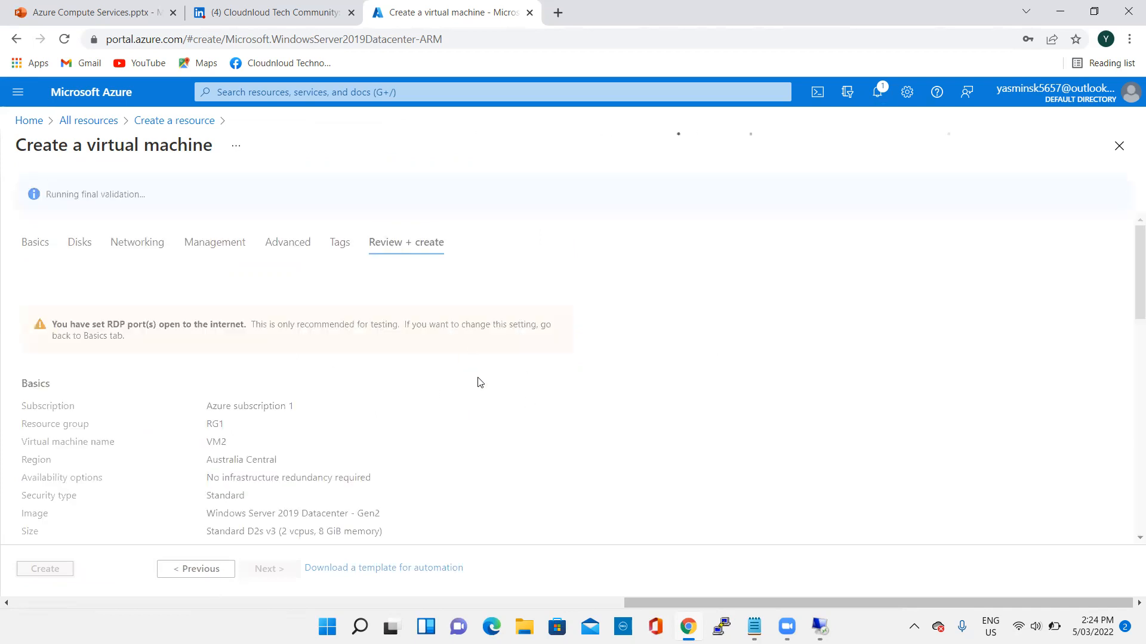
click(43, 568)
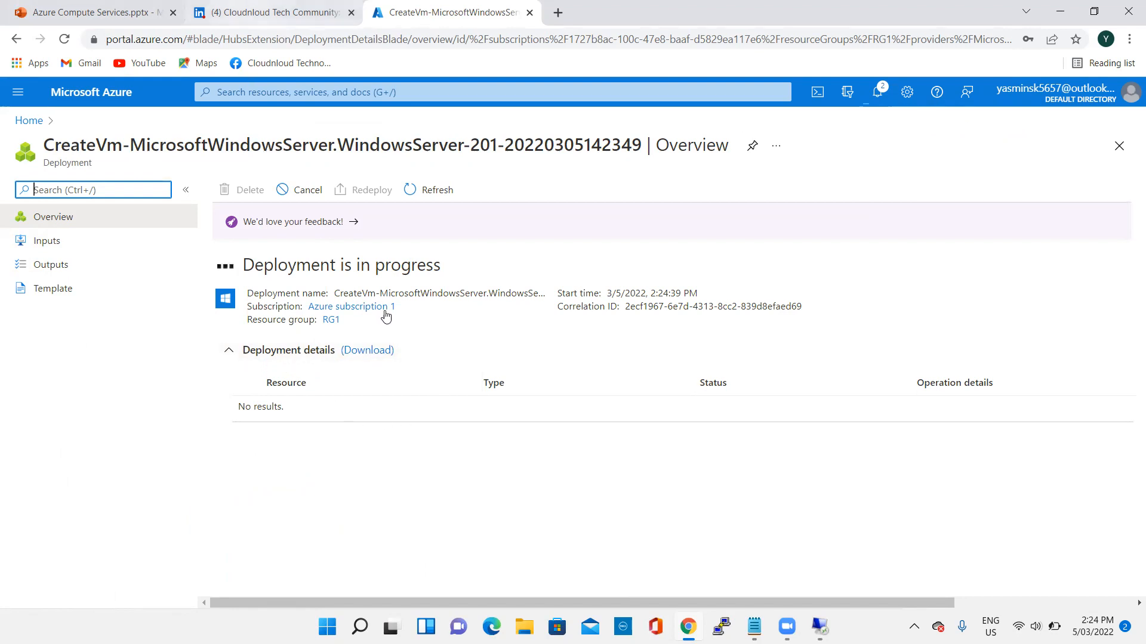
- Switch to the Azure Compute Services presentation in PowerPoint and show slide 7, Azure Handson
key(ctrl+1)
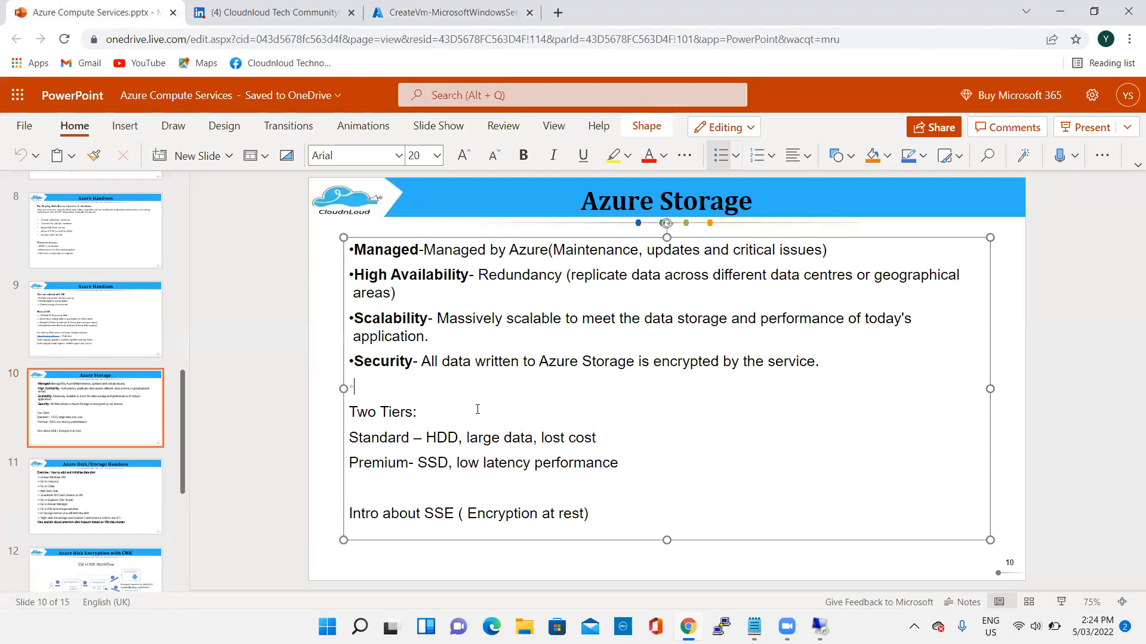
scroll(100, 385, up, 1)
scroll(100, 385, up, 3)
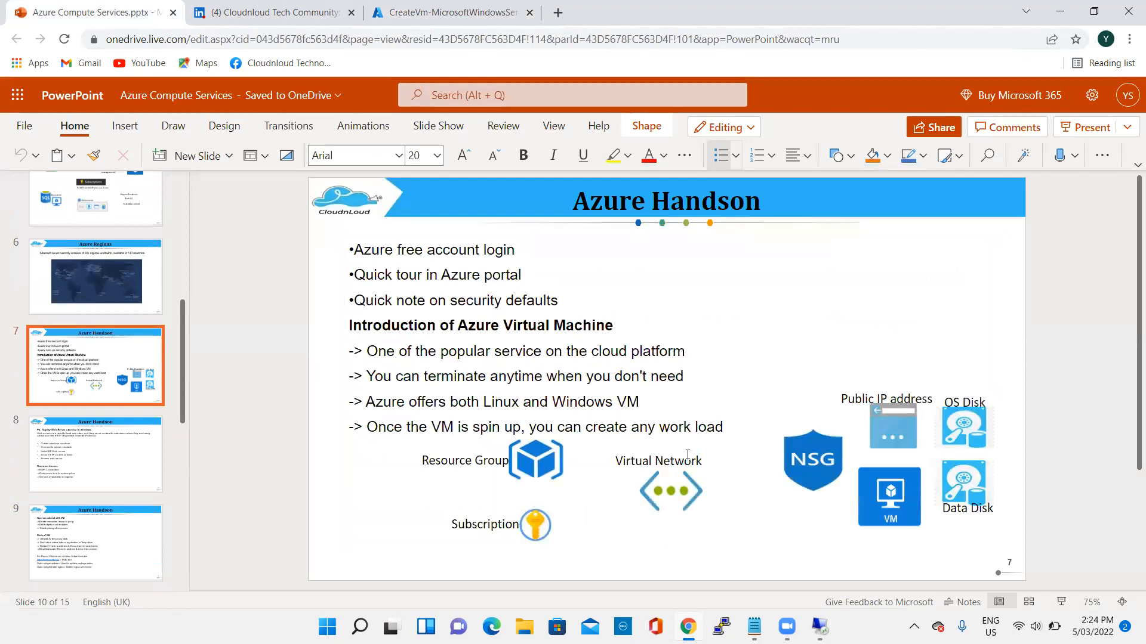
click(100, 382)
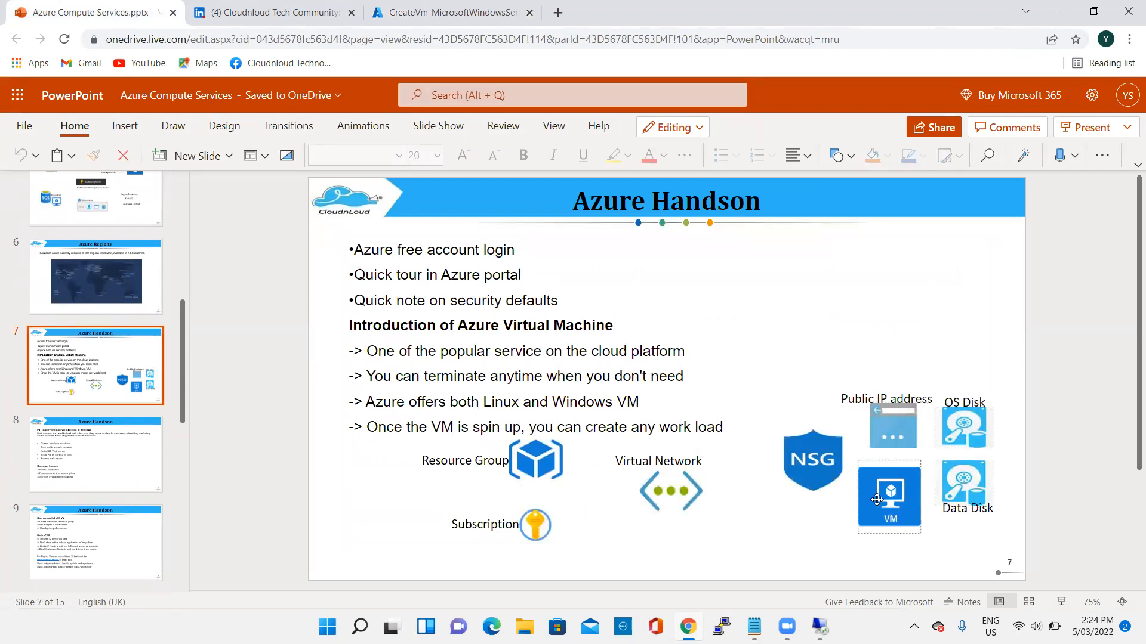
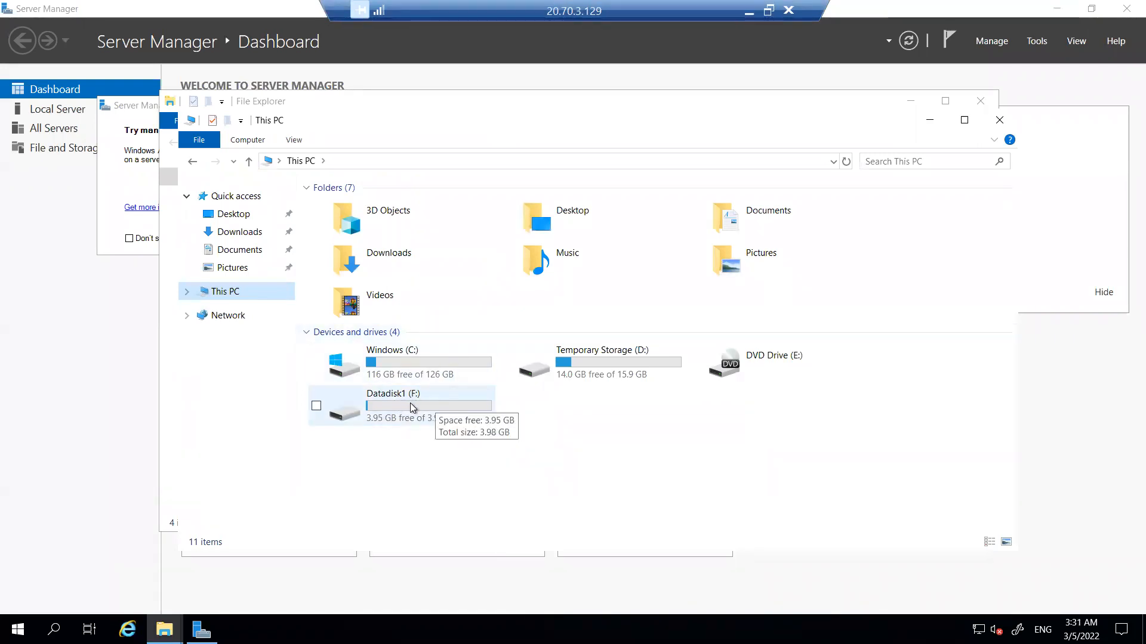
- Open the Sample Disk text file on the Datadisk1 (F:) drive to check its contents, and close the file and folder
double_click(409, 403)
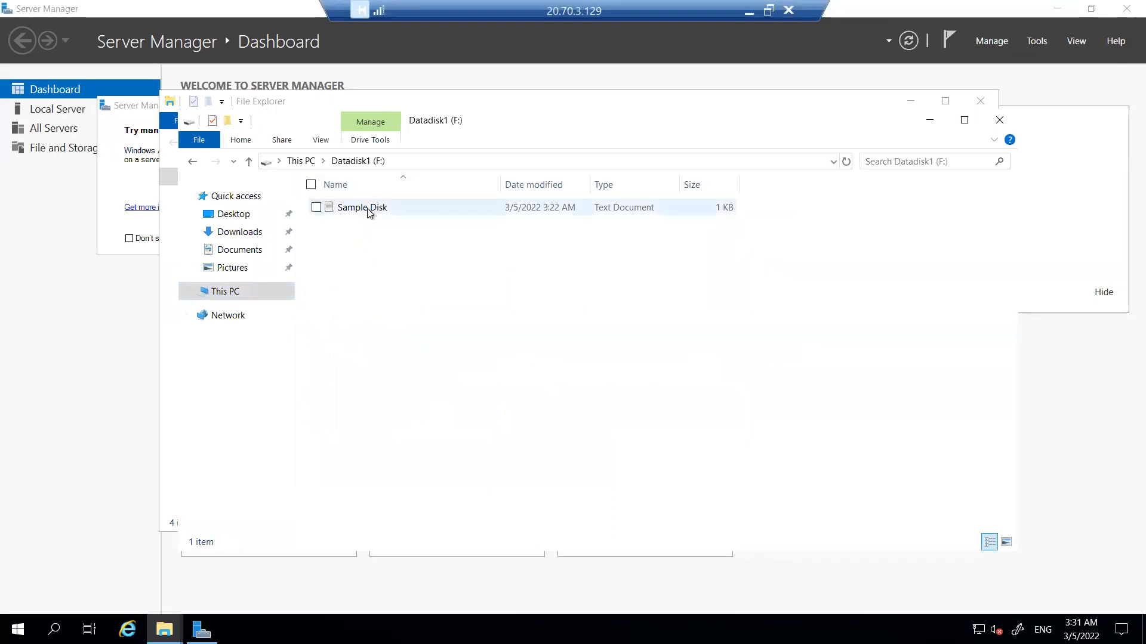
double_click(367, 209)
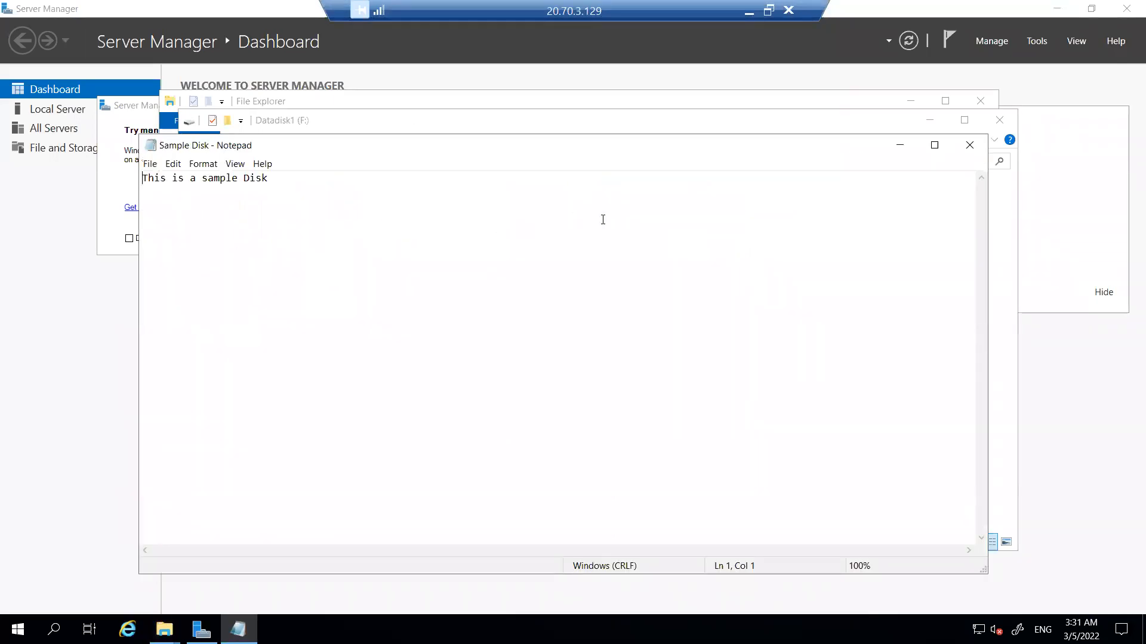
click(970, 145)
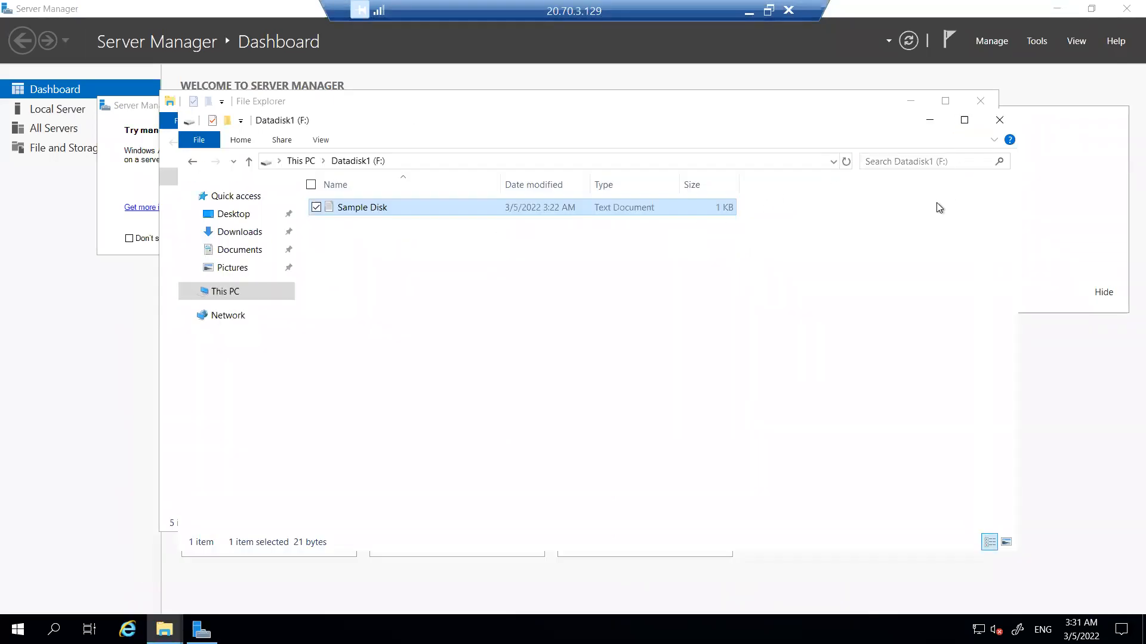
click(435, 330)
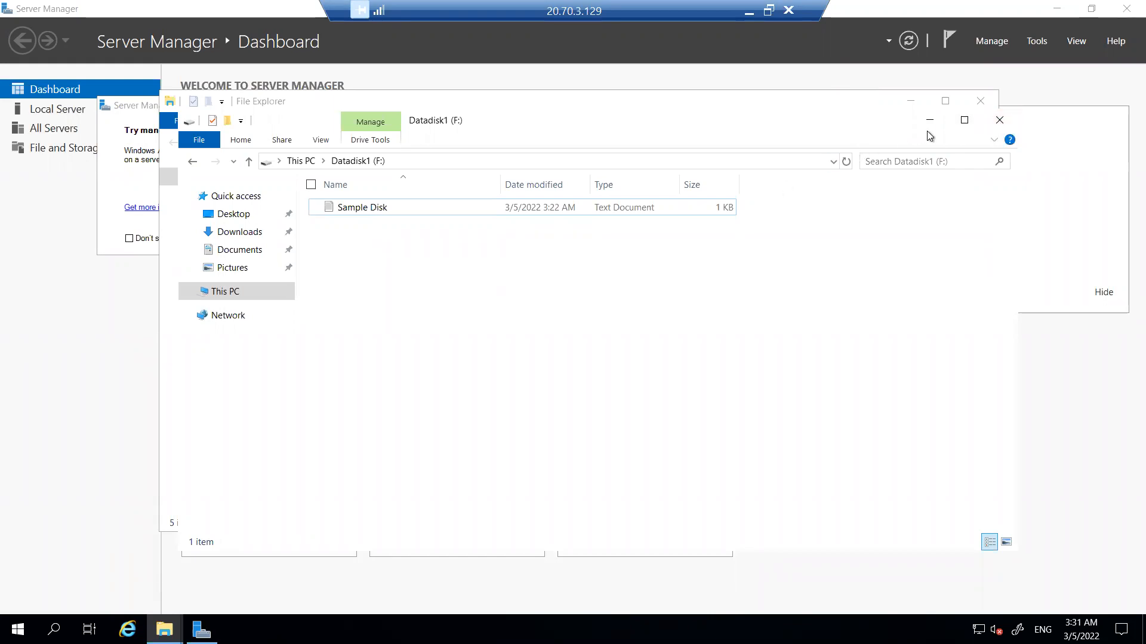
click(1002, 122)
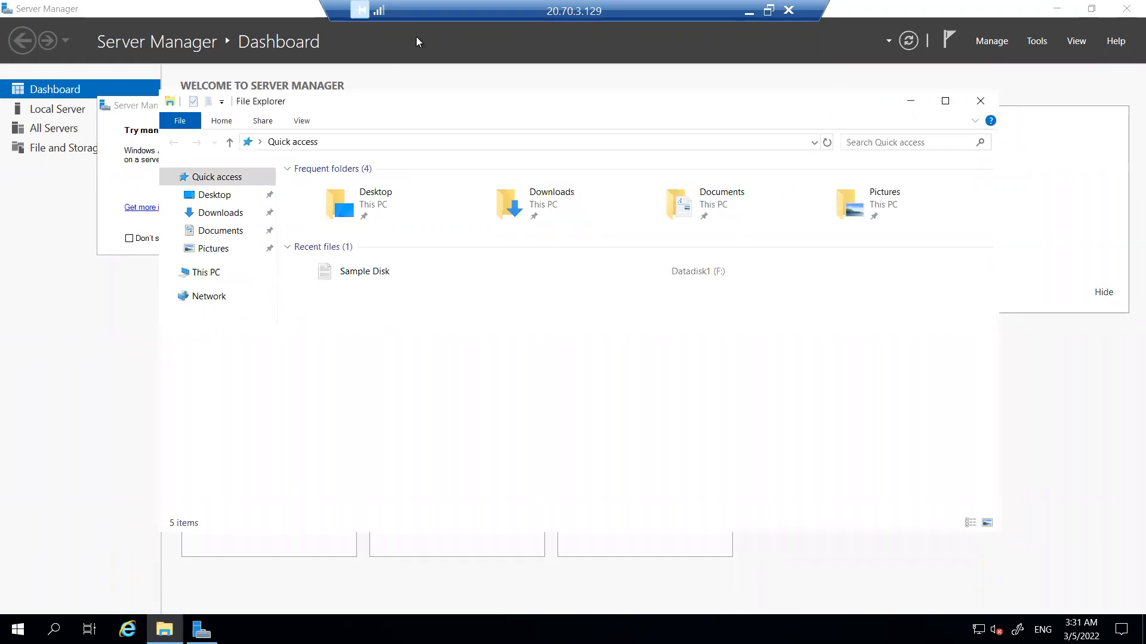
- Switch from the remote desktop session to the Azure portal and show the disks of VM2
double_click(442, 24)
click(666, 85)
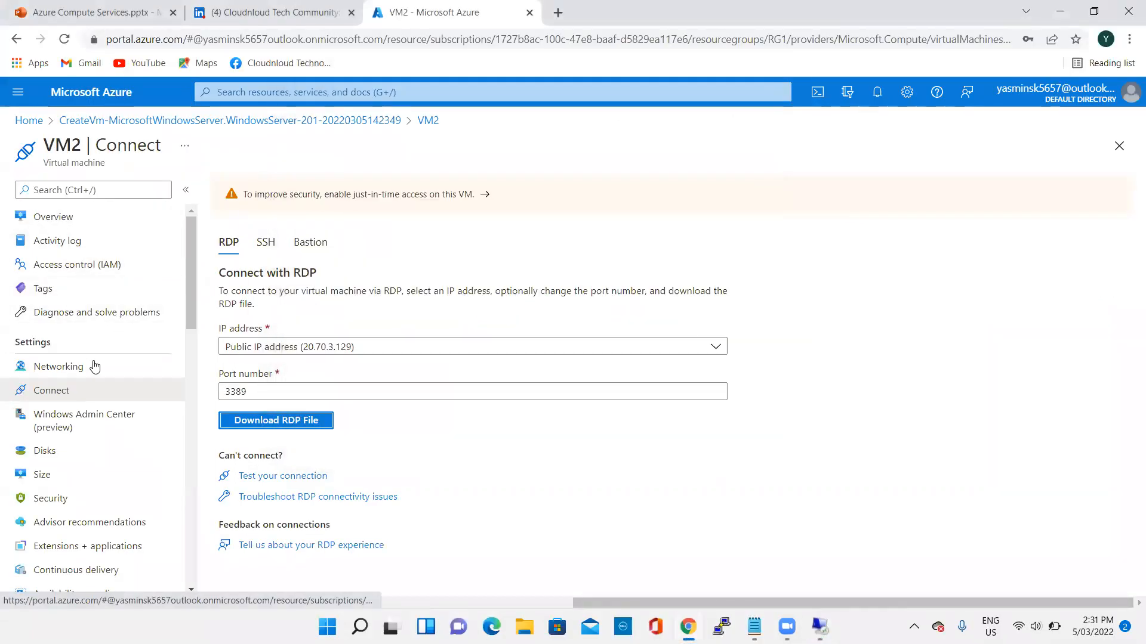
click(62, 454)
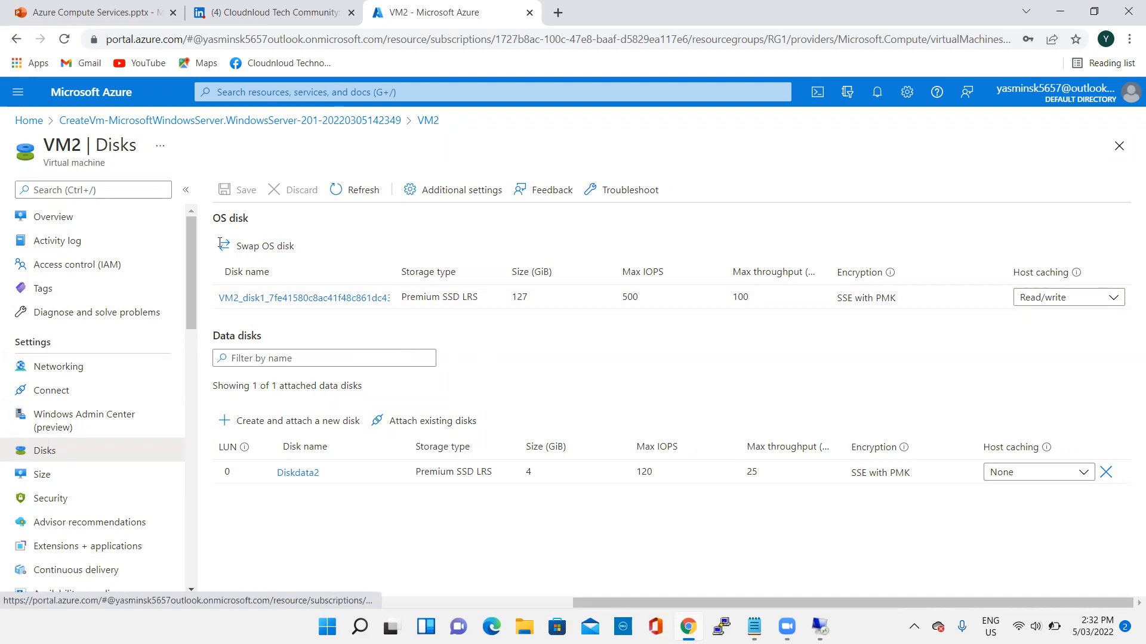
- Search the portal for keyvault and open the Key vaults service
click(343, 91)
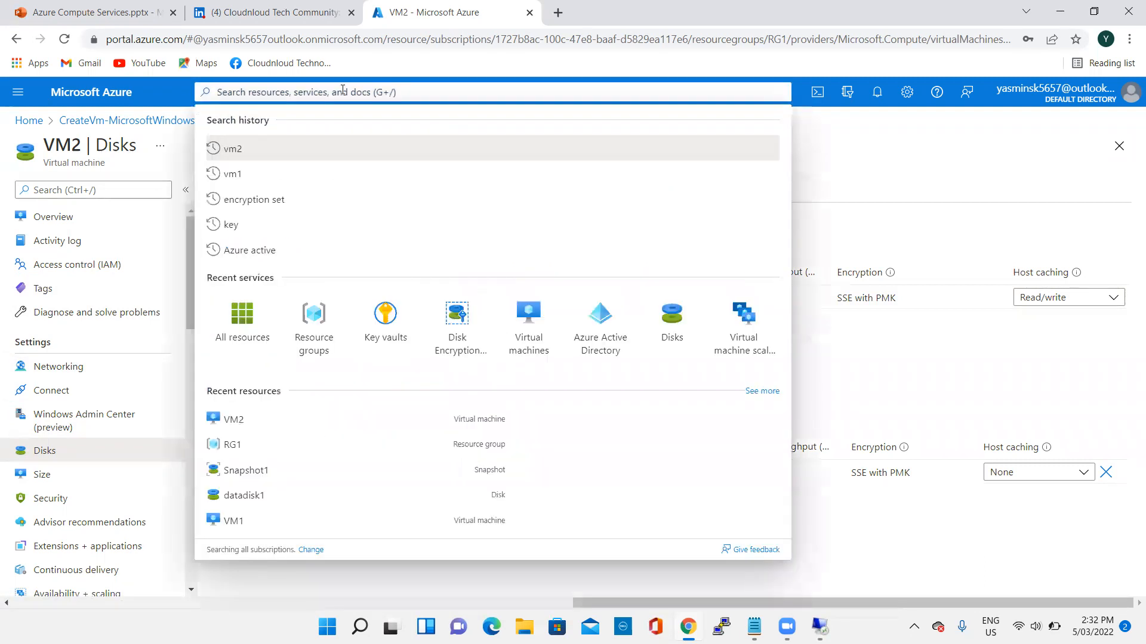
text(keyvaut)
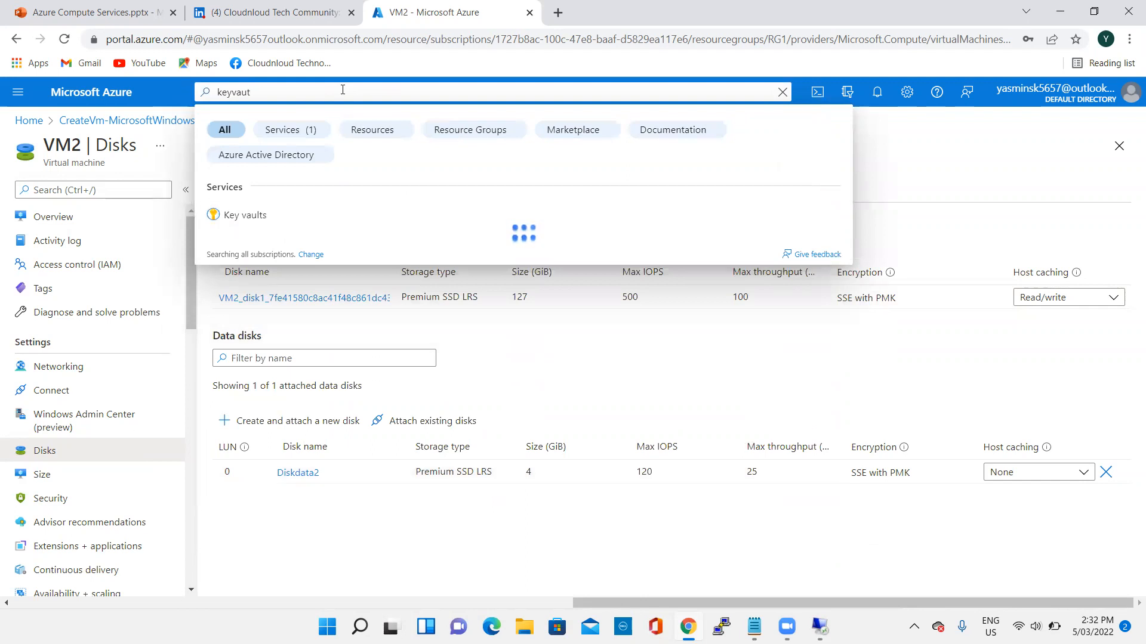
key(BackSpace)
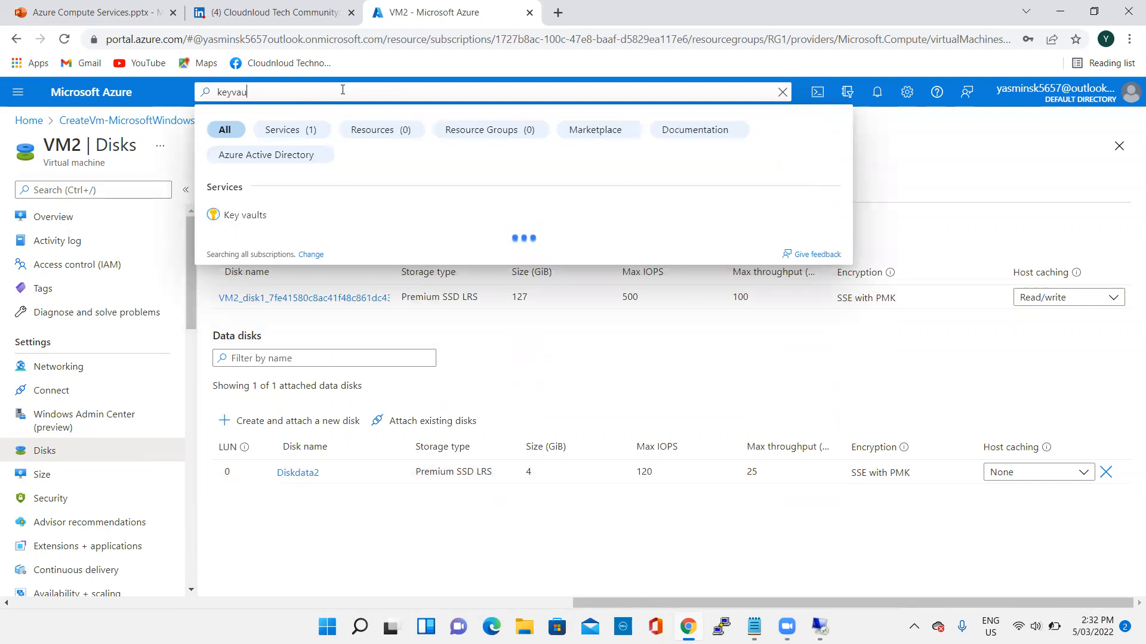
text(l)
key(Return)
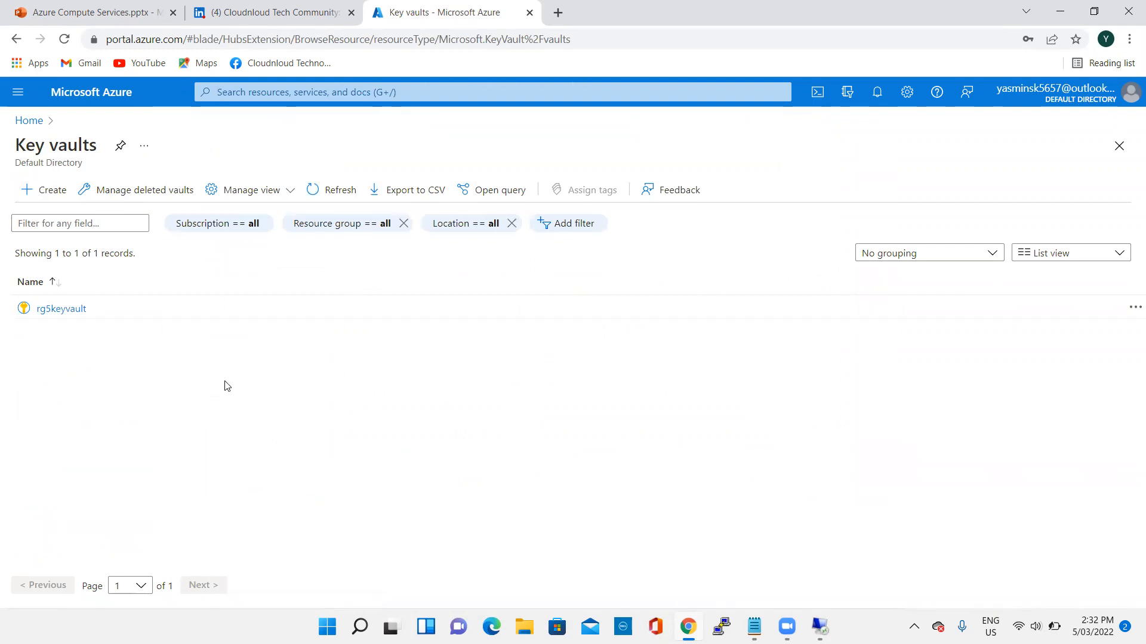
- Start creating a new key vault in resource group RG1
click(43, 190)
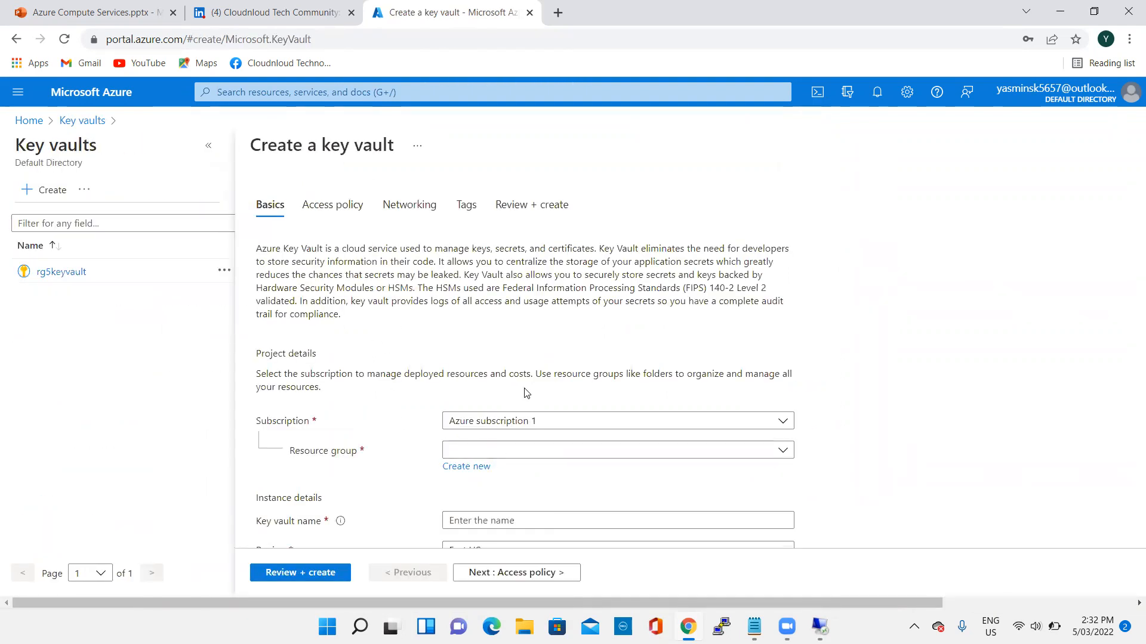
scroll(460, 397, down, 1)
click(514, 376)
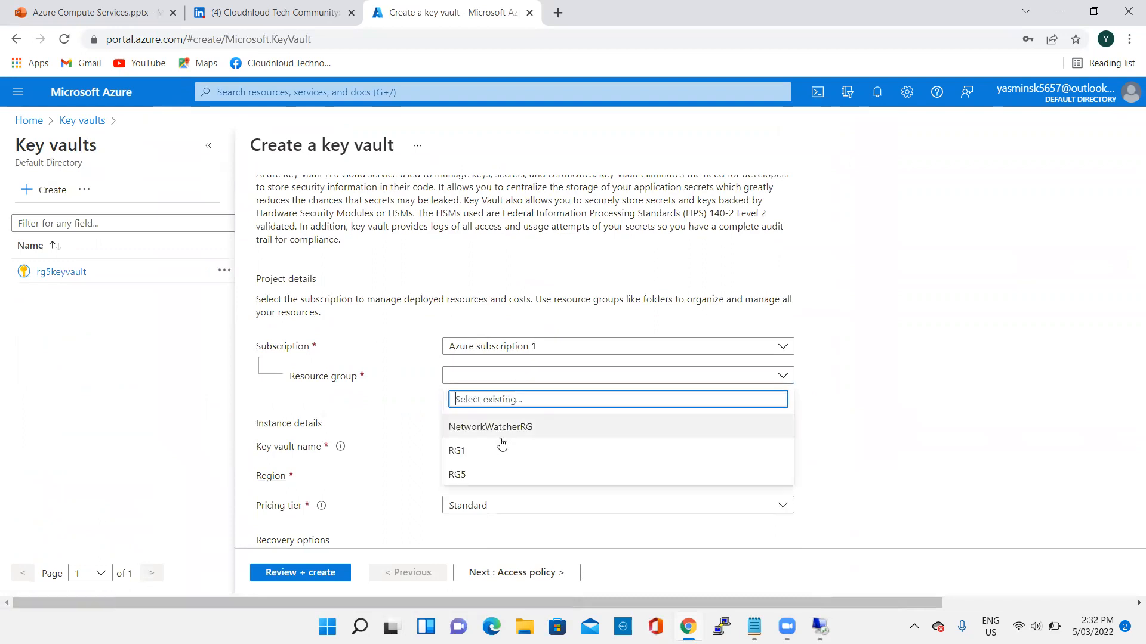
click(462, 450)
scroll(585, 376, down, 1)
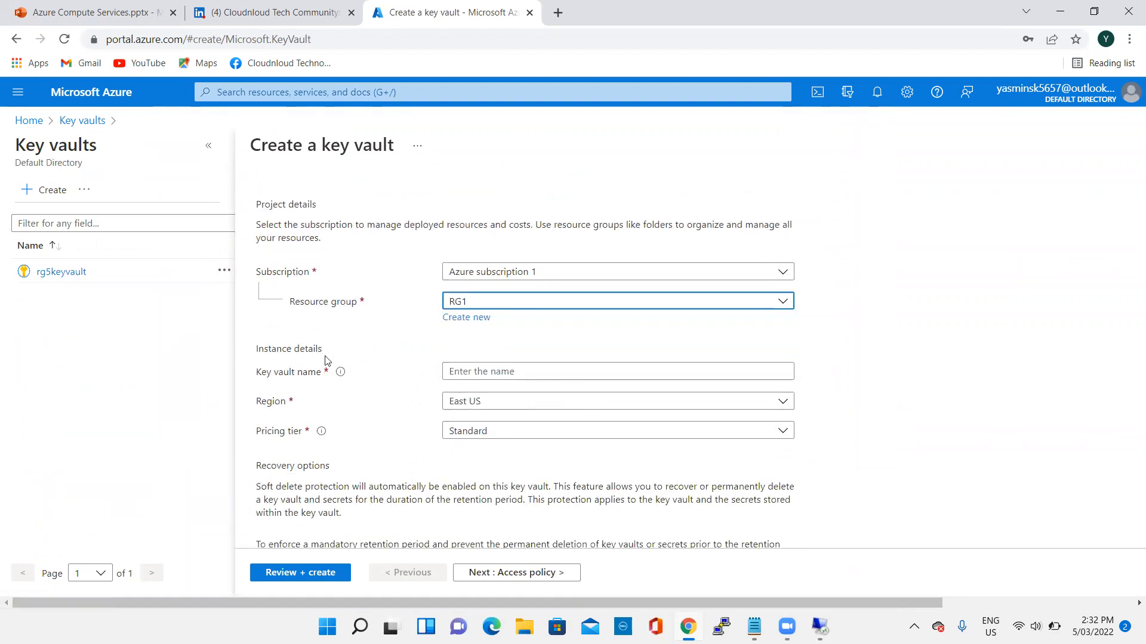
- Name the key vault keyvault1ashus
click(487, 375)
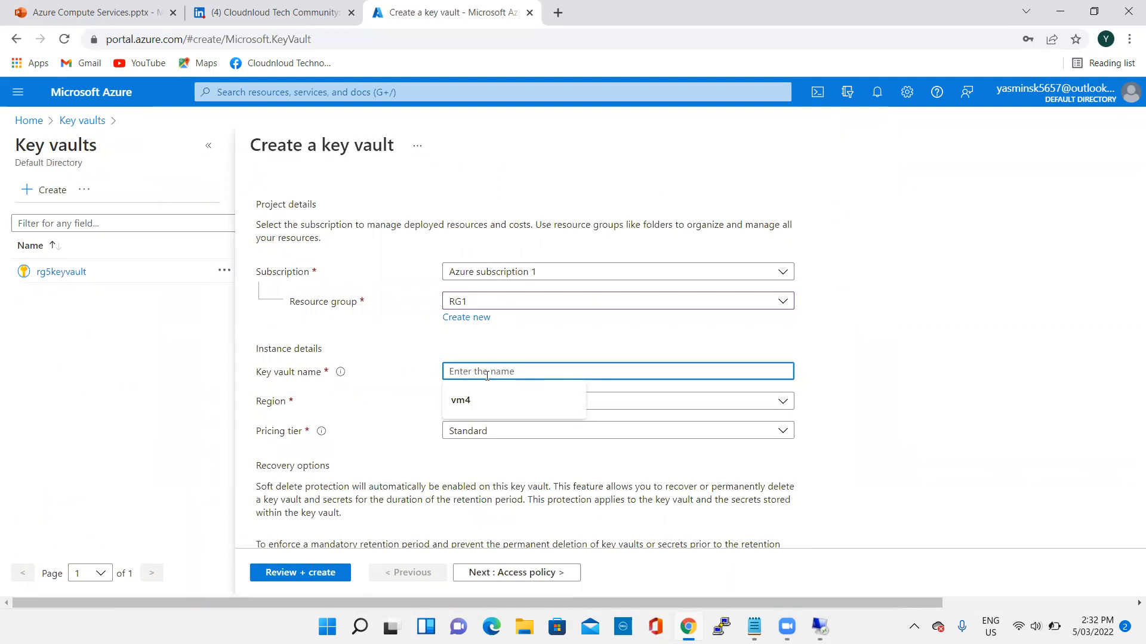
text(V)
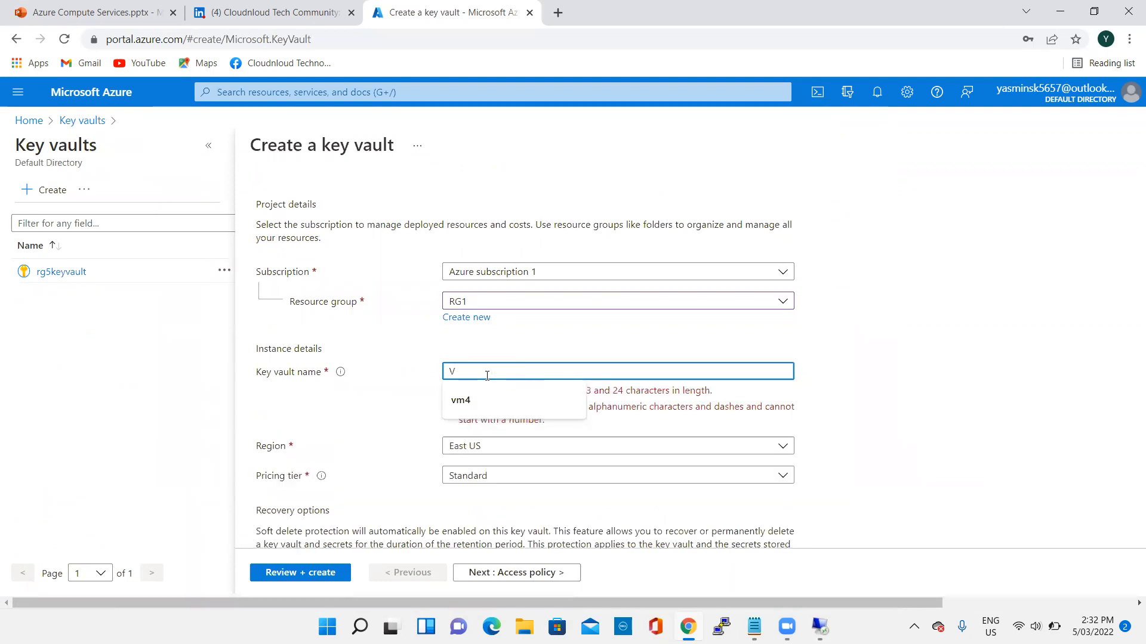
key(BackSpace)
text(k)
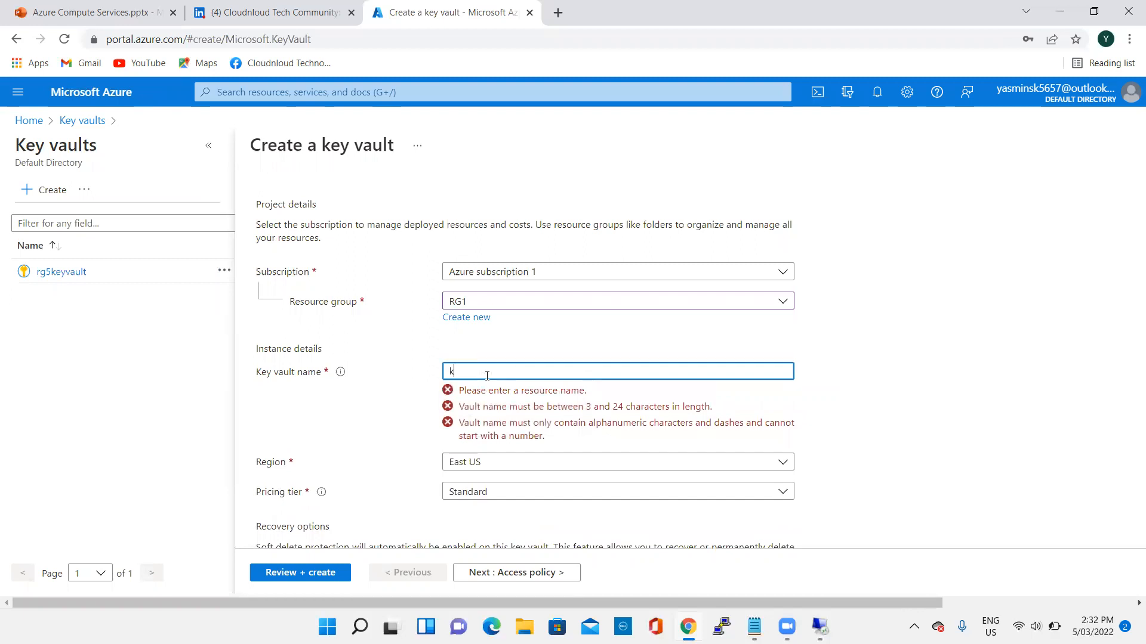
text(eyvault1)
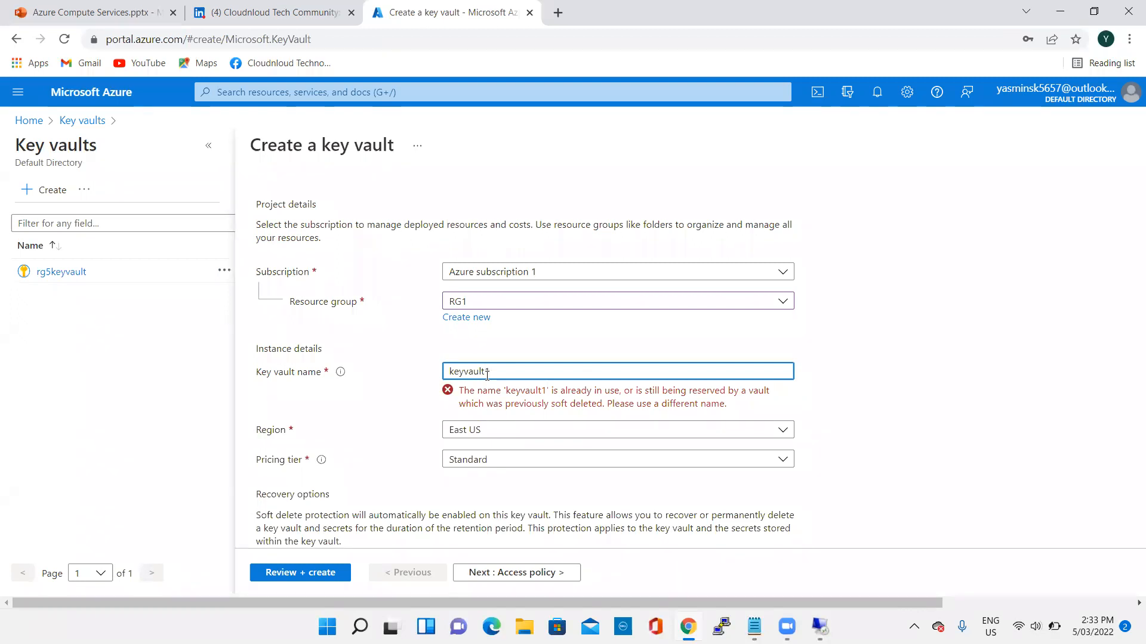
text(ashus)
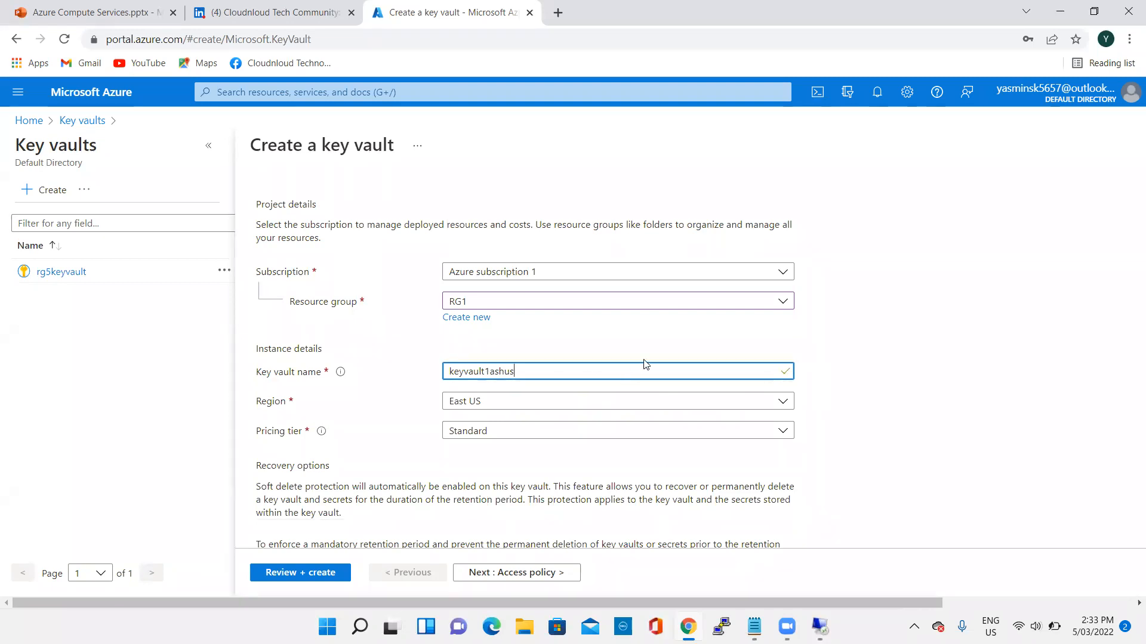
- Set the key vault's region to Australia Central and the days to retain deleted vaults to 7
scroll(621, 384, down, 3)
scroll(609, 378, up, 3)
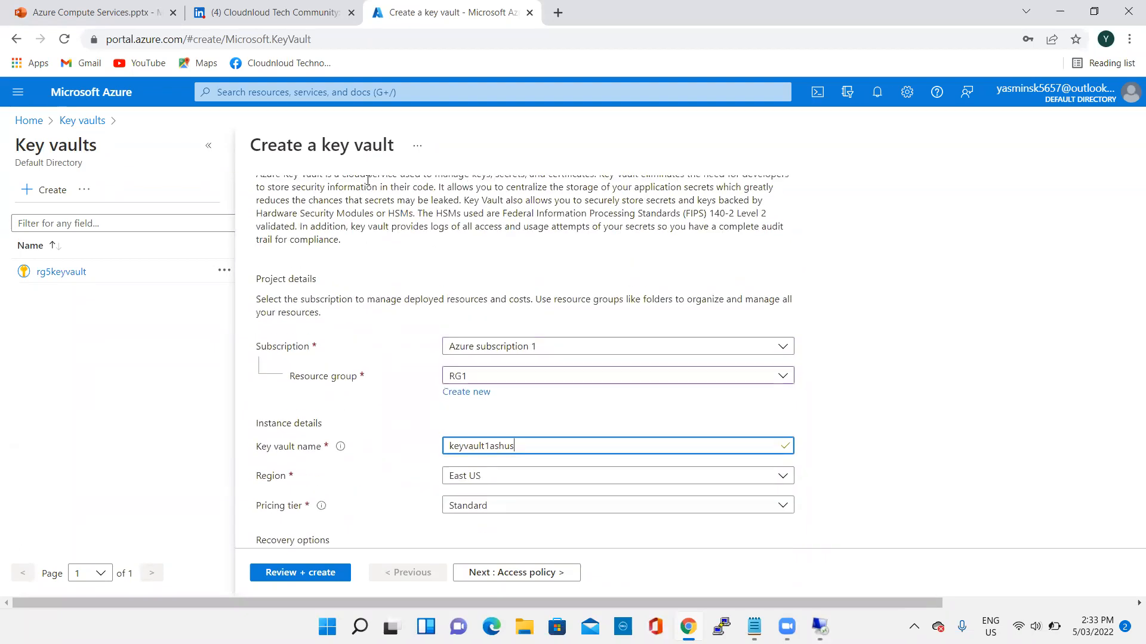
scroll(551, 436, down, 3)
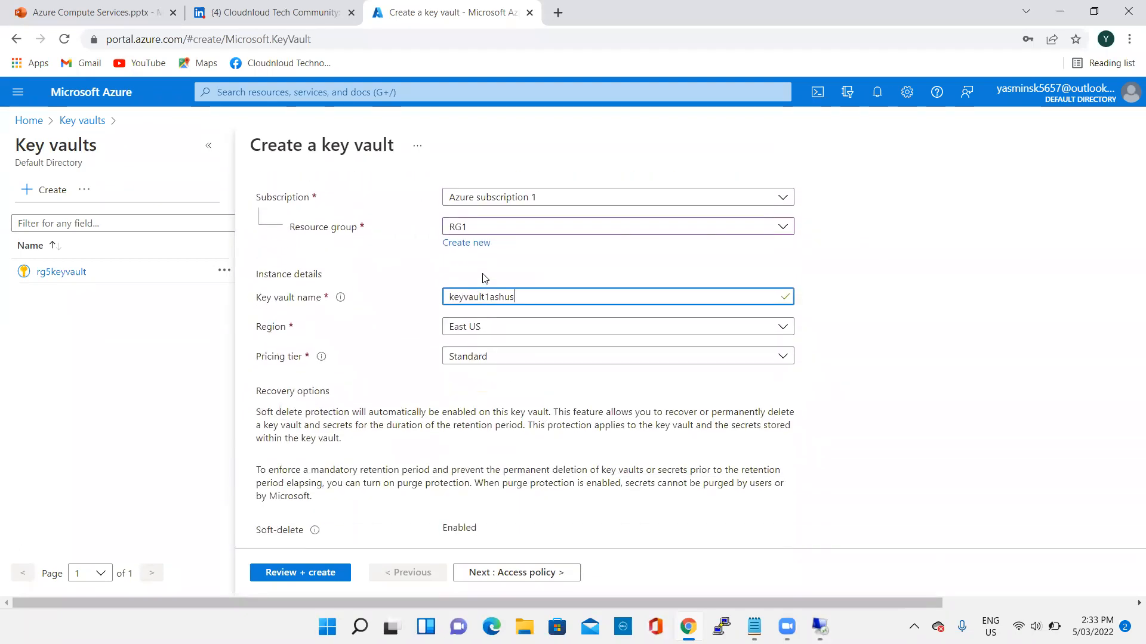
click(494, 330)
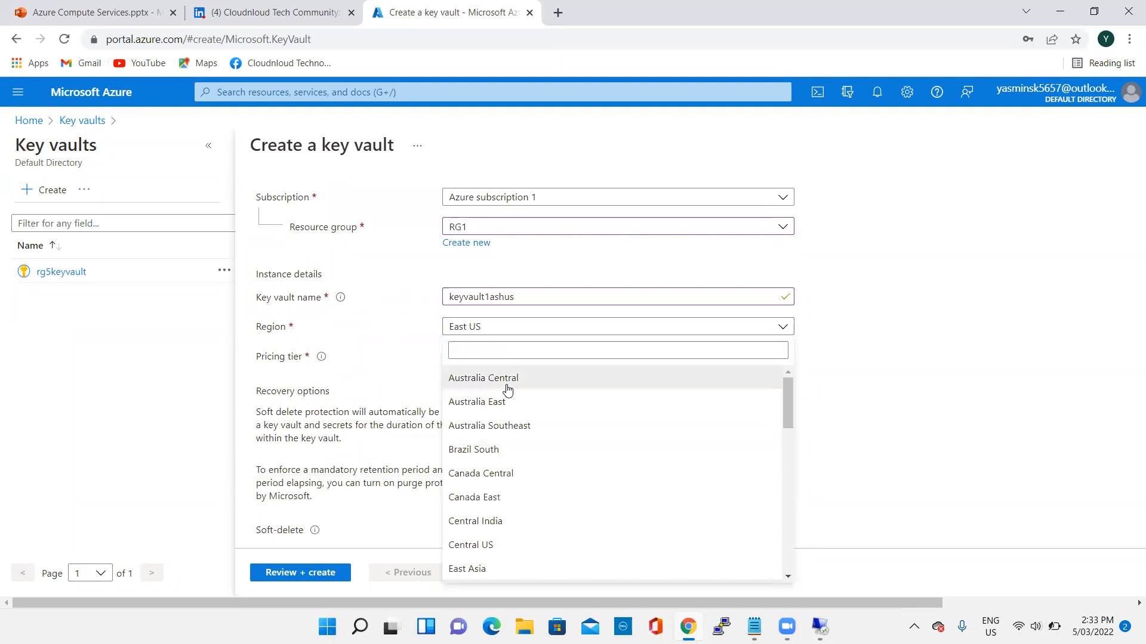
click(506, 382)
scroll(656, 358, down, 2)
click(457, 431)
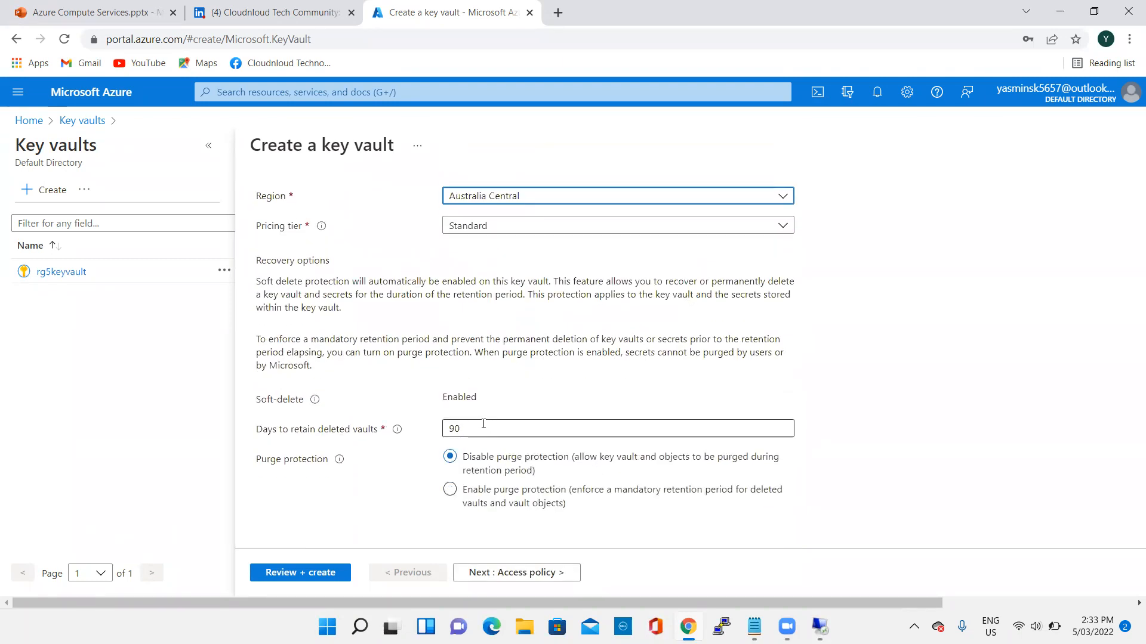
drag(457, 431, 442, 438)
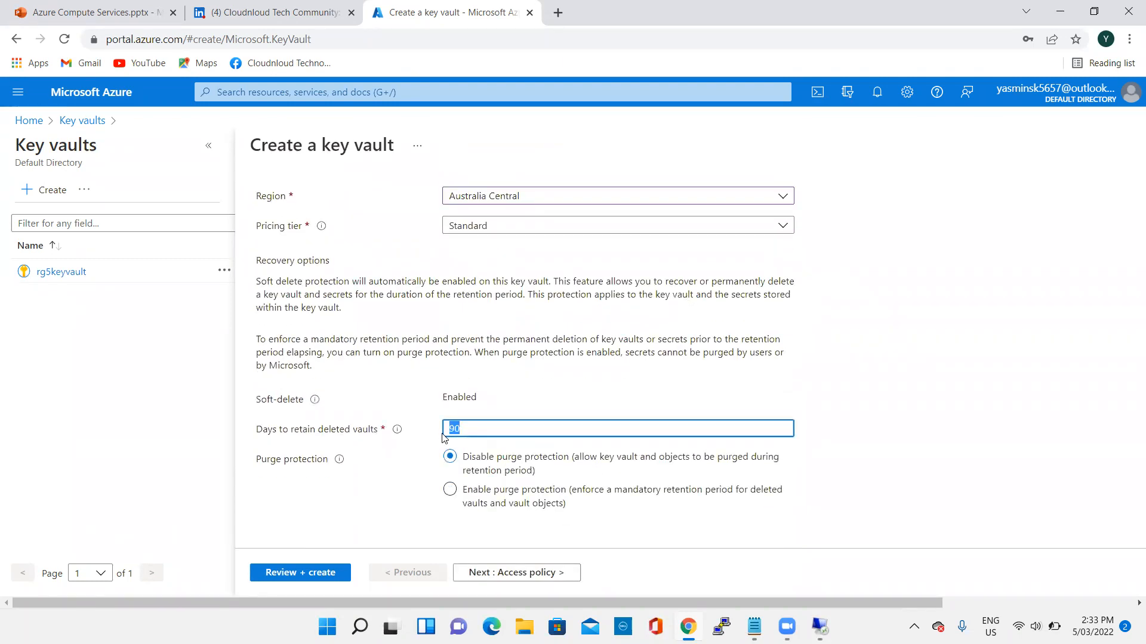
key(BackSpace)
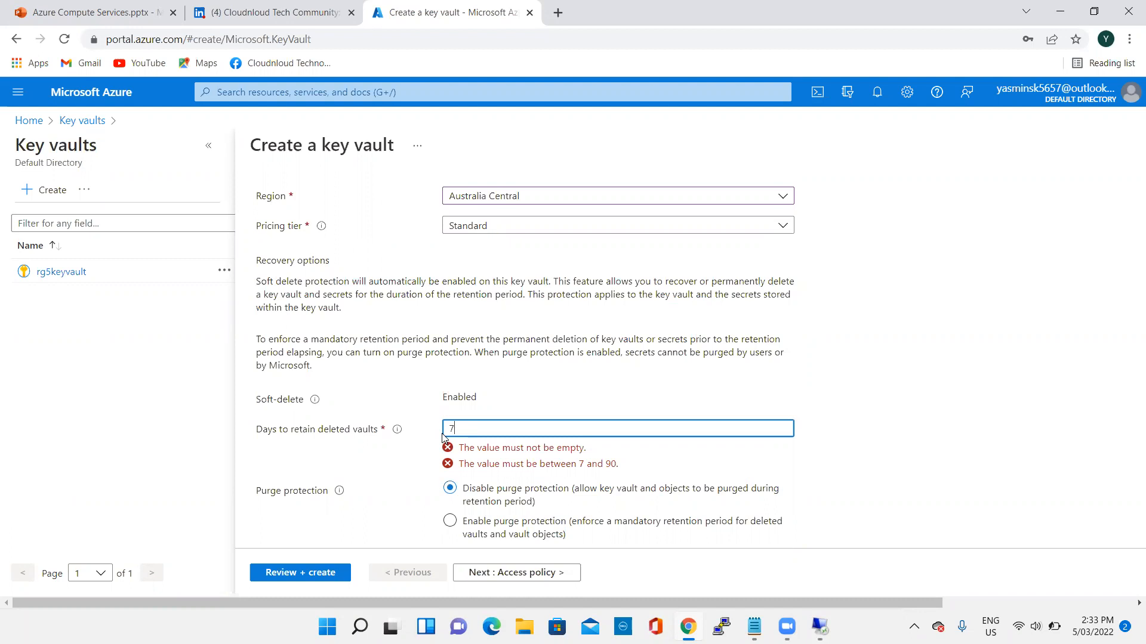
click(649, 411)
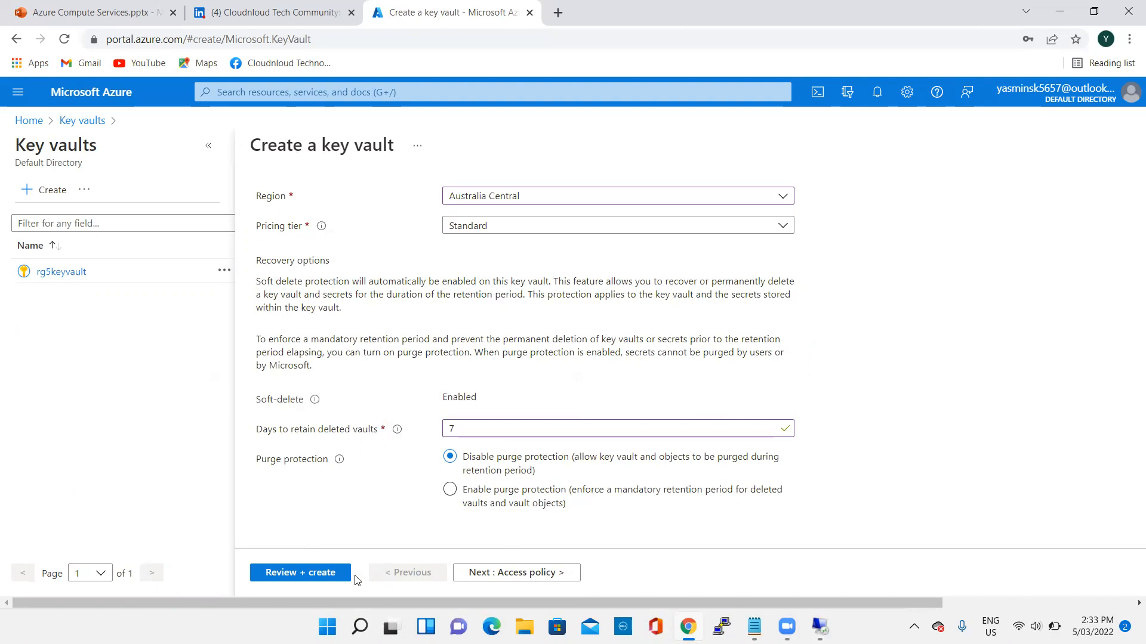
- Review and create the key vault, and open the deployed resource
click(323, 580)
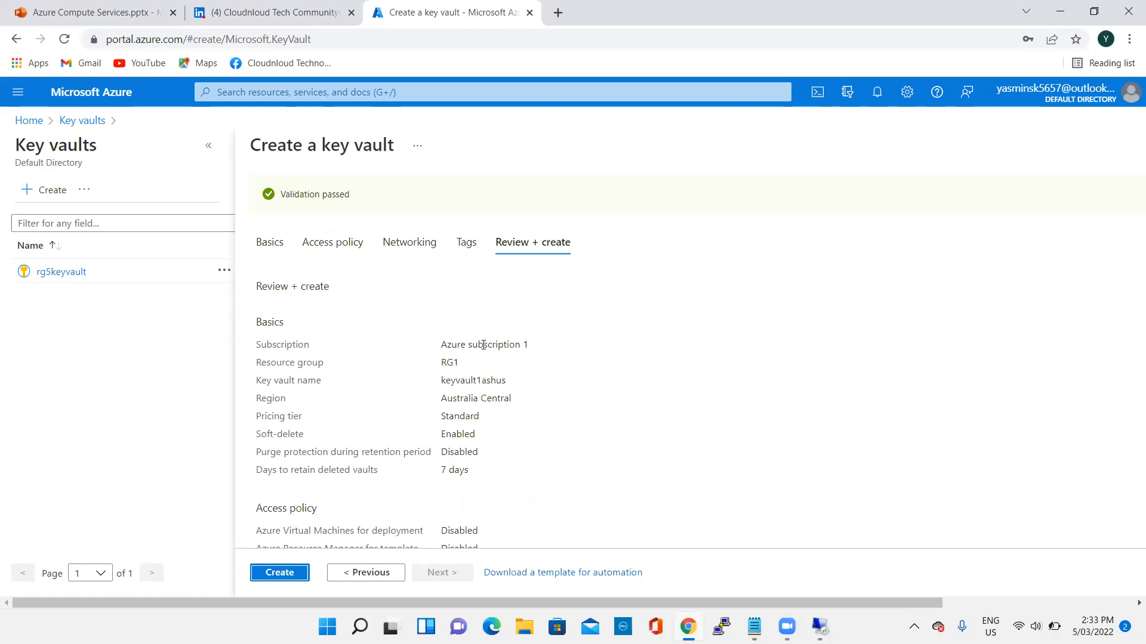
click(290, 574)
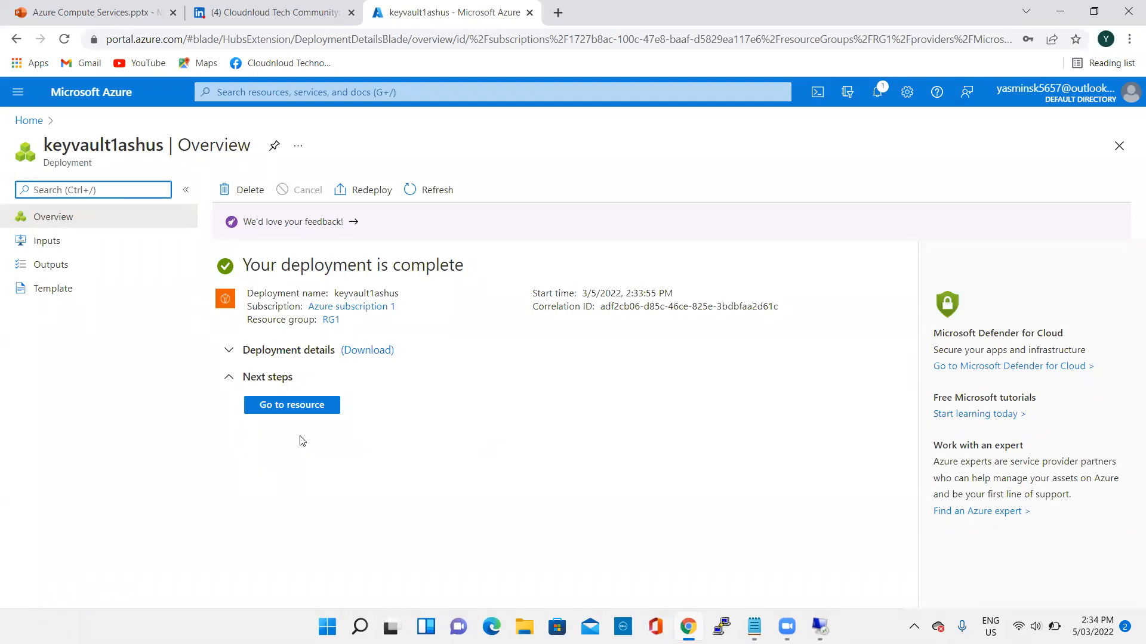
click(295, 406)
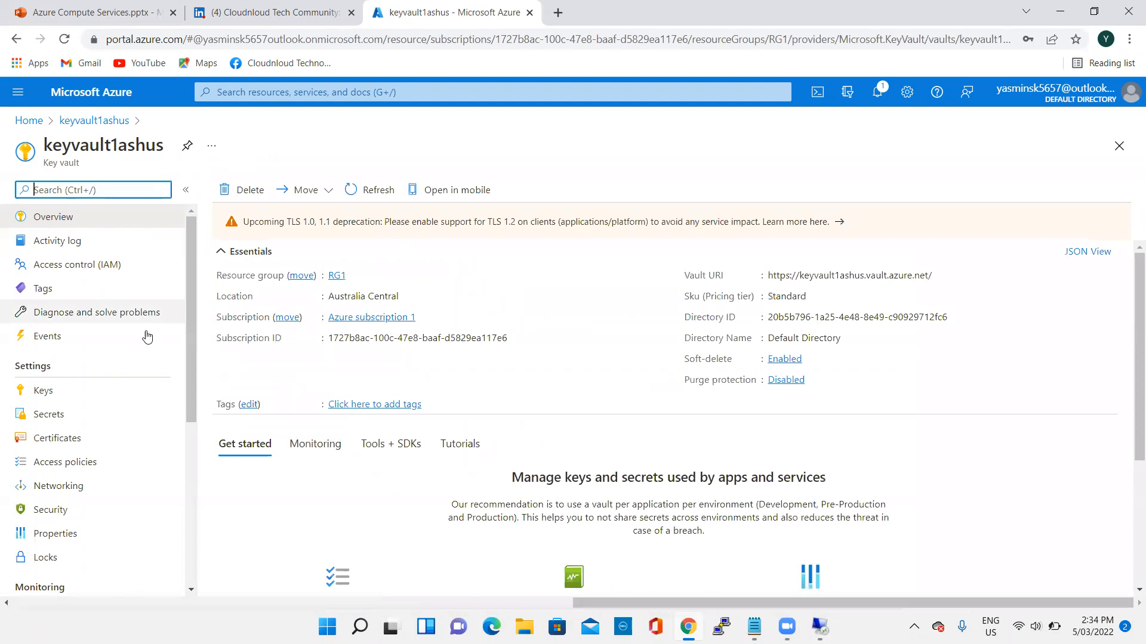
- Generate a key named Key1 in the key vault, keeping the RSA type and 2048 key size
scroll(147, 358, down, 1)
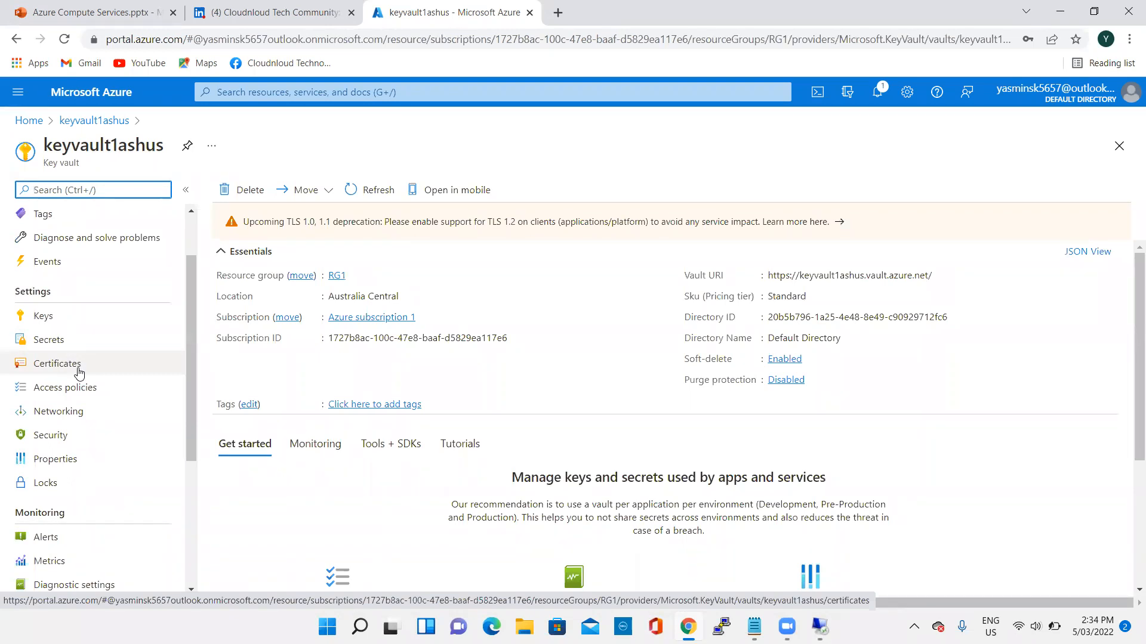
click(56, 315)
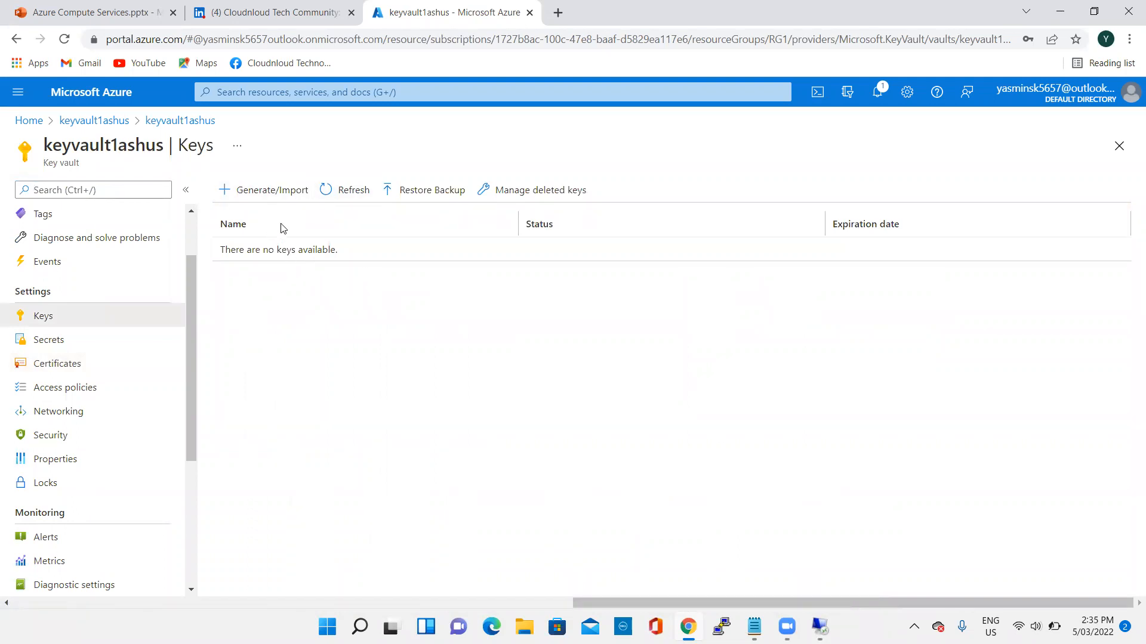
click(260, 192)
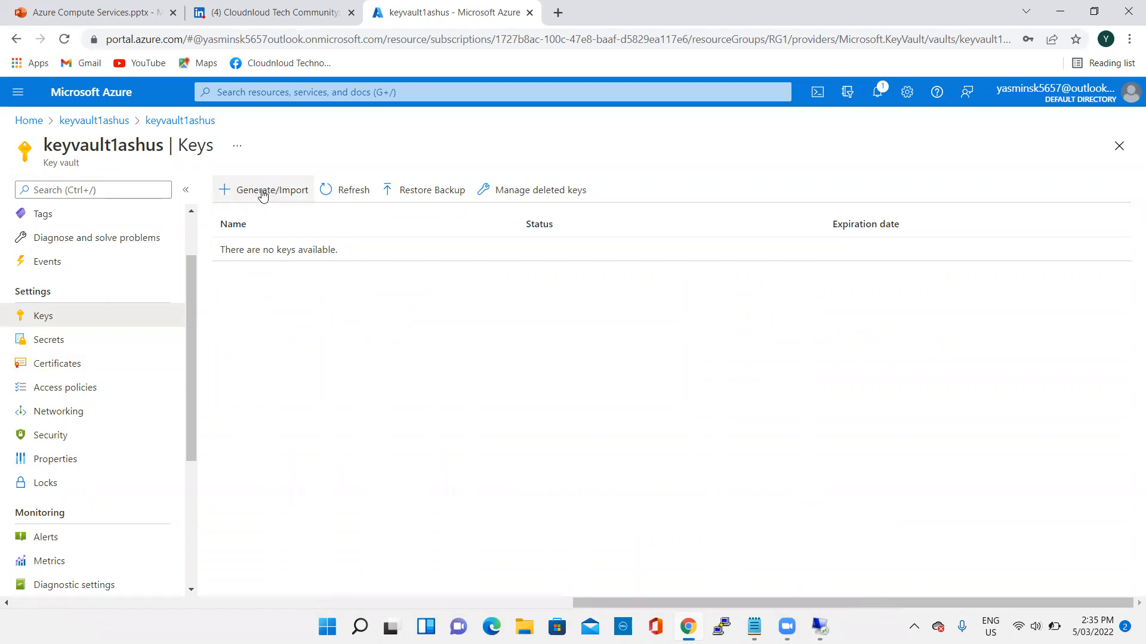
click(300, 243)
text(Key1)
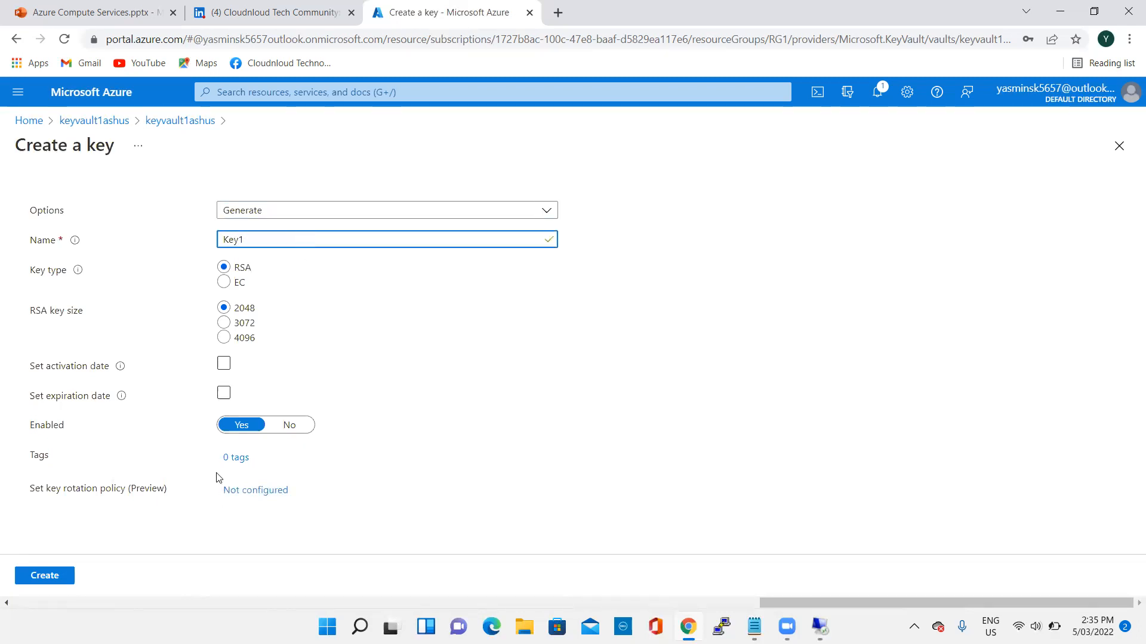
click(39, 578)
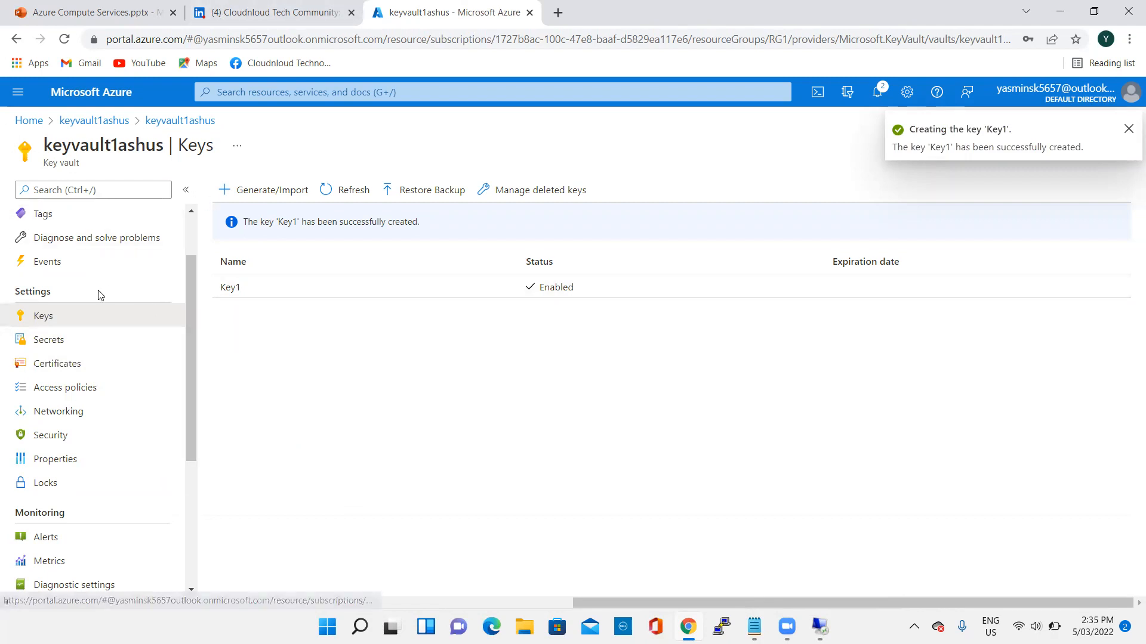
- Switch to the Azure Compute Services presentation in PowerPoint and show slide 12, Azure Disk Encryption with CMK
click(92, 13)
scroll(23, 474, down, 7)
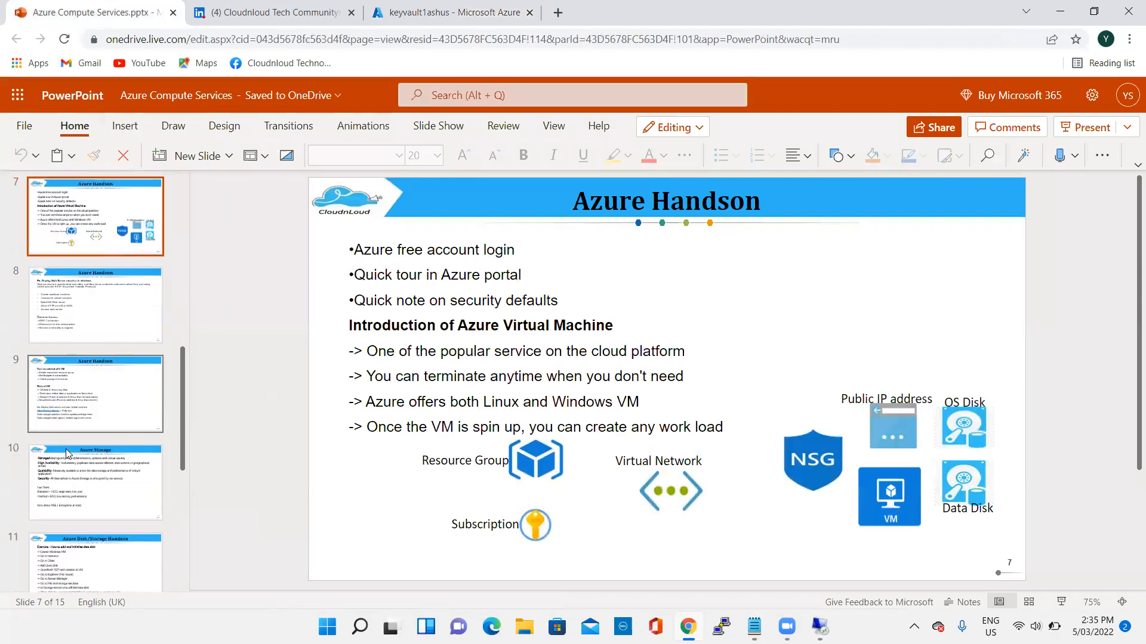
click(95, 361)
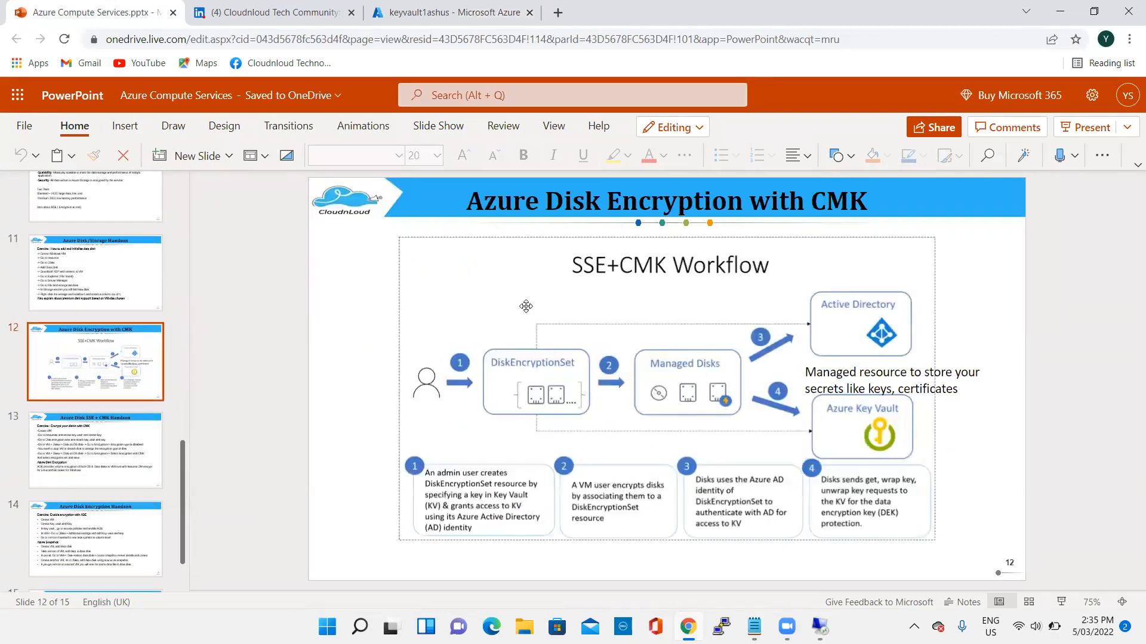
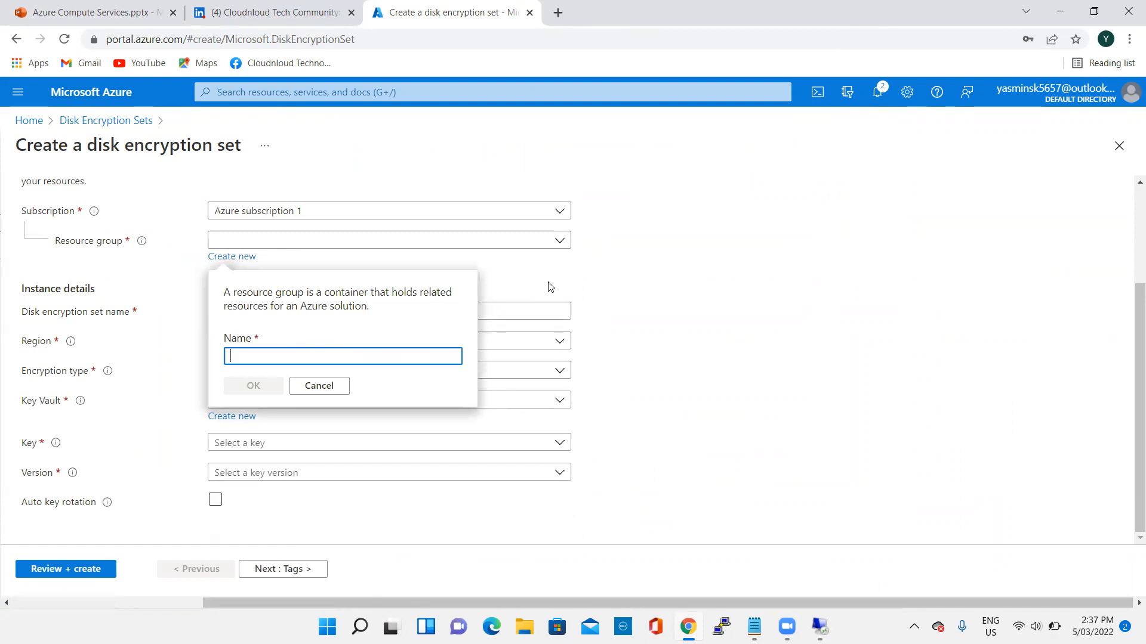
- Assign the disk encryption set to resource group RG1 and name it Diskset
click(437, 239)
click(291, 316)
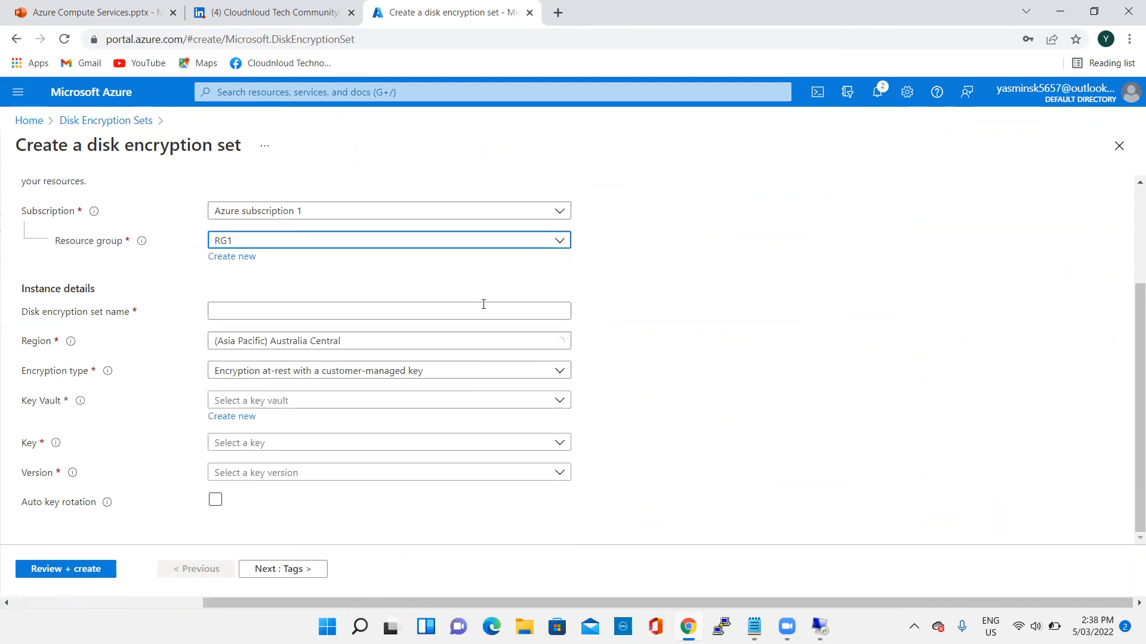
click(311, 310)
text(Diskset)
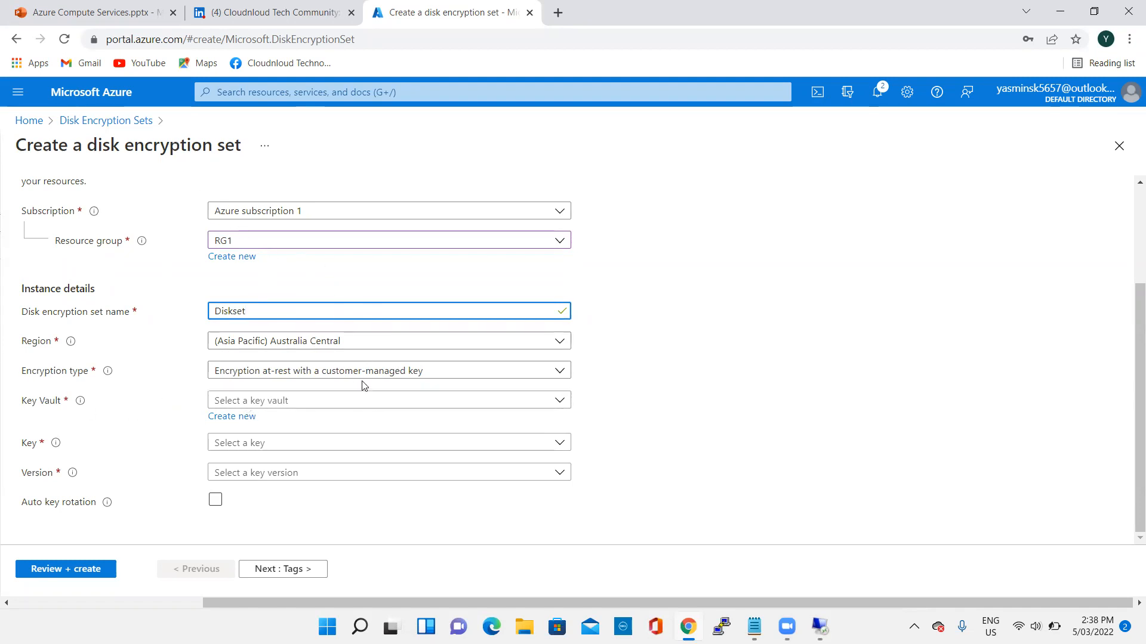
- Select the current version of Key1 from key vault keyvault1ashus, and review and create the disk encryption set
click(267, 401)
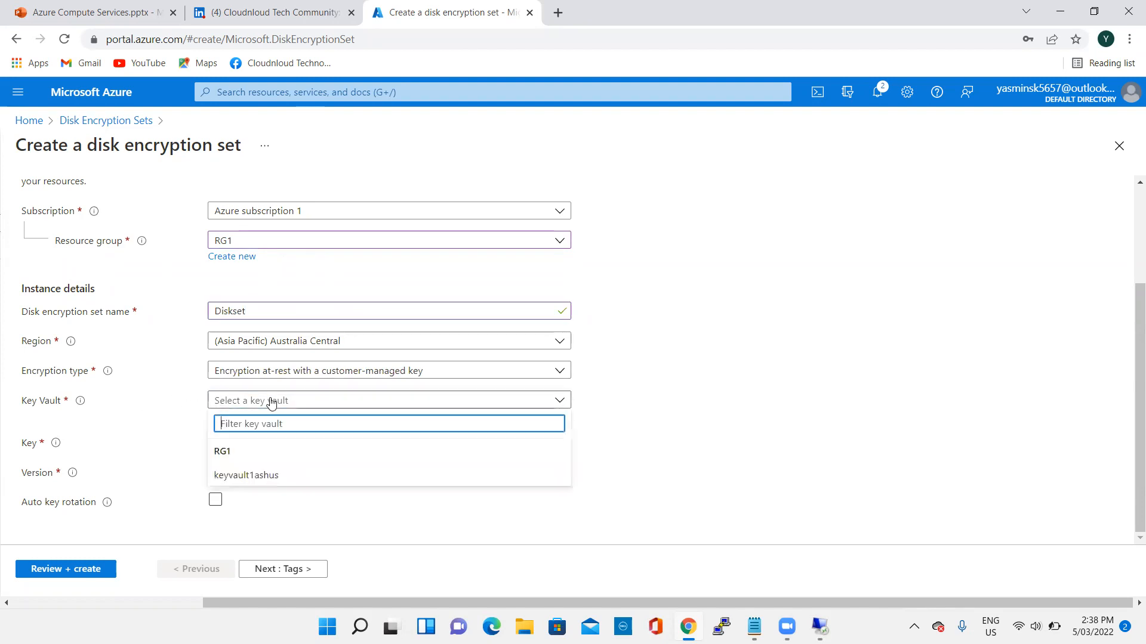
click(256, 476)
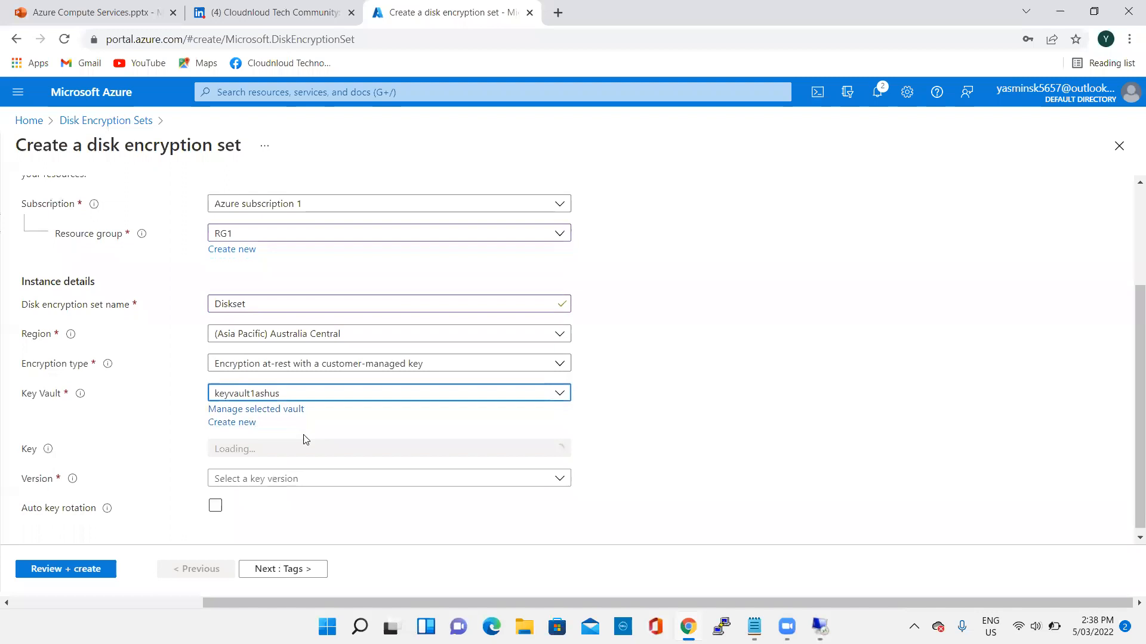
click(276, 442)
click(262, 495)
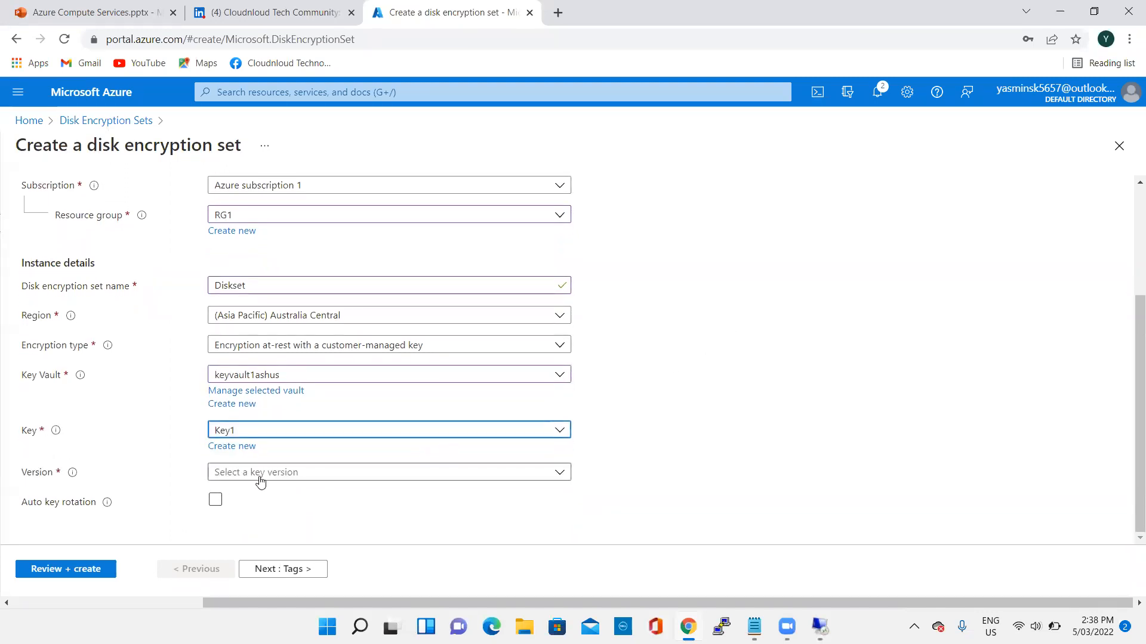
click(260, 477)
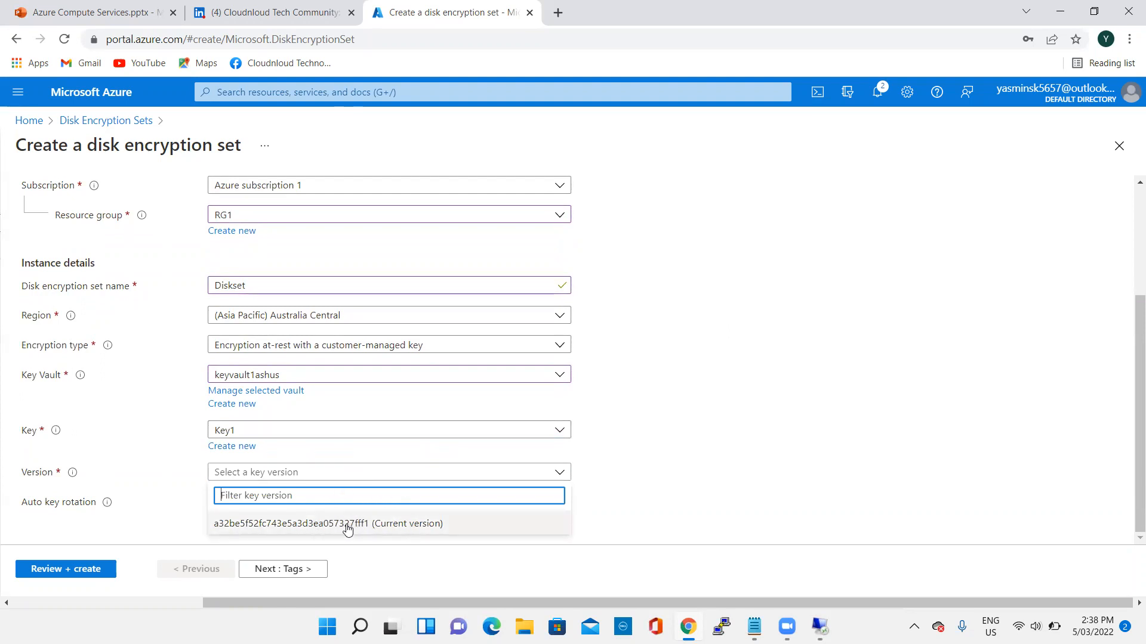
click(301, 528)
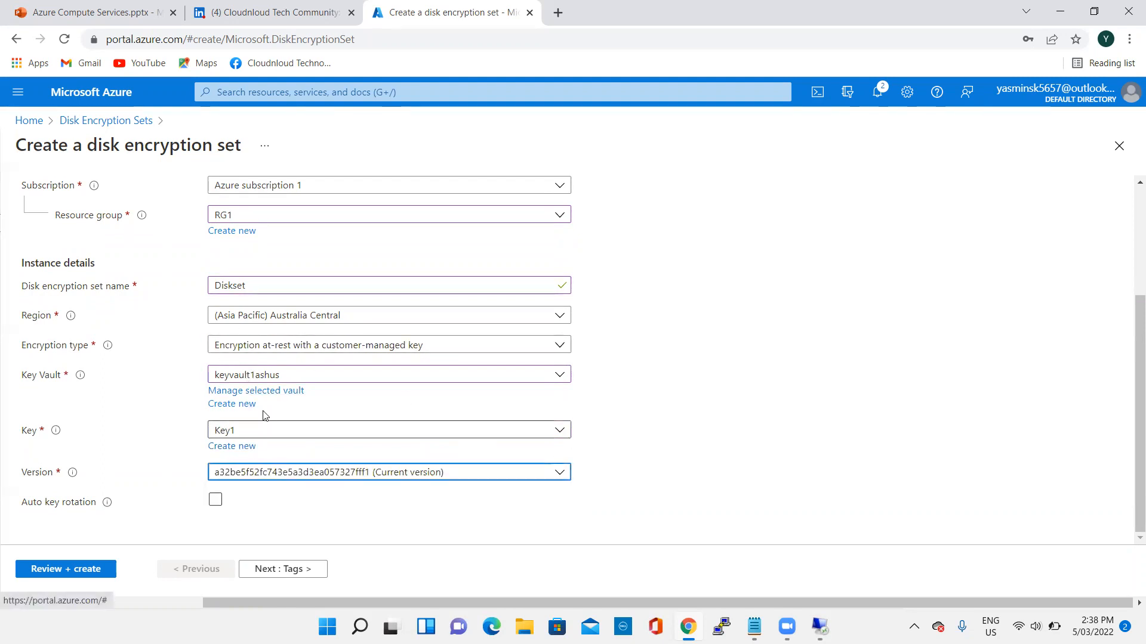
click(89, 569)
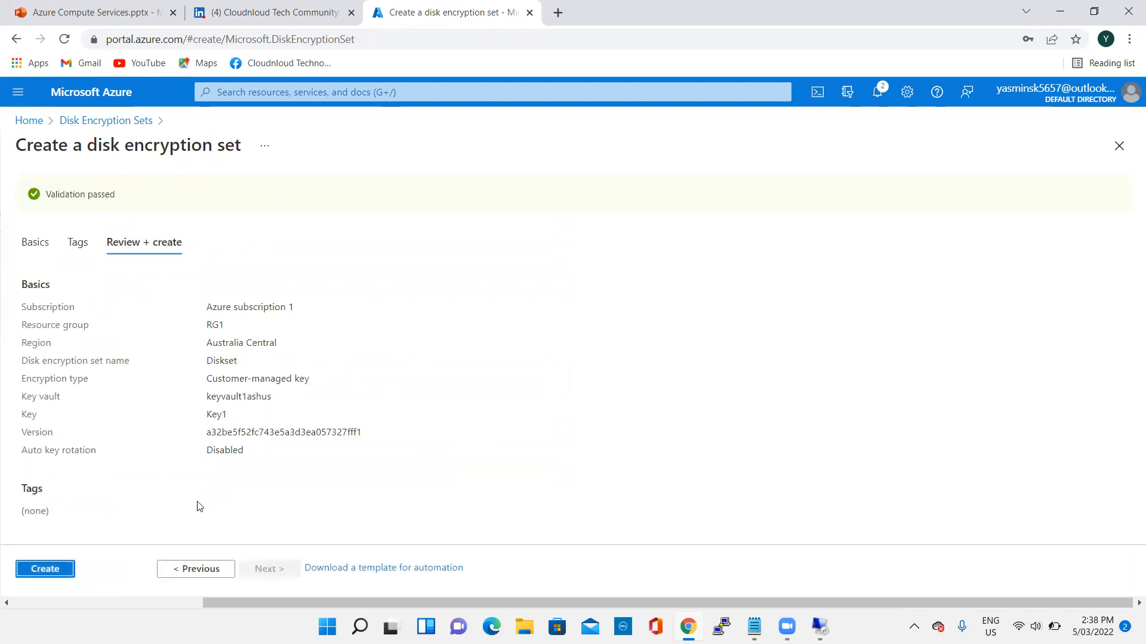
click(48, 570)
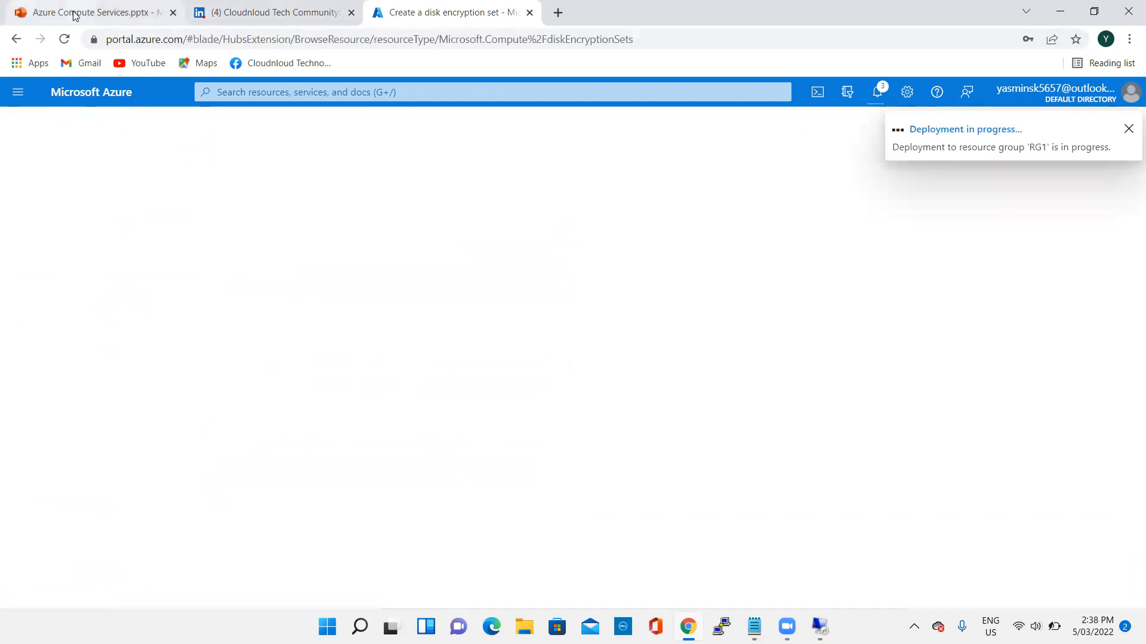
- Consult the SSE+CMK workflow slide in the PowerPoint presentation and return to the Azure deployment page
click(36, 10)
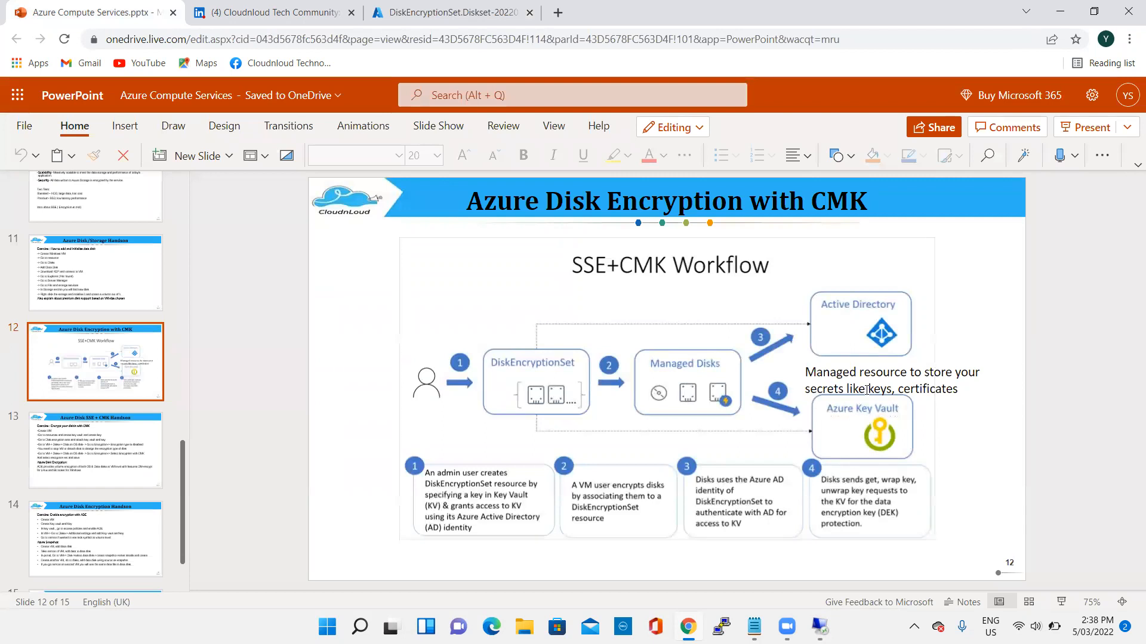
click(835, 440)
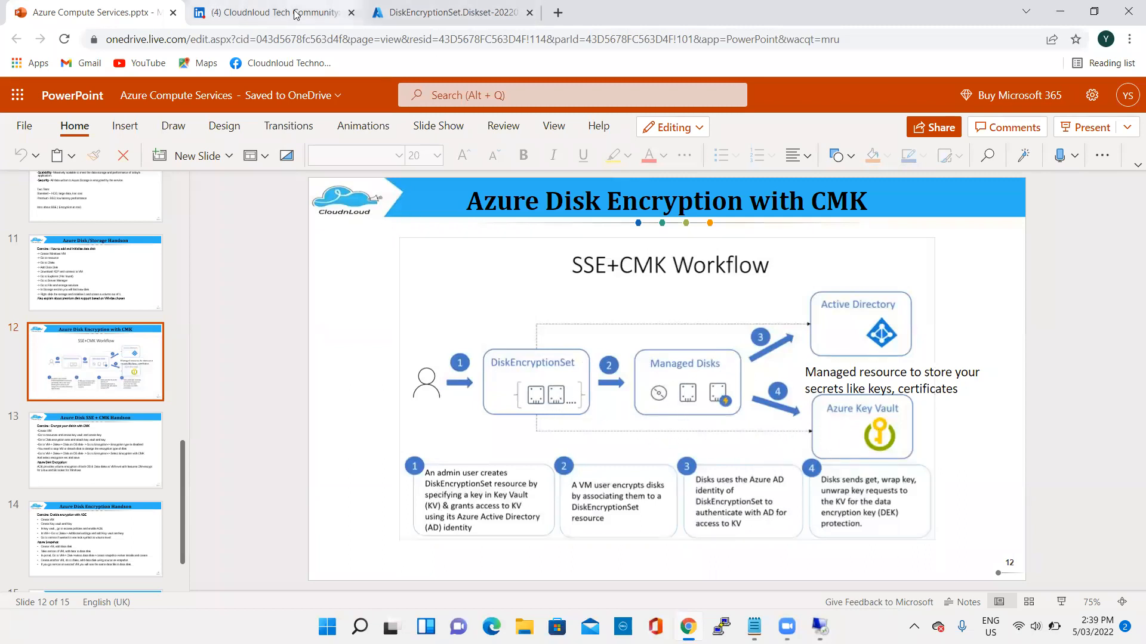
click(447, 12)
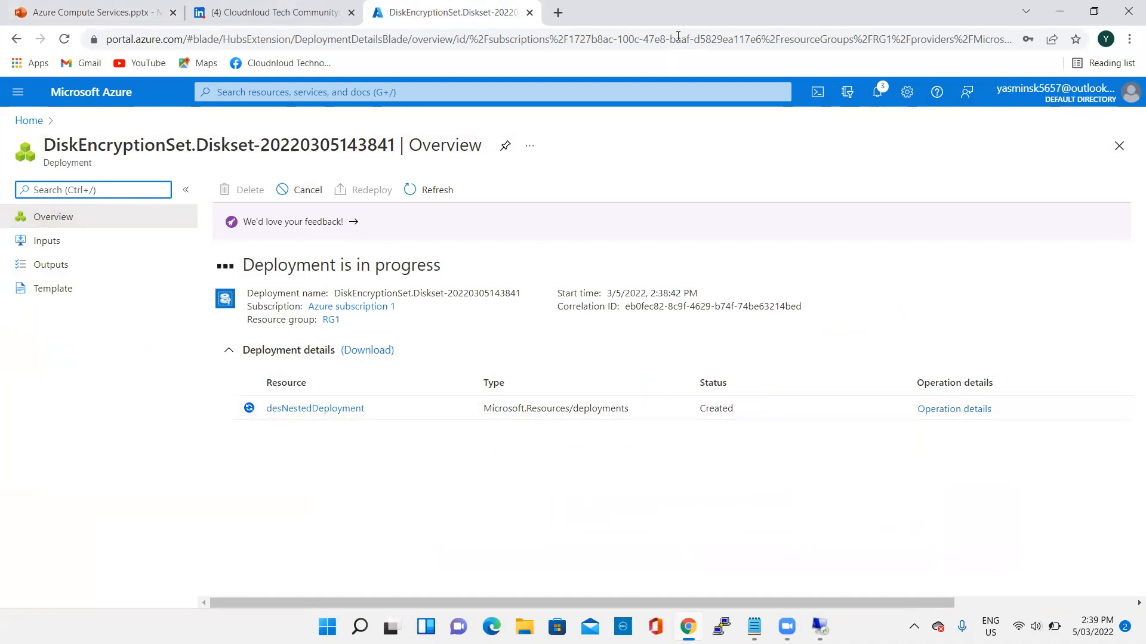
click(84, 12)
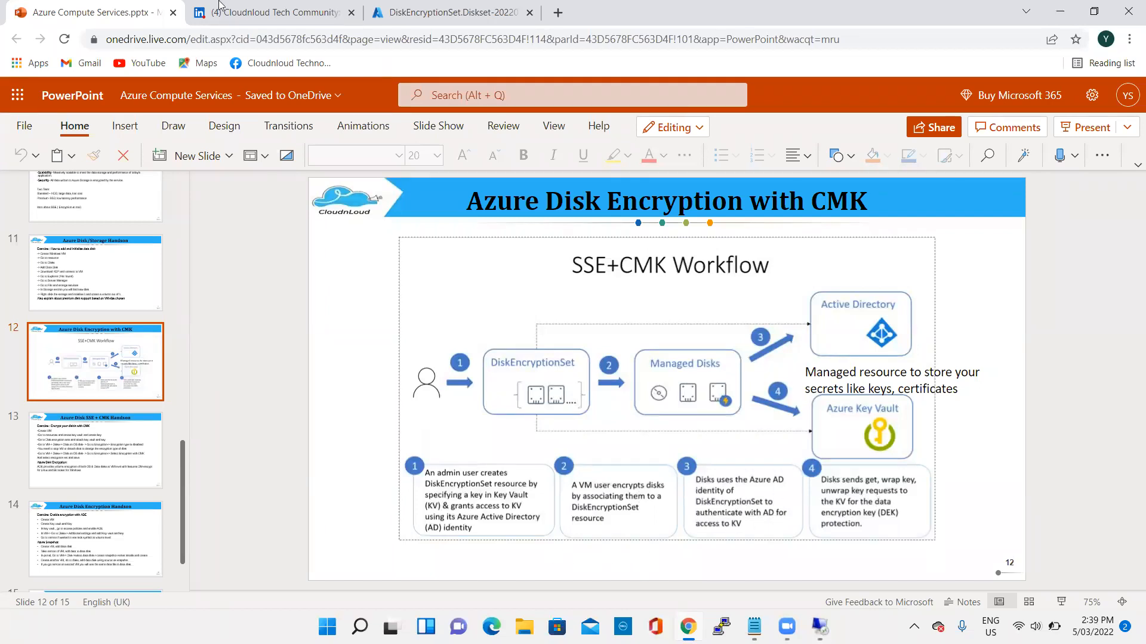
click(448, 12)
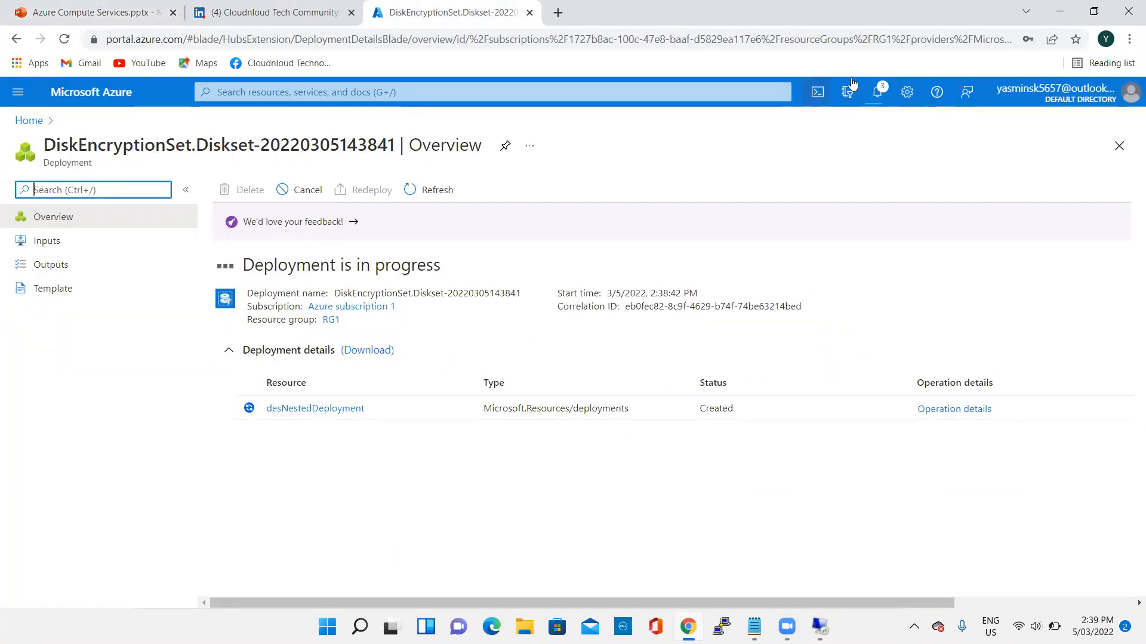
- Check the portal notifications for the status of the disk encryption set deployment
click(877, 92)
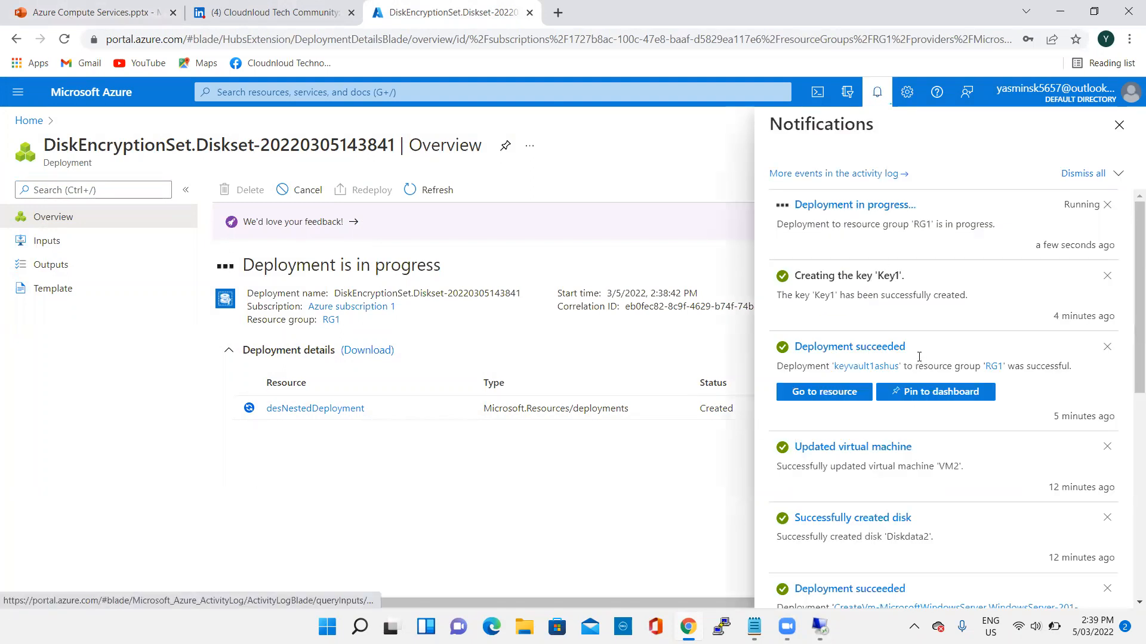
scroll(931, 274, down, 1)
scroll(931, 275, down, 3)
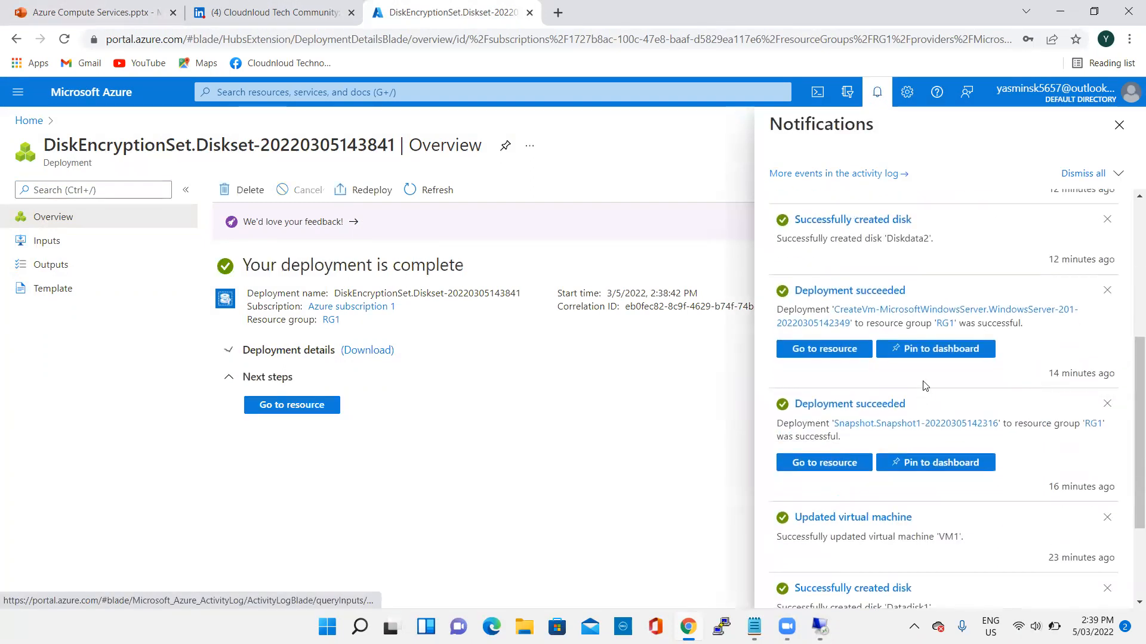
scroll(926, 387, up, 4)
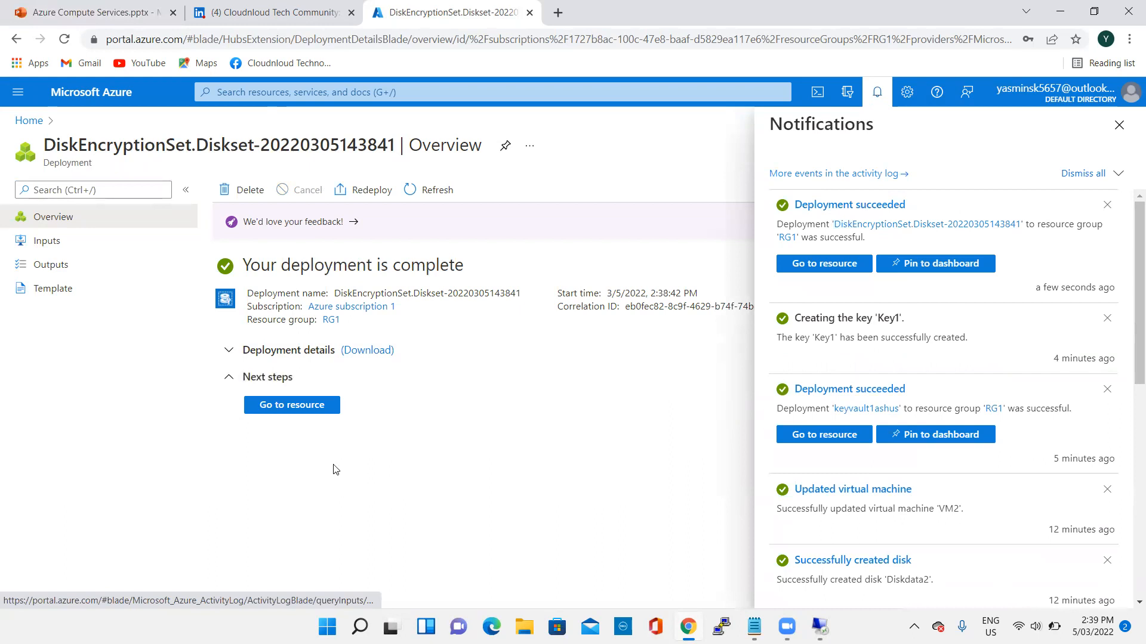
click(1119, 126)
- Open the deployed Diskset resource and grant it permissions to the key vault keyvault1ashus
click(296, 410)
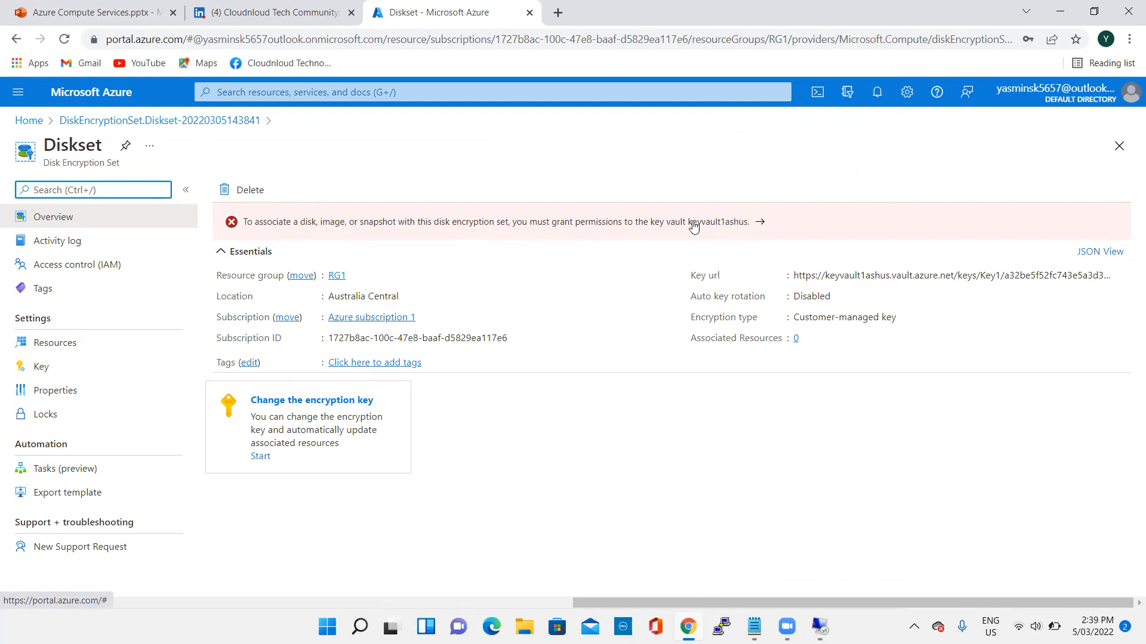
click(437, 221)
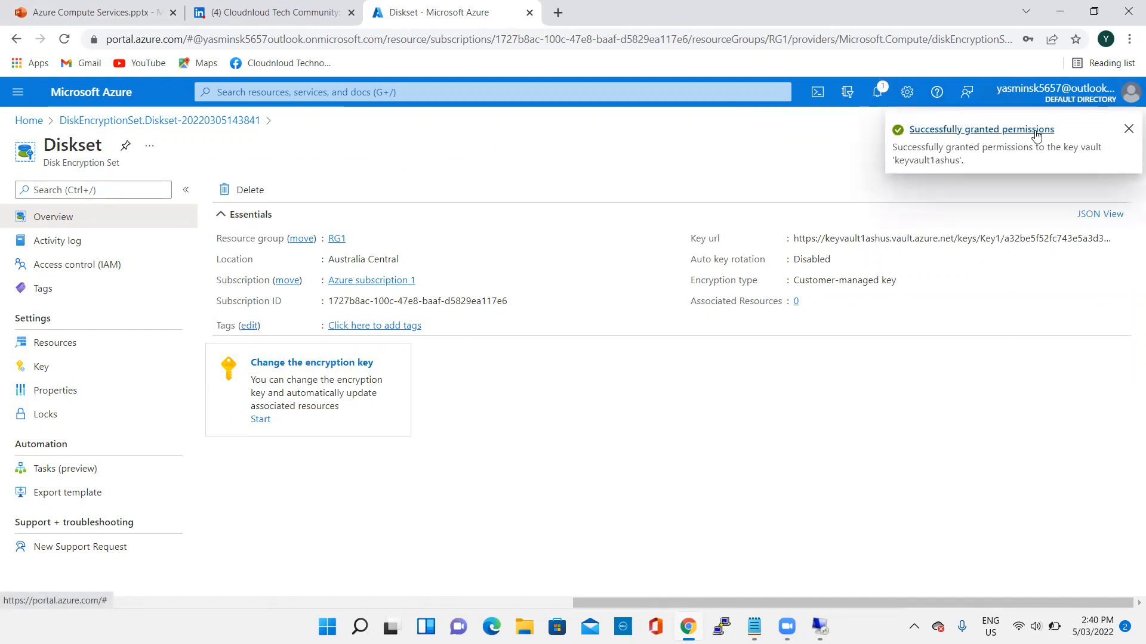
click(1128, 128)
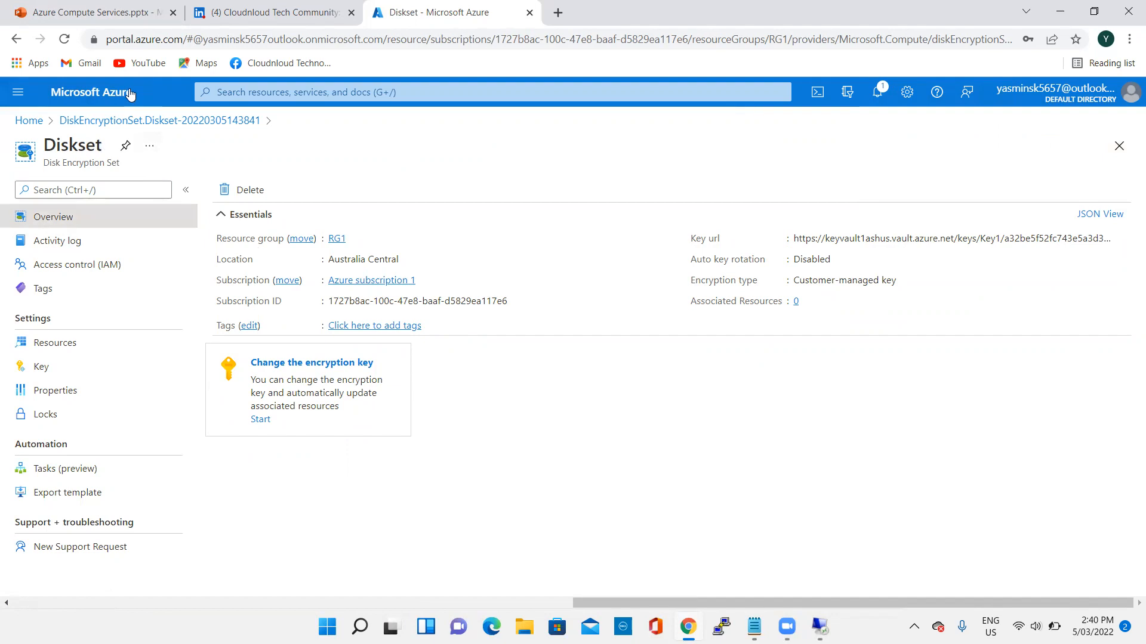
- Open the disk settings of virtual machine VM2 and add a new data disk named Diskdata3
click(51, 127)
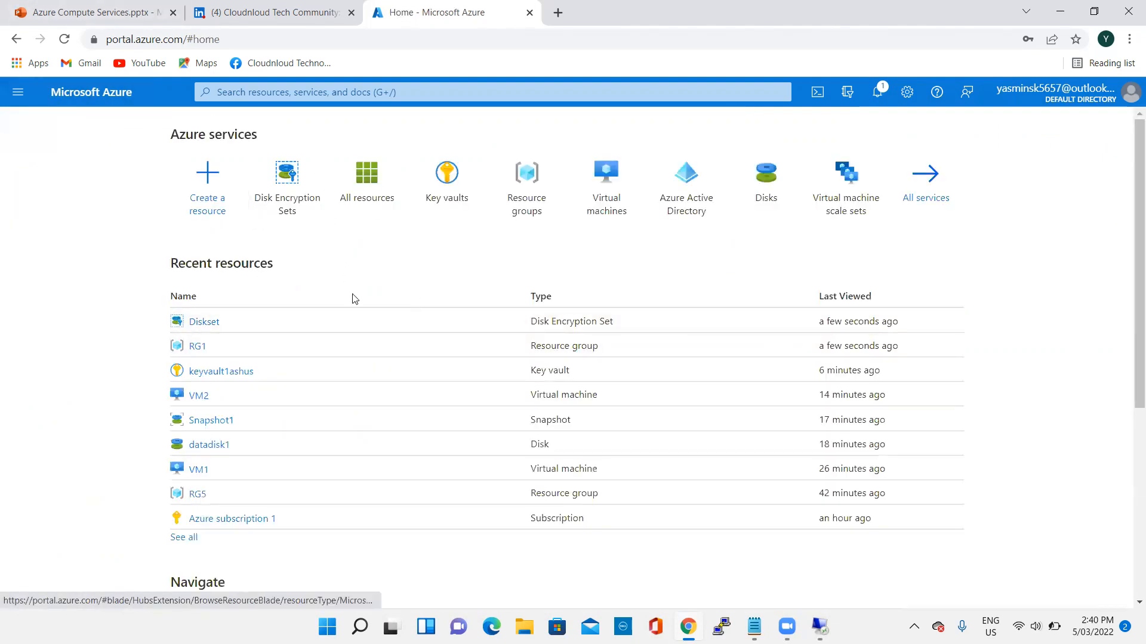
click(192, 395)
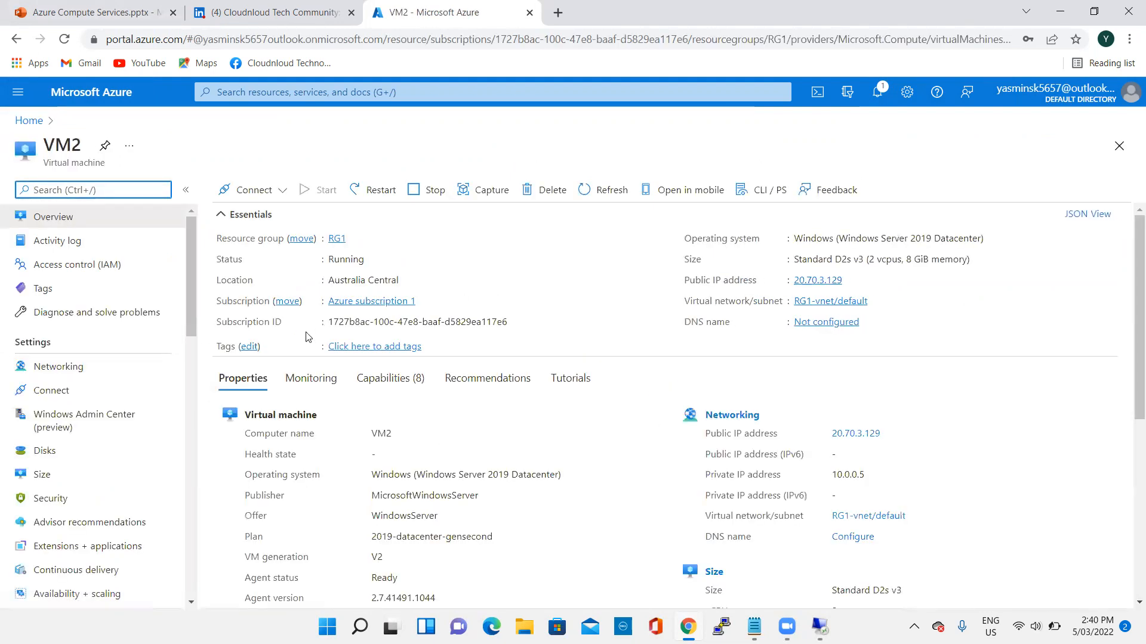
scroll(133, 421, down, 2)
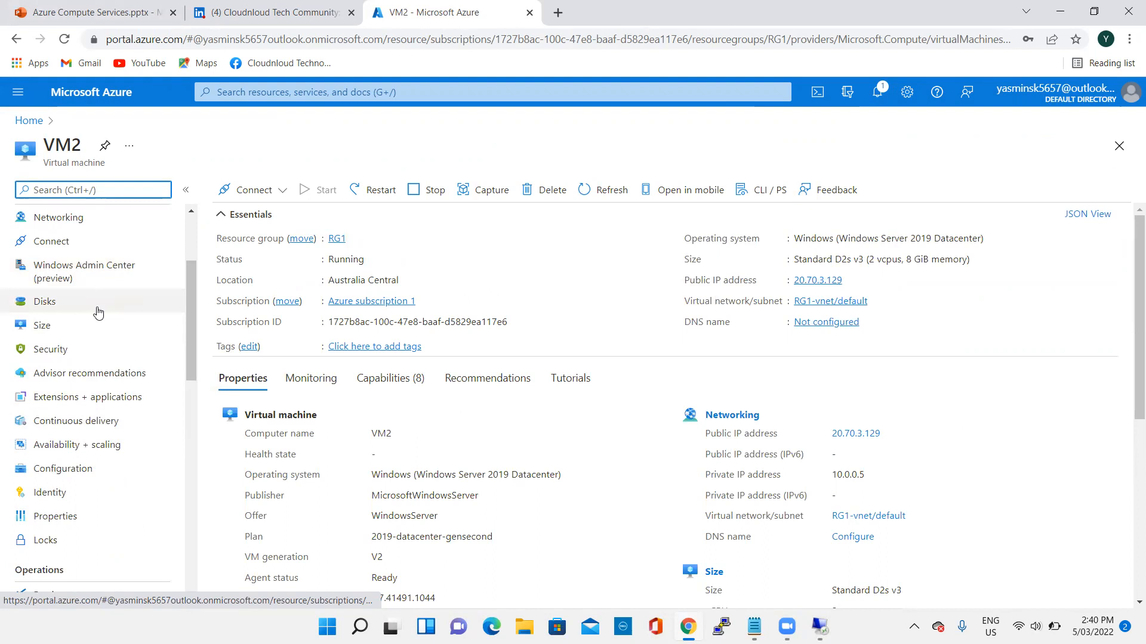
click(101, 302)
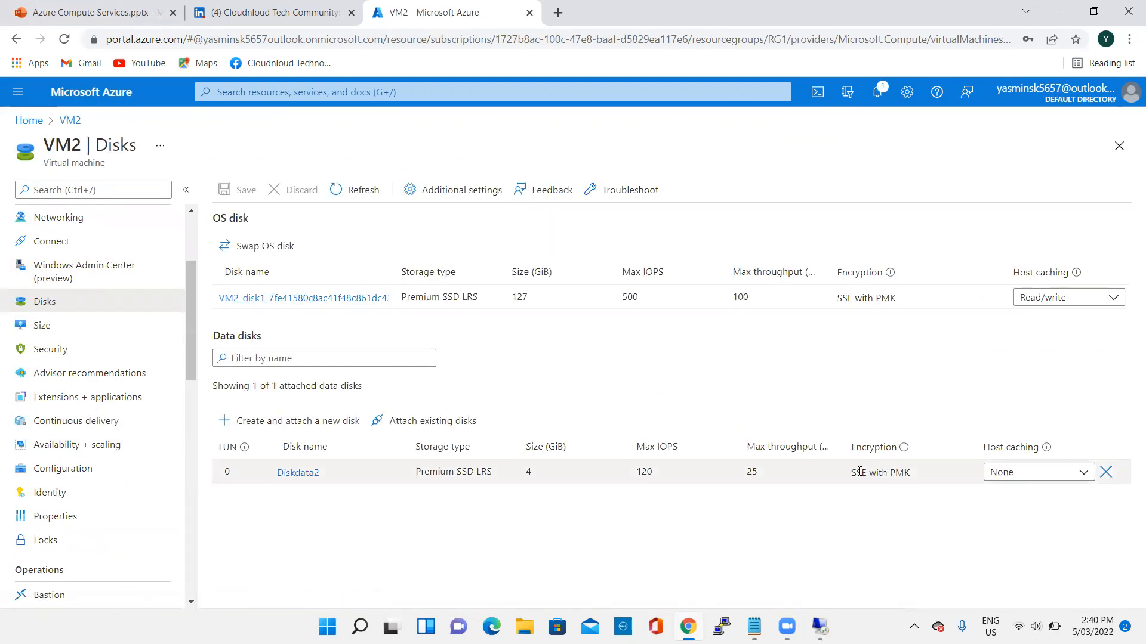
click(305, 429)
text(Diskdat)
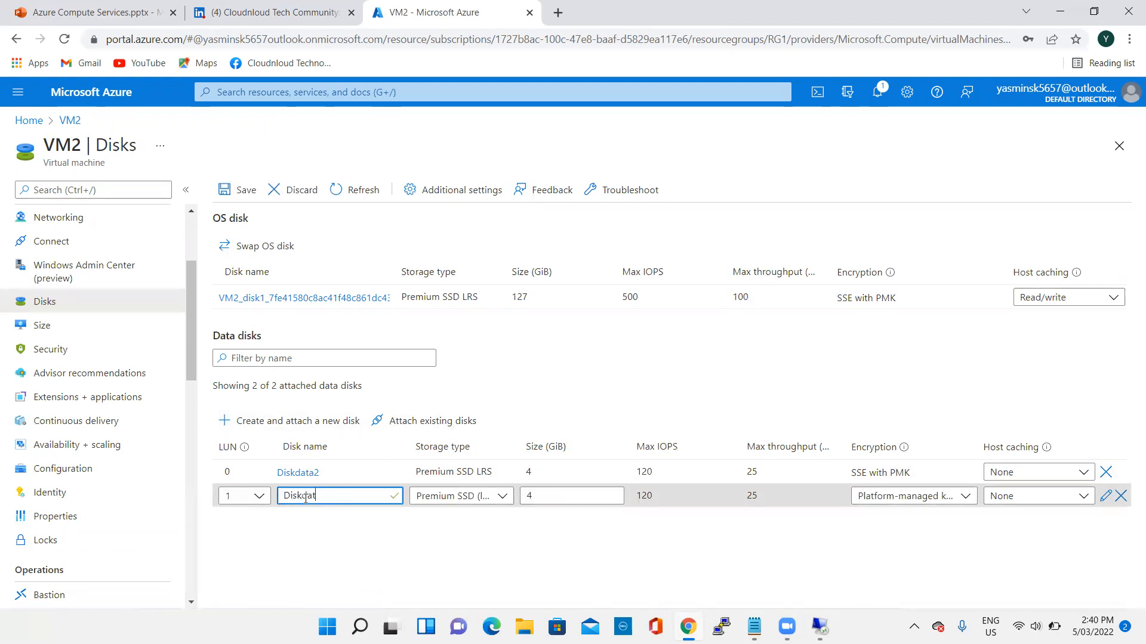
text(a3)
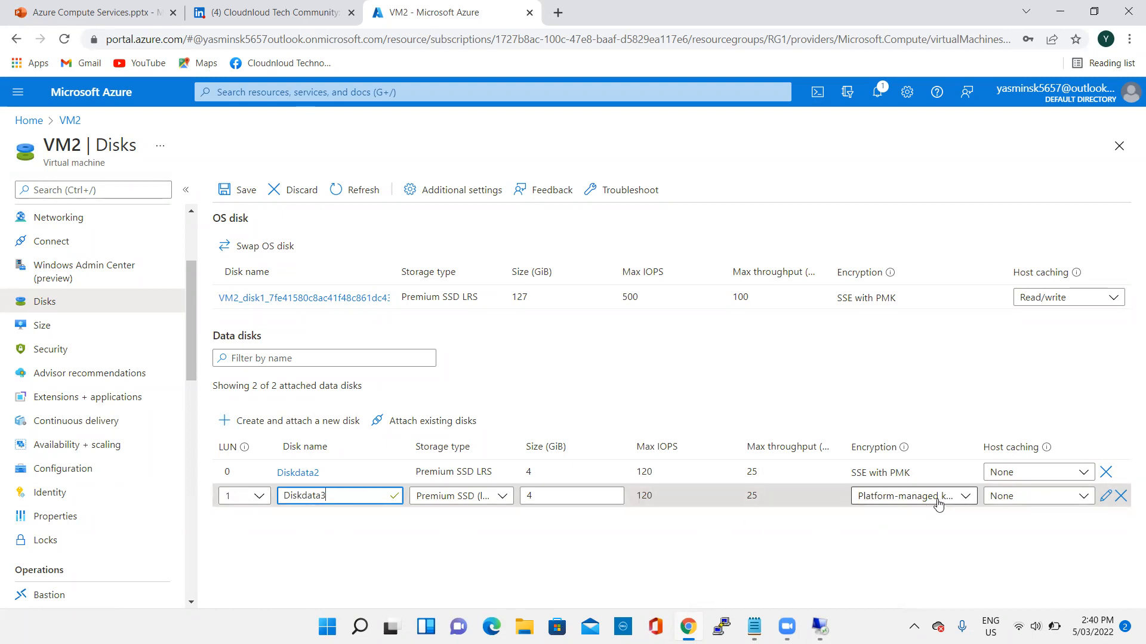
- Try to set Diskdata3's encryption type to Encryption at-rest with a customer-managed key, using the disk encryption set Diskset
click(964, 499)
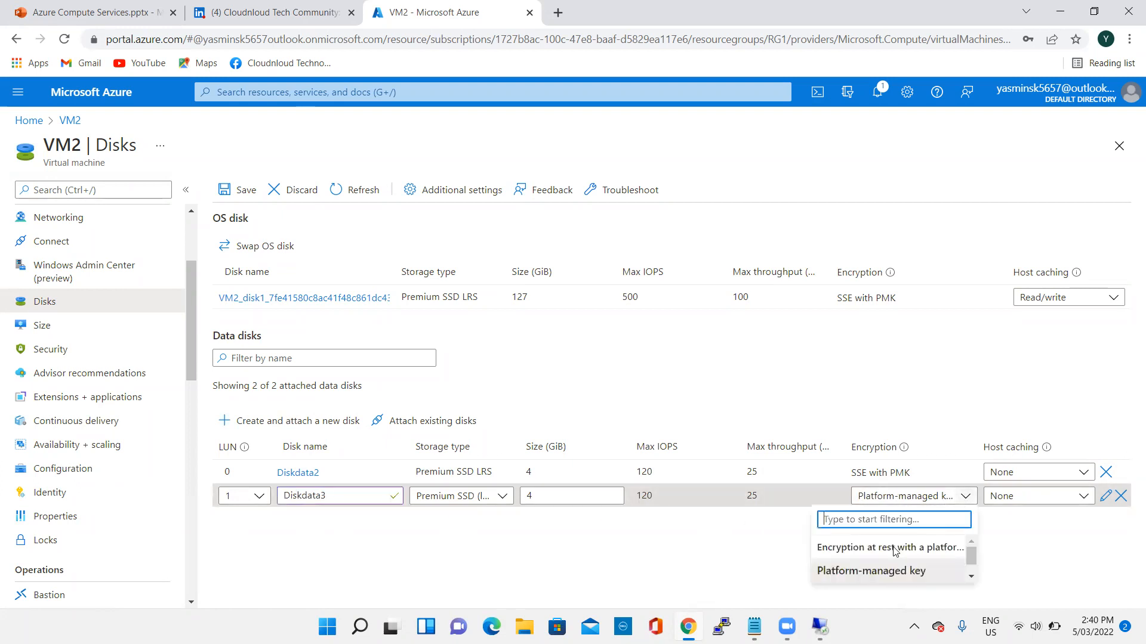
click(1105, 496)
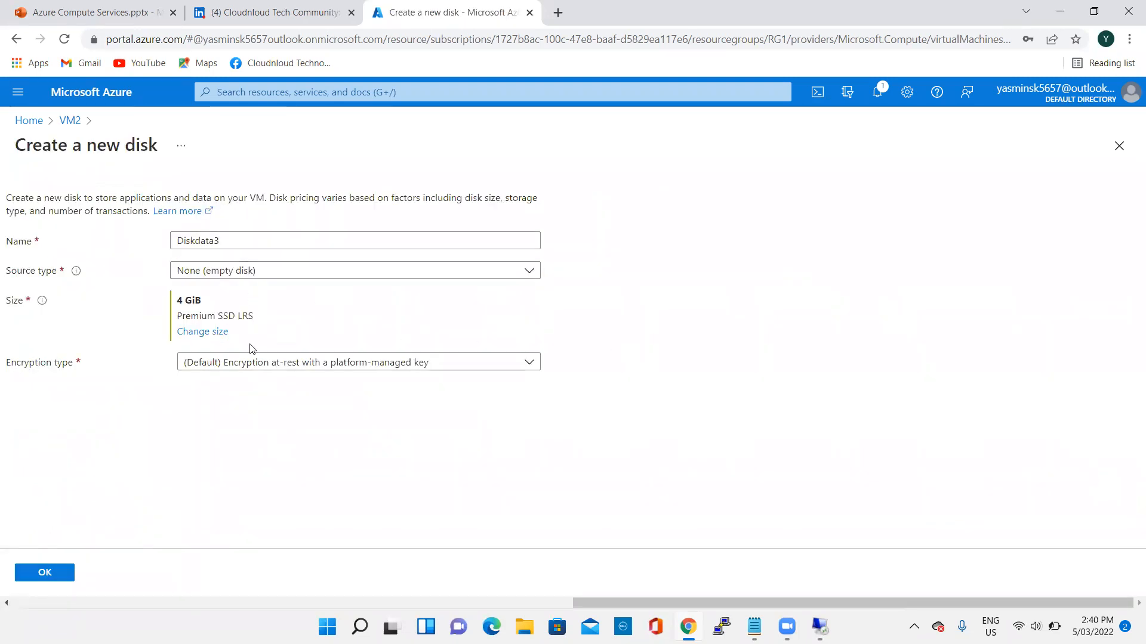
click(328, 365)
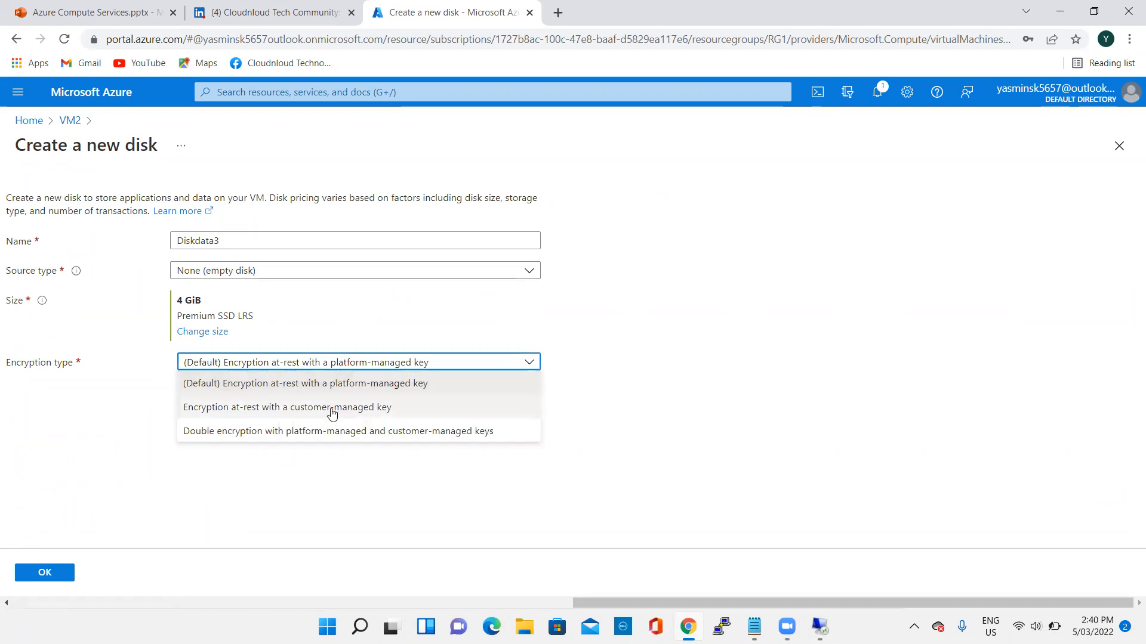
click(330, 408)
click(351, 396)
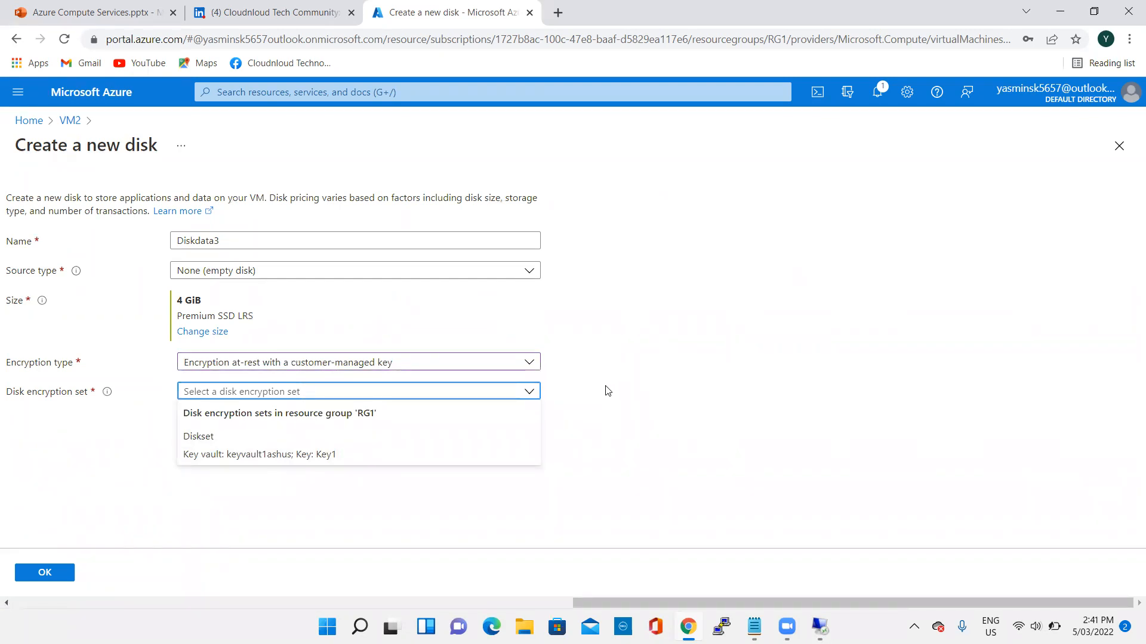
click(614, 386)
click(346, 393)
click(265, 451)
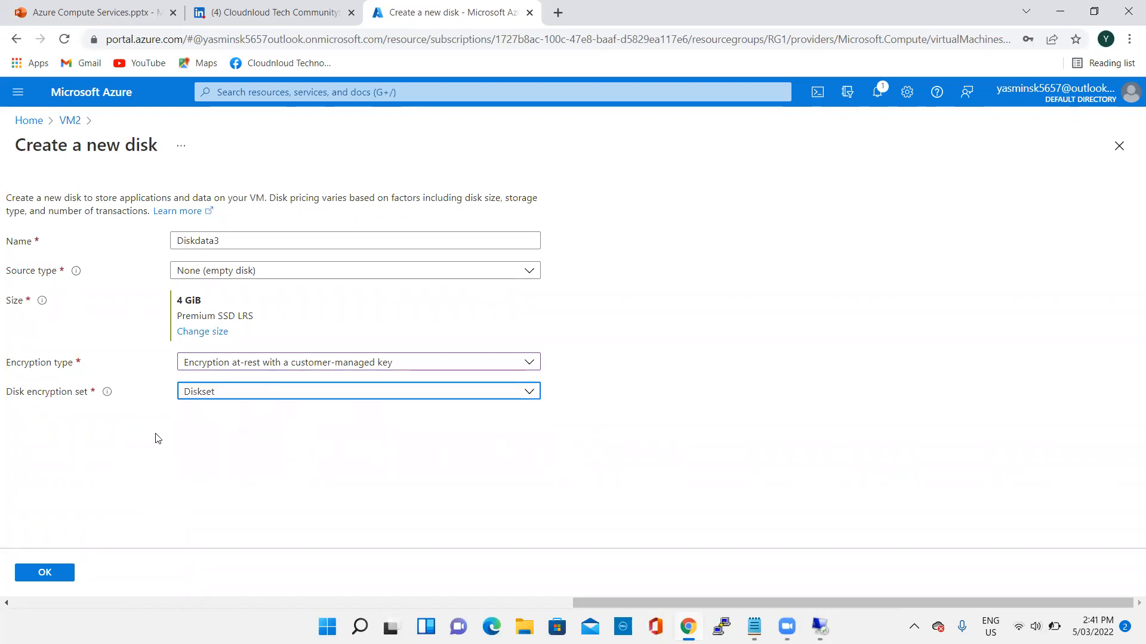
click(56, 574)
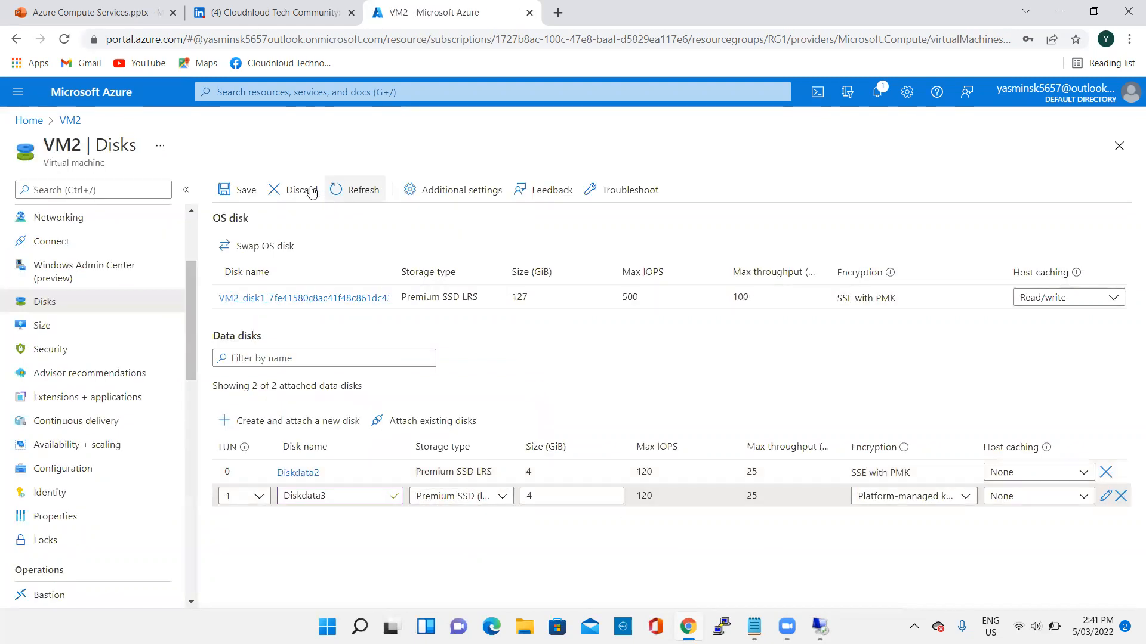
- Save the disk changes to VM2 and dismiss the notification
click(232, 188)
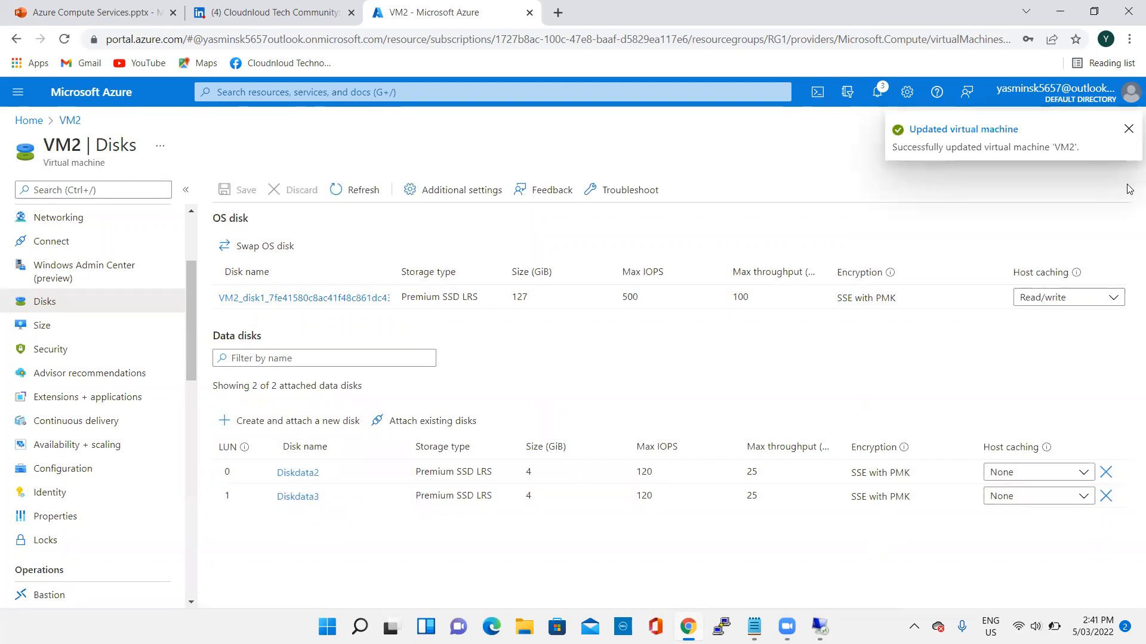
click(1129, 131)
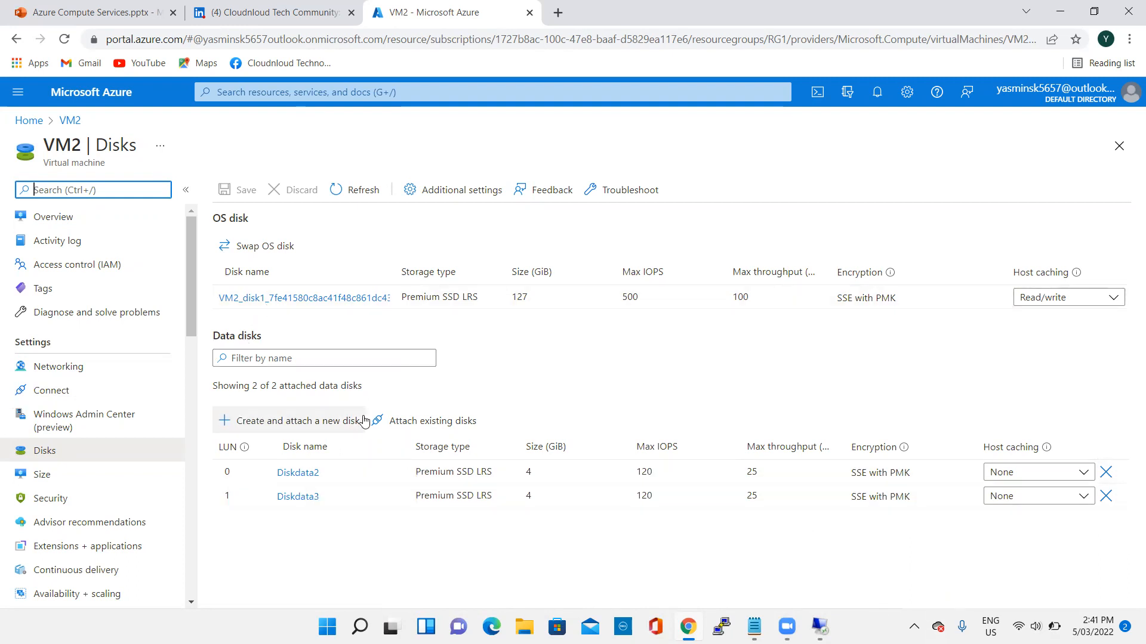
- Add another new data disk named diskdata to VM2's data disks
click(277, 422)
click(329, 521)
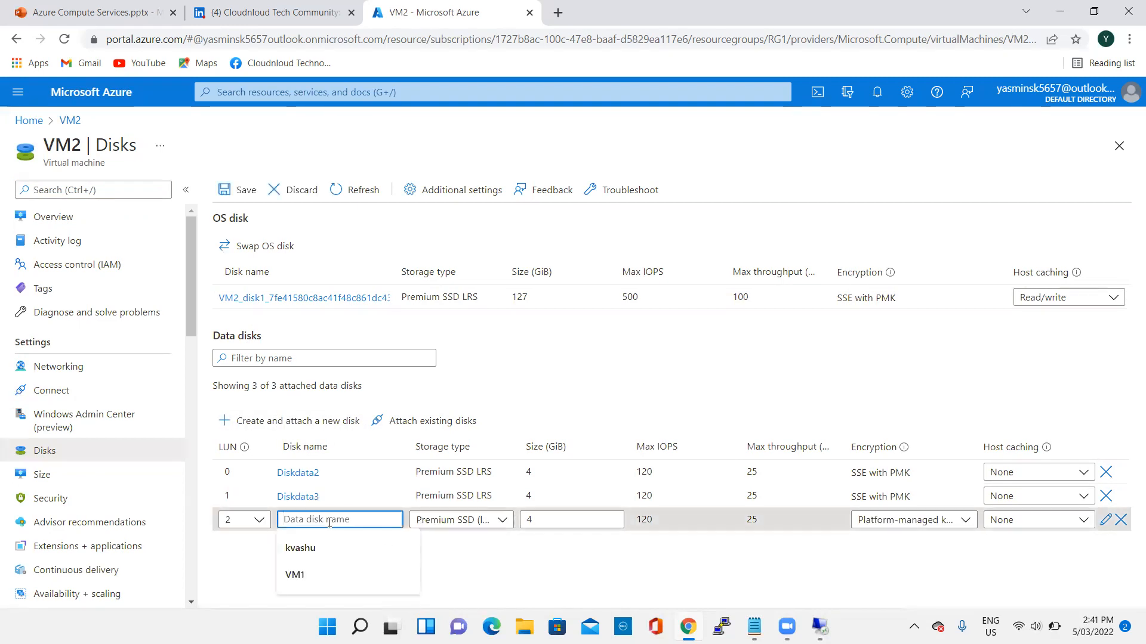
text(diskdata)
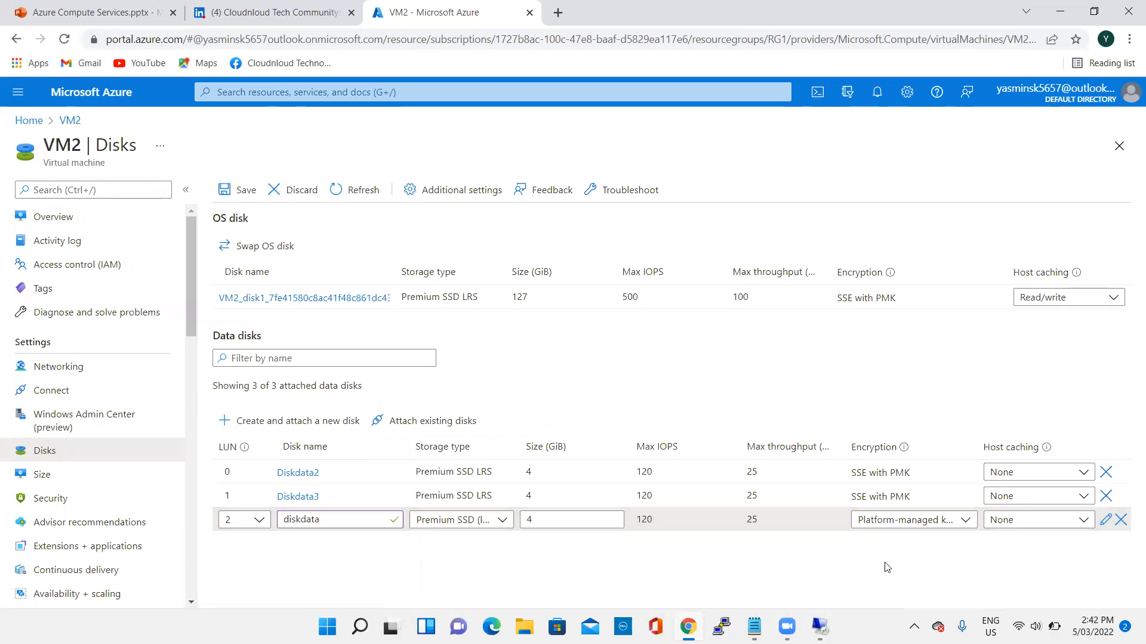
- Set diskdata's encryption to Encryption at-rest with a customer-managed key using the disk encryption set Diskset, and save VM2's disk changes
click(1105, 520)
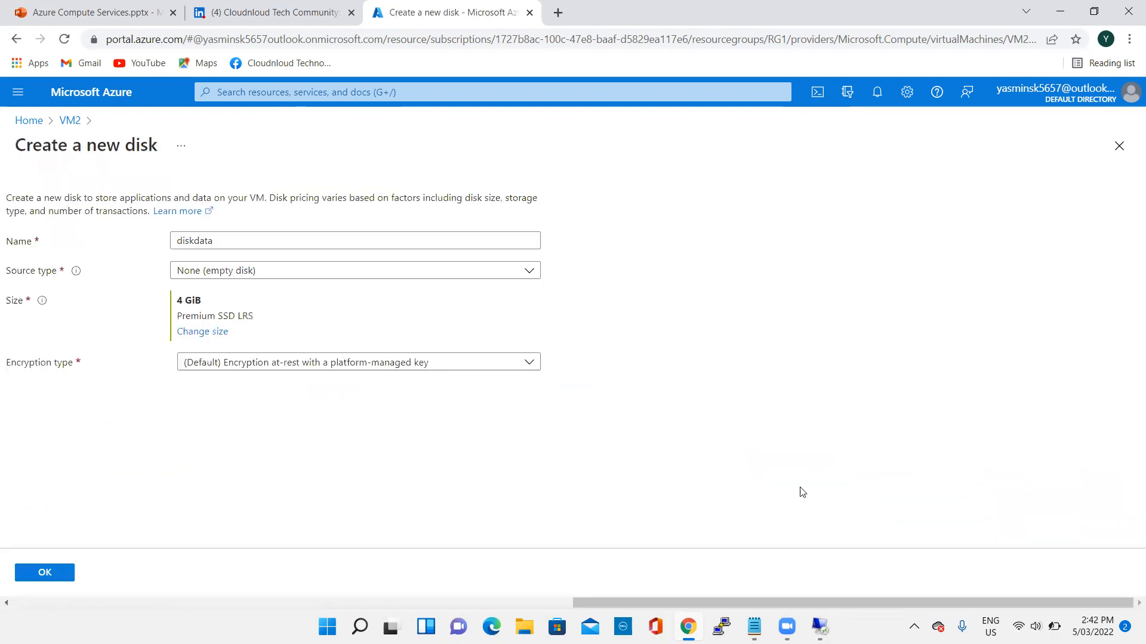
click(319, 364)
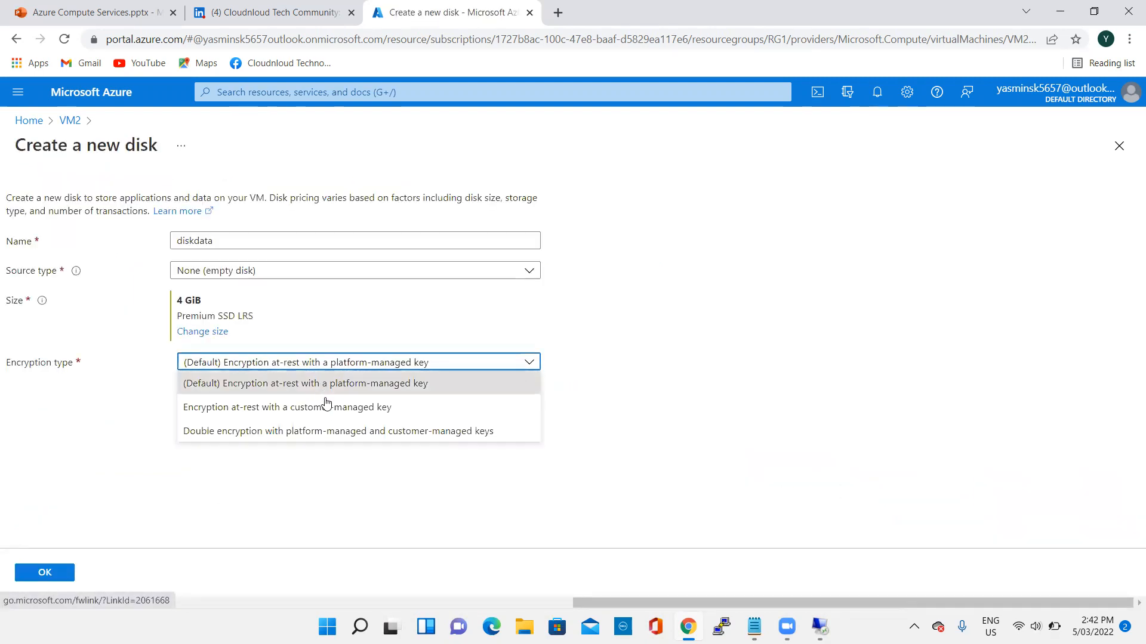
click(326, 406)
click(309, 394)
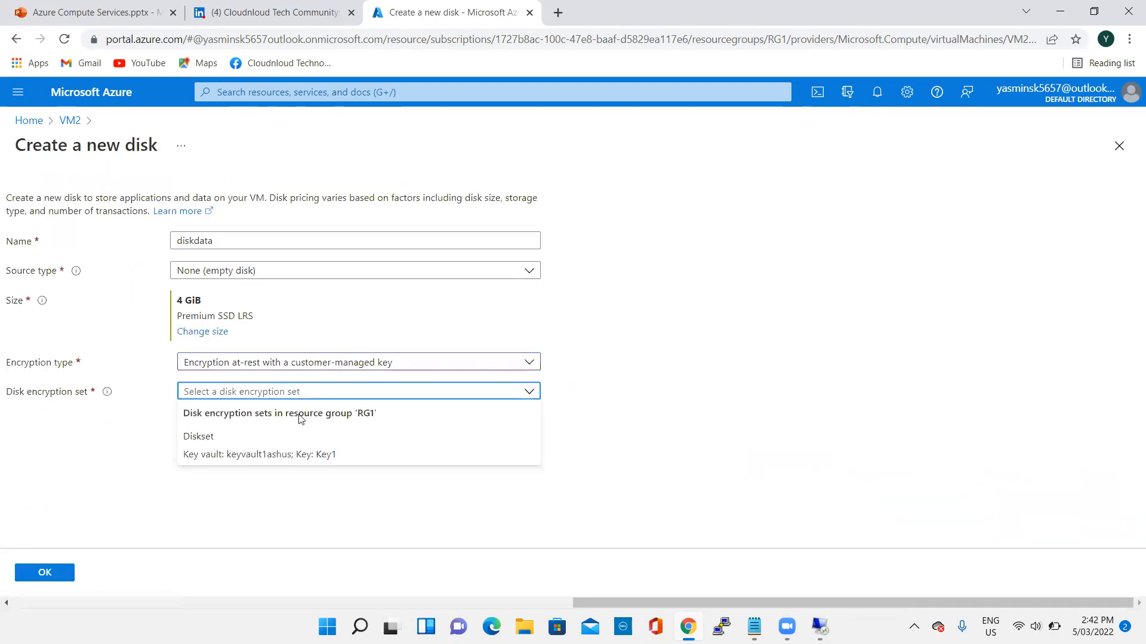
click(287, 457)
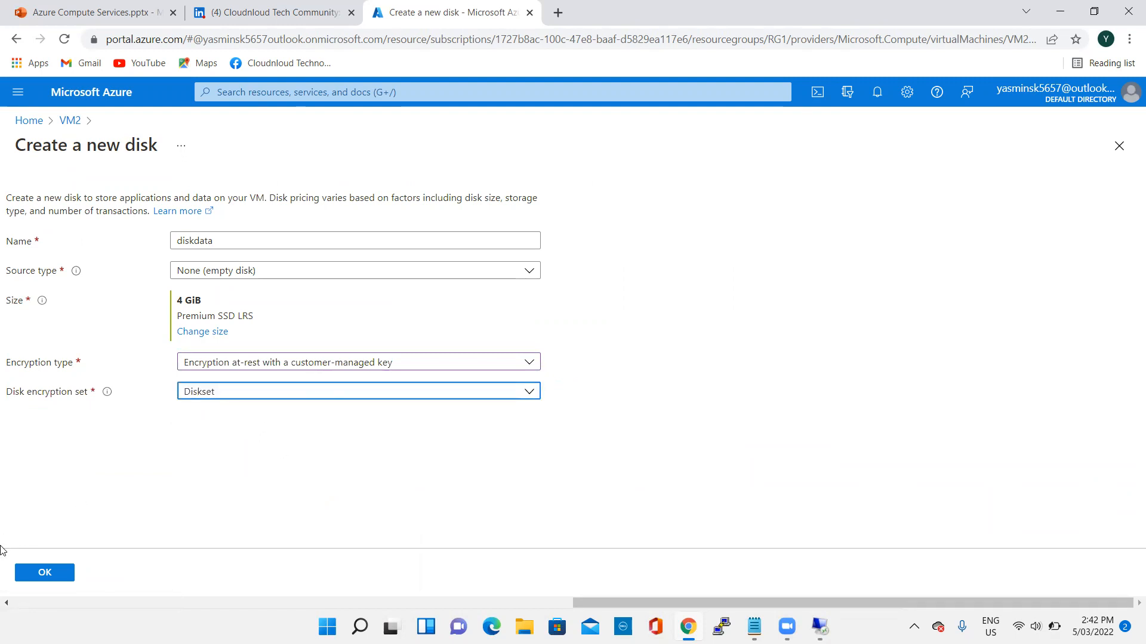
click(42, 577)
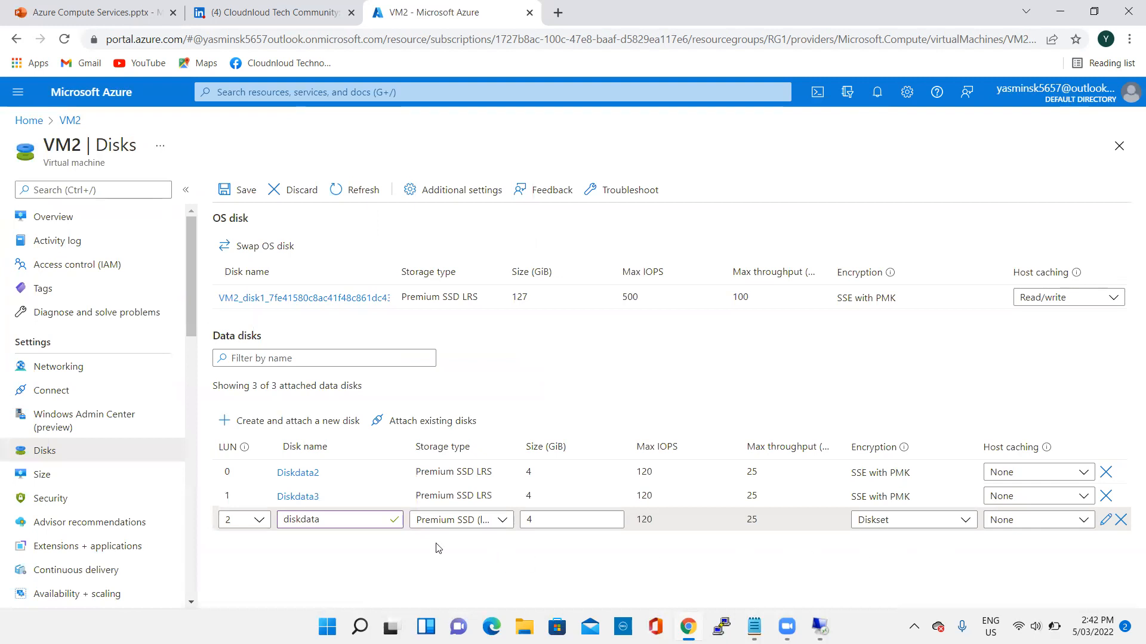
click(224, 191)
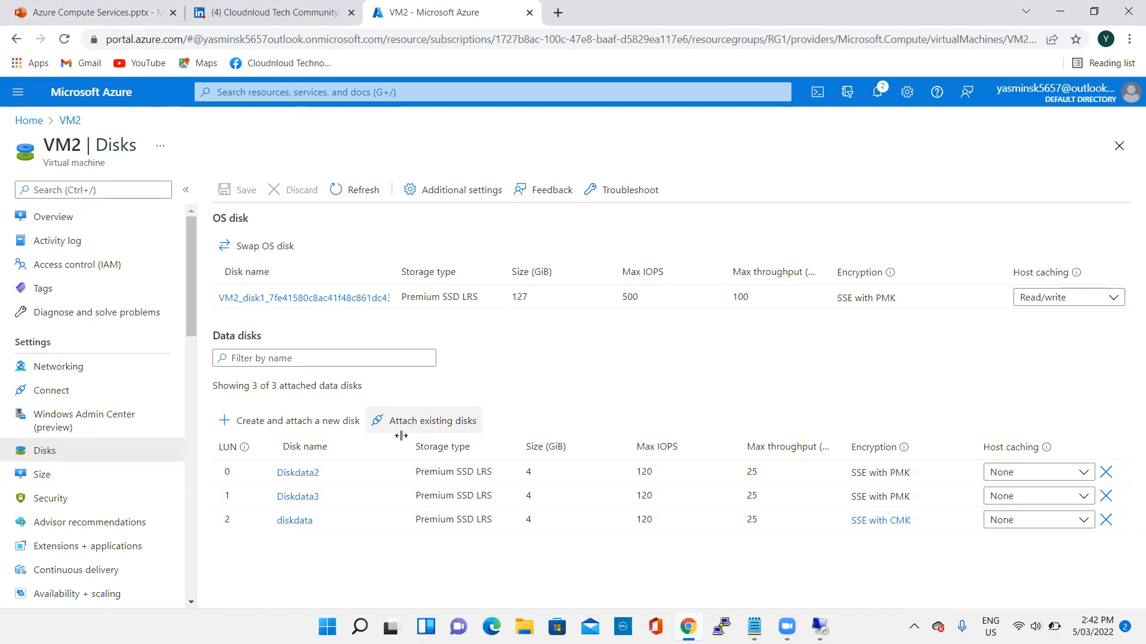
- Switch to the Azure Compute Services presentation in PowerPoint to view the Azure Disk Encryption with CMK slide
click(125, 15)
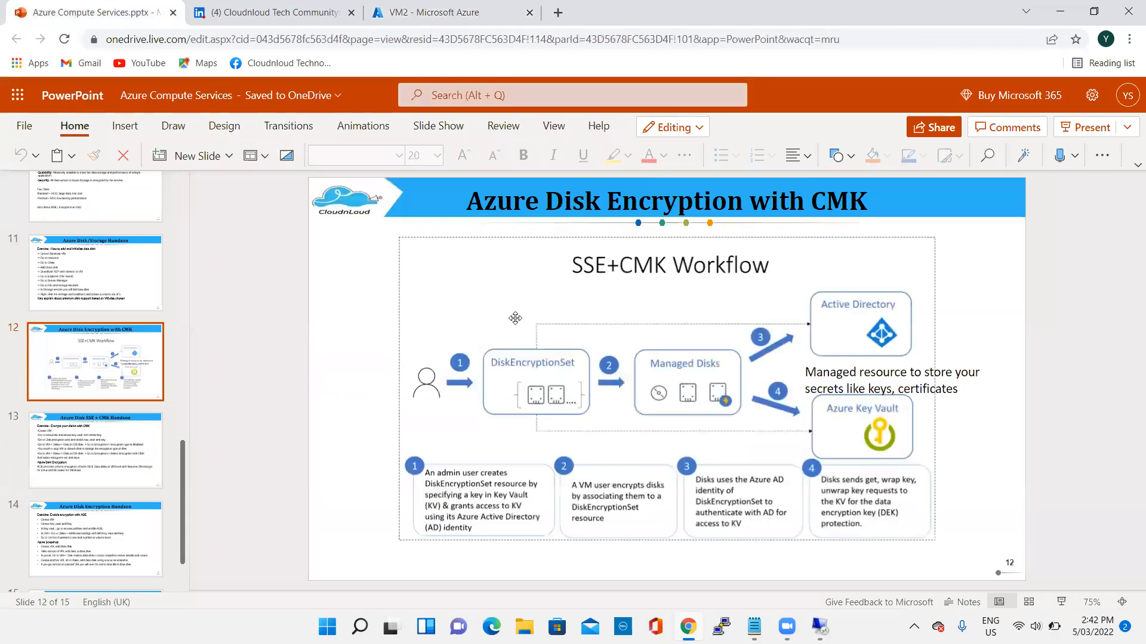
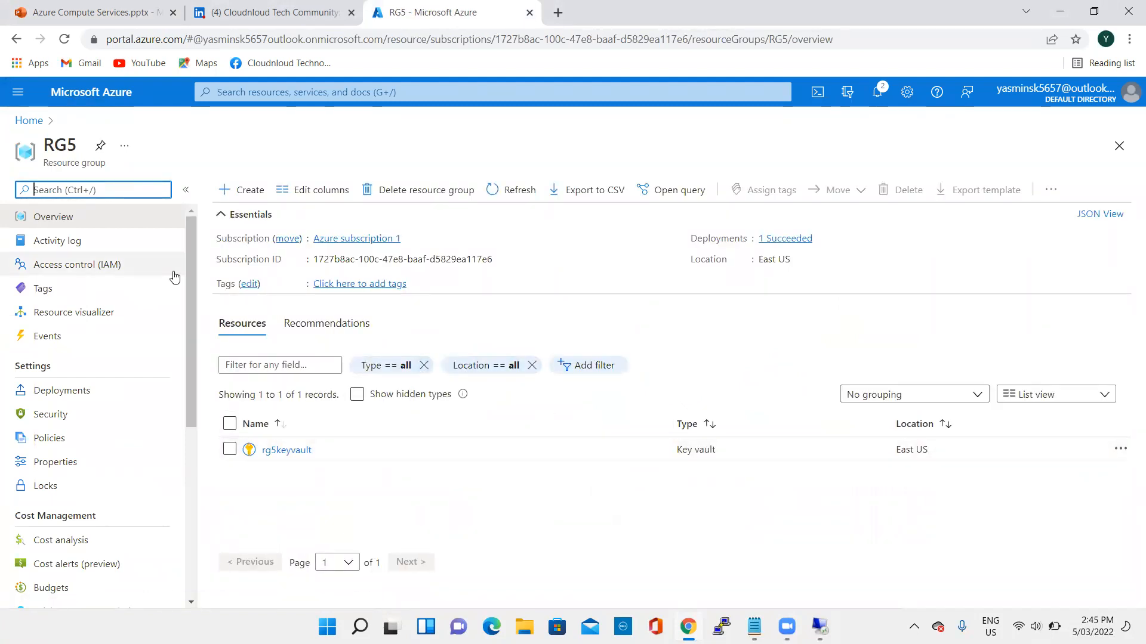
- Look at the keys stored in the rg5keyvault key vault and return to resource group RG5
click(301, 456)
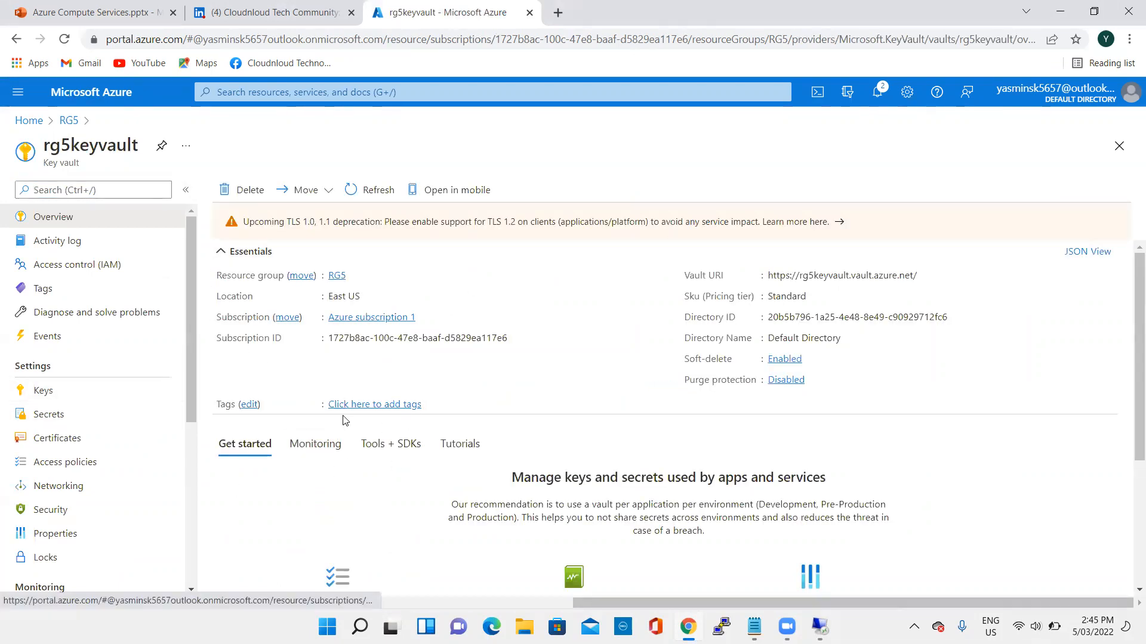
click(79, 393)
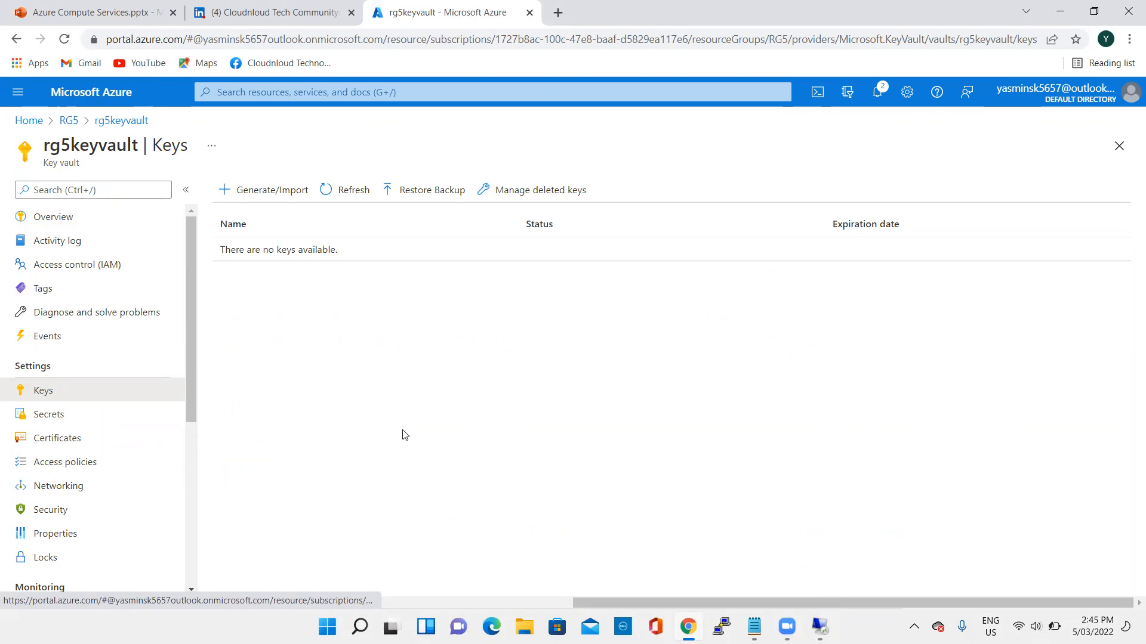
click(70, 122)
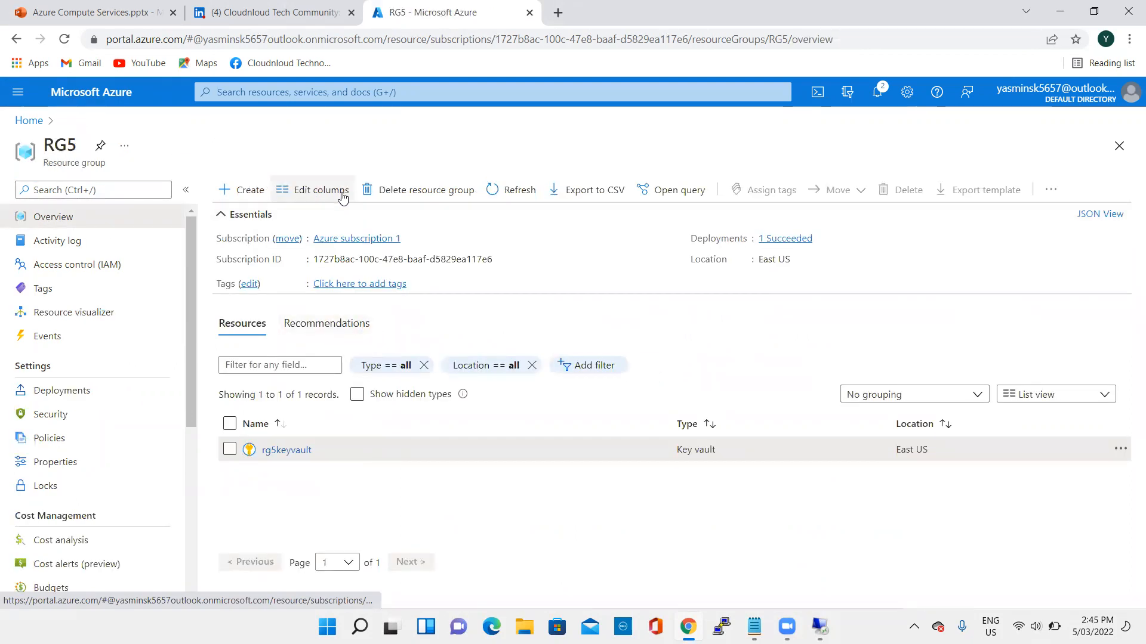
- Start a new Windows Server 2019 Datacenter virtual machine in resource group RG5 and name it VM5
click(250, 191)
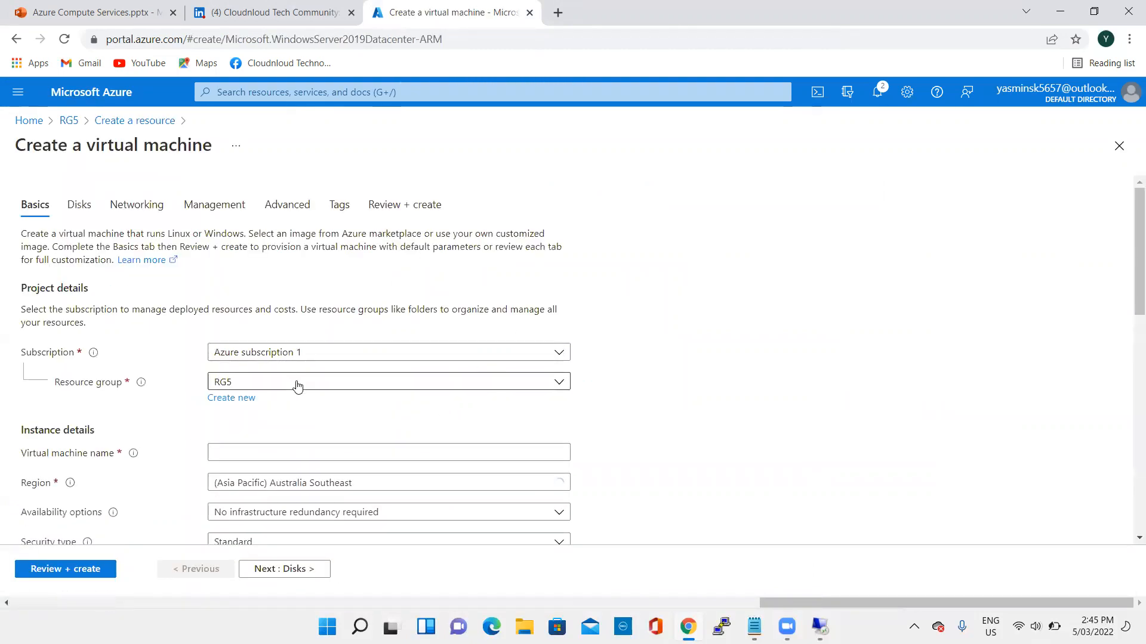
scroll(418, 397, down, 3)
click(275, 303)
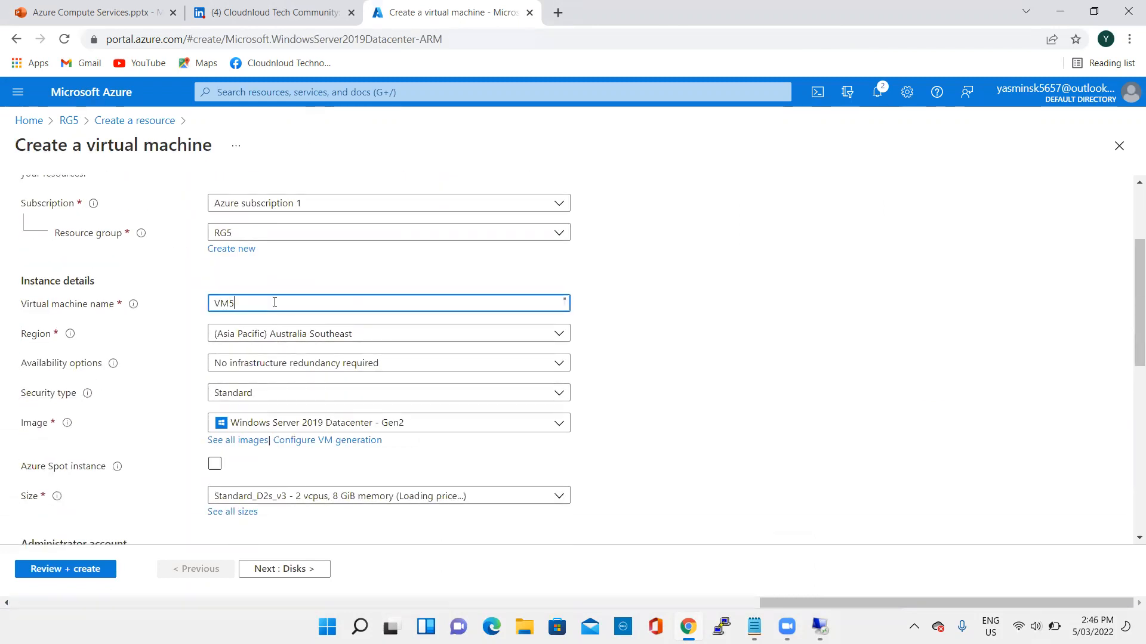
scroll(637, 330, down, 2)
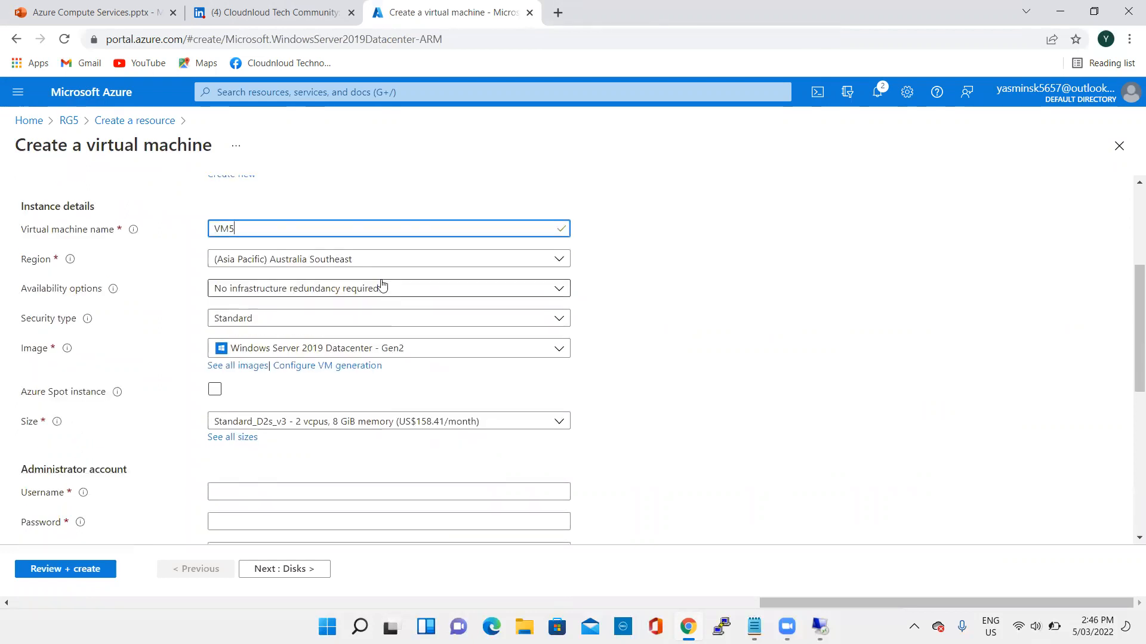
scroll(438, 309, up, 2)
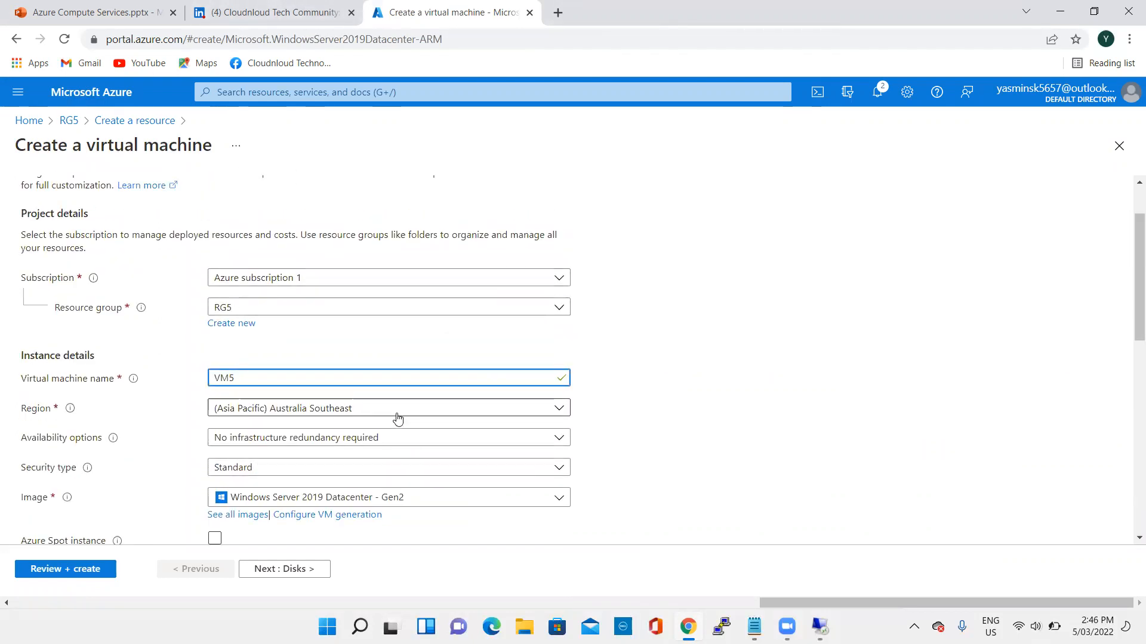
key(Tab)
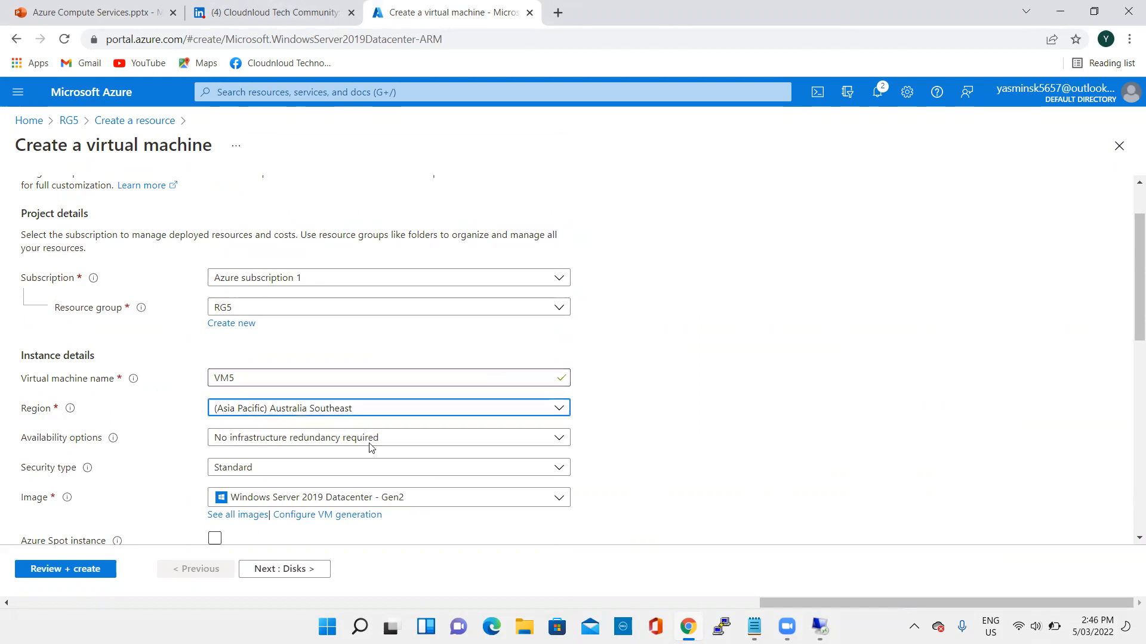
- Set VM5's region to (US) East US
click(353, 416)
scroll(383, 327, up, 3)
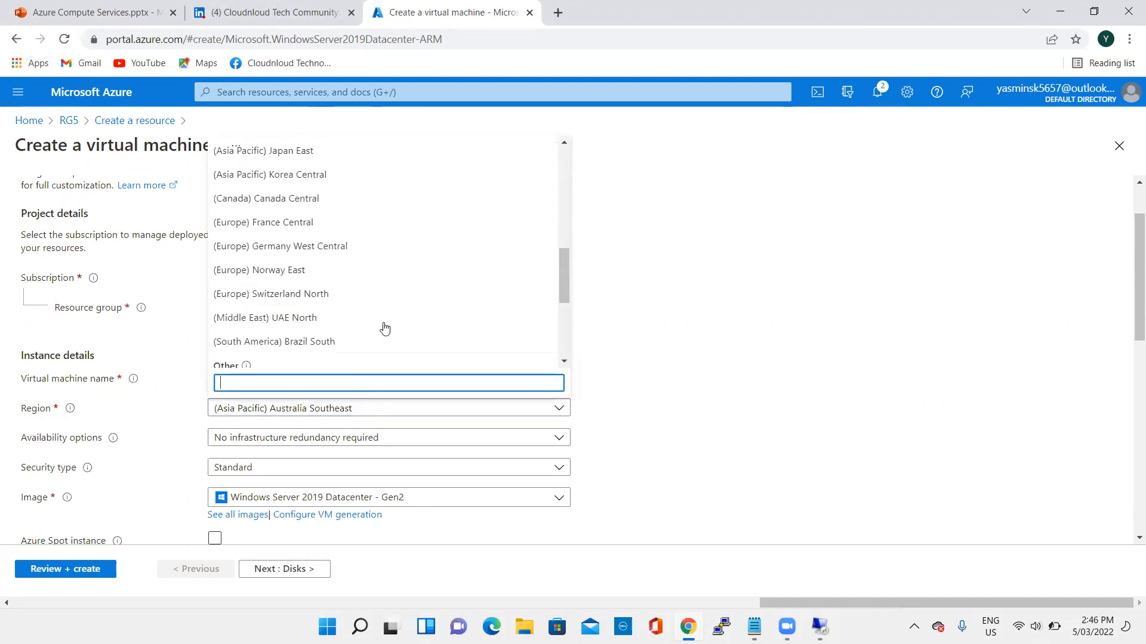
scroll(384, 328, up, 10)
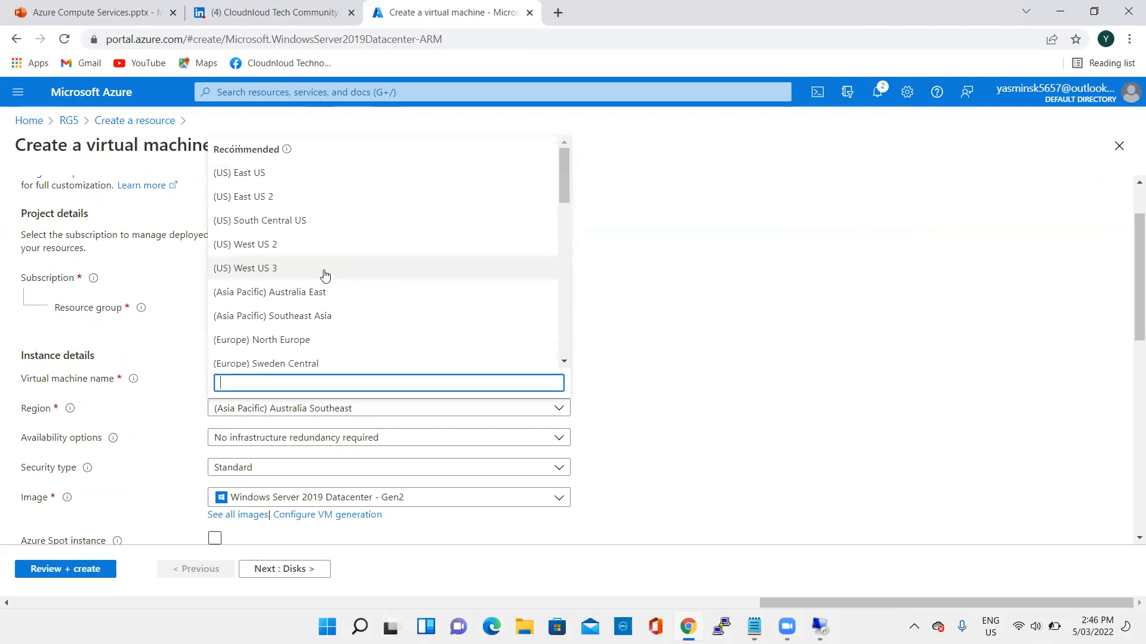
click(278, 178)
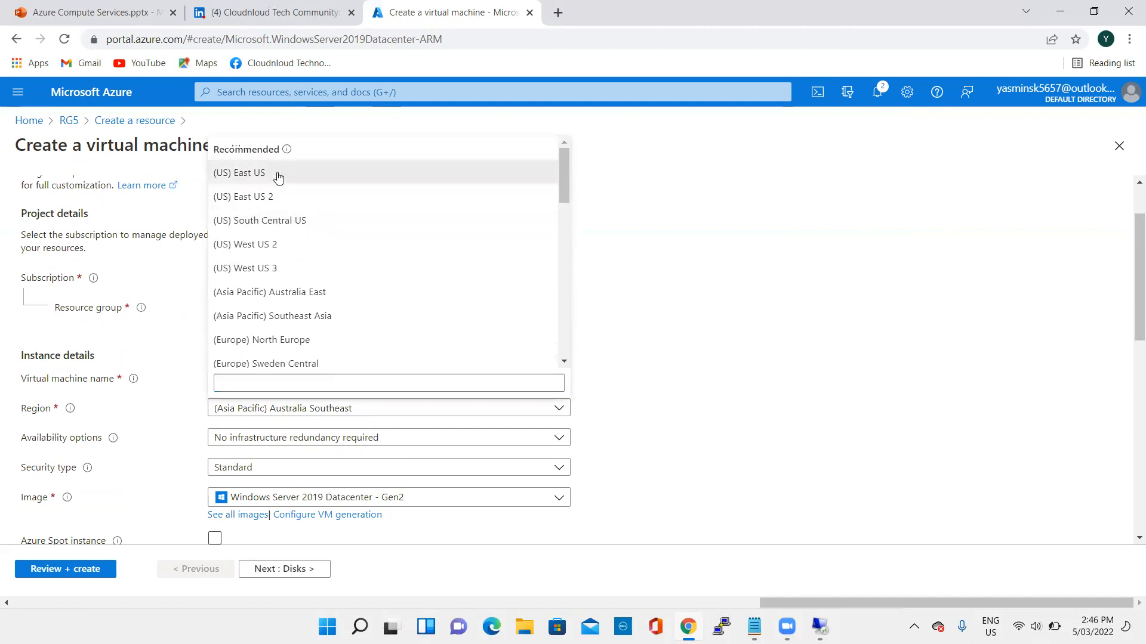
scroll(567, 379, down, 3)
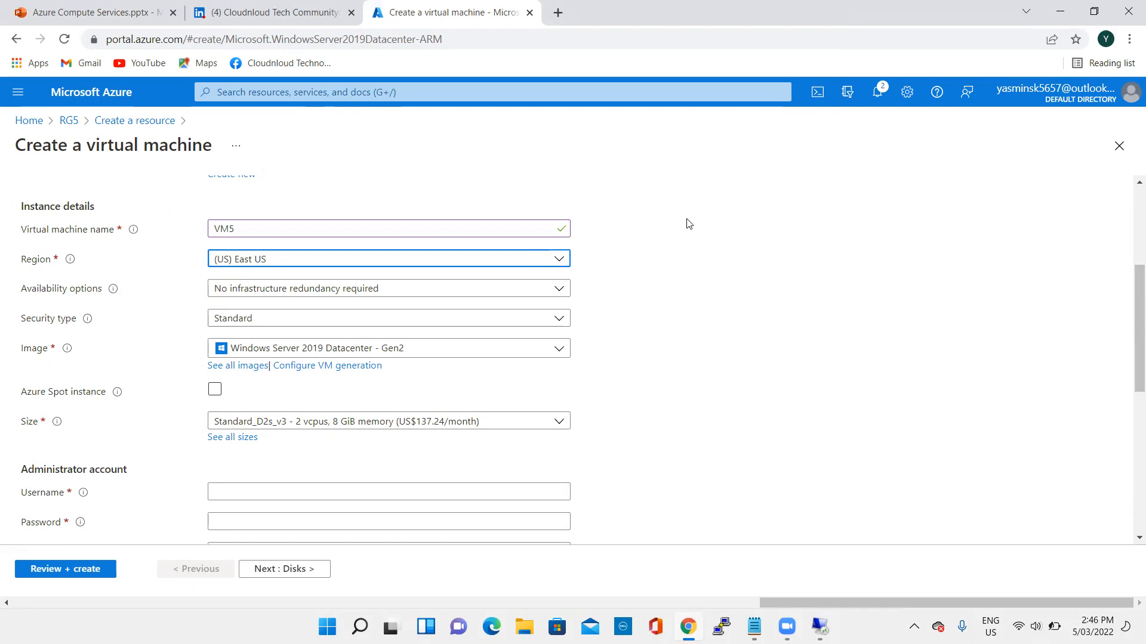
- Open a second copy of the Azure portal page in a separate browser tab by duplicating the virtual machine creation tab
right_click(411, 24)
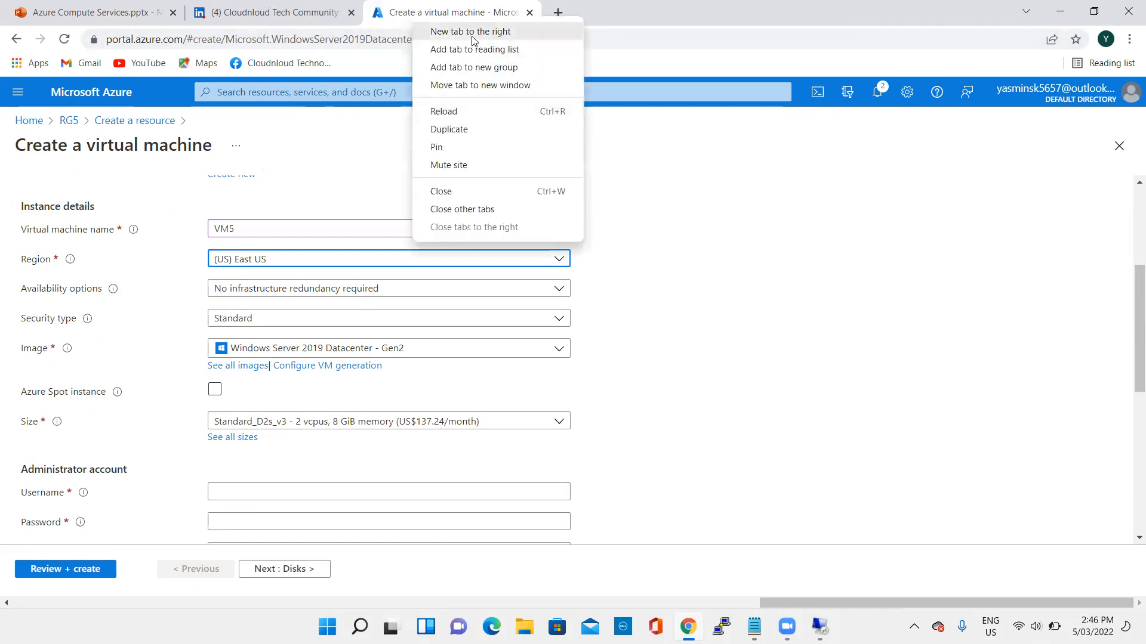
click(471, 31)
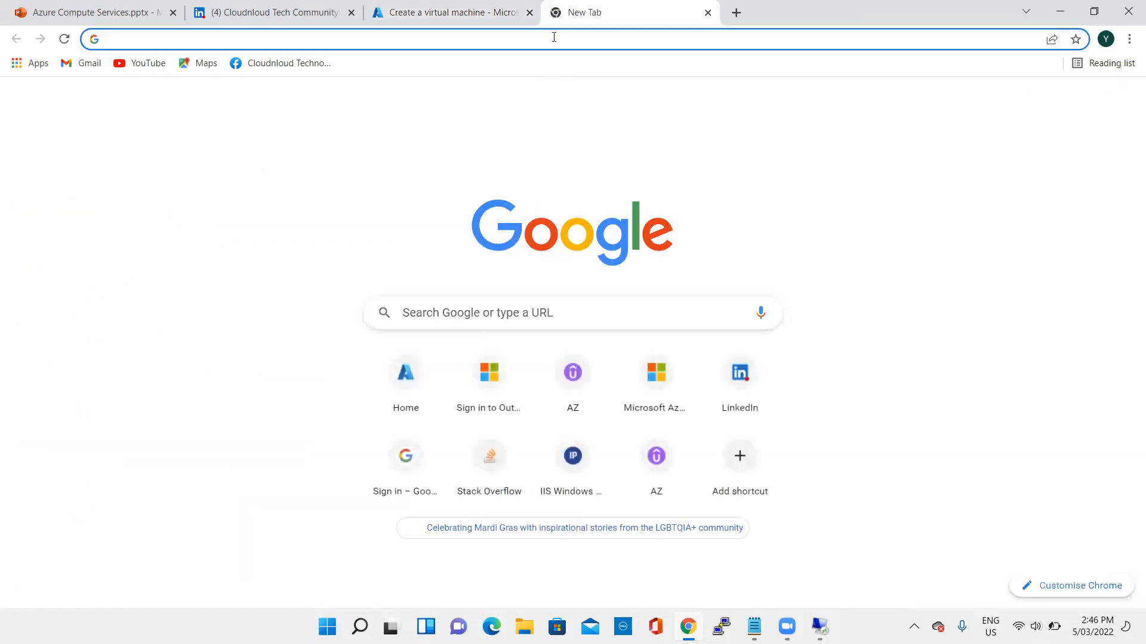
right_click(475, 28)
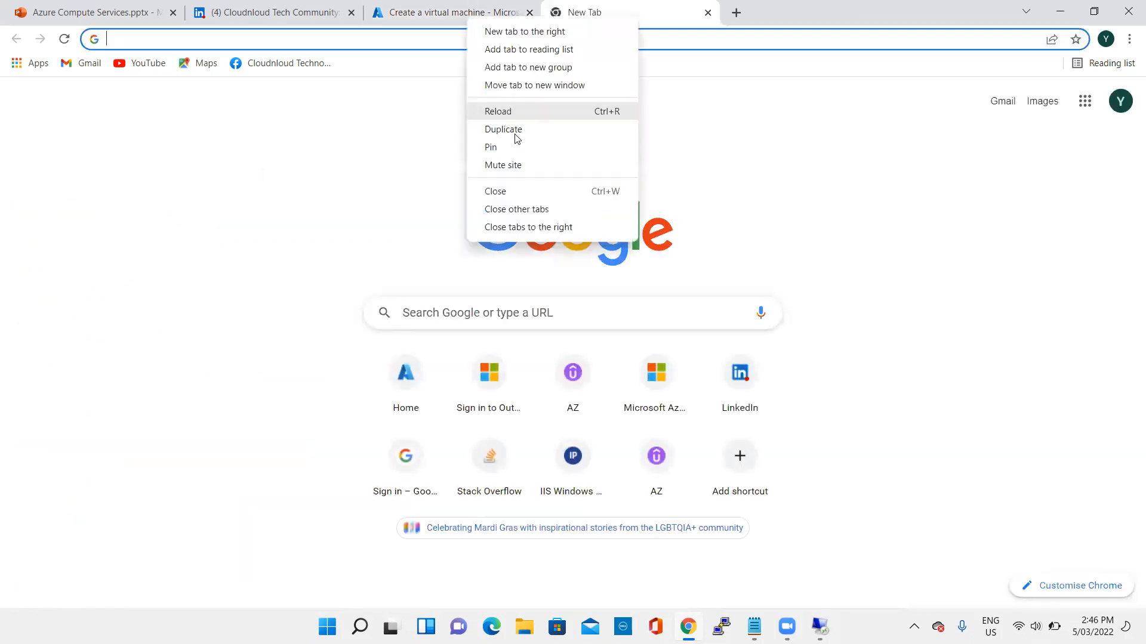
click(514, 133)
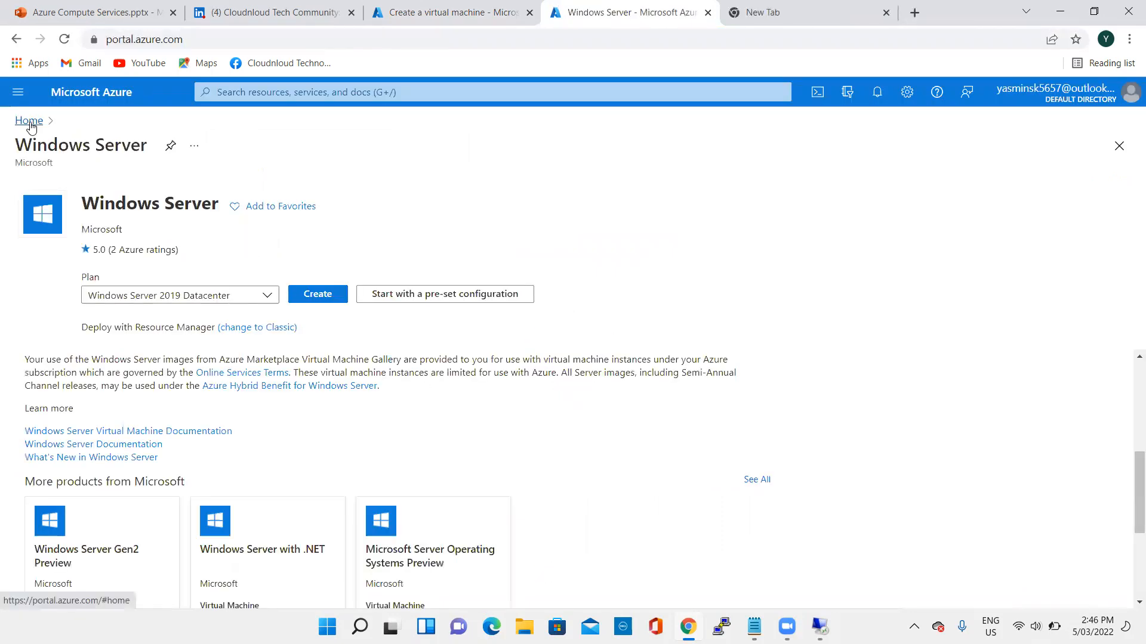
- Open Azure subscription 1's Usage + quotas page from the portal home page and examine the vCPU quota usage
click(29, 119)
scroll(184, 506, down, 2)
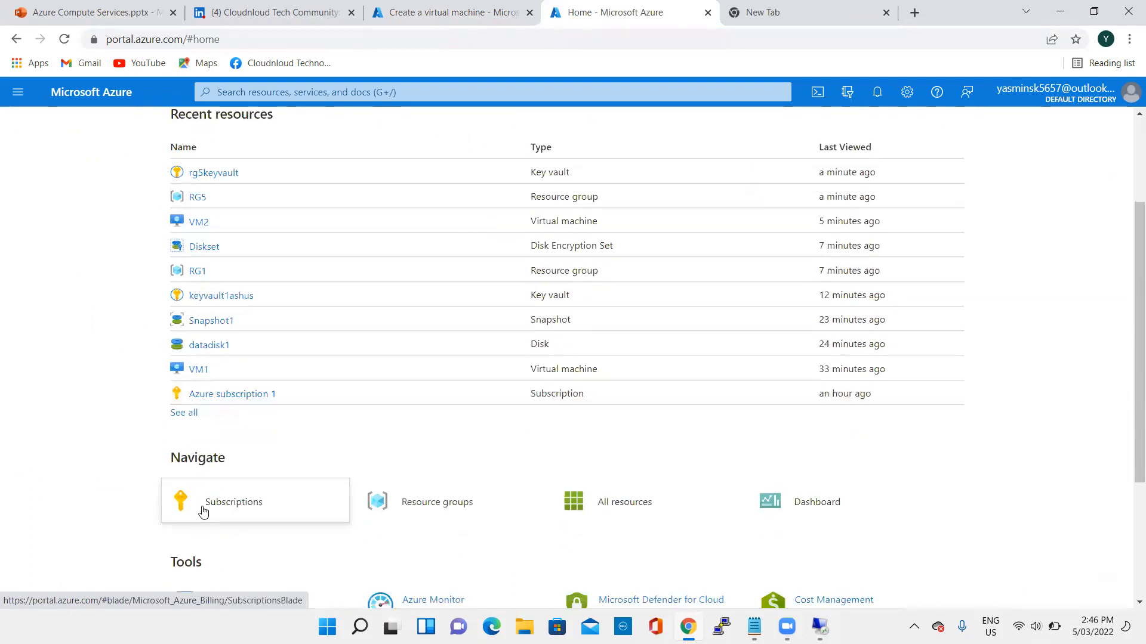
click(241, 395)
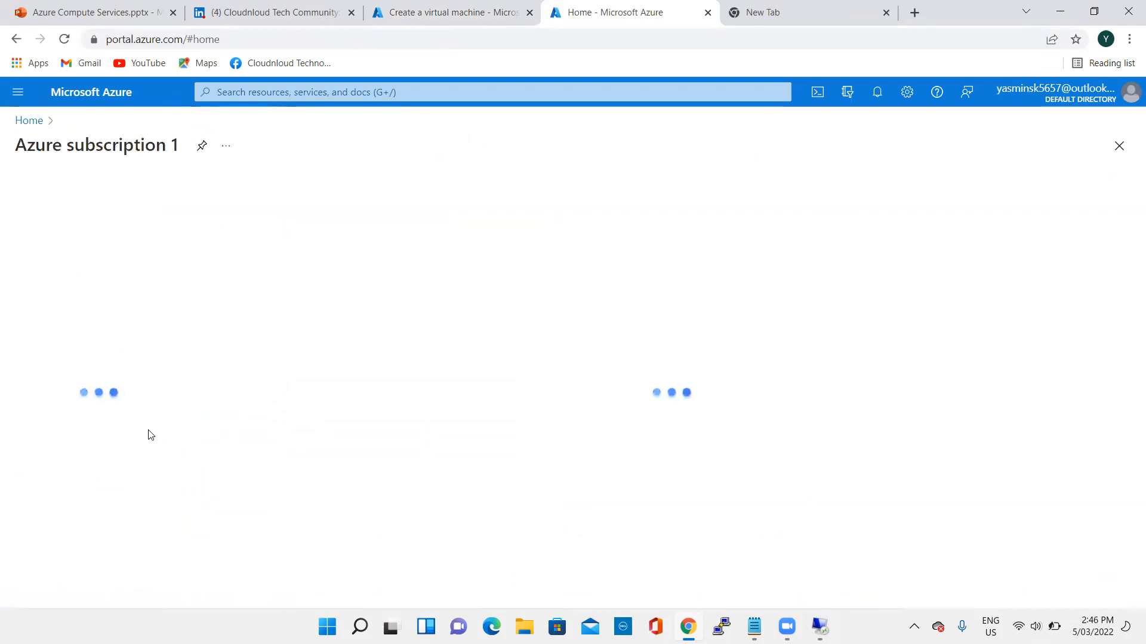
scroll(116, 466, down, 2)
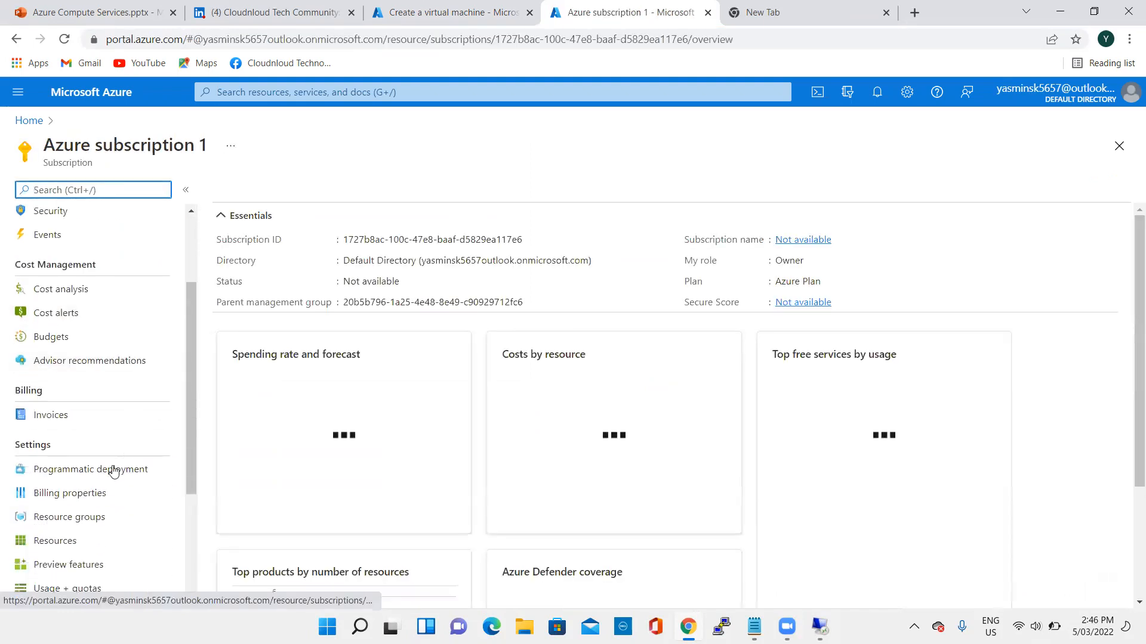
scroll(107, 477, down, 3)
click(99, 493)
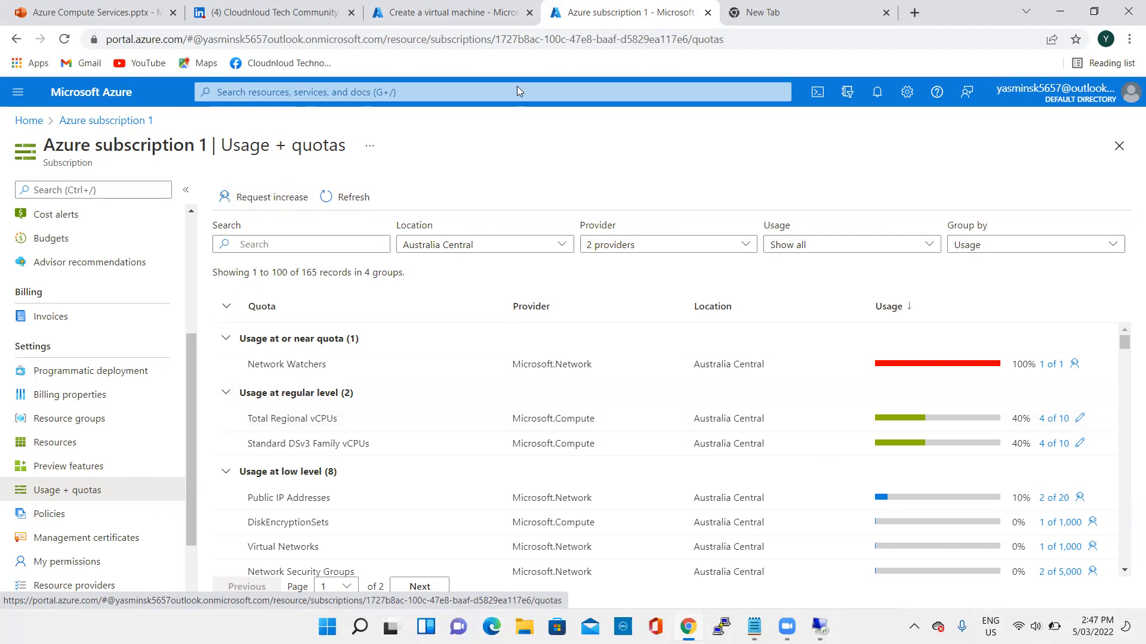
- Return to VM5's creation form and set the administrator username to VM5, entering and confirming the account password
click(453, 12)
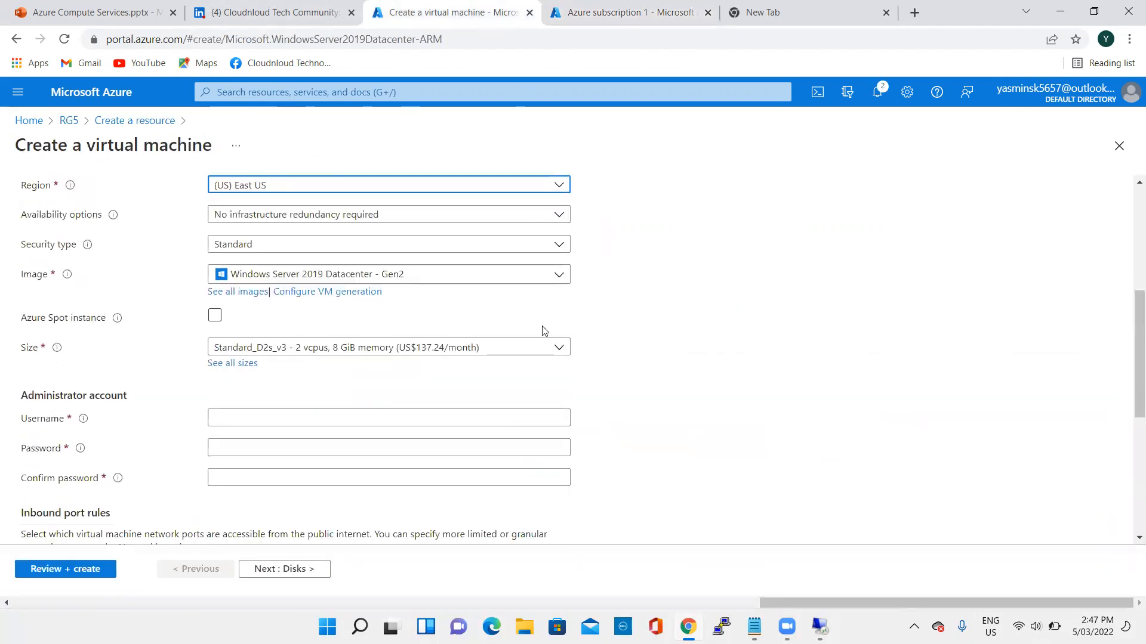
scroll(778, 387, up, 3)
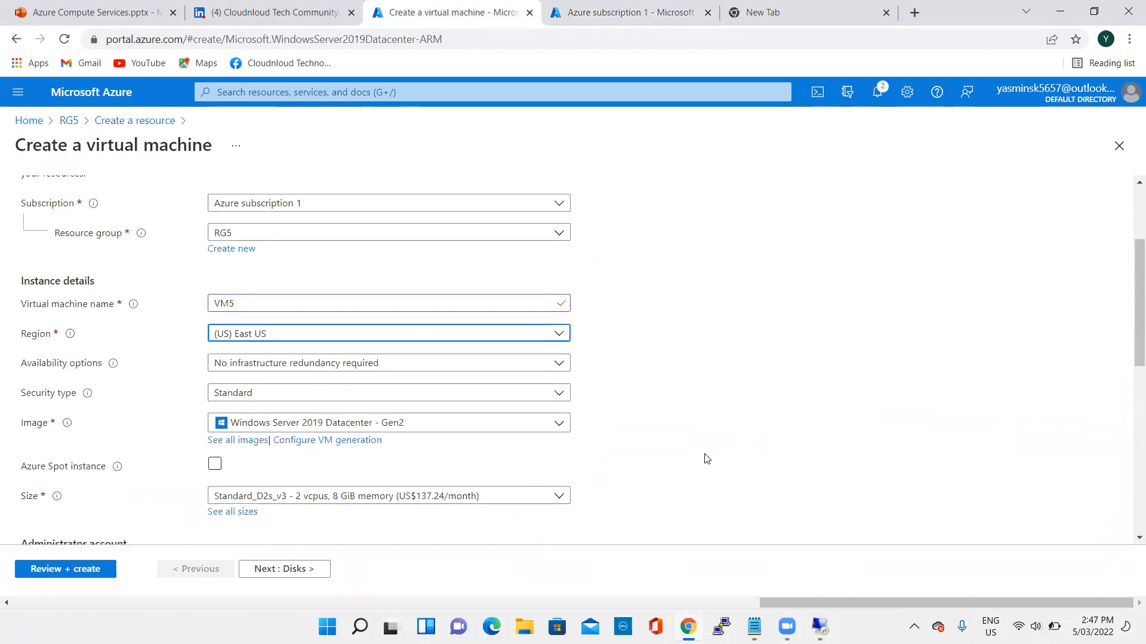
scroll(706, 458, down, 5)
click(380, 266)
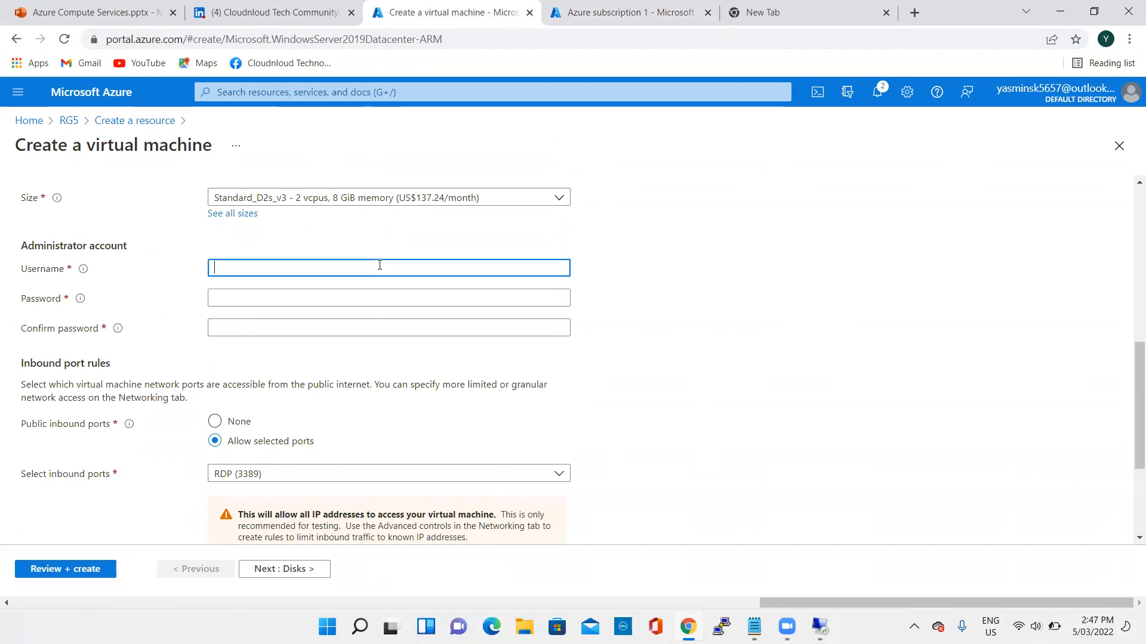
text(VM5)
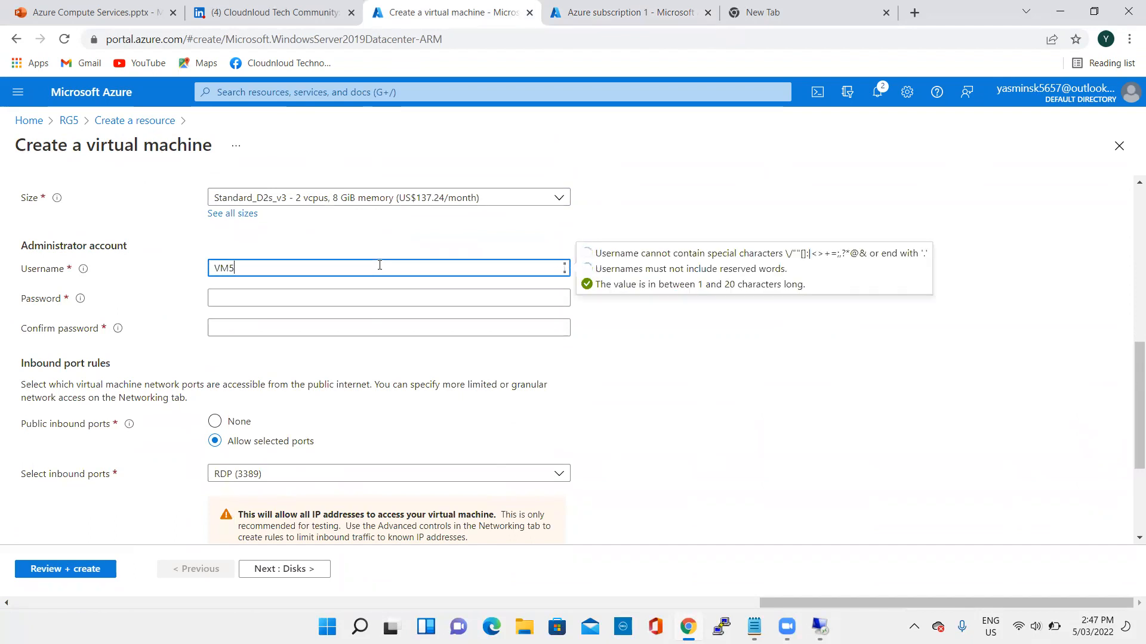
click(377, 298)
text(••••••••)
click(378, 327)
text(••••)
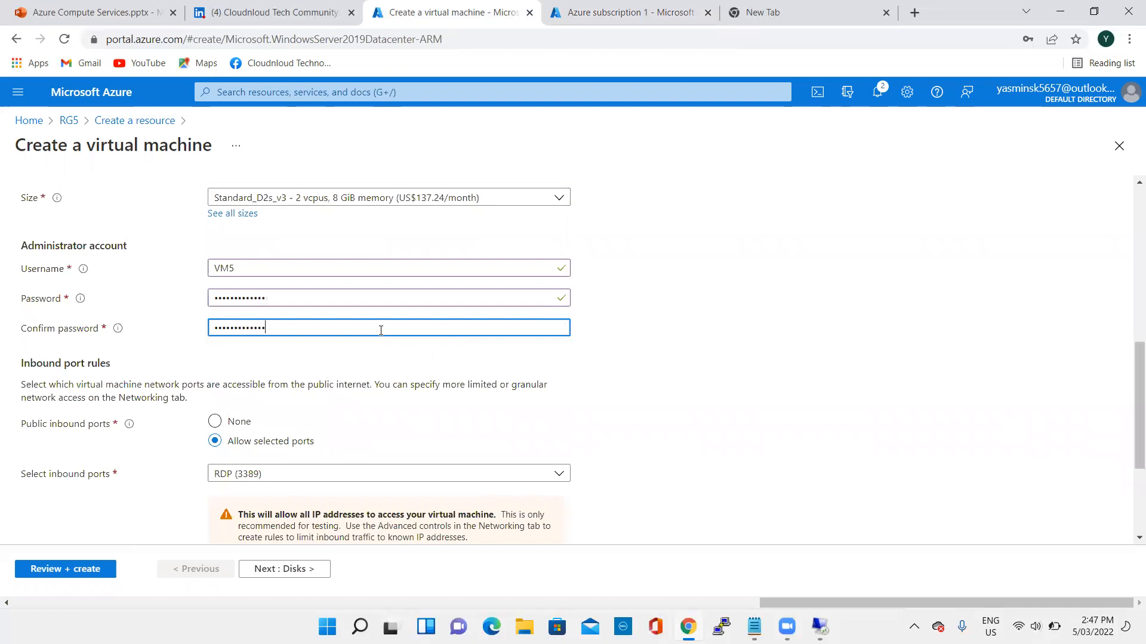
- Keep the default inbound port and disk settings, then review and create VM5
scroll(660, 317, down, 5)
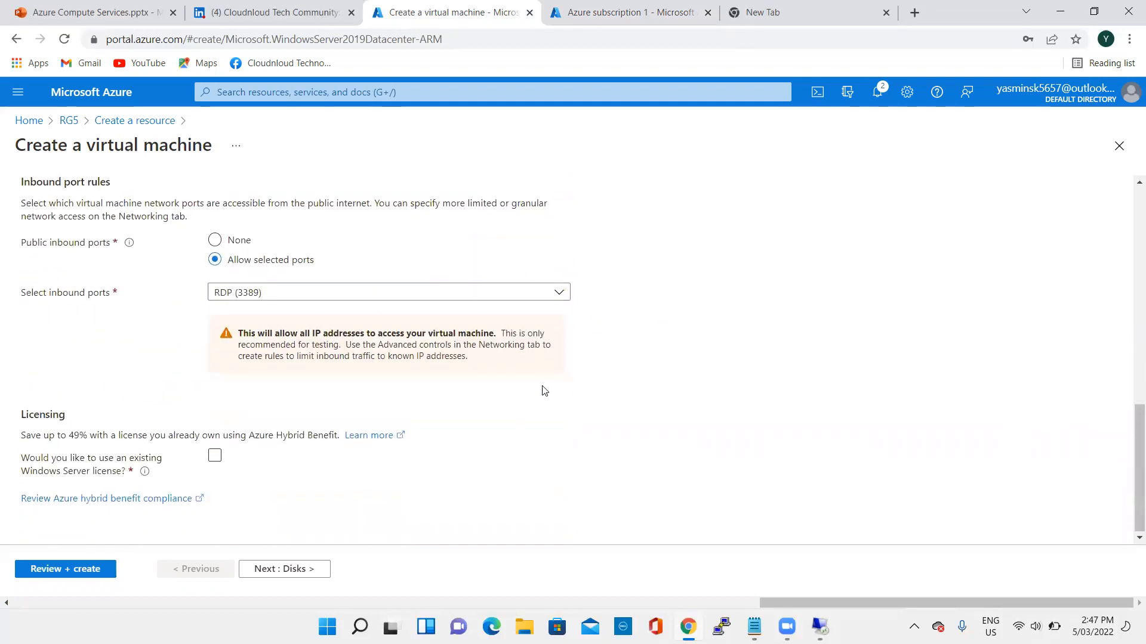
click(264, 570)
scroll(358, 388, down, 3)
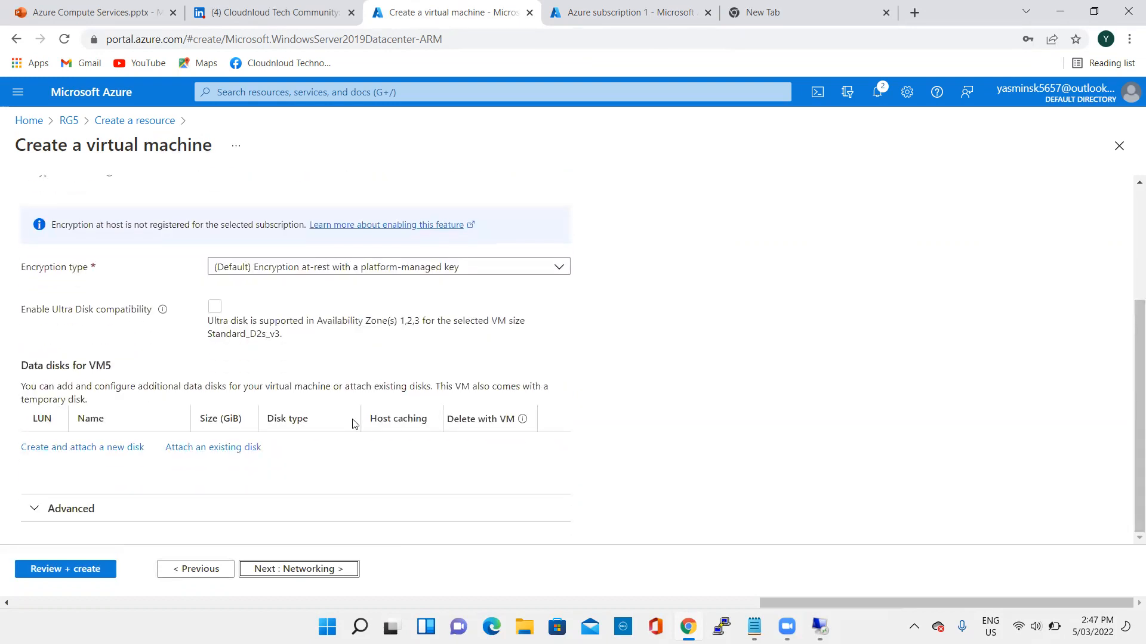
click(76, 569)
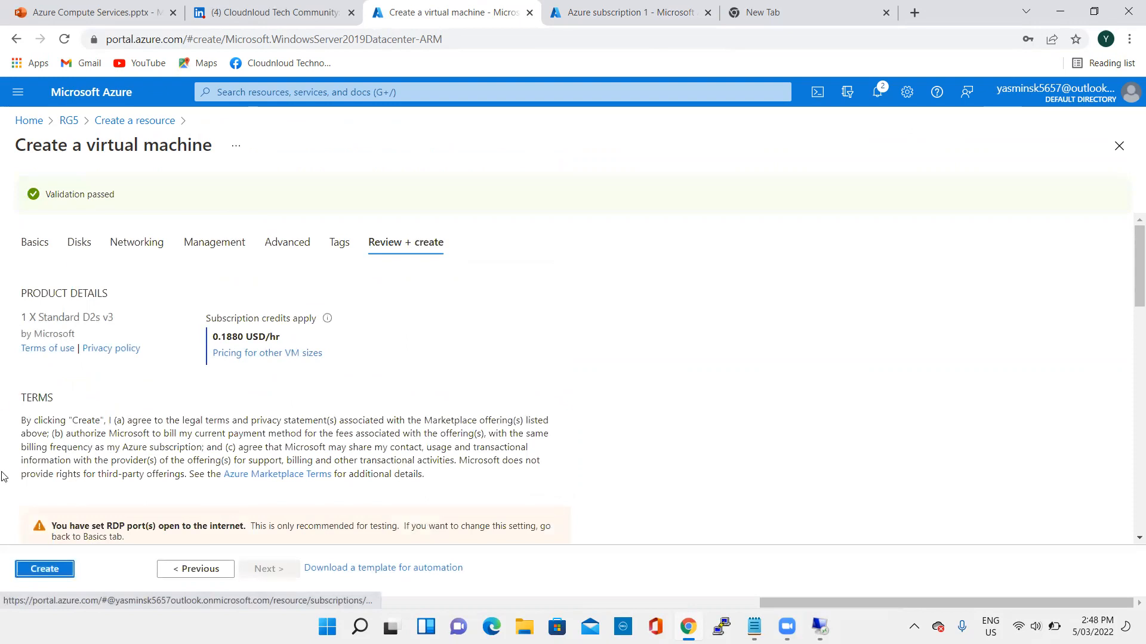
click(43, 569)
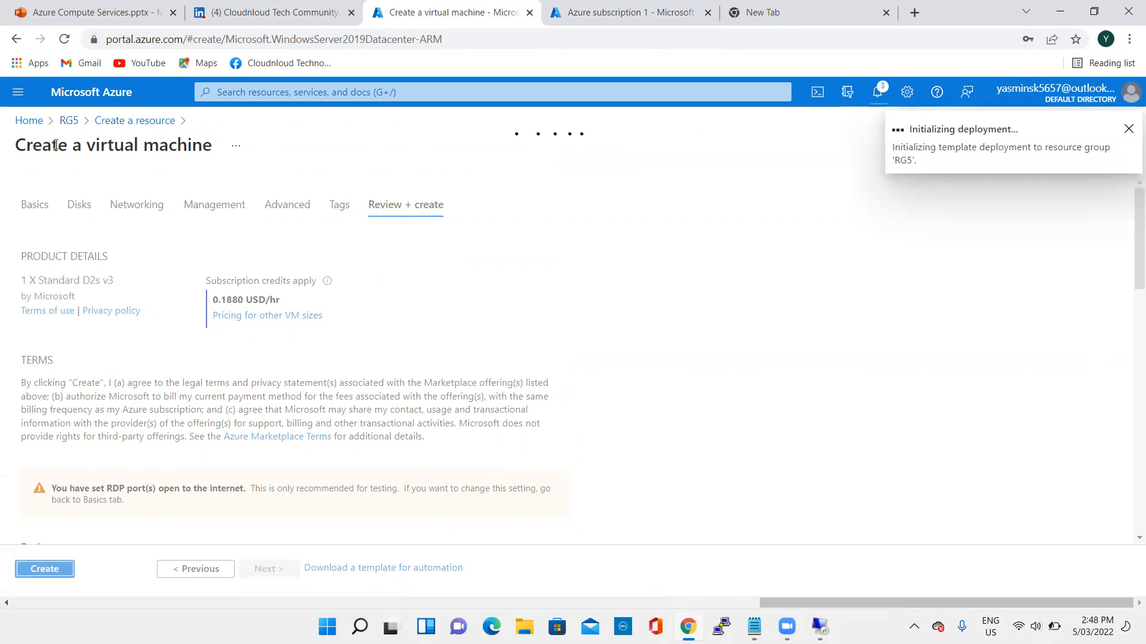
- Open the deployed VM5 resource and examine the encryption of its OS disk on the Disks page
click(68, 120)
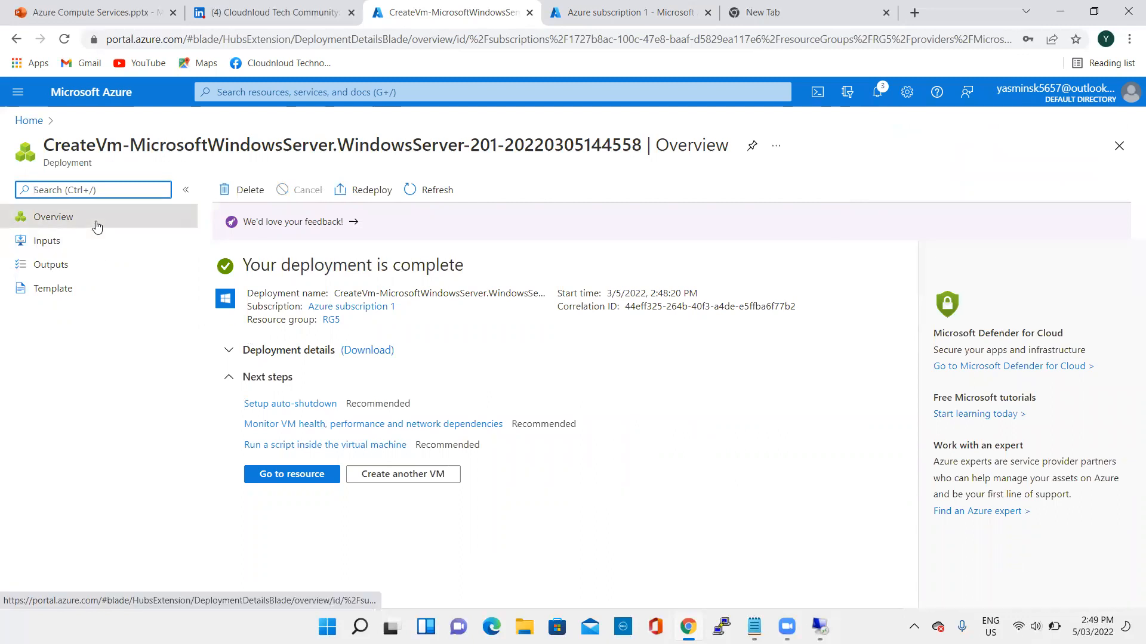
click(302, 476)
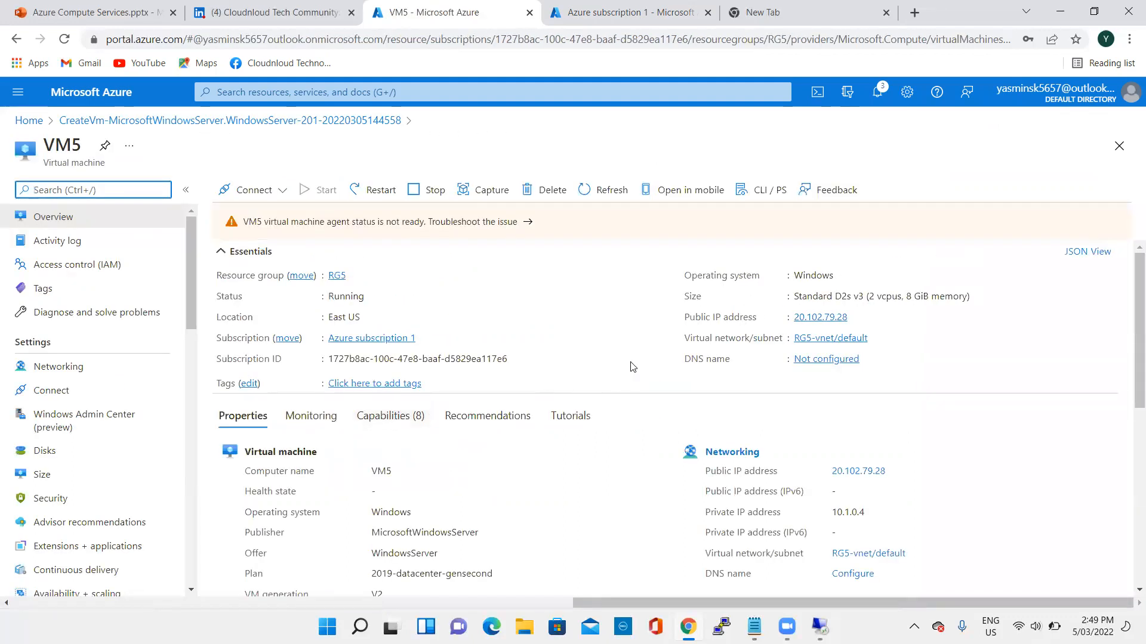
scroll(78, 388, down, 1)
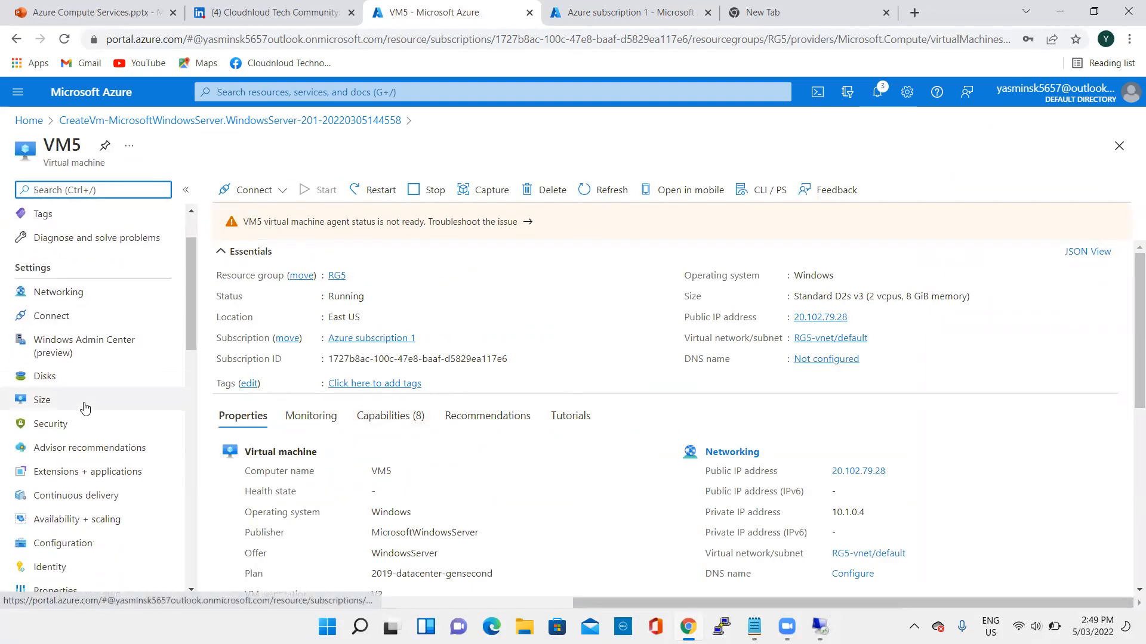
click(61, 378)
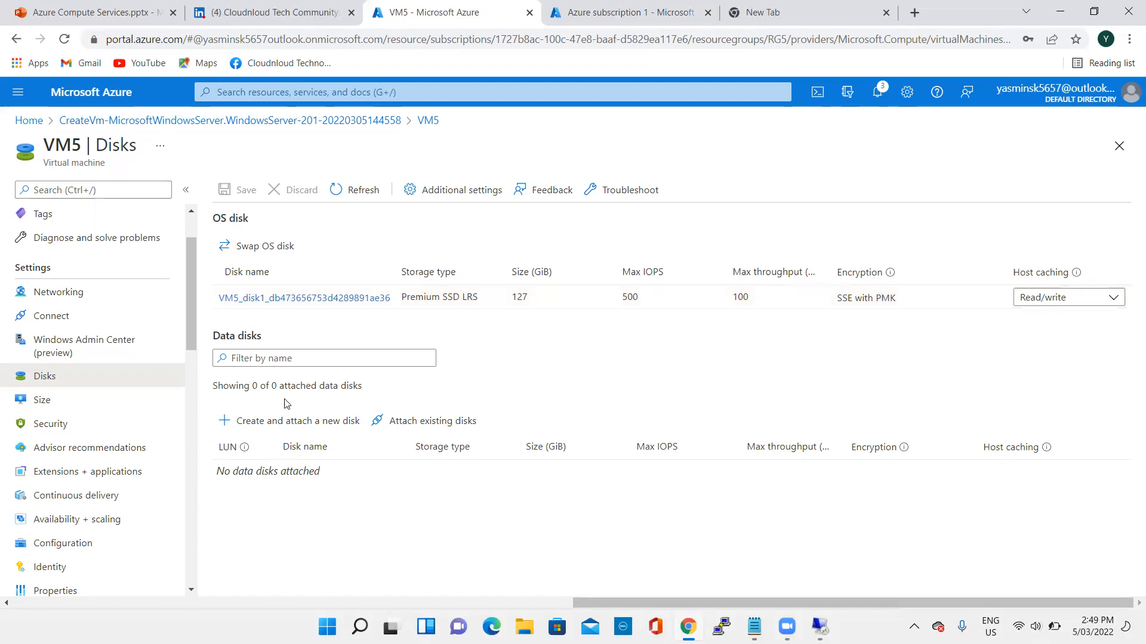
- Return to the portal home page and open the rg5keyvault key vault from resource group RG5
scroll(96, 250, up, 2)
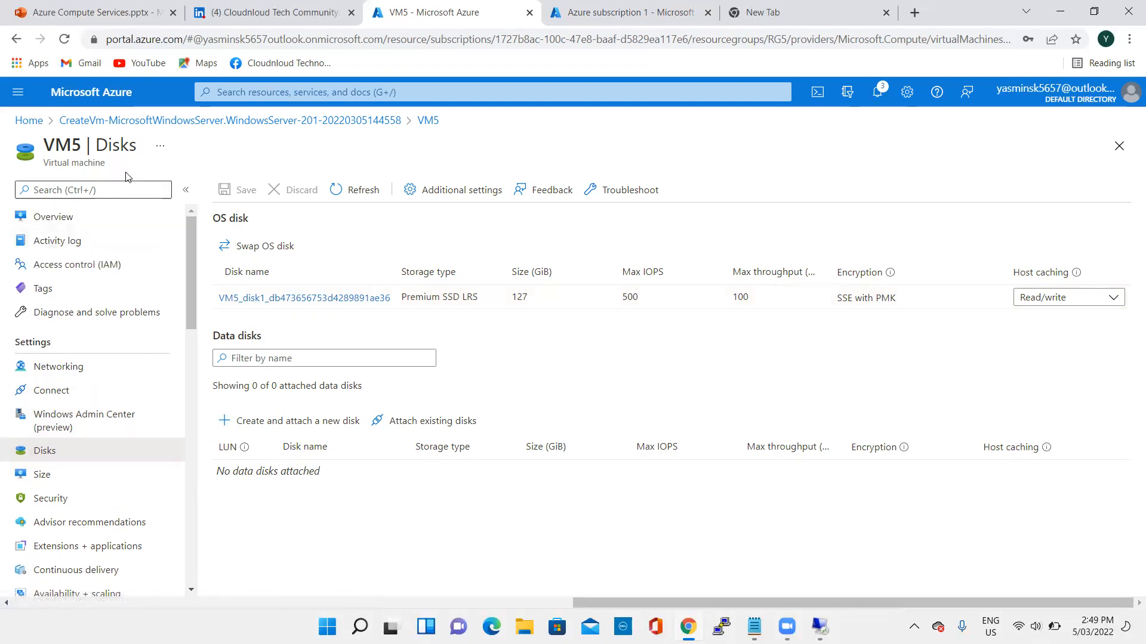
click(28, 120)
scroll(225, 314, down, 1)
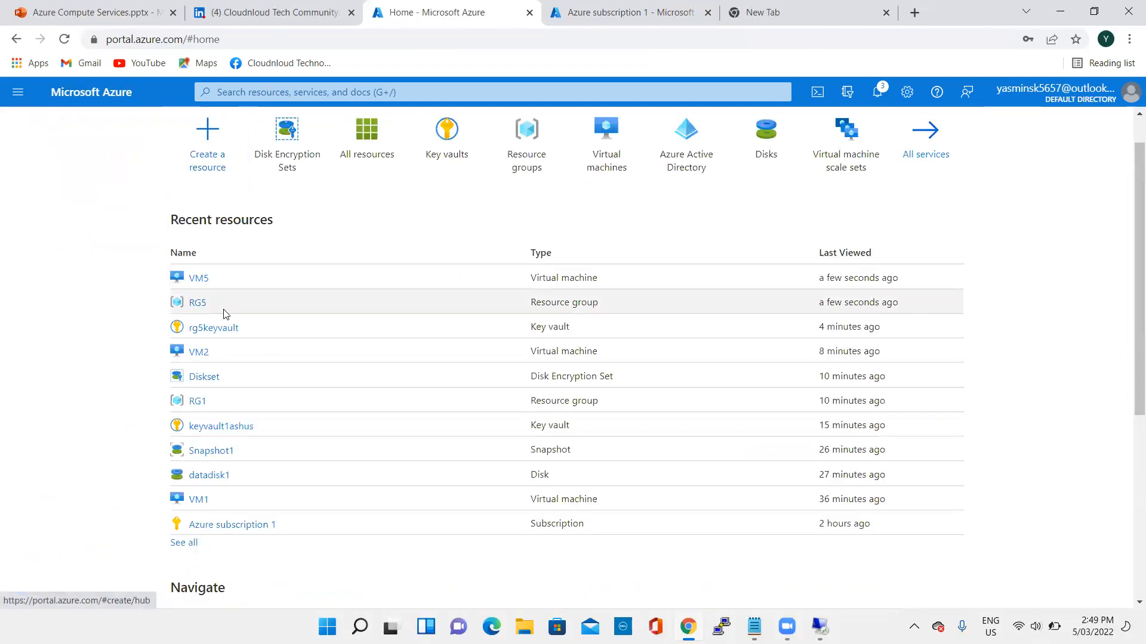
click(197, 303)
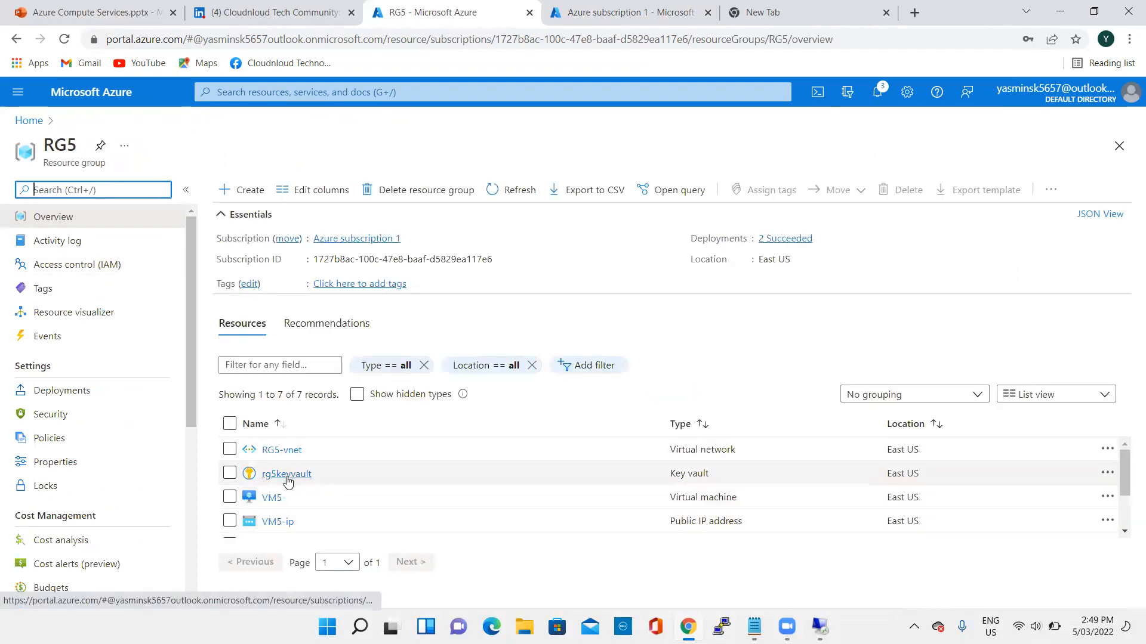
click(287, 475)
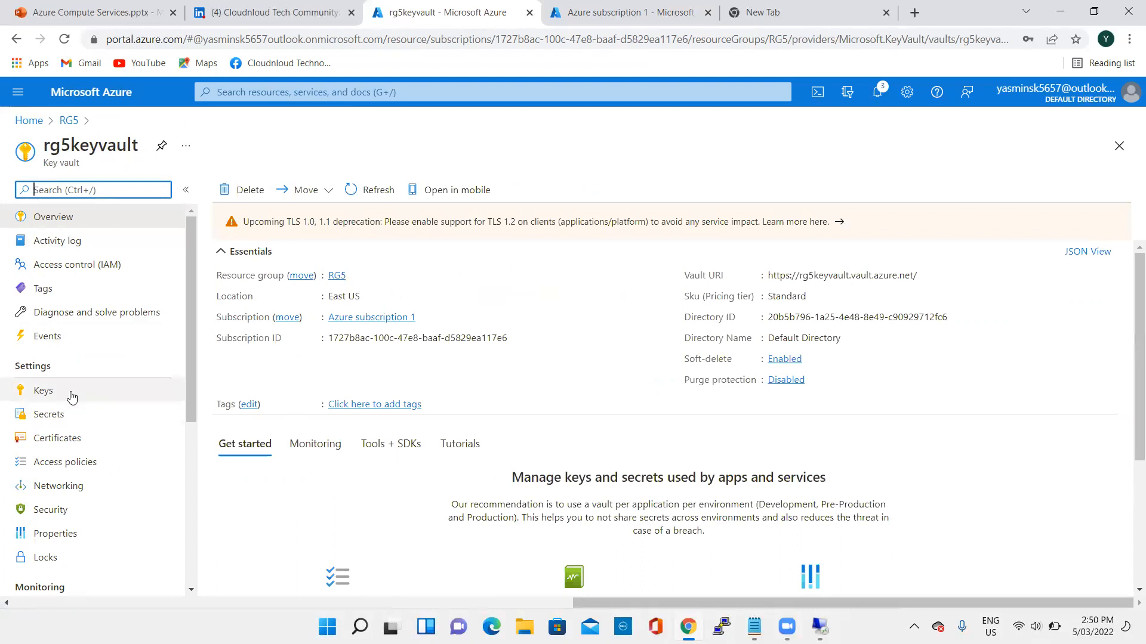
- Generate a key named key5 in rg5keyvault, keeping the default RSA type and 2048 key size
click(72, 397)
click(263, 189)
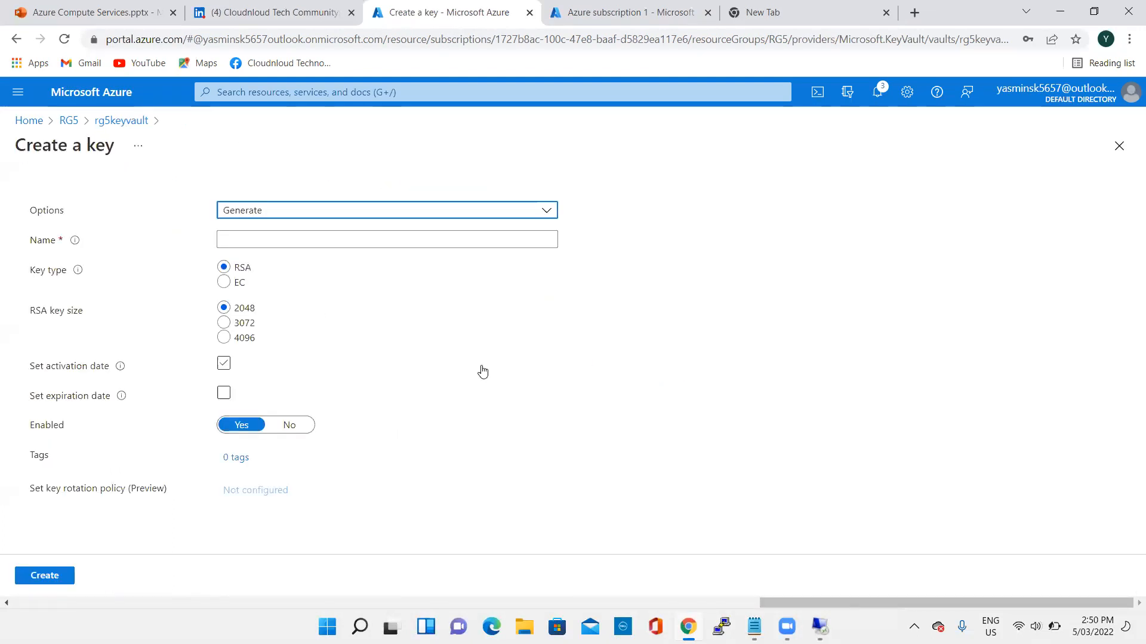
click(297, 241)
text(key5)
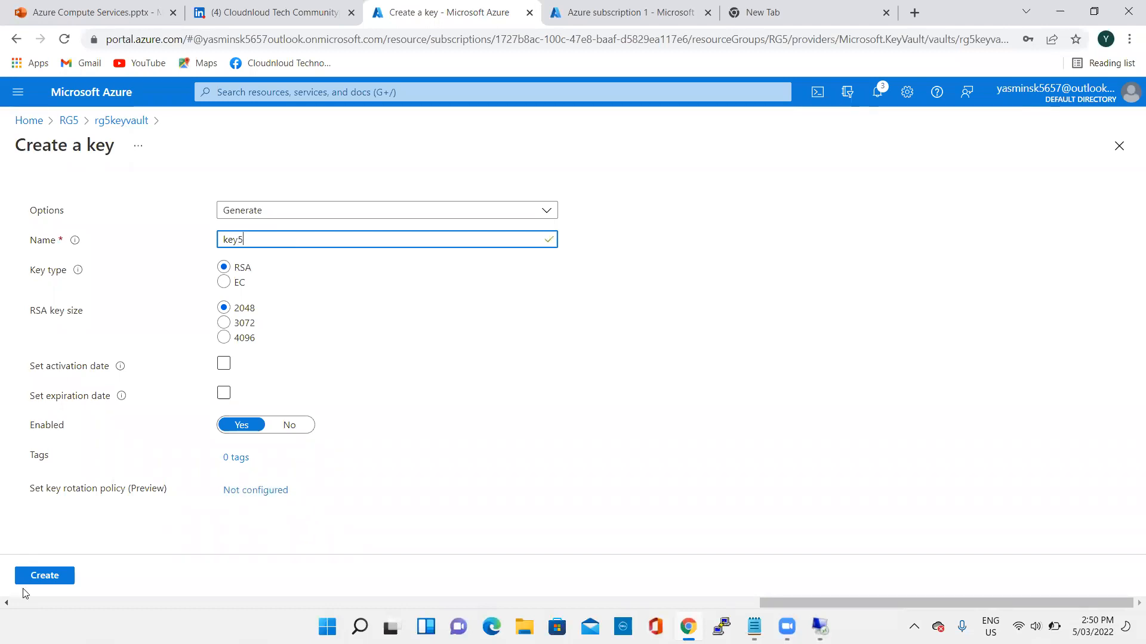
click(44, 578)
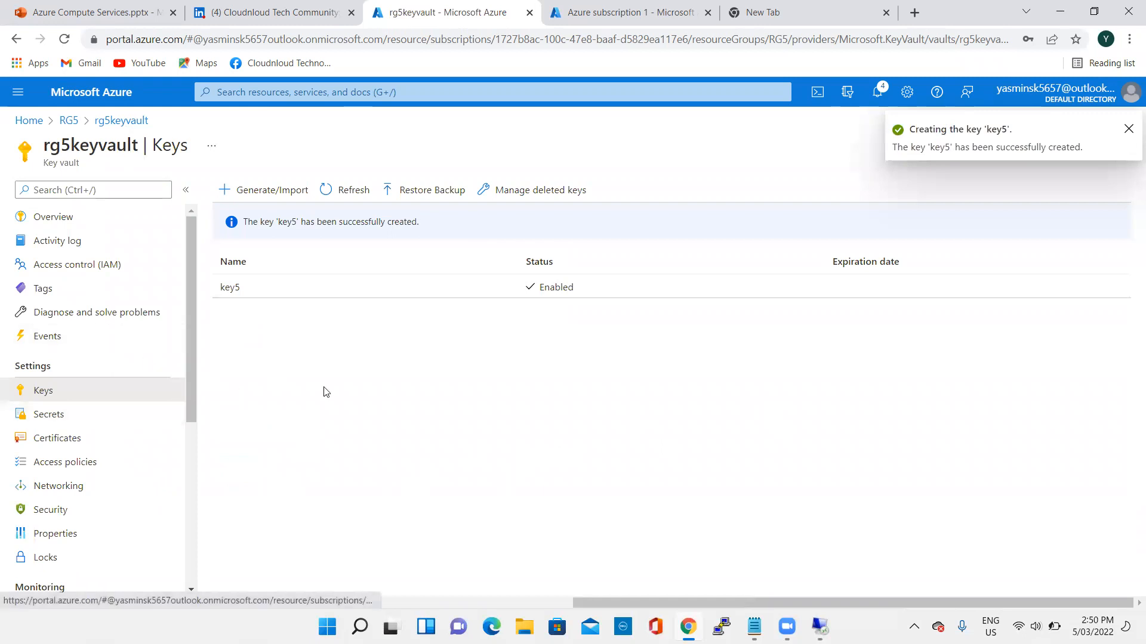
- Enable Azure Disk Encryption for volume encryption in rg5keyvault's access policies and save the change
click(72, 469)
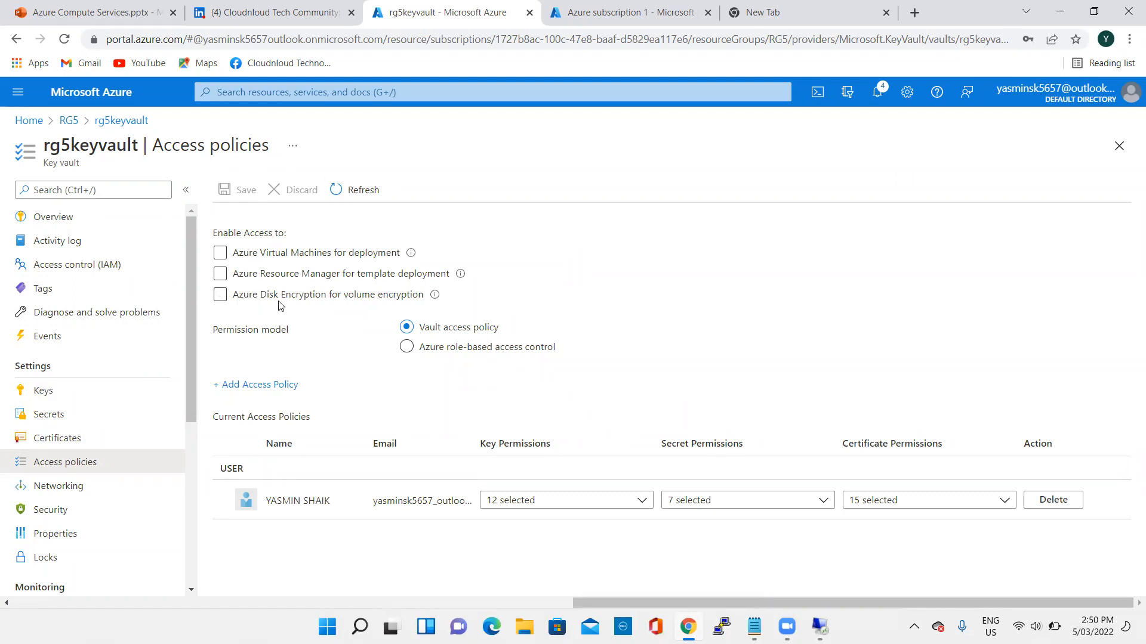
click(308, 299)
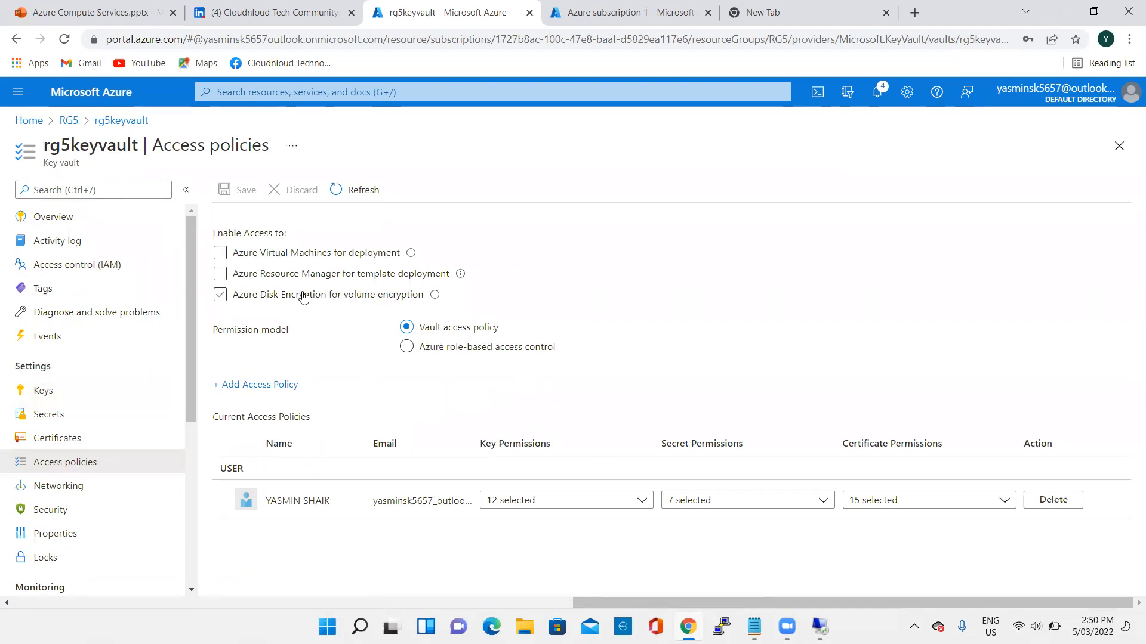
click(221, 300)
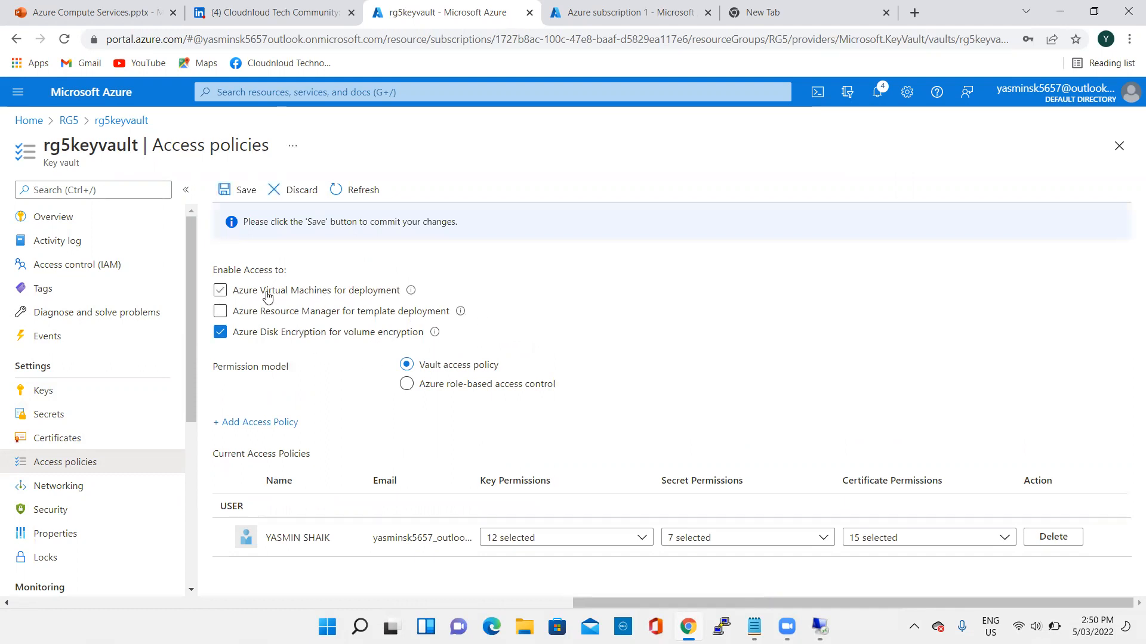
click(246, 191)
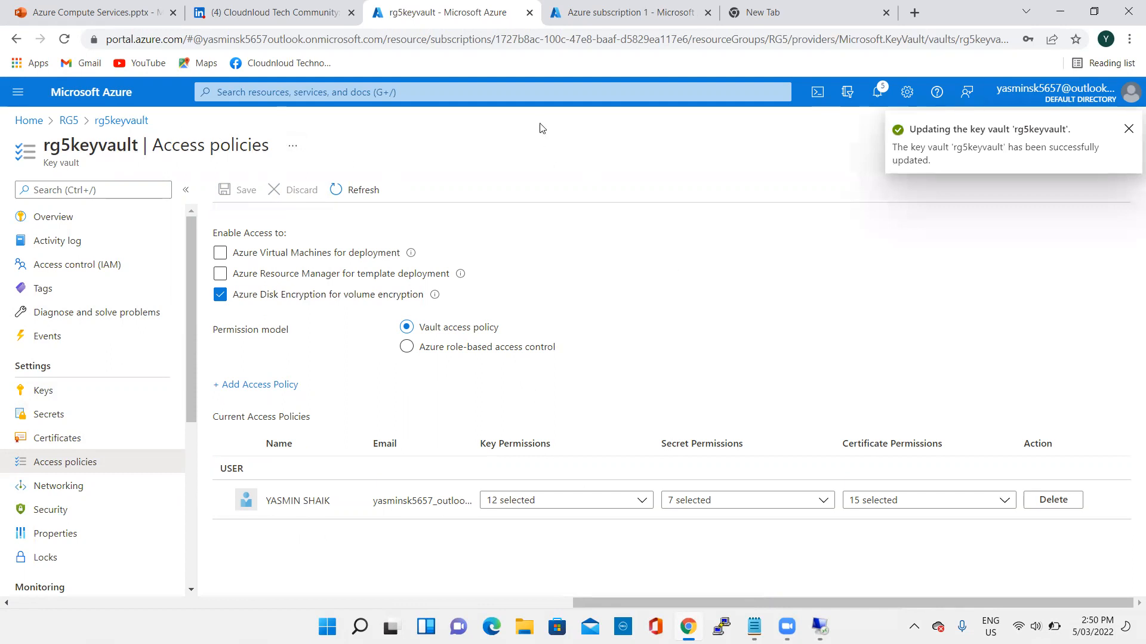
- Go back to RG5, open VM5's Disks page and its additional disk settings, and examine the encryption settings section
click(69, 122)
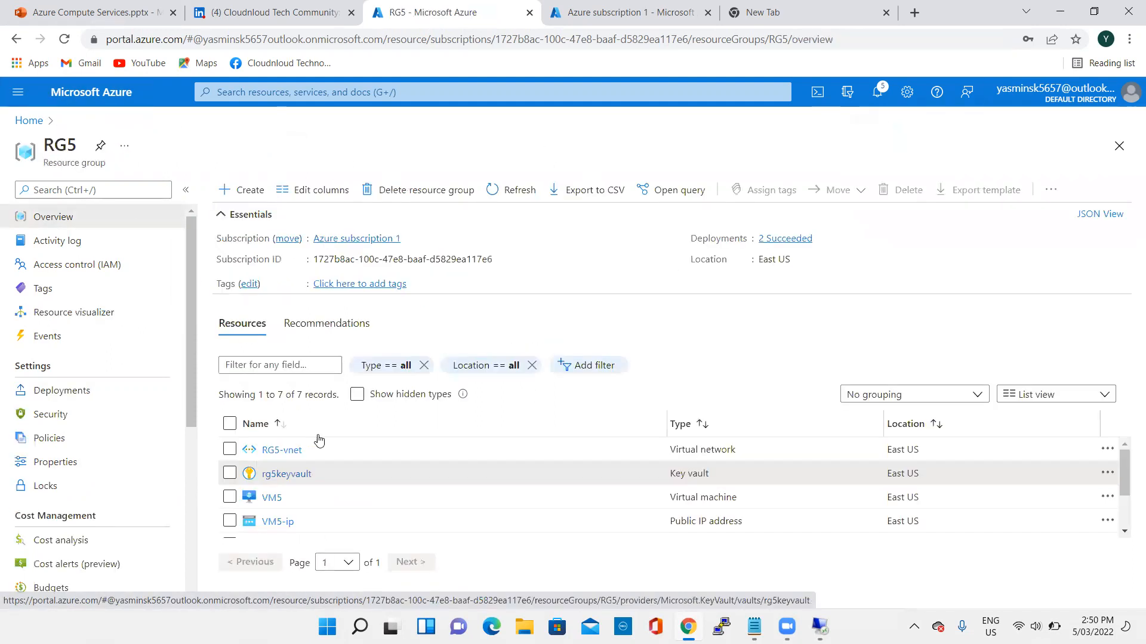
scroll(268, 501, down, 2)
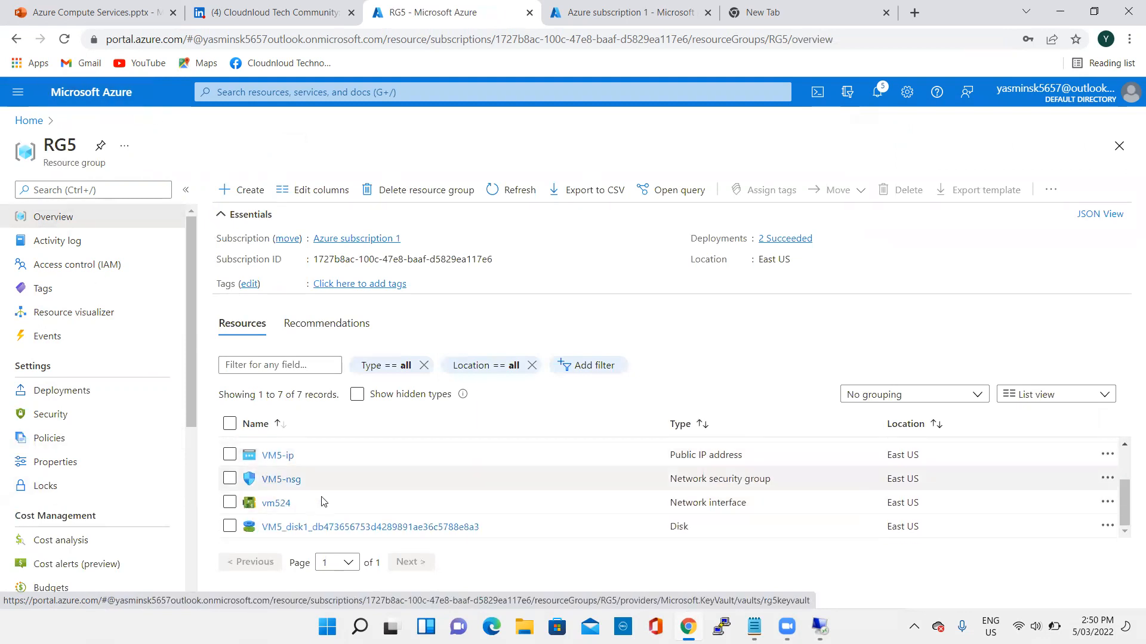
scroll(267, 511, up, 2)
click(273, 499)
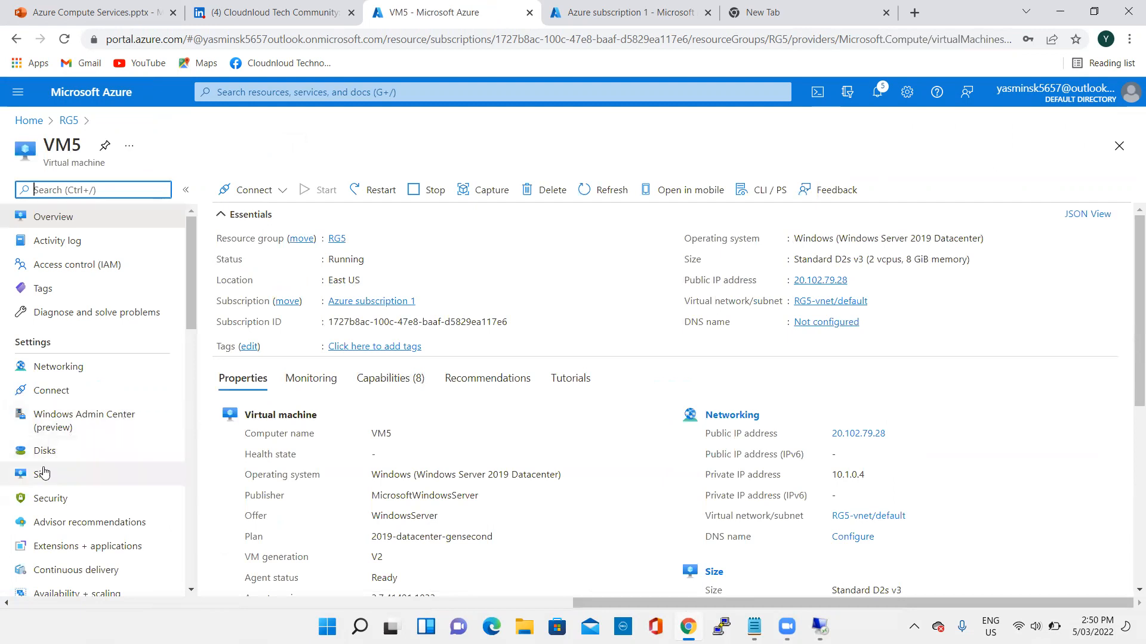
click(56, 454)
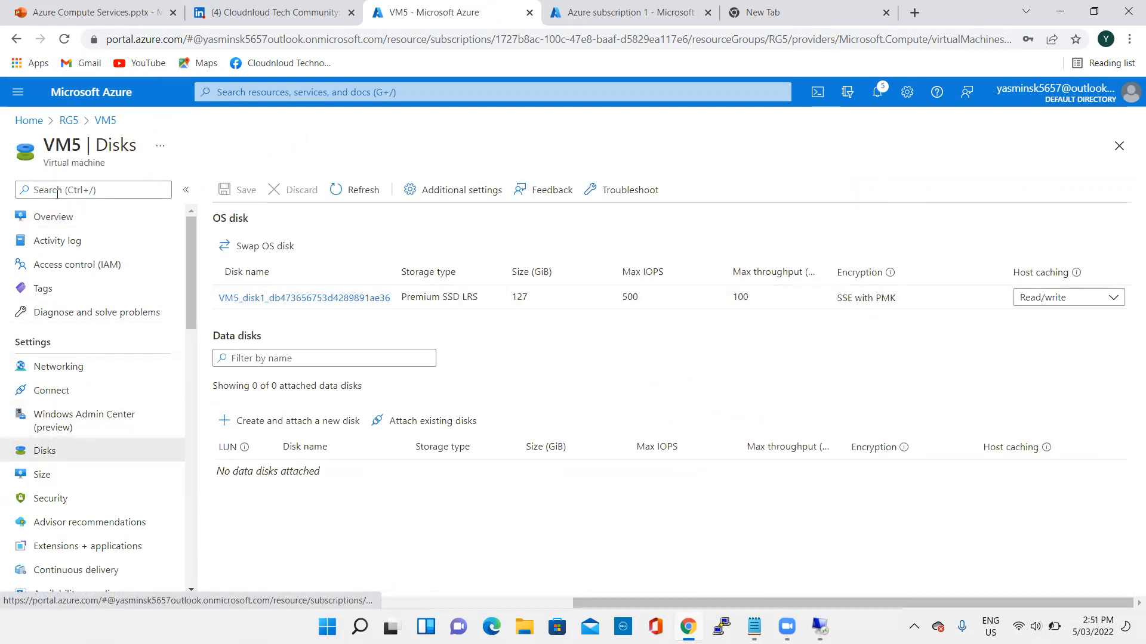
click(67, 218)
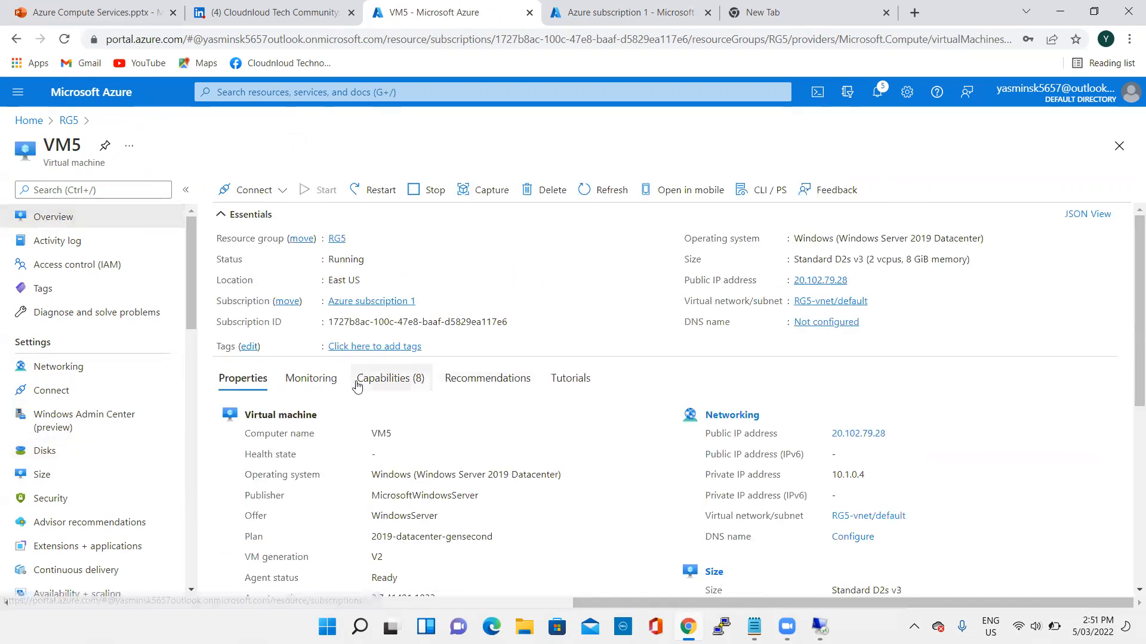
click(74, 452)
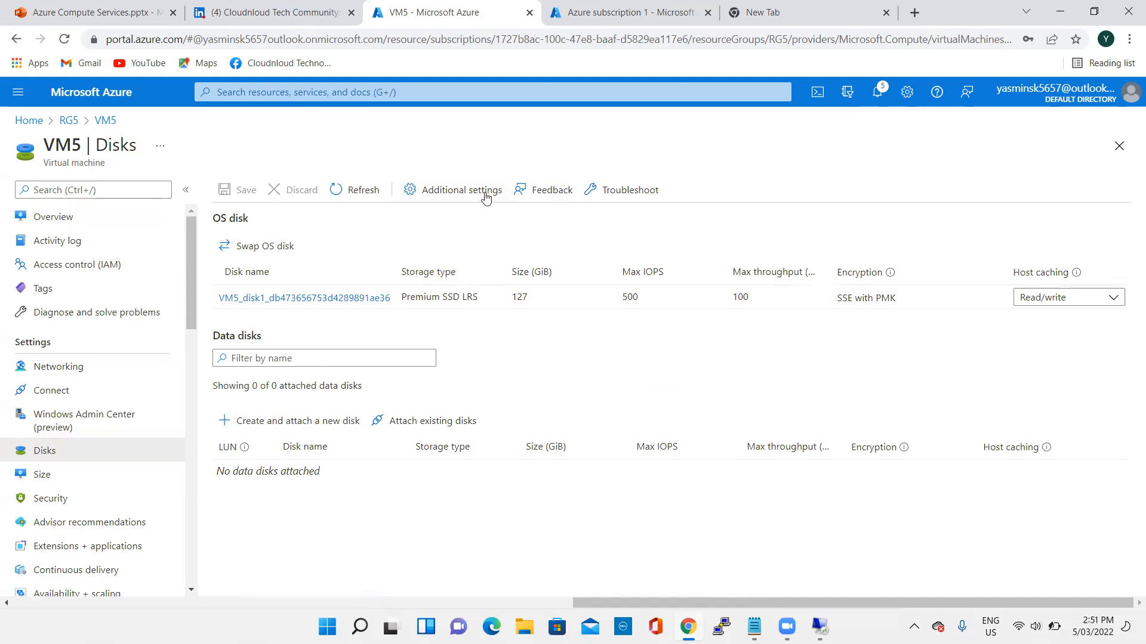
click(445, 190)
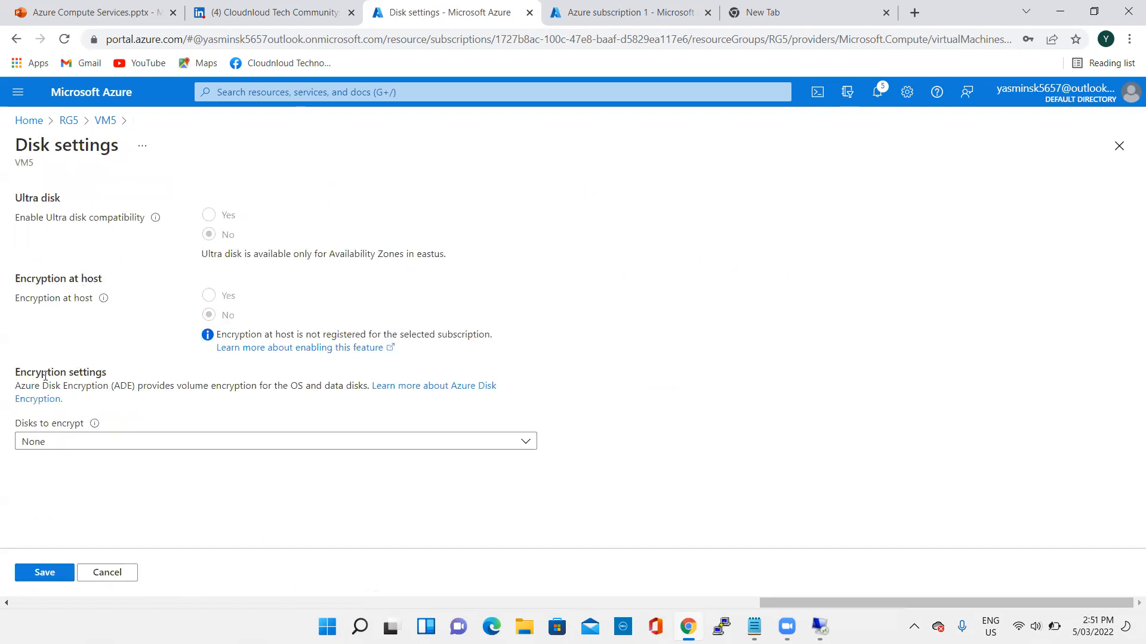
drag(18, 373, 81, 383)
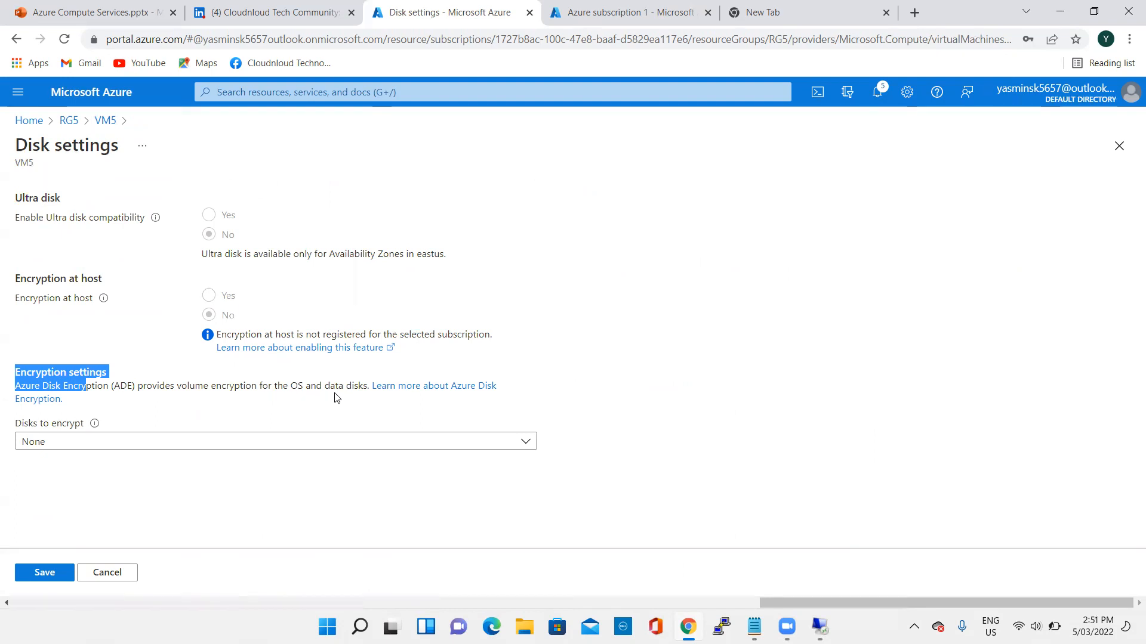
click(220, 396)
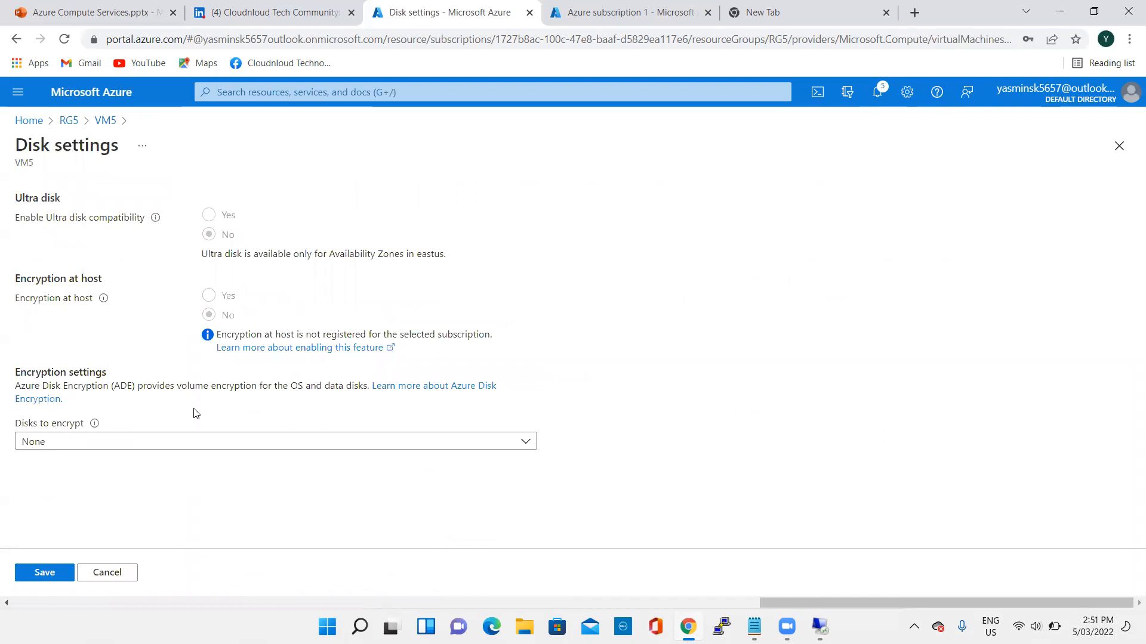
- Set VM5's disks to encrypt to OS disk, with rg5keyvault as the key vault and key5 as the key
click(109, 441)
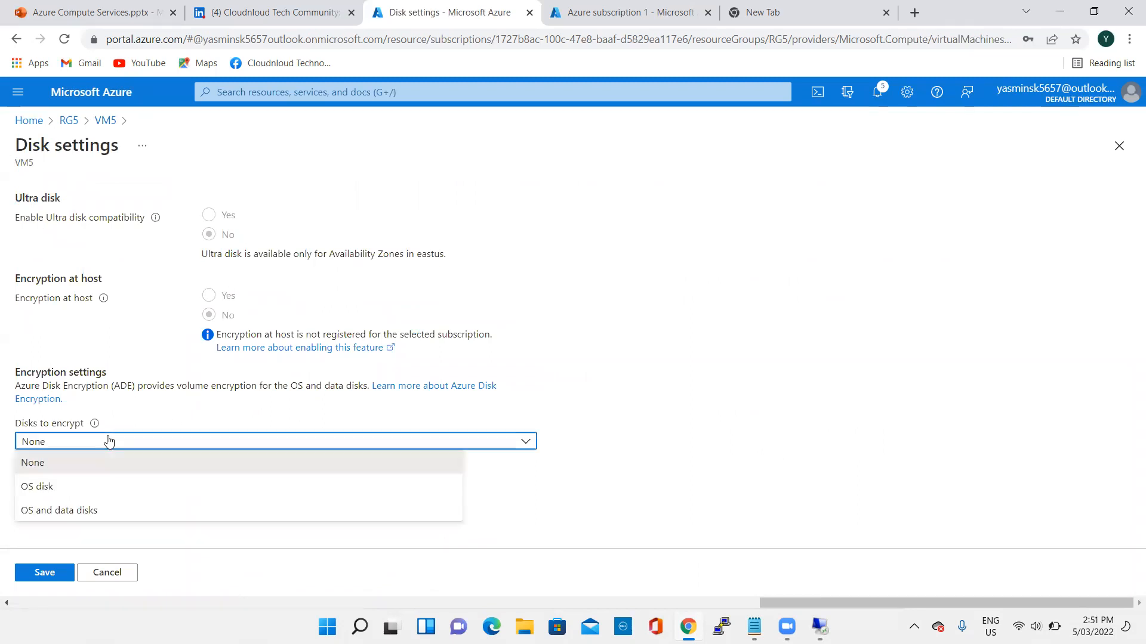
click(81, 489)
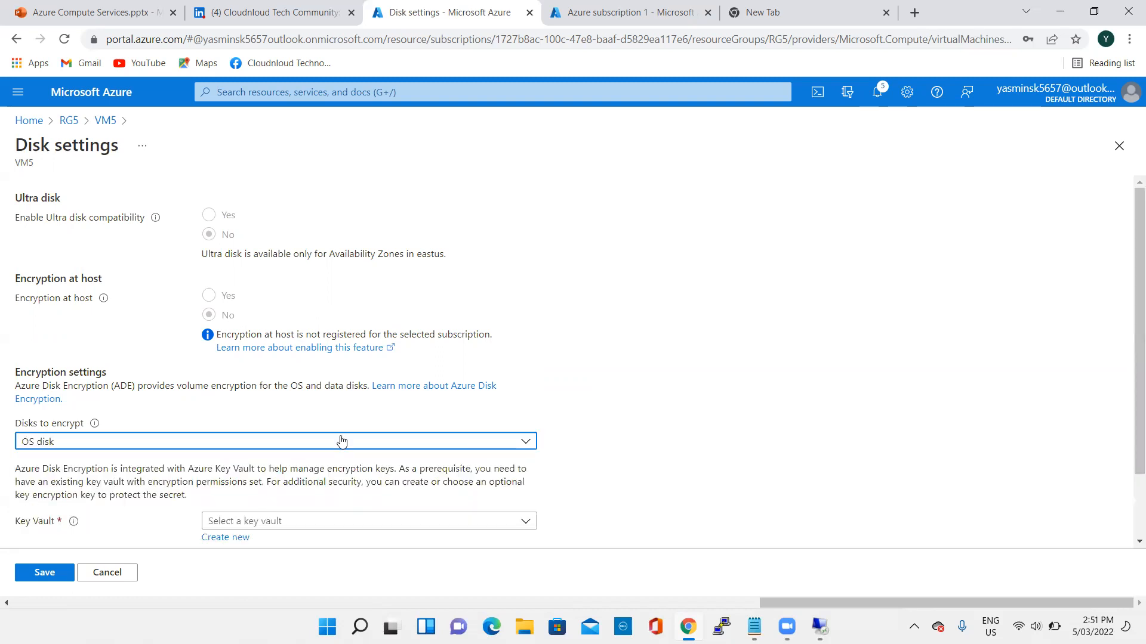
scroll(473, 410, down, 1)
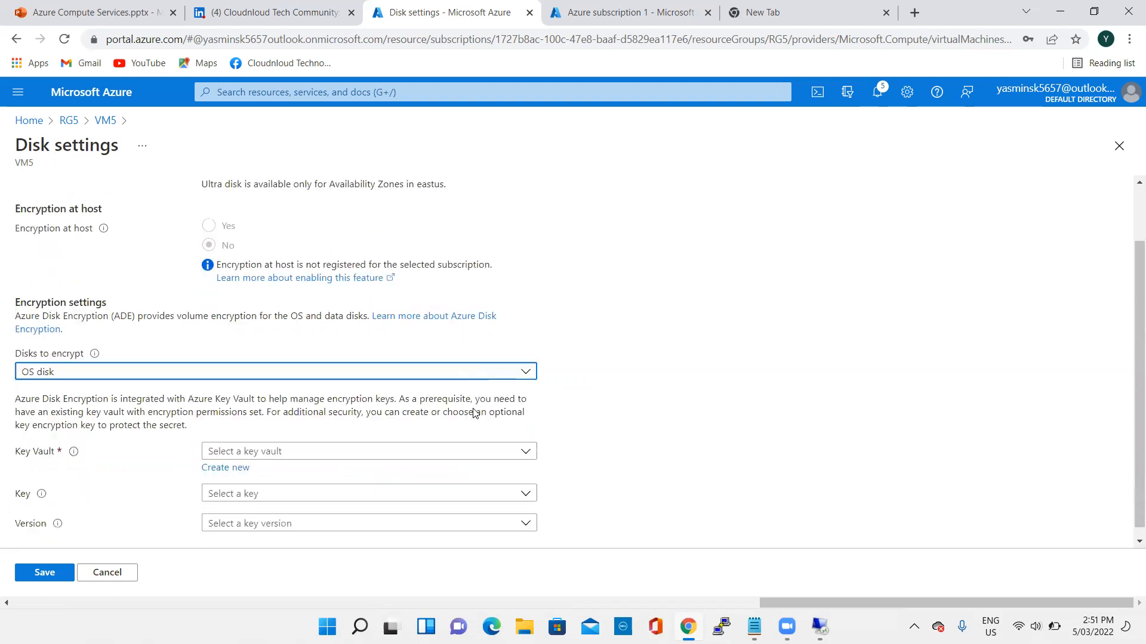
click(270, 441)
click(266, 515)
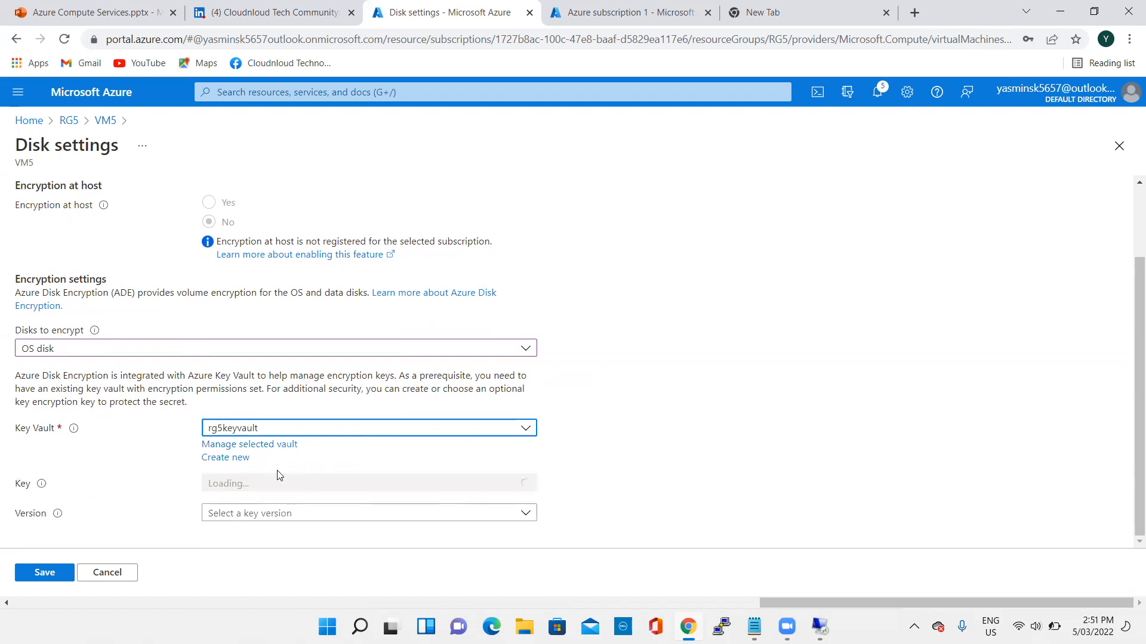
click(263, 472)
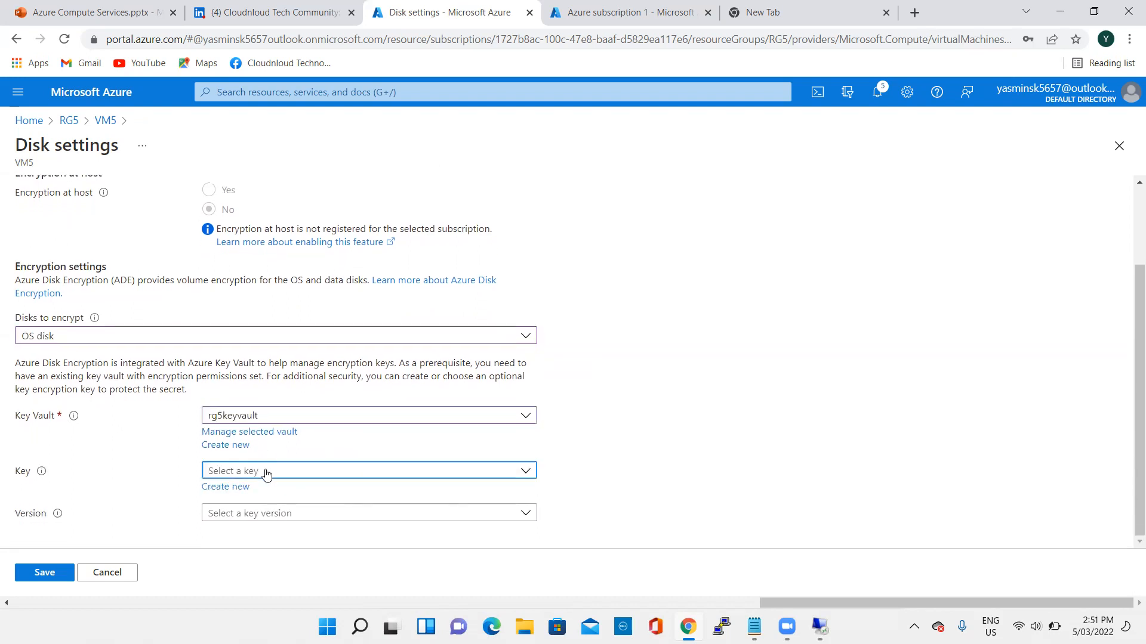
click(248, 520)
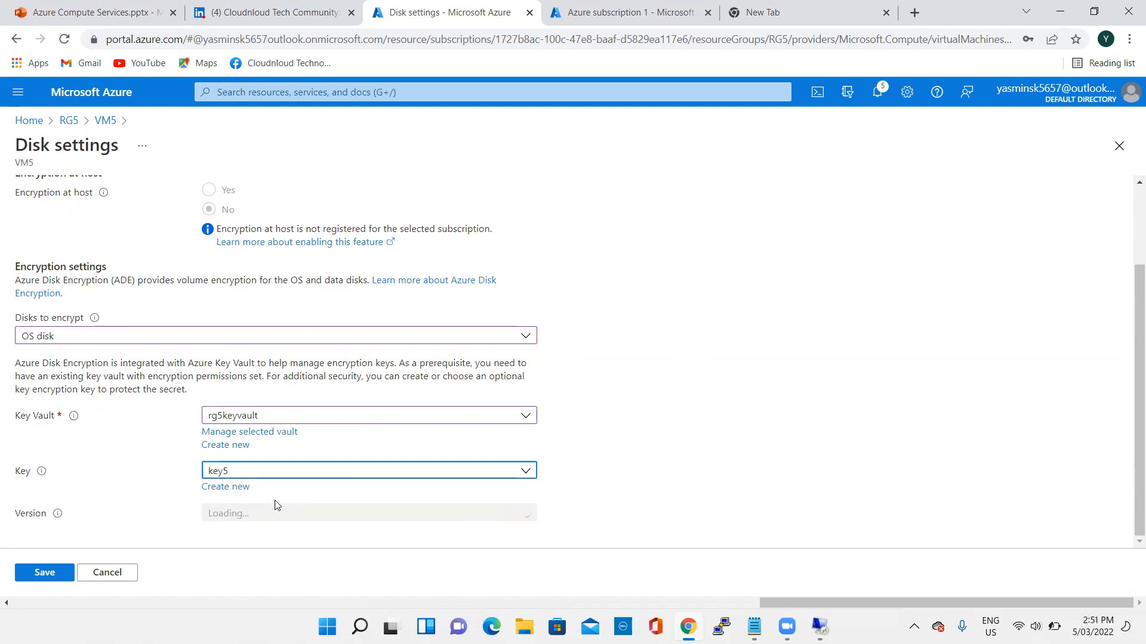
- Select the current version of key5 and save VM5's disk encryption settings
click(267, 513)
click(311, 494)
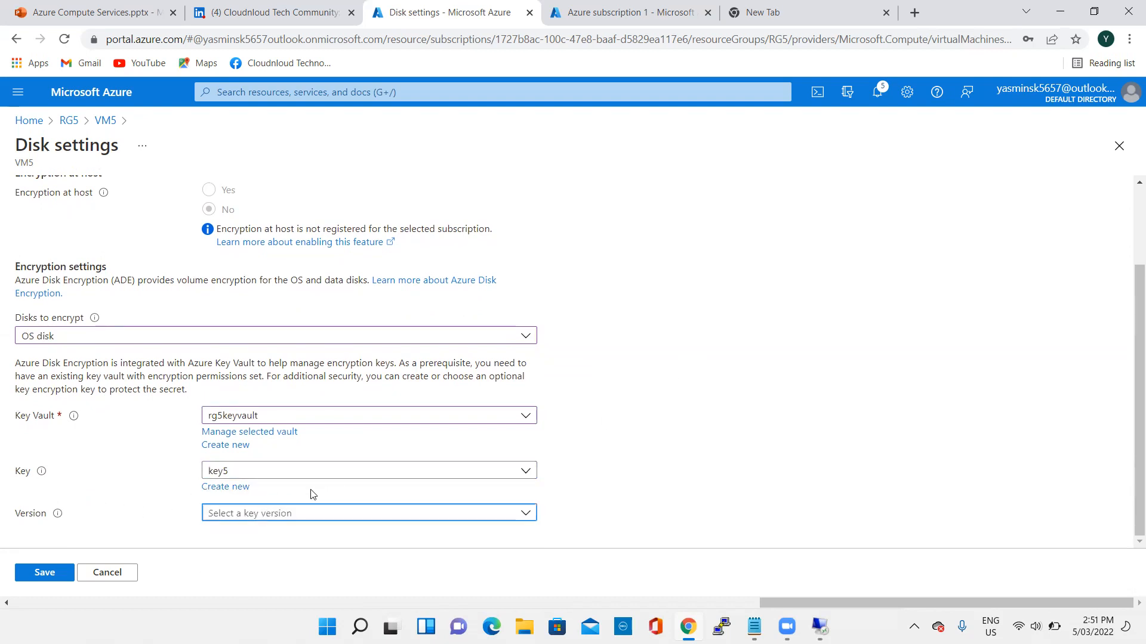
click(274, 513)
click(287, 559)
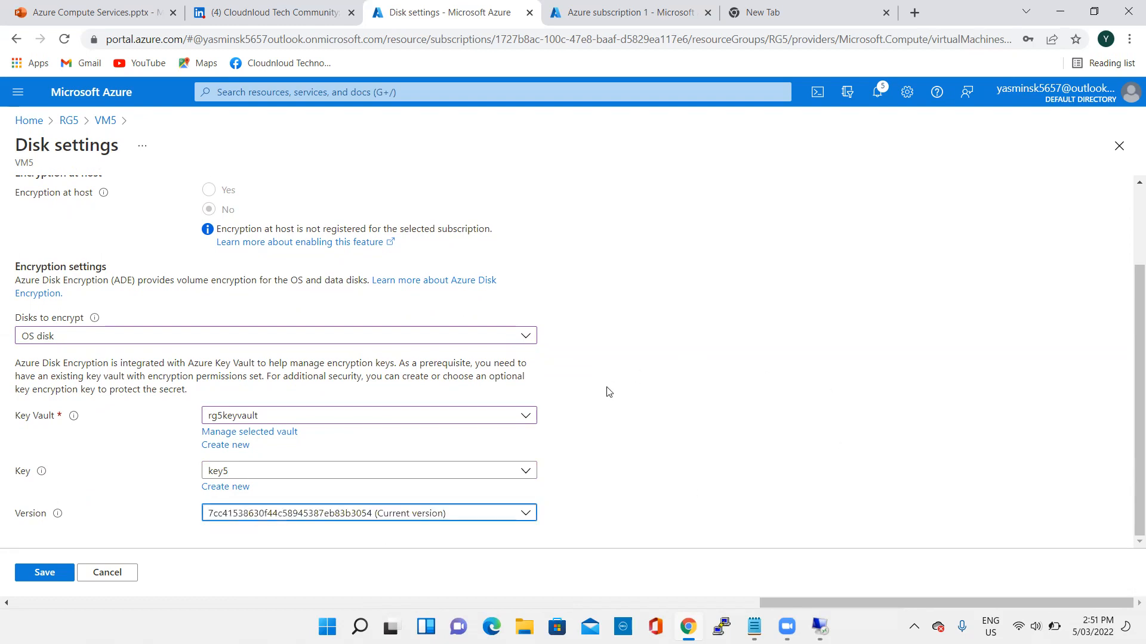
click(45, 570)
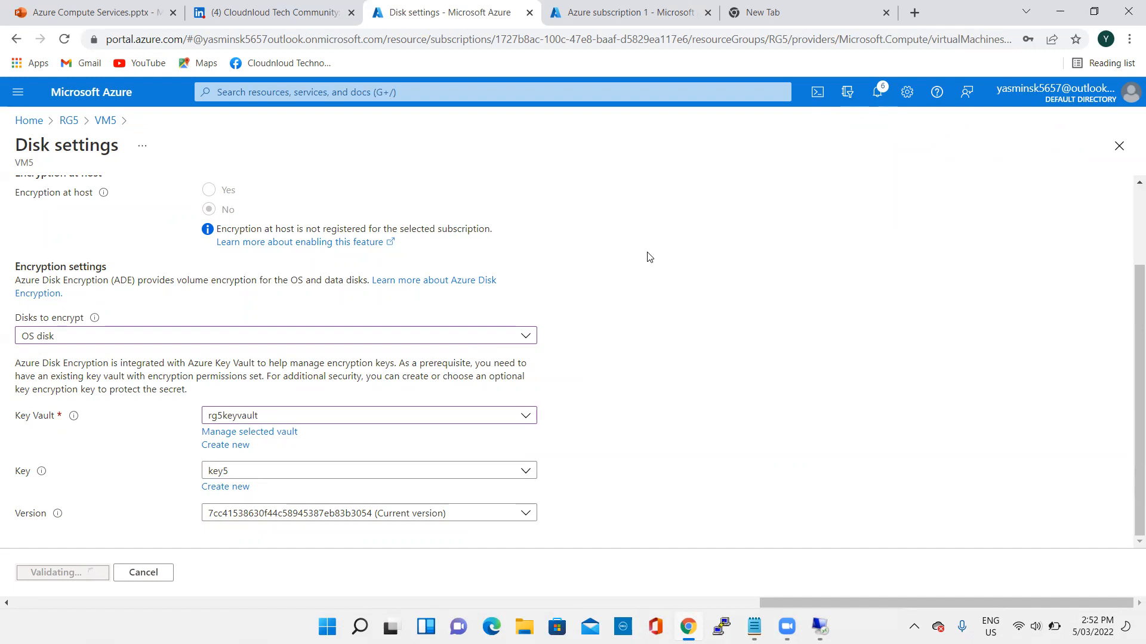
- Review VM5's disk settings during validation and open the notifications to check the encryption update's progress
scroll(654, 281, up, 2)
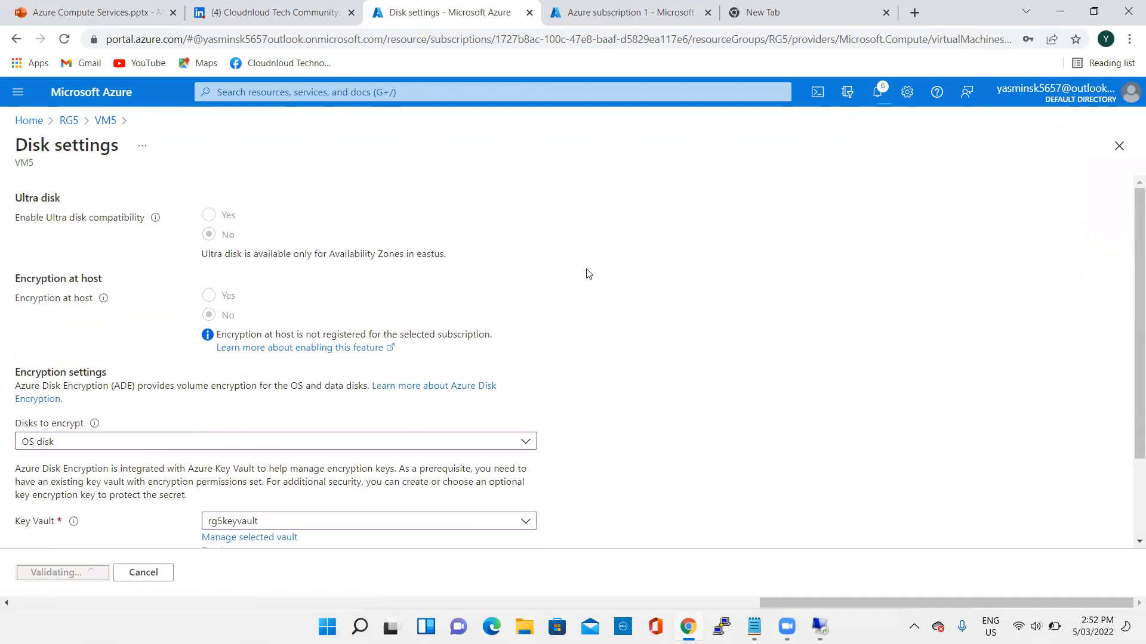
scroll(385, 401, down, 1)
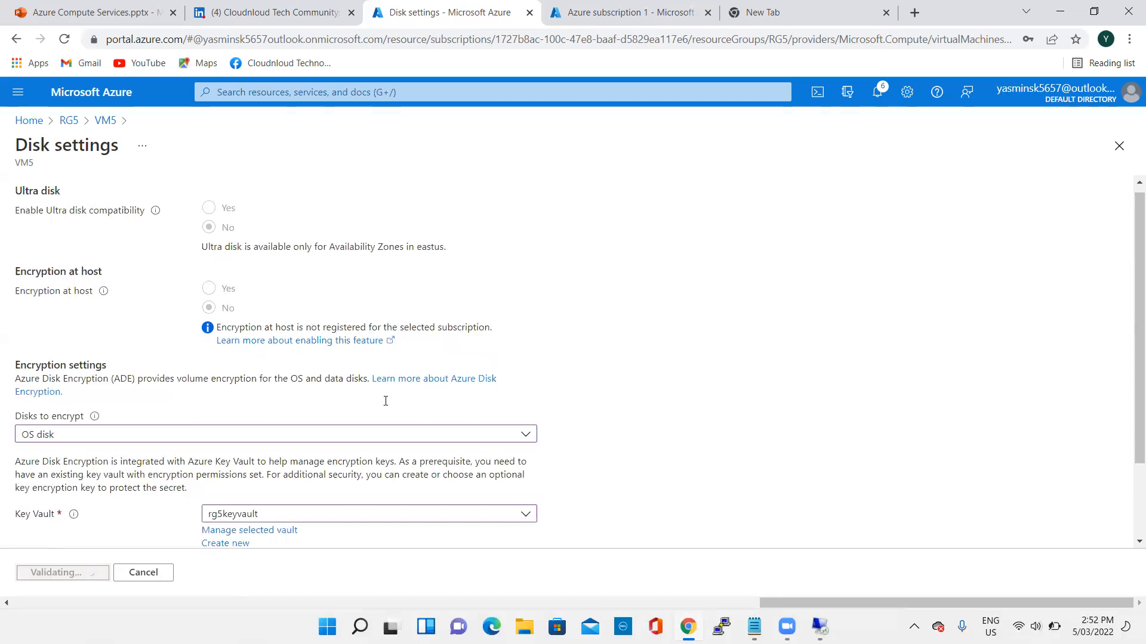
scroll(385, 401, down, 2)
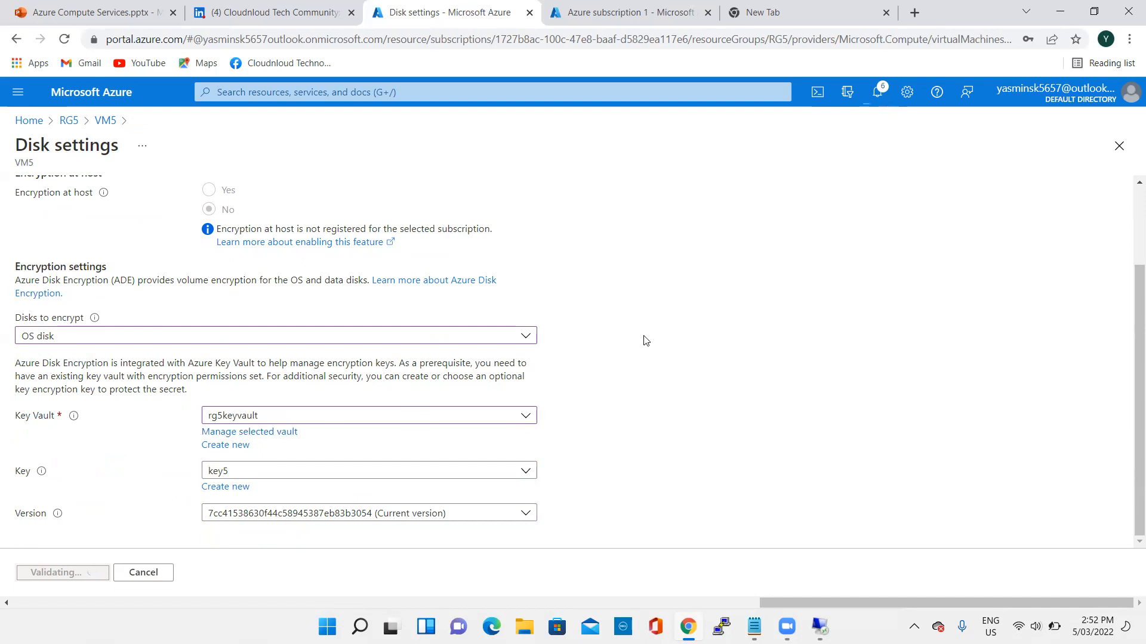
scroll(650, 329, up, 2)
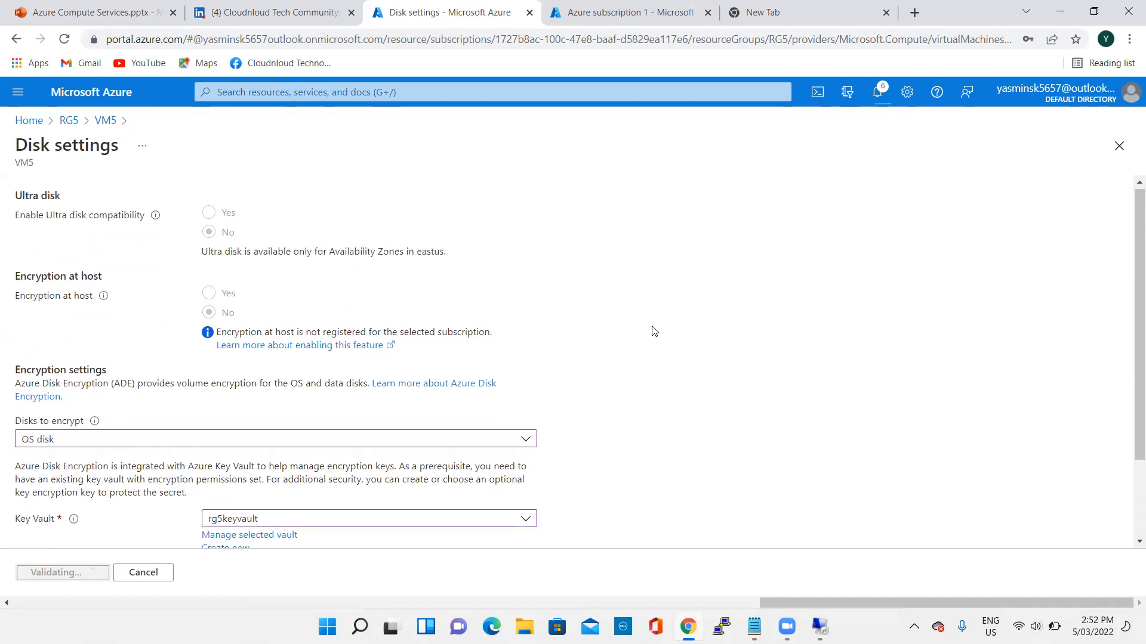
click(876, 91)
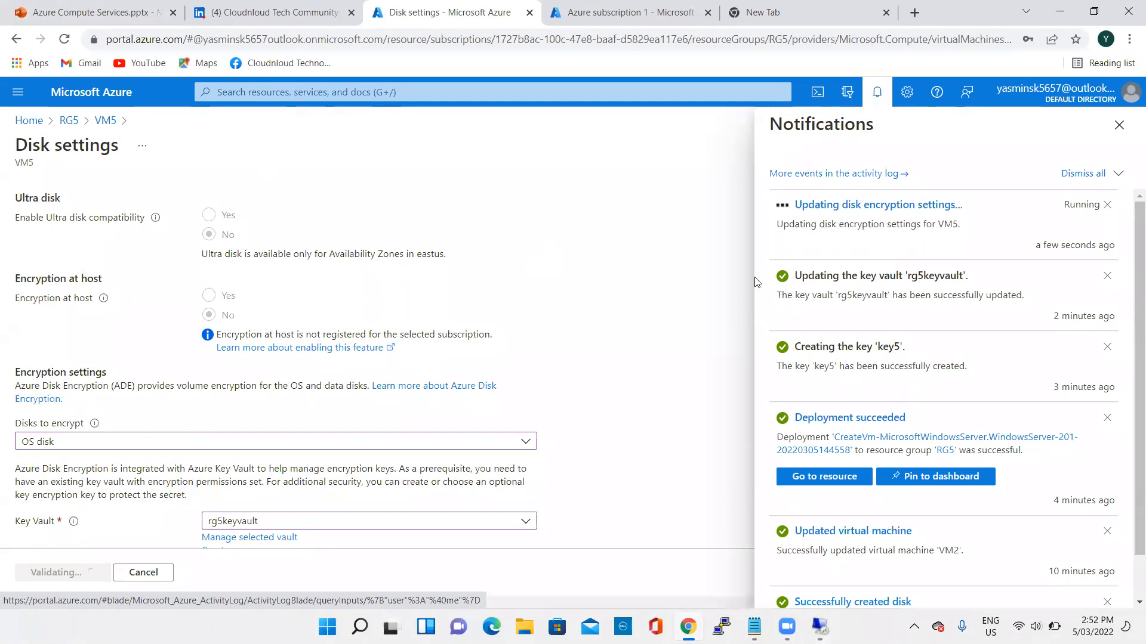
click(29, 120)
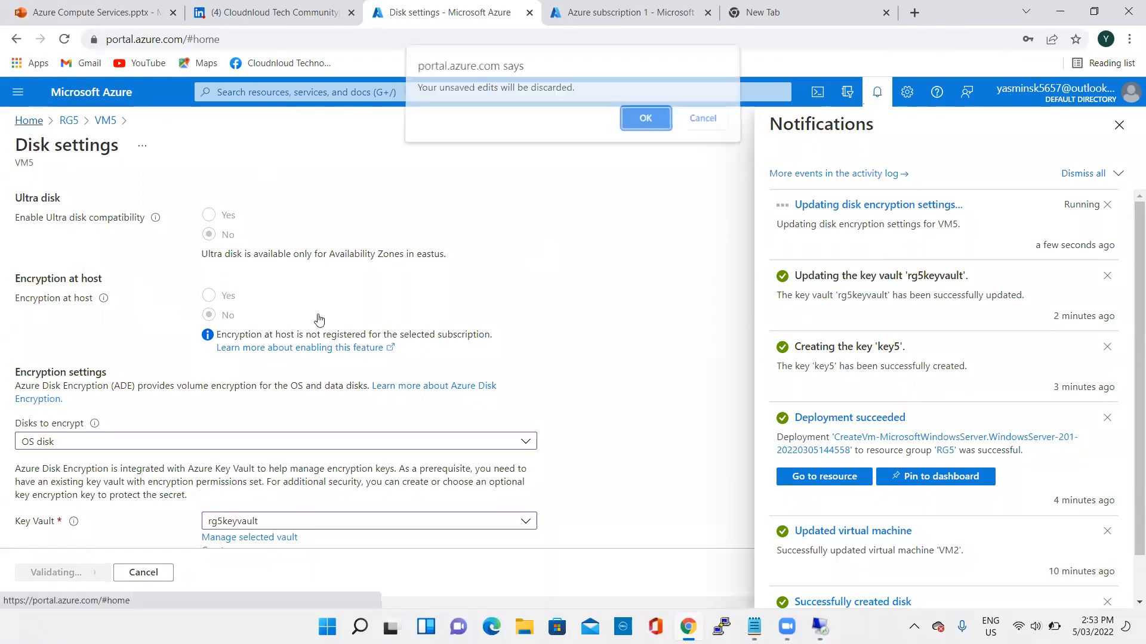
click(692, 124)
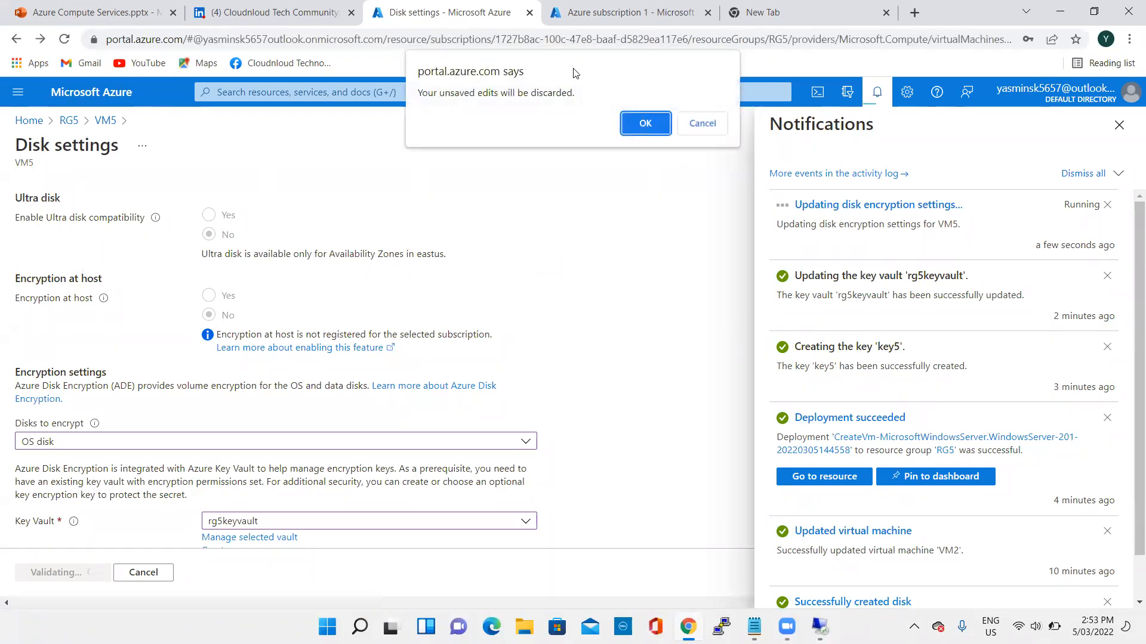
click(698, 125)
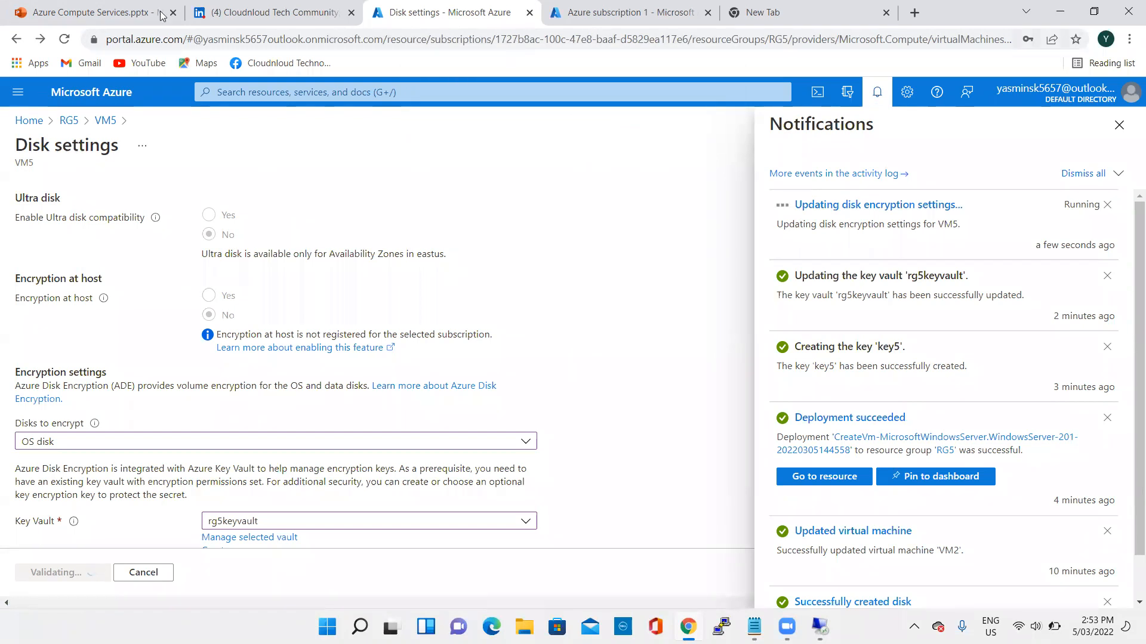
- Switch to the Azure subscription browser tab, return to the portal home page and open VM2 from the recent resources
click(632, 12)
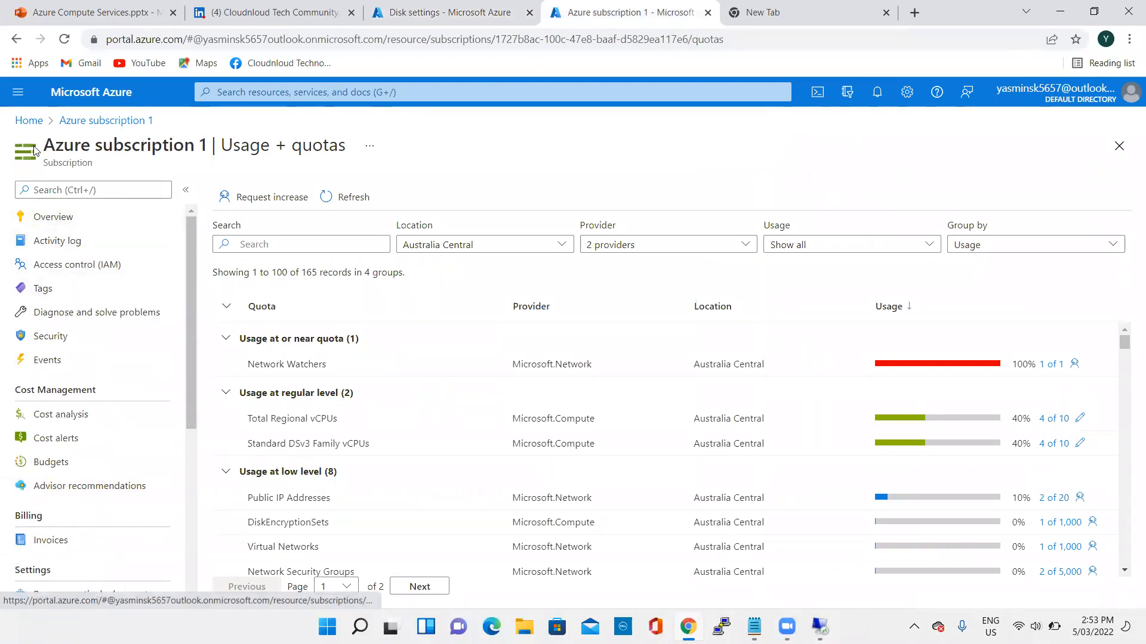
click(28, 121)
scroll(222, 376, down, 1)
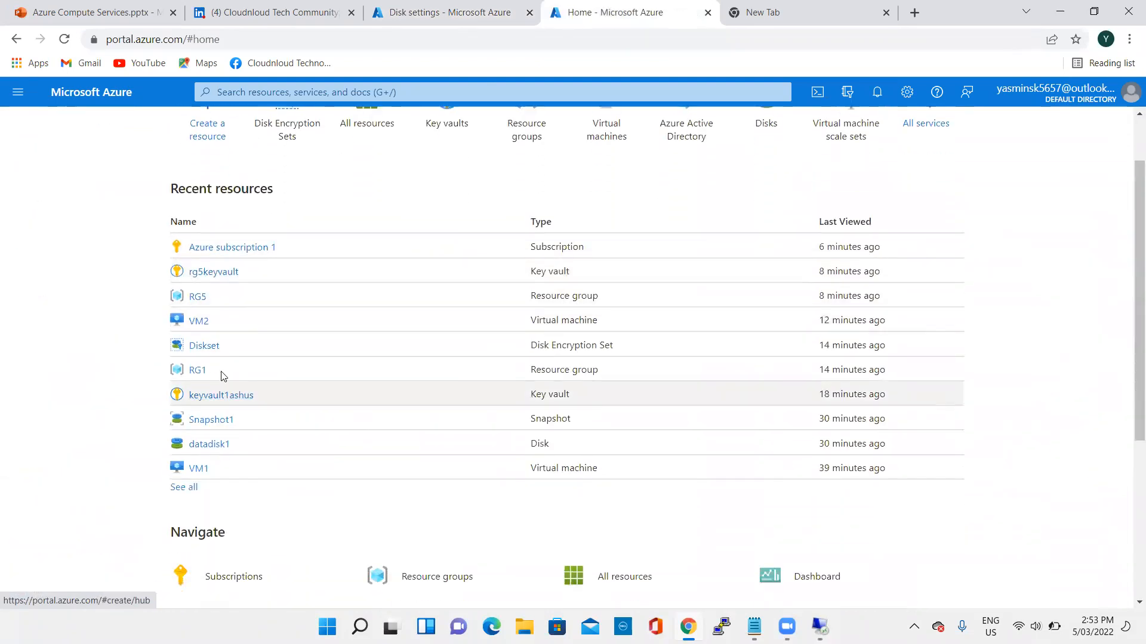
scroll(258, 416, down, 1)
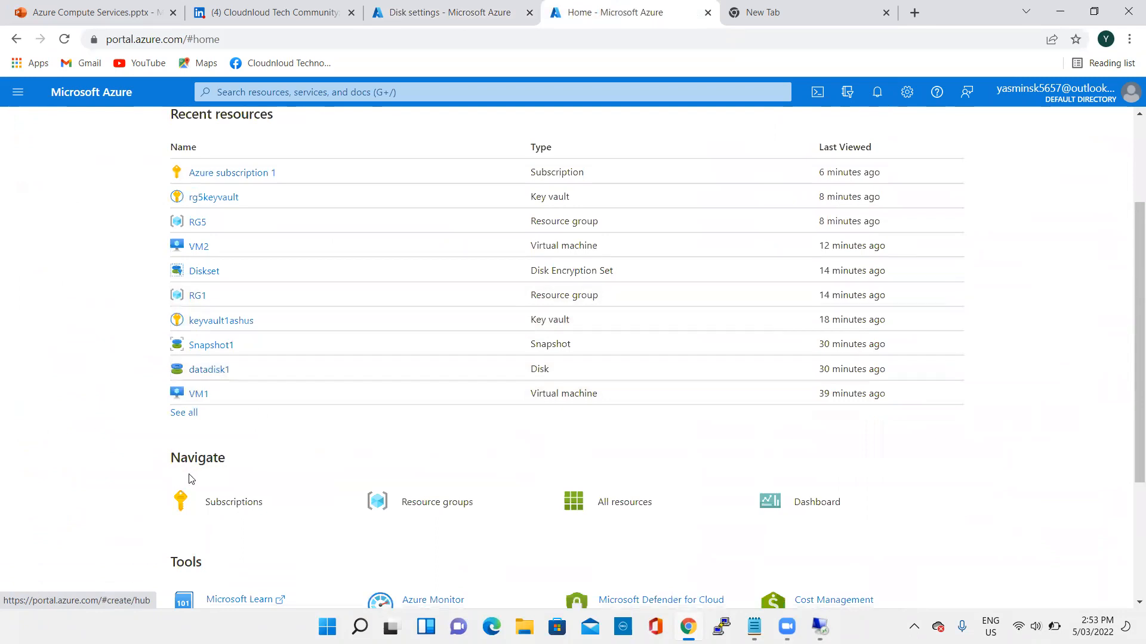
click(198, 247)
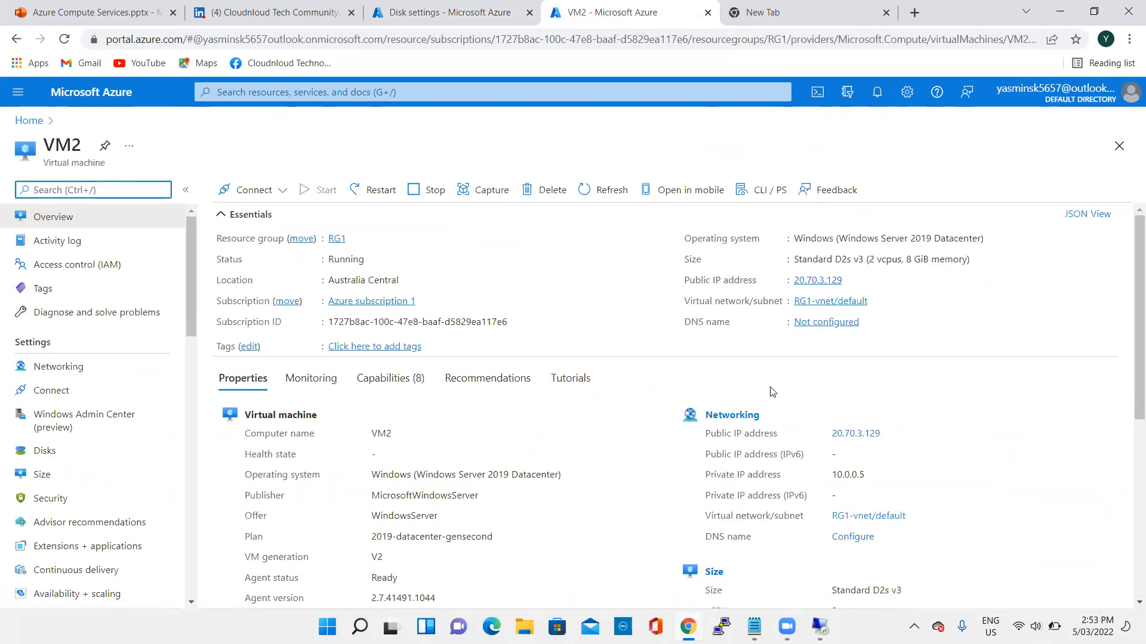
- Review VM2's disk properties on its overview, and open its Disks page to examine each disk's encryption
scroll(447, 462, down, 4)
scroll(447, 461, down, 1)
scroll(114, 438, down, 3)
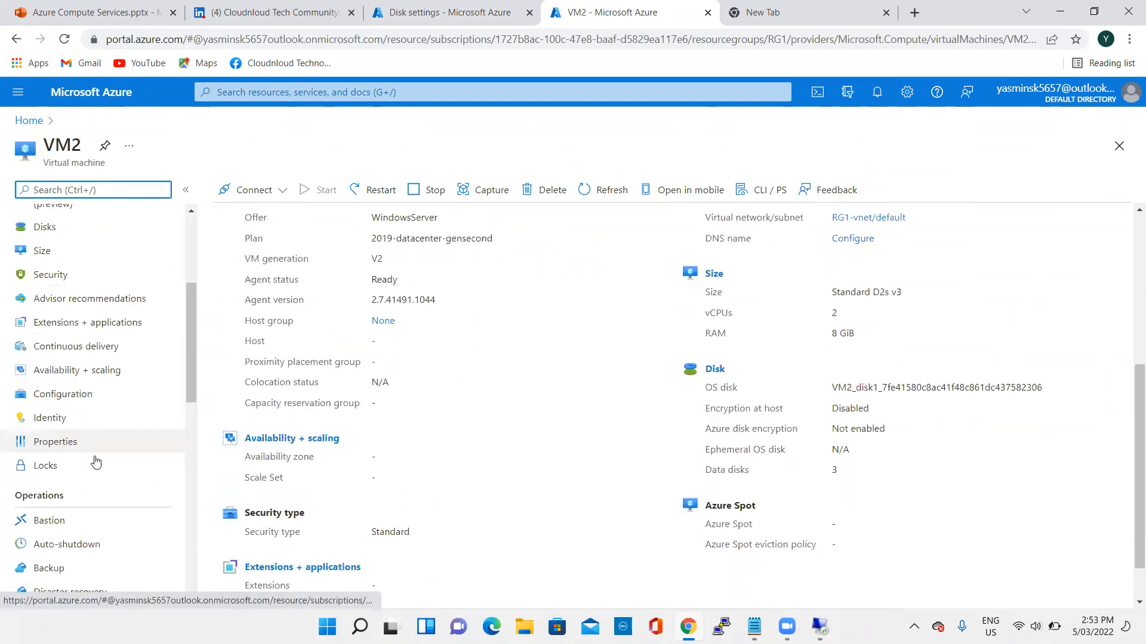
scroll(78, 385, up, 2)
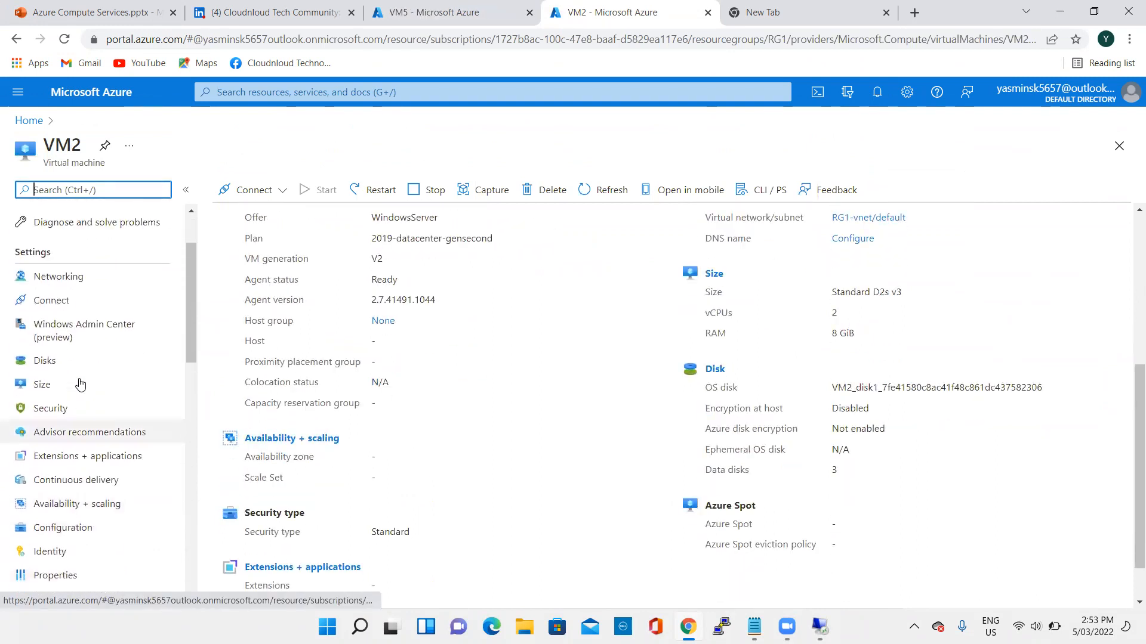
click(47, 376)
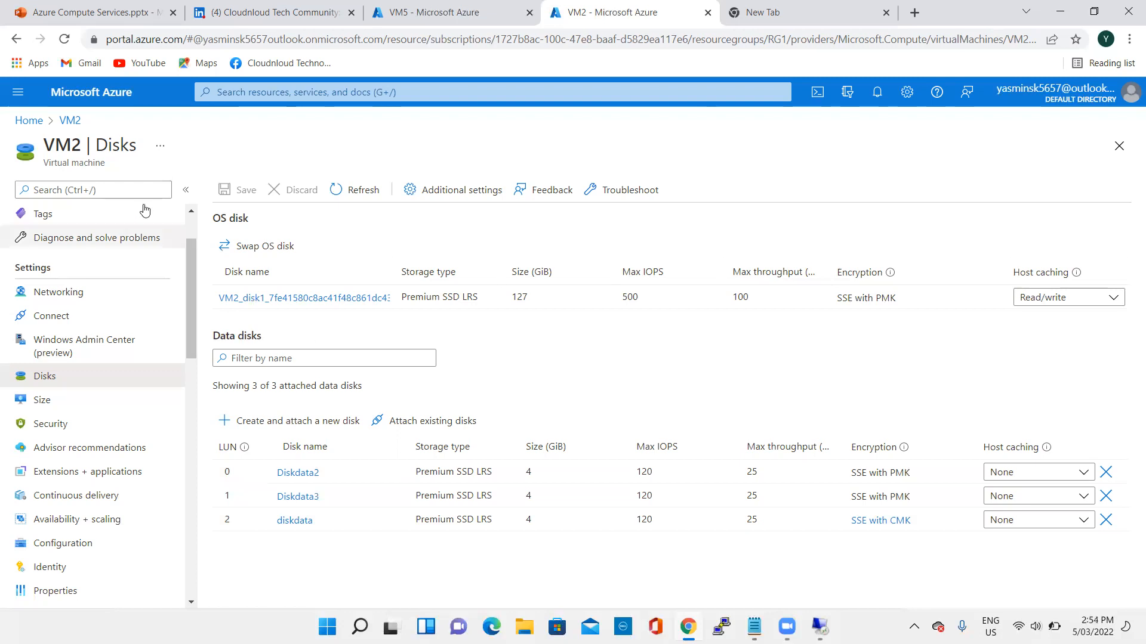
- Revisit VM2's overview properties and return to its Disks page
scroll(107, 227, up, 2)
click(107, 226)
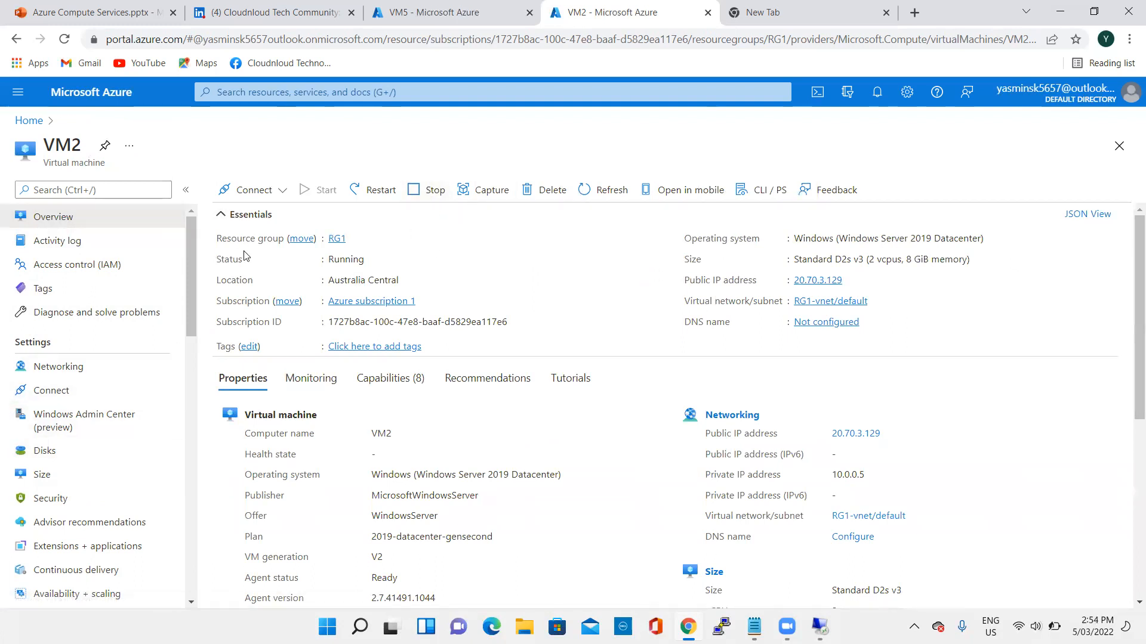
scroll(295, 290, down, 3)
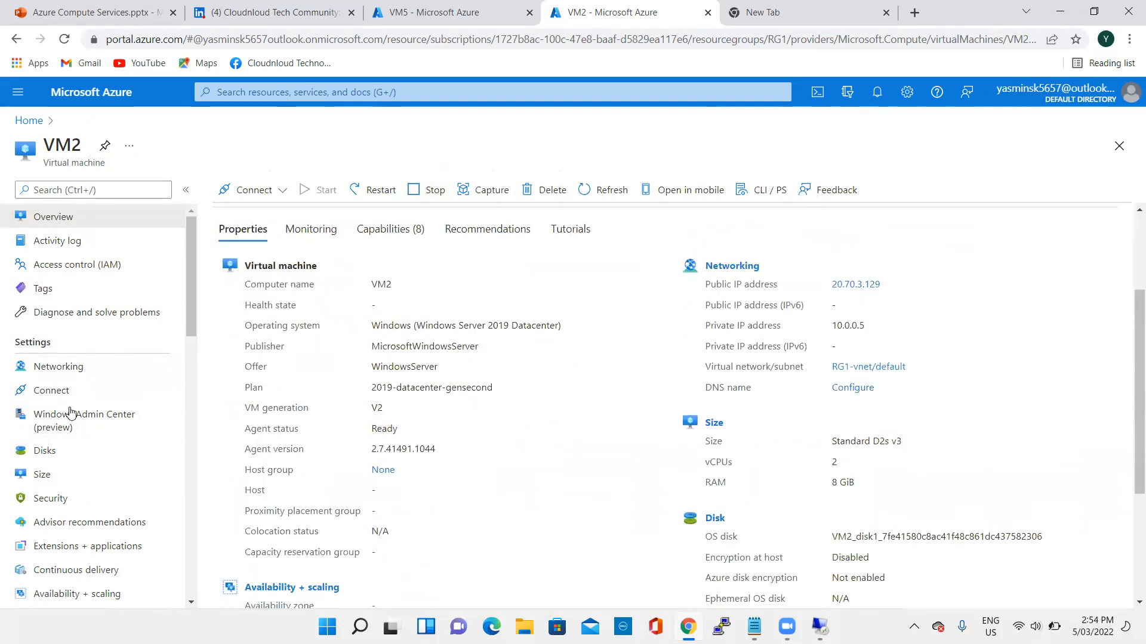
click(59, 452)
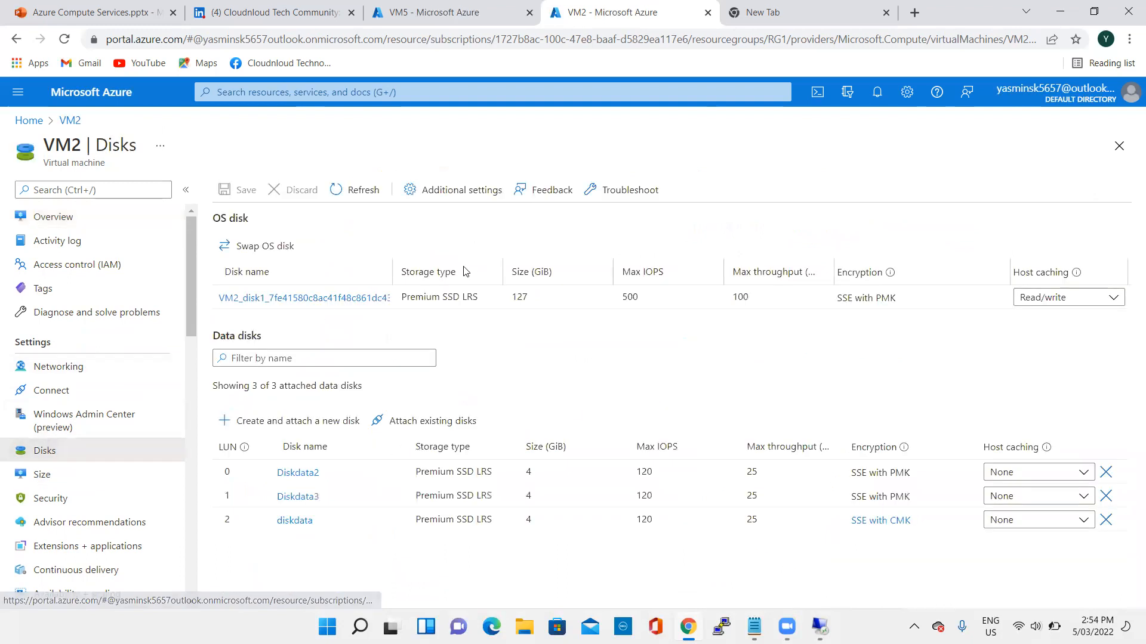
- Open VM2's OS disk and examine the encryption type and the note about changing encryption settings on its Encryption page
click(341, 298)
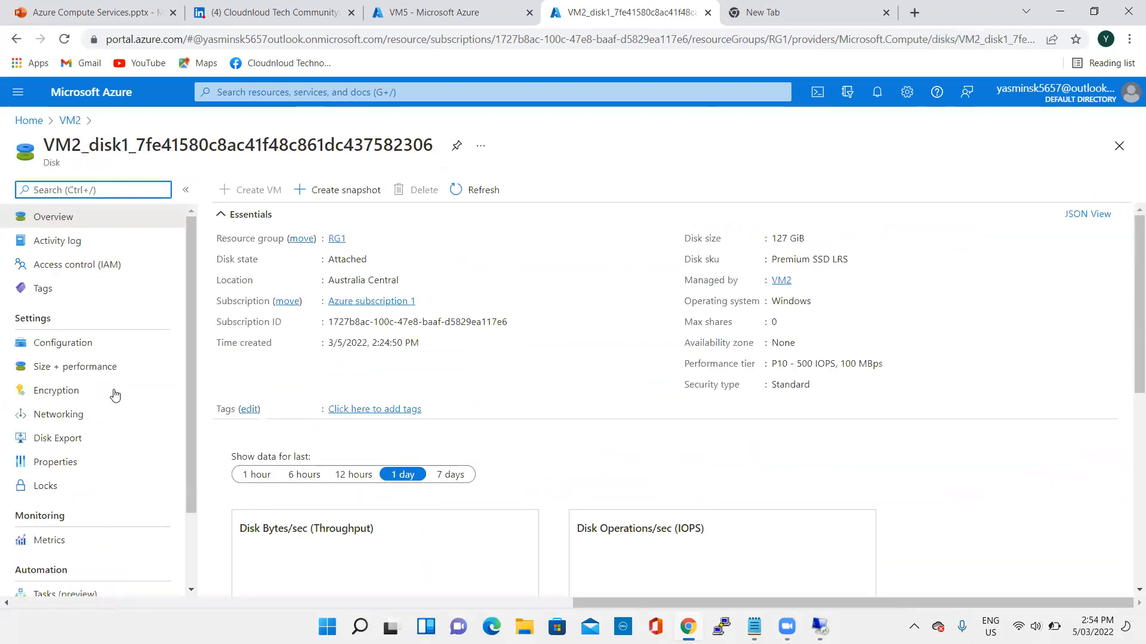
scroll(411, 431, down, 5)
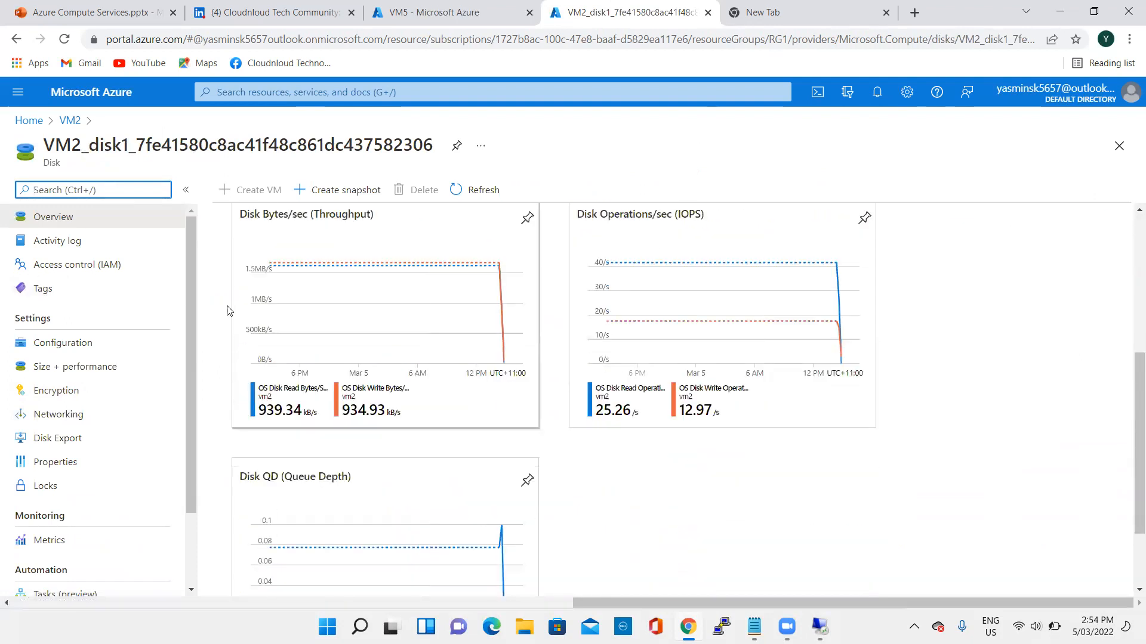
click(57, 391)
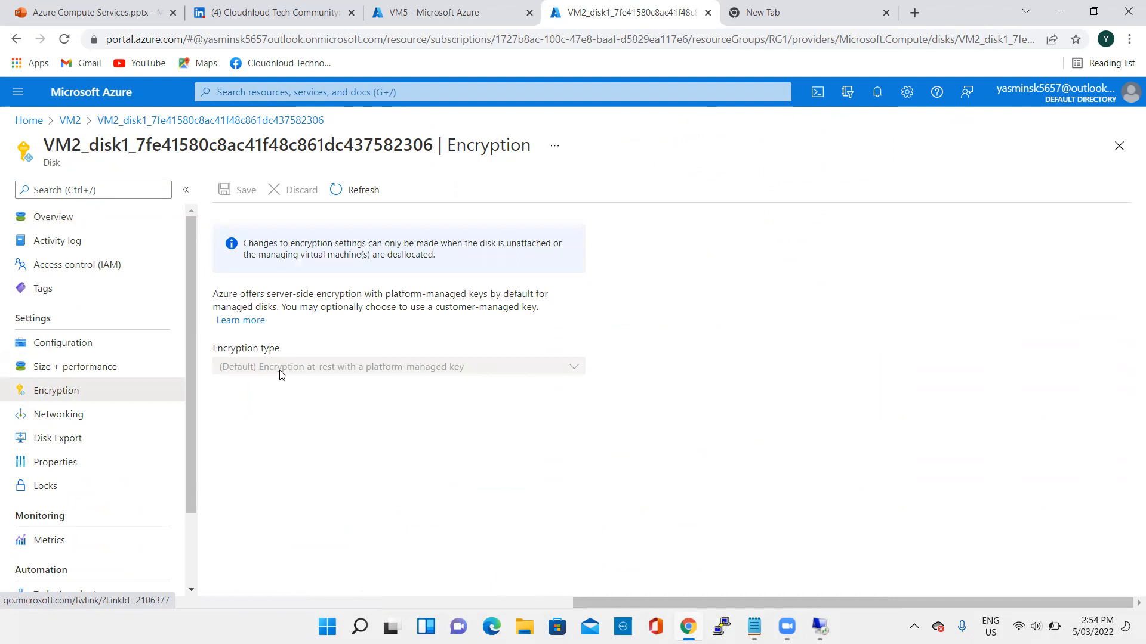
click(530, 371)
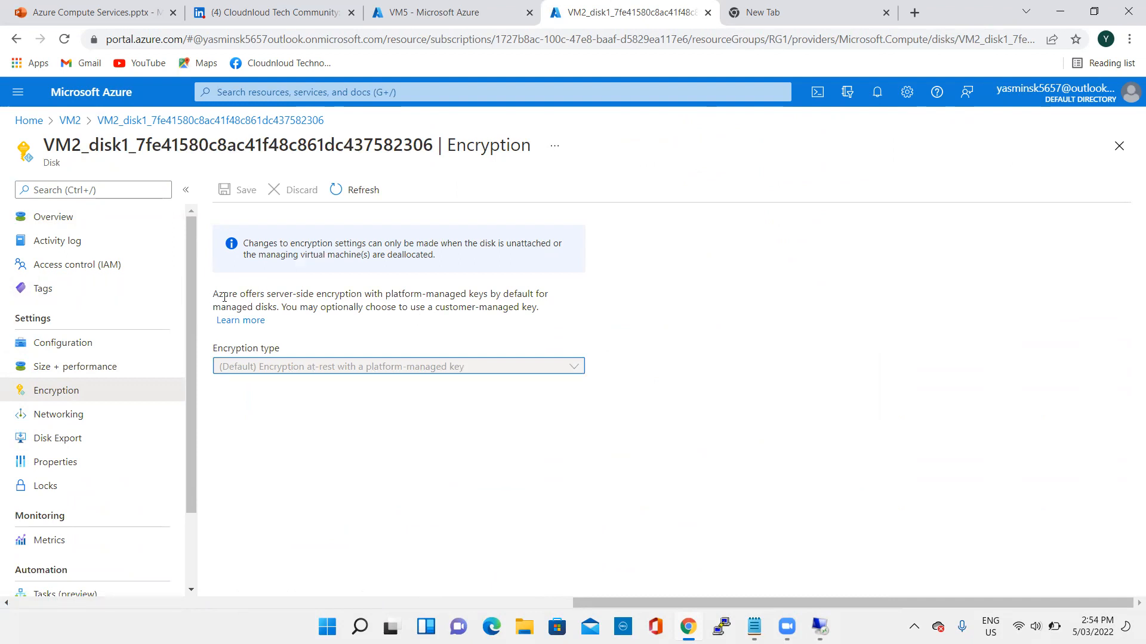
drag(251, 243, 259, 245)
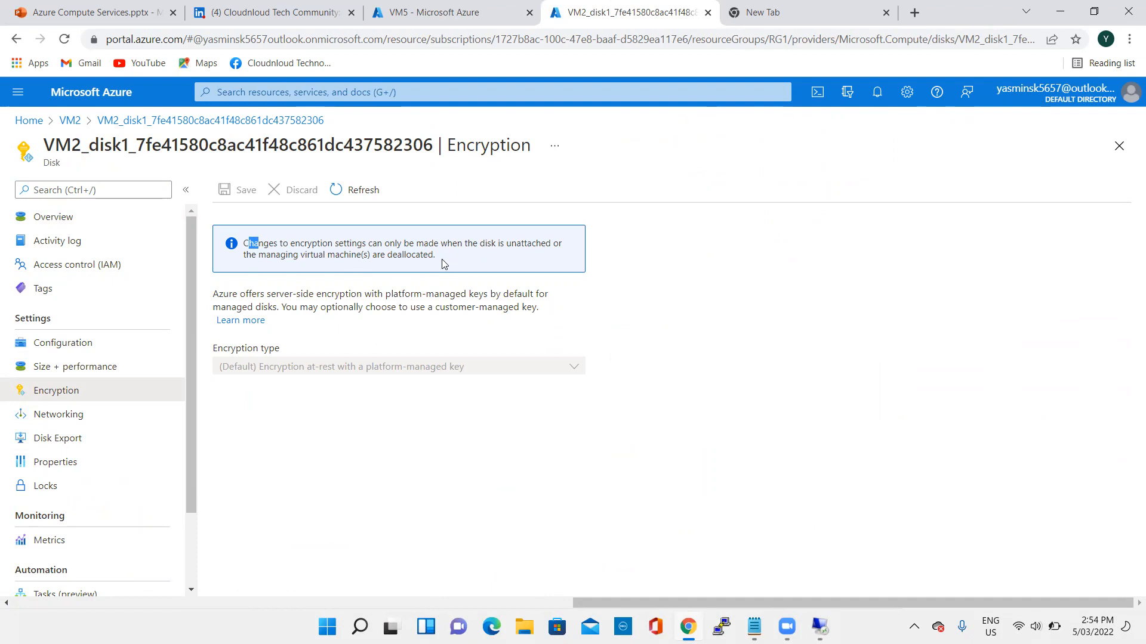
click(755, 305)
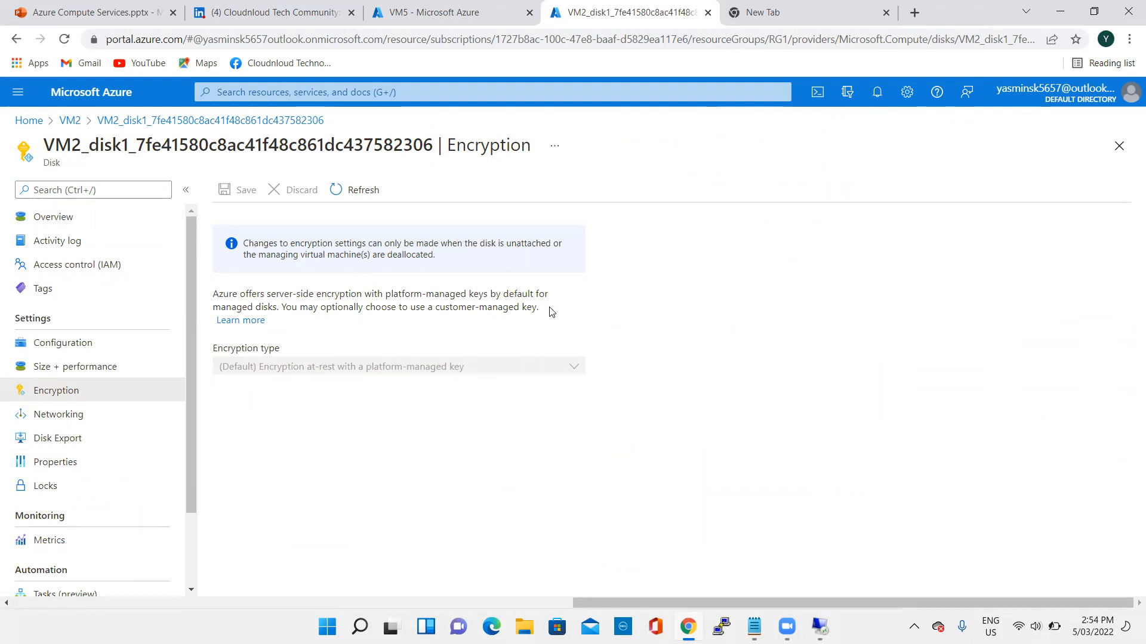
- Look over the OS disk's overview and its Encryption page again, and go back to VM2's Disks page
click(54, 218)
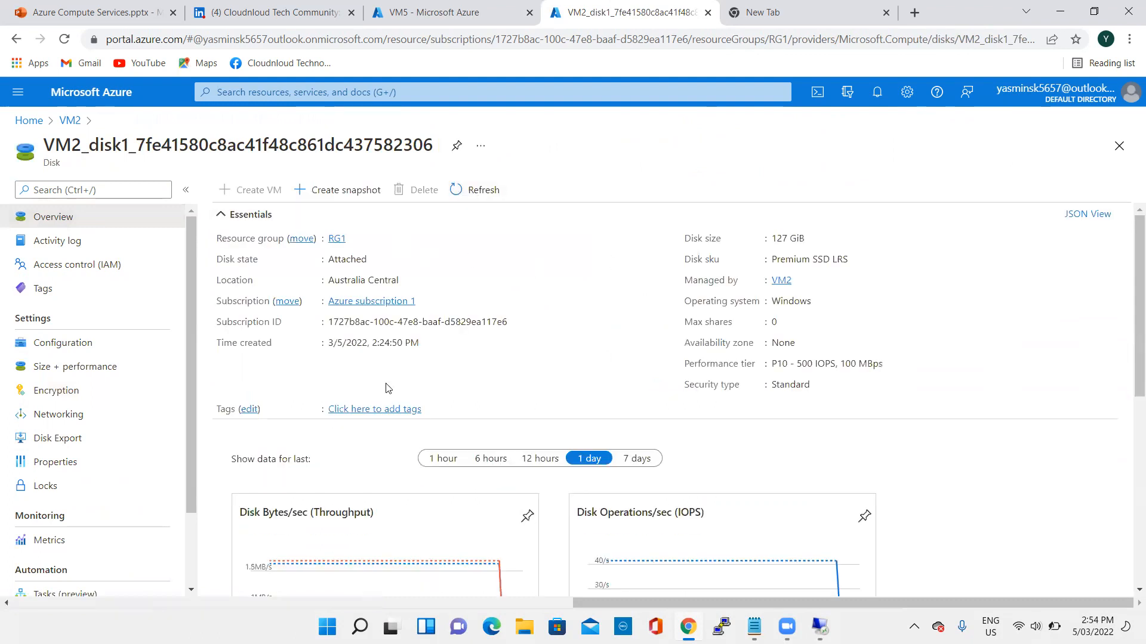
click(82, 392)
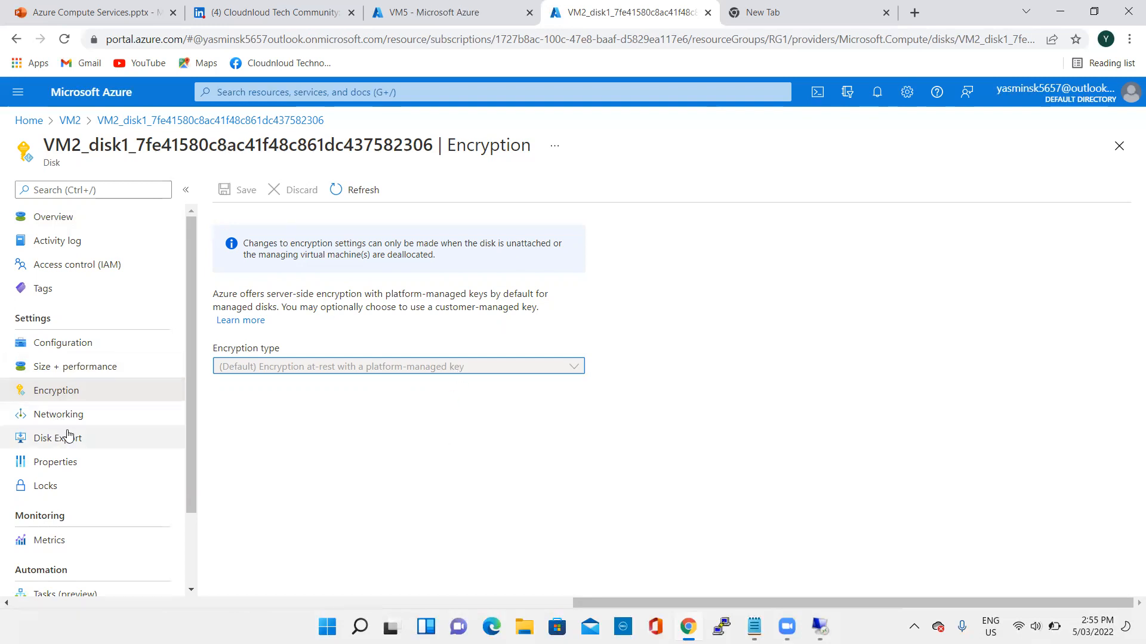
scroll(84, 454, down, 2)
scroll(72, 448, up, 2)
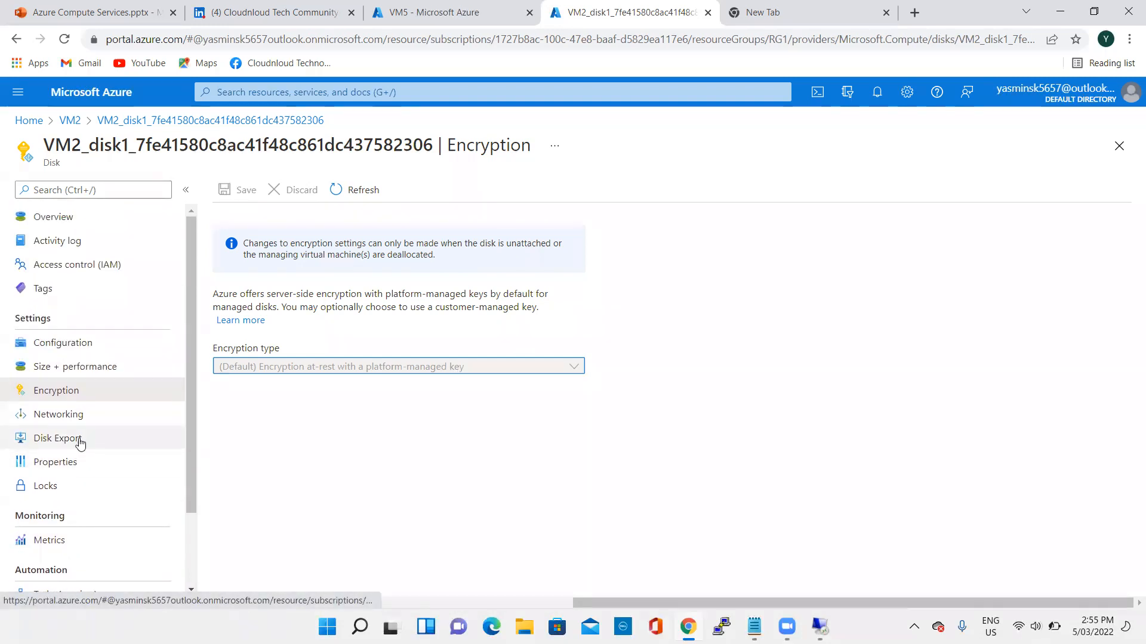
scroll(110, 346, down, 2)
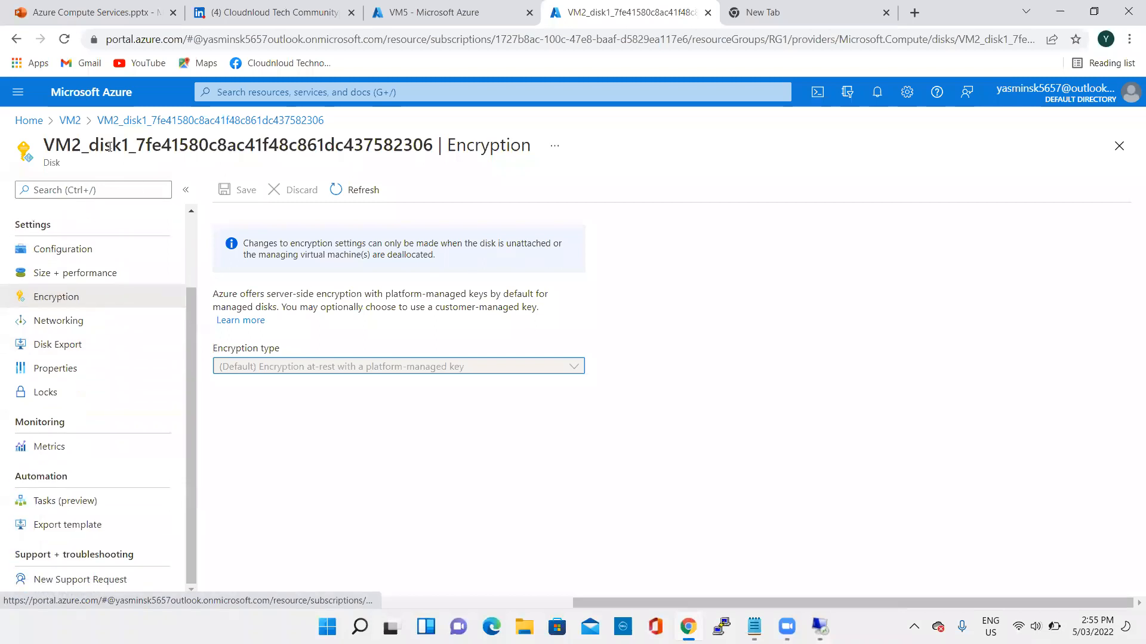
click(70, 120)
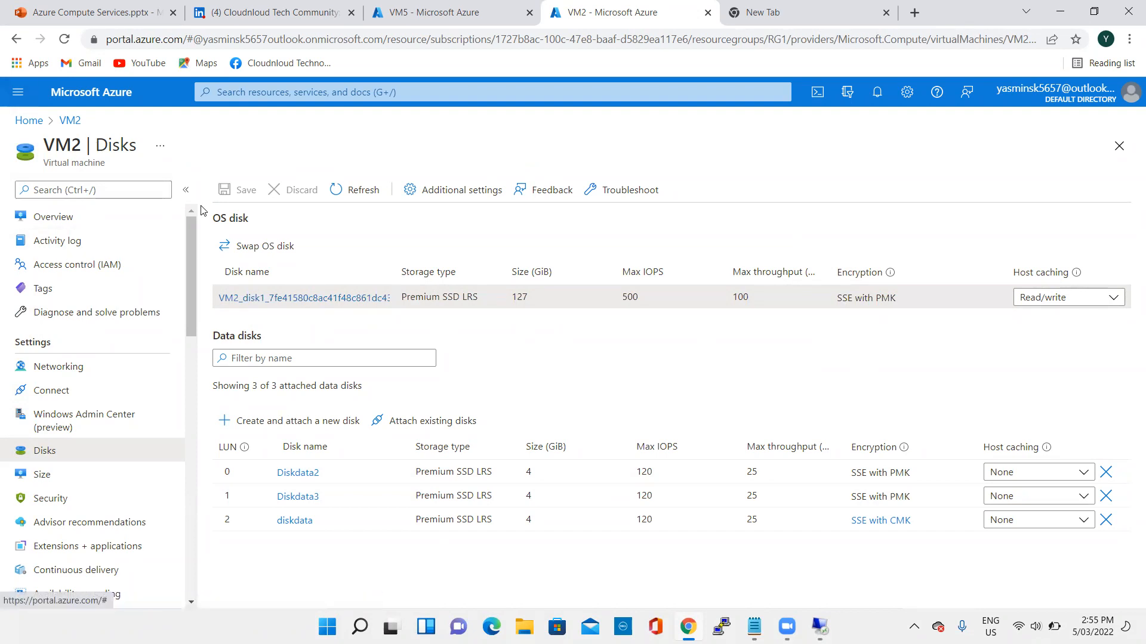
- Switch back to VM5's browser tab, close the notifications, and check its overview and the OS disk's encryption on the Disks page
click(427, 12)
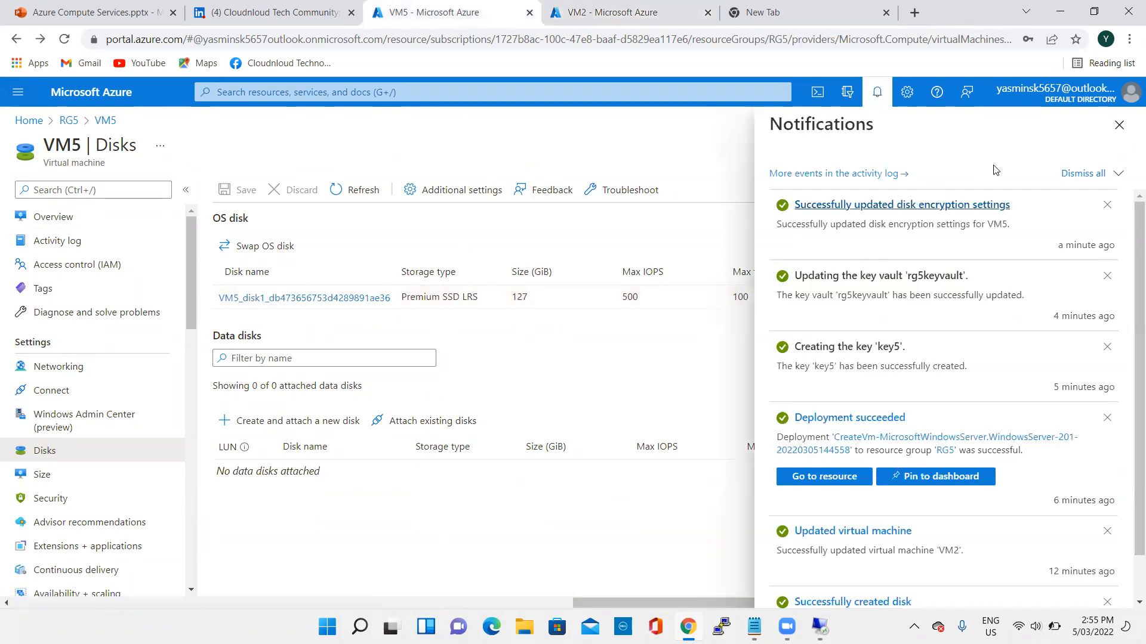
click(1119, 125)
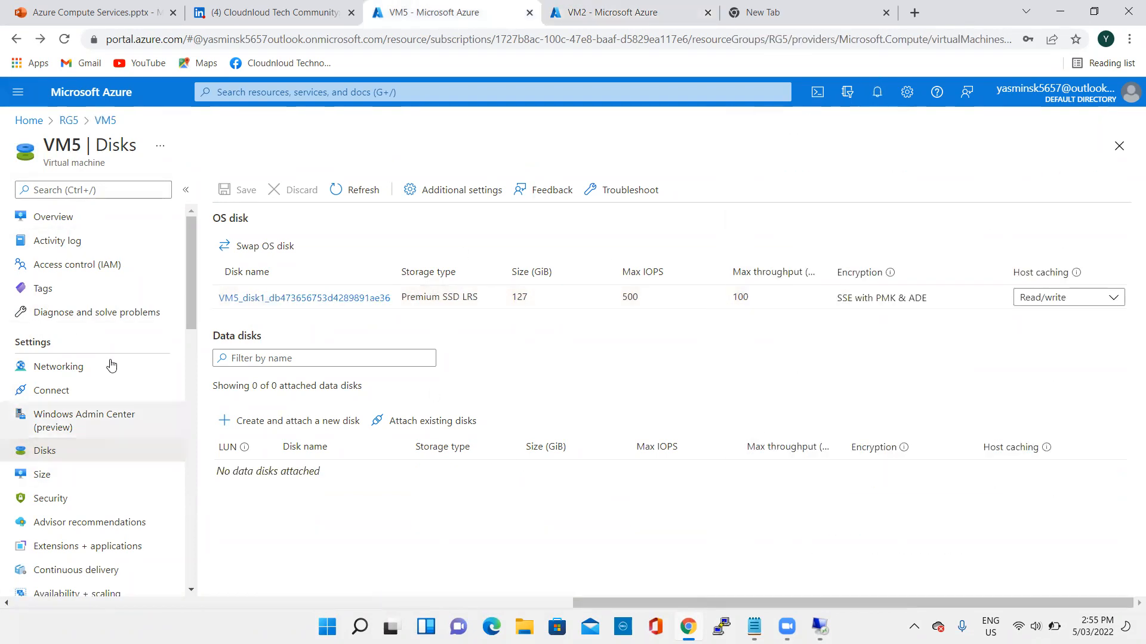
click(81, 219)
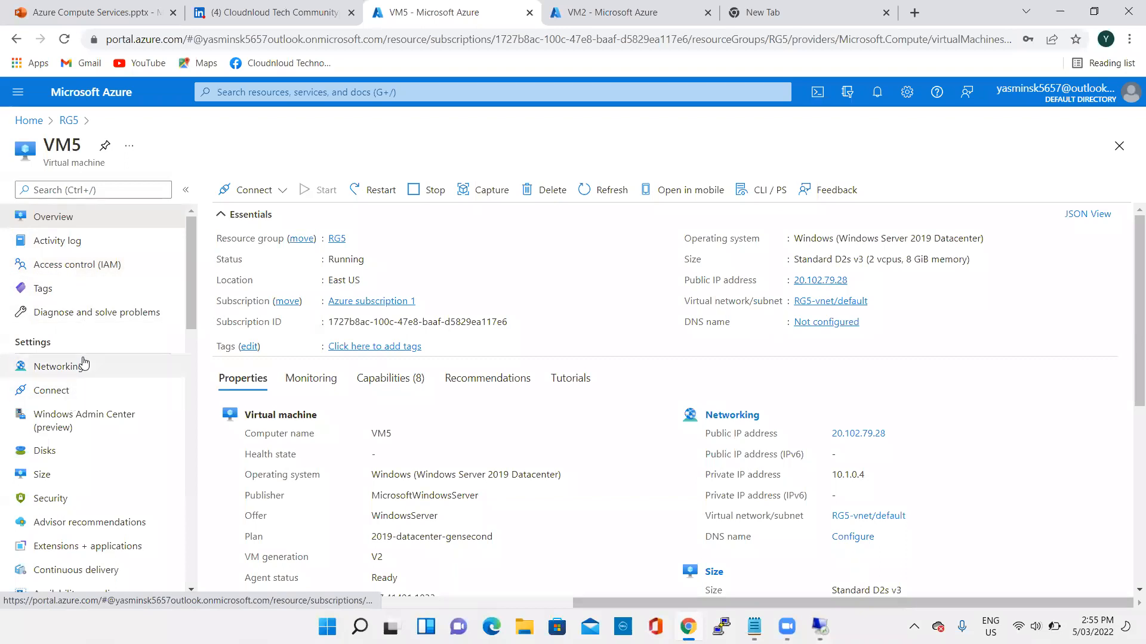
click(37, 451)
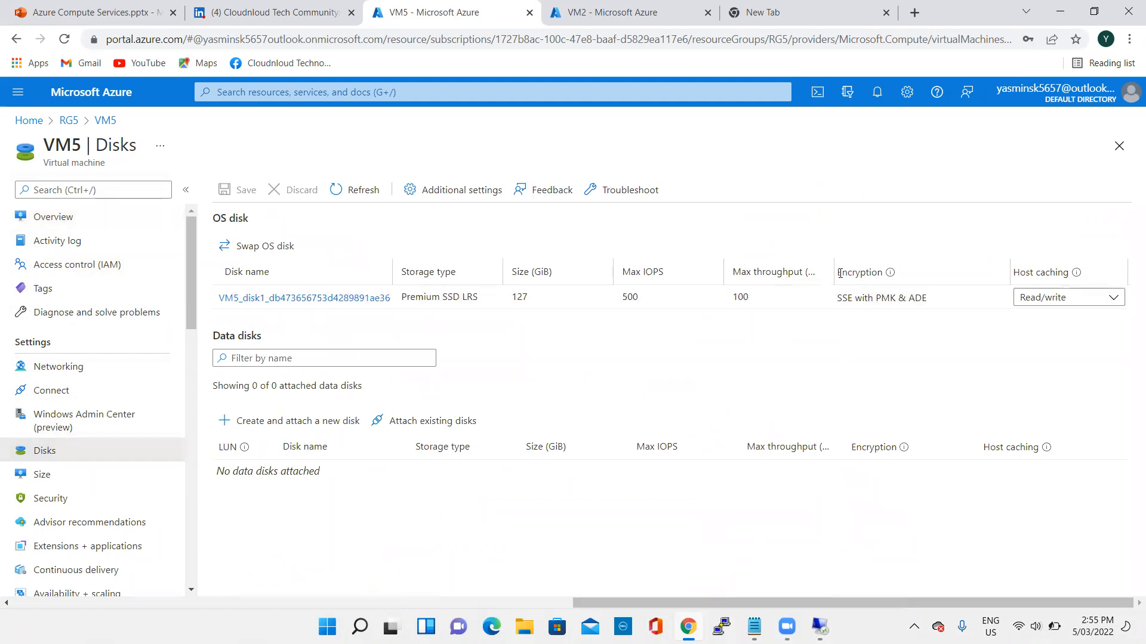
double_click(879, 275)
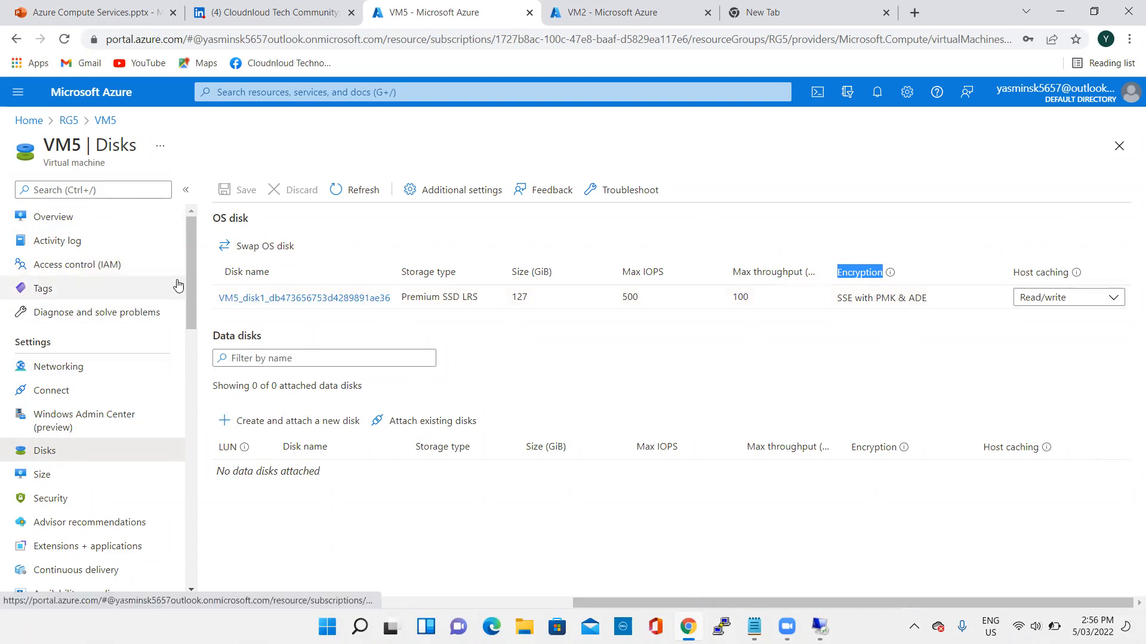
scroll(146, 269, down, 3)
scroll(141, 246, up, 3)
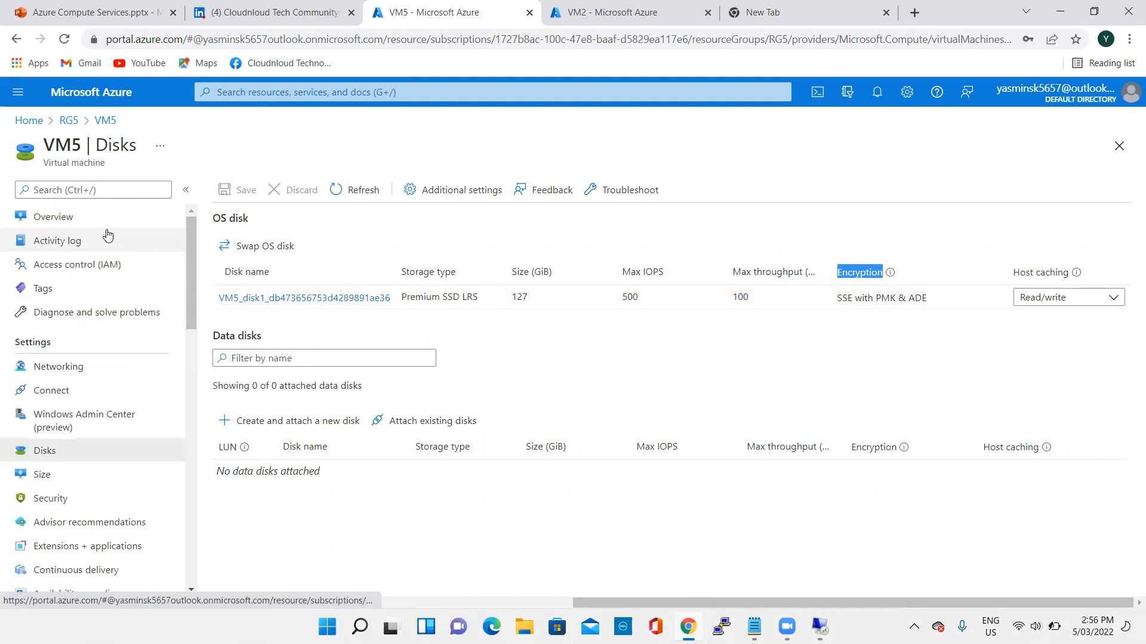
- Download the RDP file for VM5's public IP address from its Connect page and launch the remote desktop connection
click(73, 398)
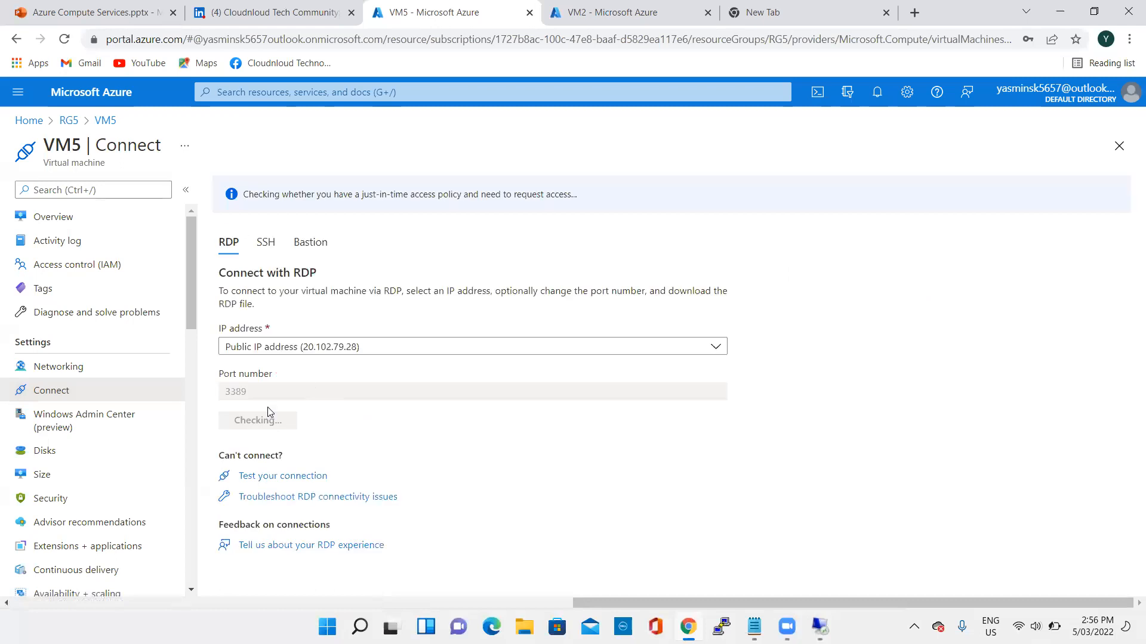
click(284, 421)
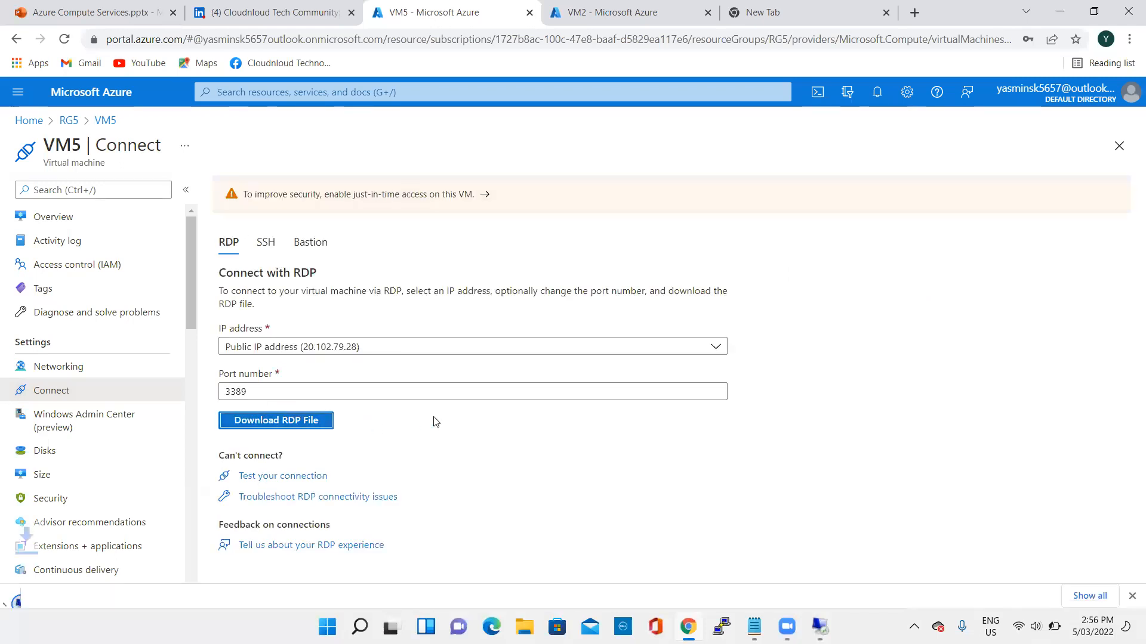
click(97, 588)
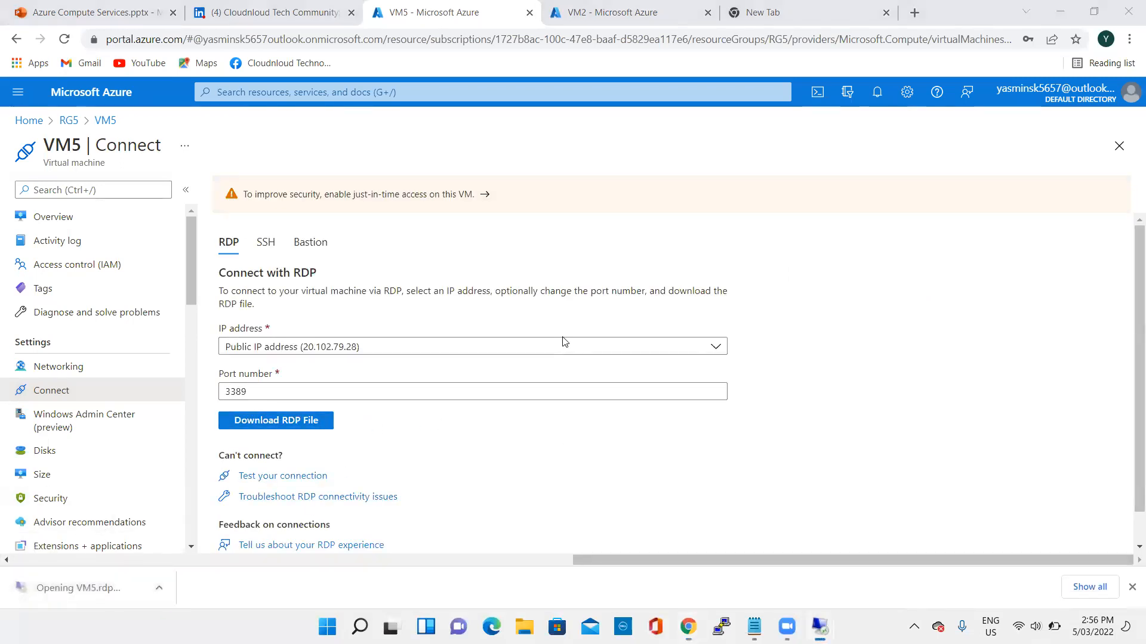
click(683, 392)
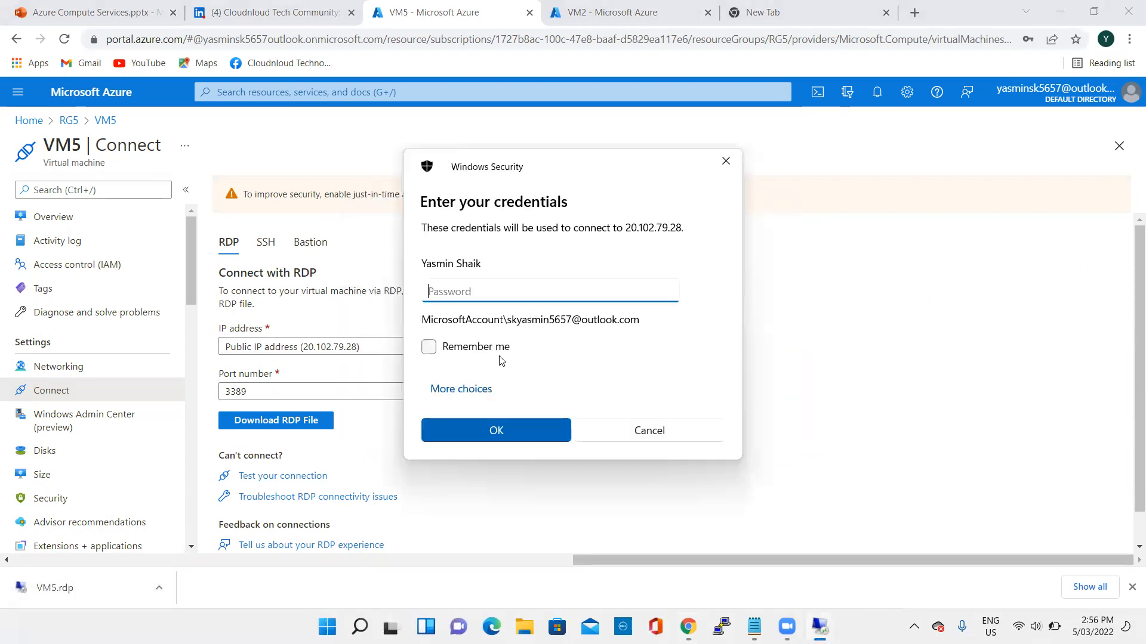
- Sign in with a different account using user name 20.102.79.28\VM5 and the account password, and accept the certificate warning
click(466, 389)
click(496, 472)
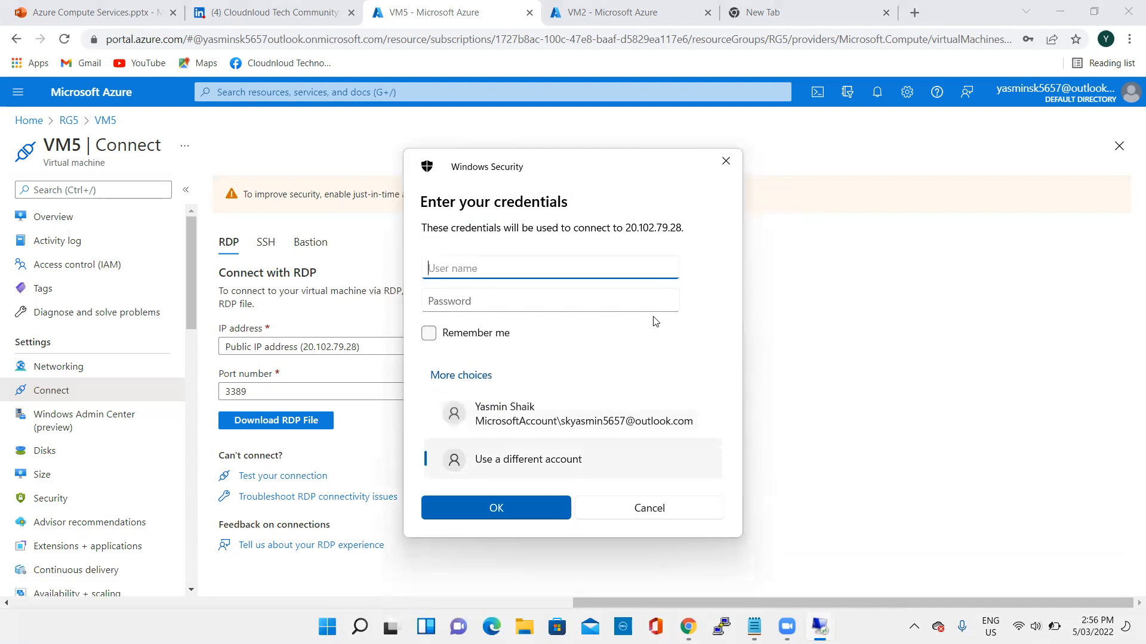
text(20.102.79)
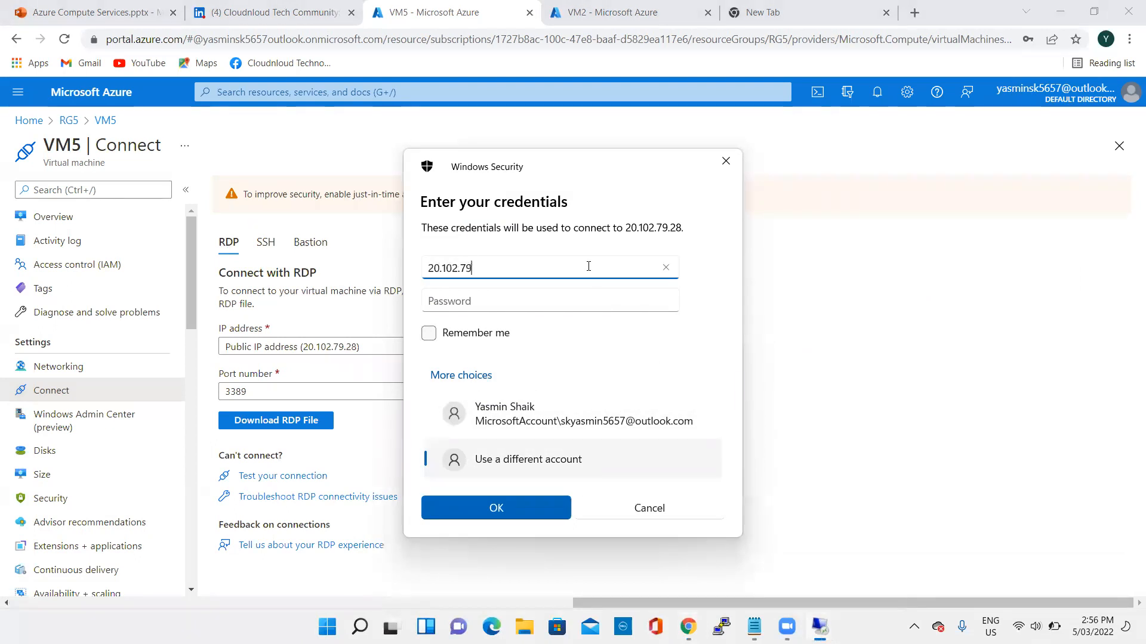
text(.28\VM5)
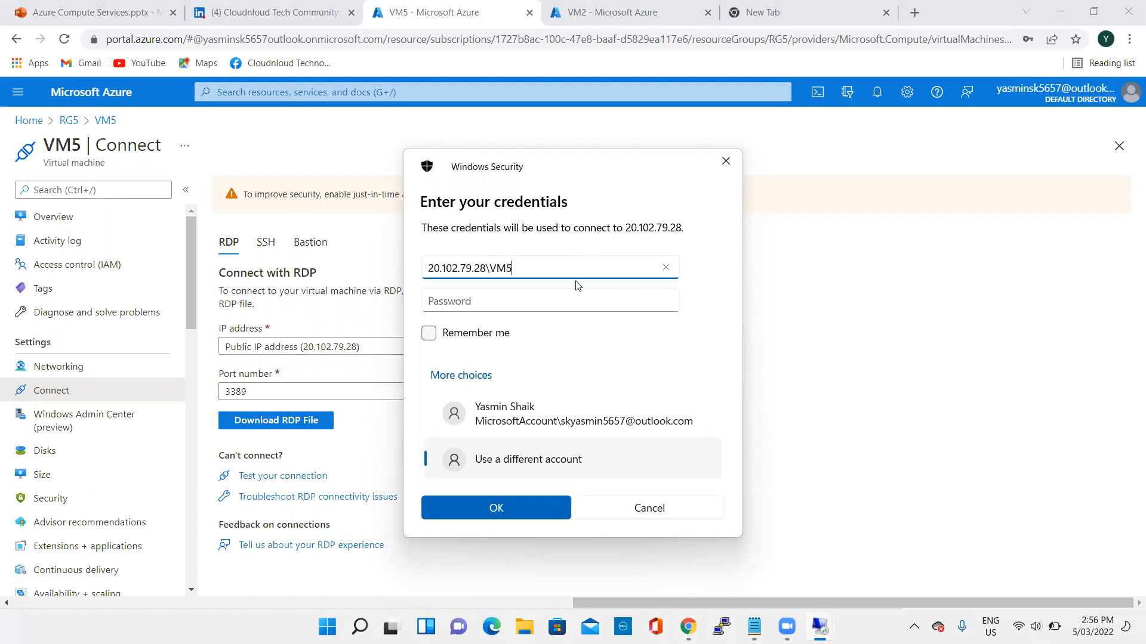
click(572, 302)
text(••••)
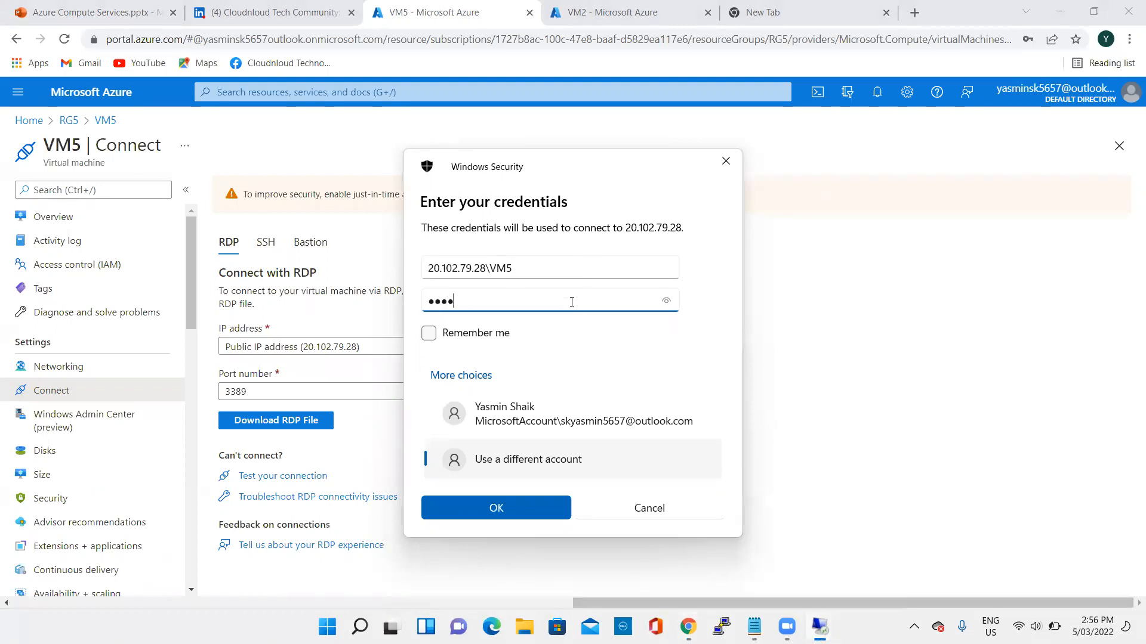
text(••••••••)
click(539, 505)
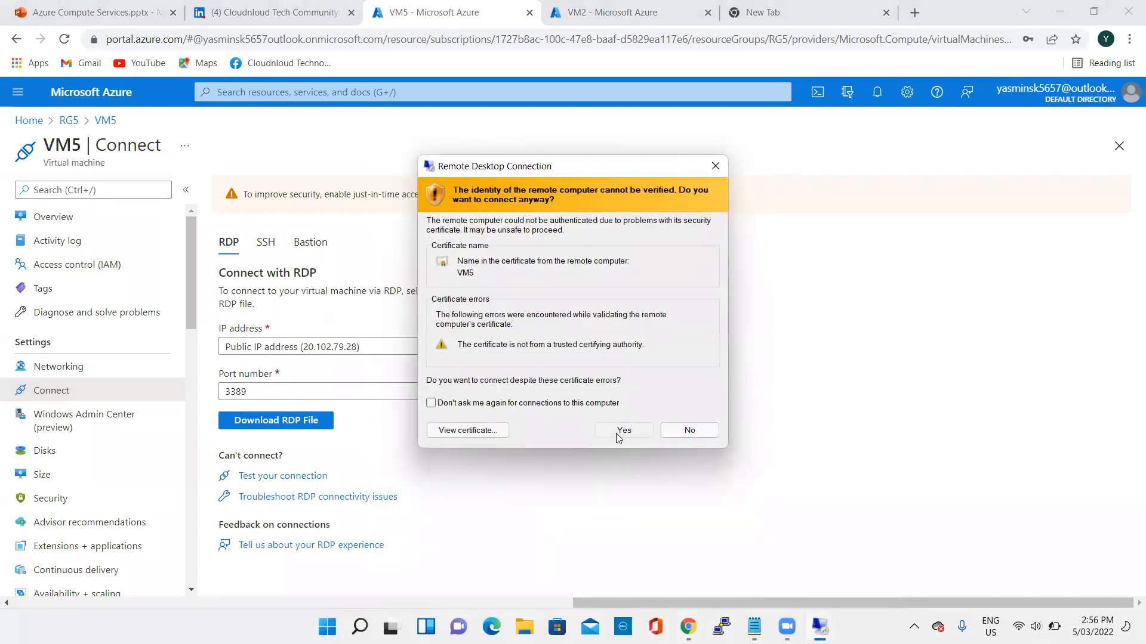
click(617, 431)
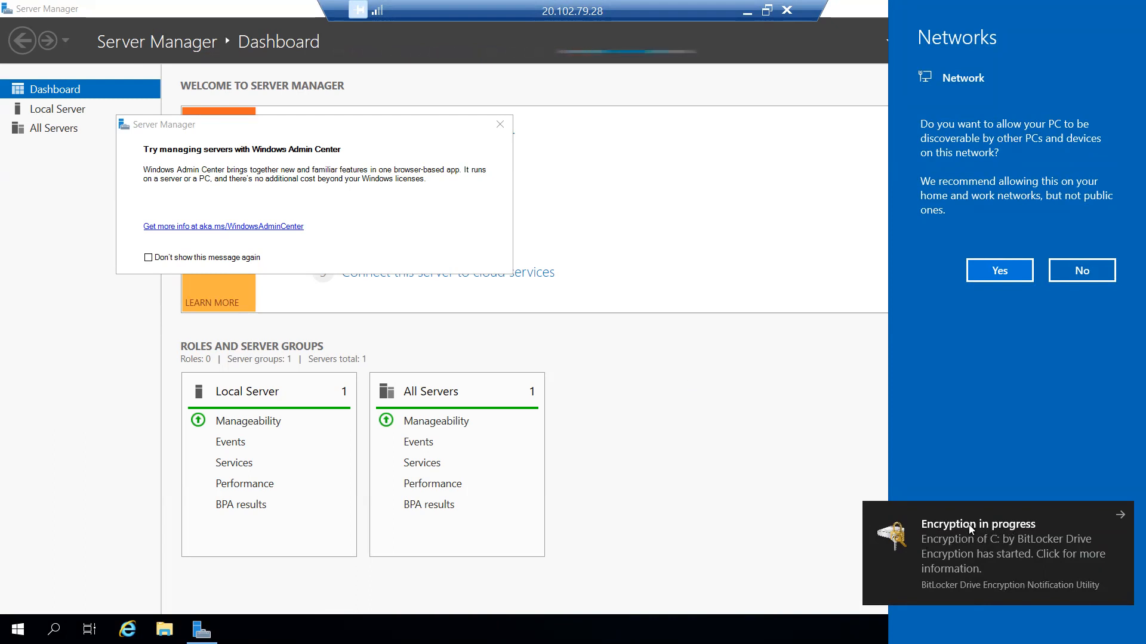
- Inspect the drives under This PC in VM5's File Explorer, and close Server Manager and File Explorer
click(500, 124)
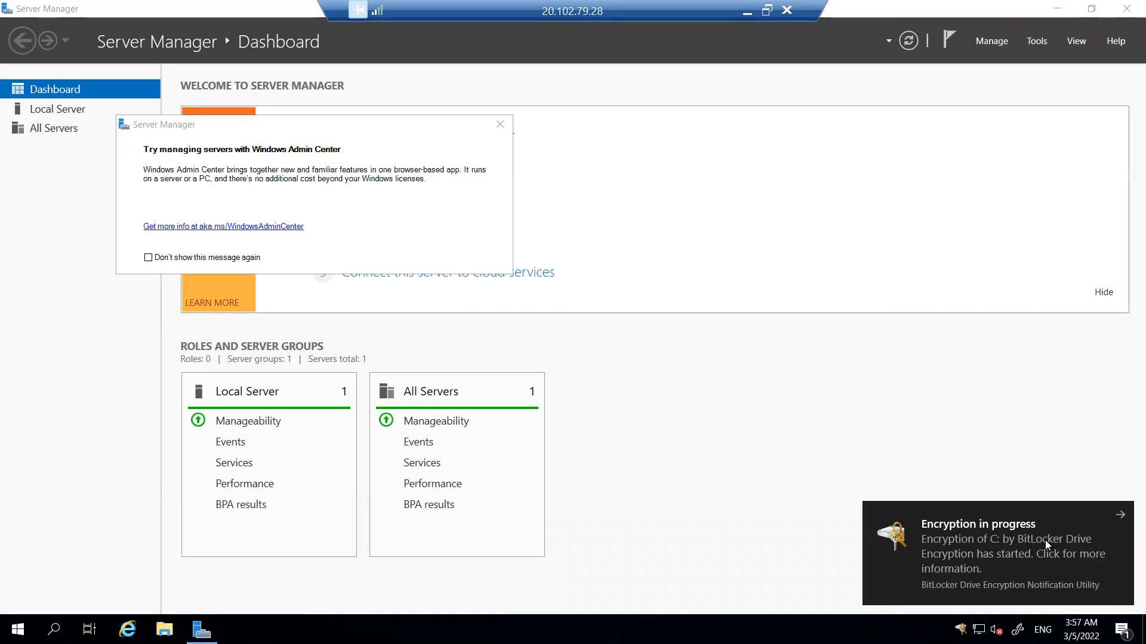
click(164, 630)
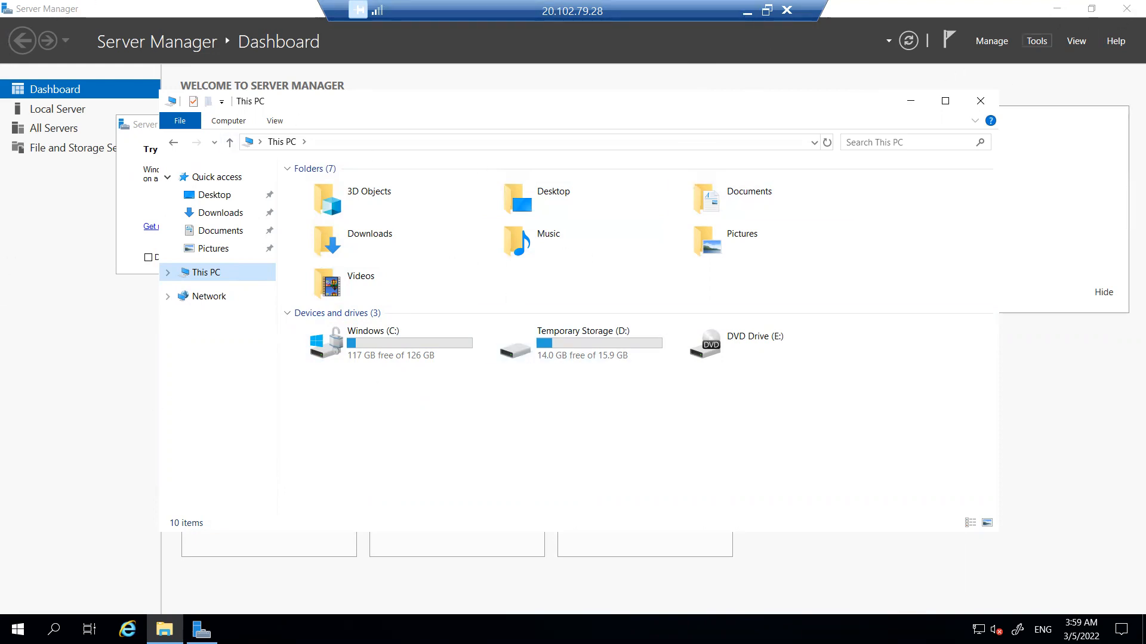
click(1126, 9)
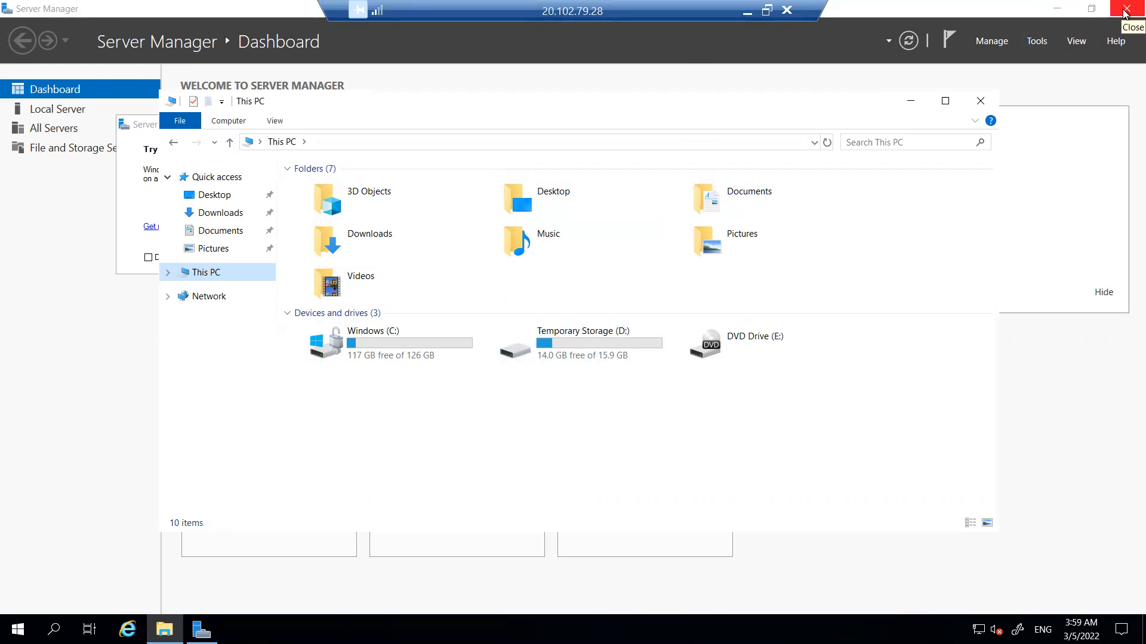
click(981, 101)
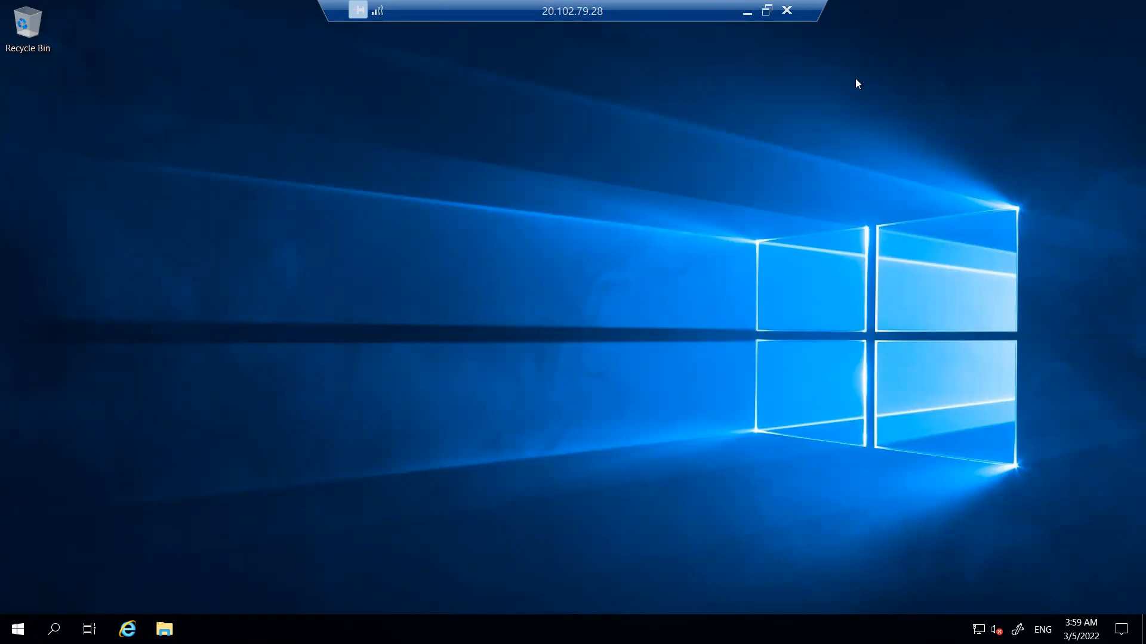
- Minimise the remote session, revisit VM5's overview in the Azure portal, and return to the portal's home page
click(747, 11)
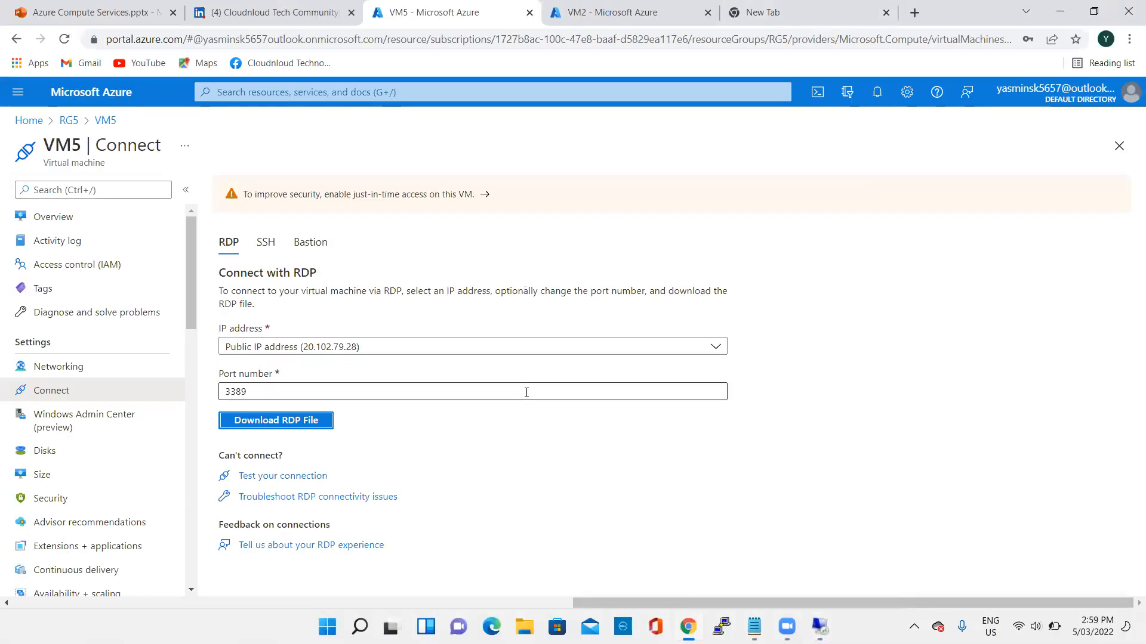
click(73, 219)
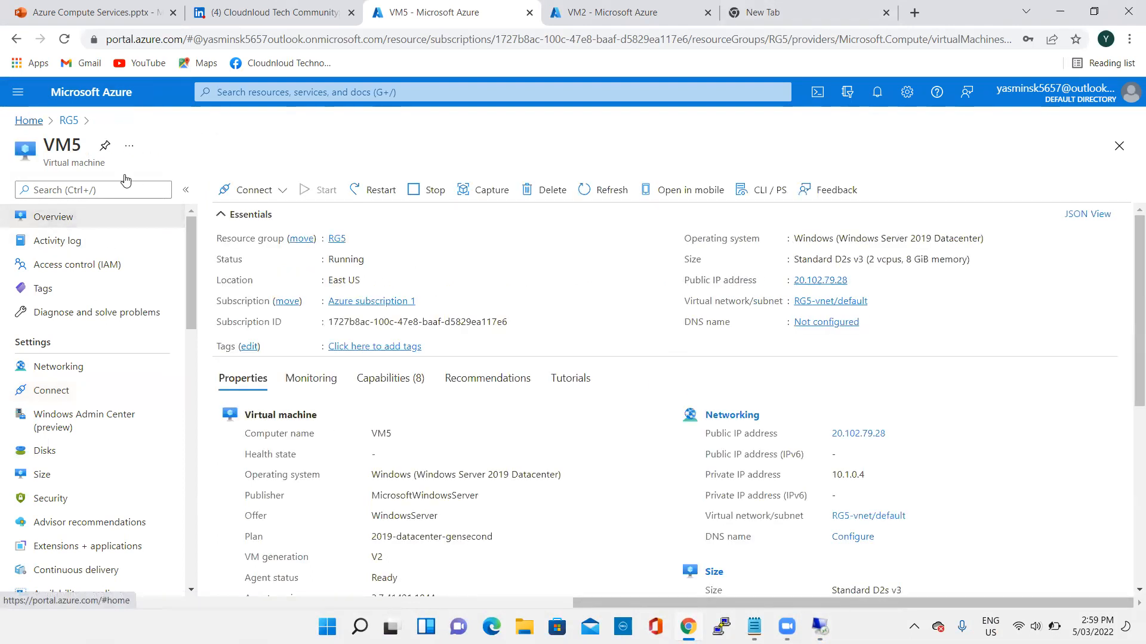
click(29, 120)
scroll(371, 328, up, 1)
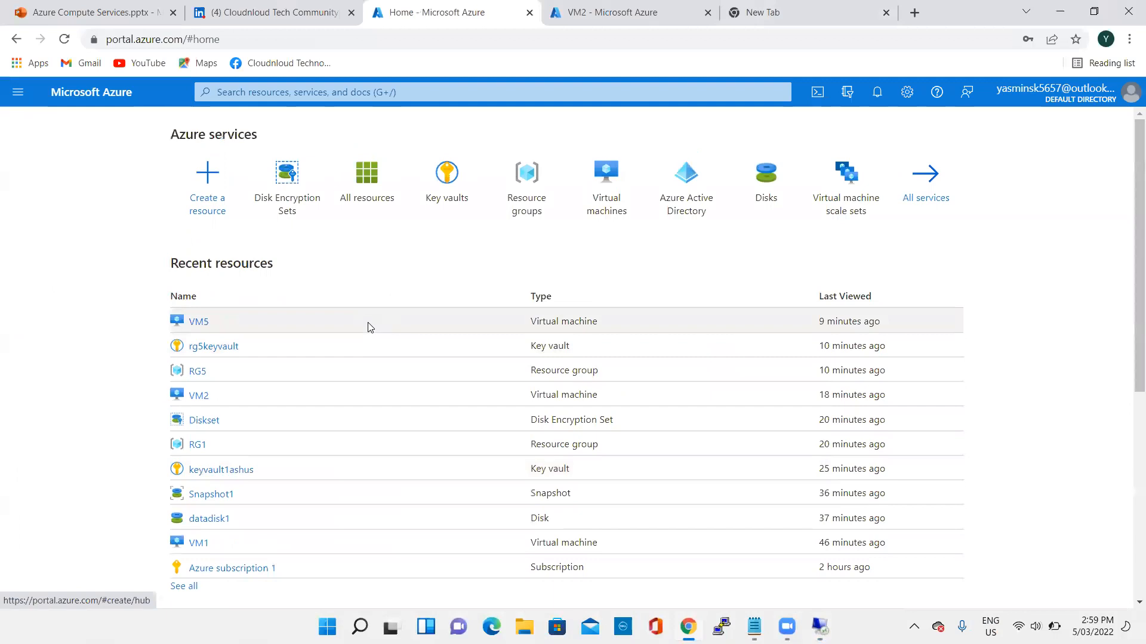
scroll(371, 327, down, 6)
scroll(586, 378, up, 6)
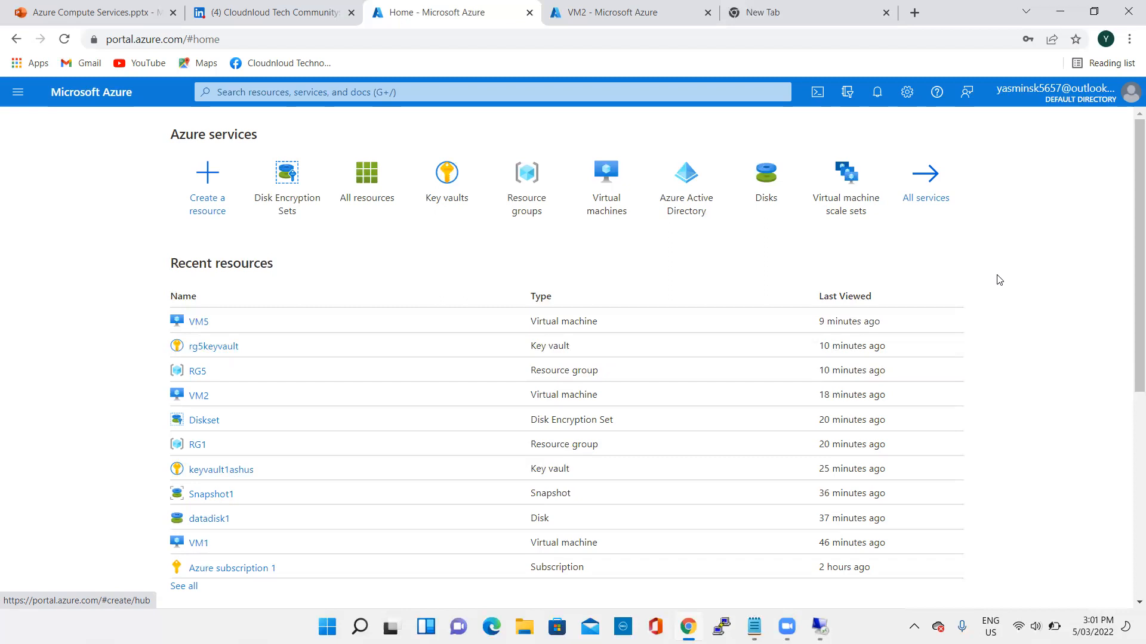
scroll(1035, 312, down, 5)
scroll(1041, 322, up, 4)
scroll(1043, 324, up, 1)
scroll(1086, 322, down, 3)
scroll(1062, 380, up, 3)
scroll(721, 382, down, 3)
scroll(903, 400, up, 3)
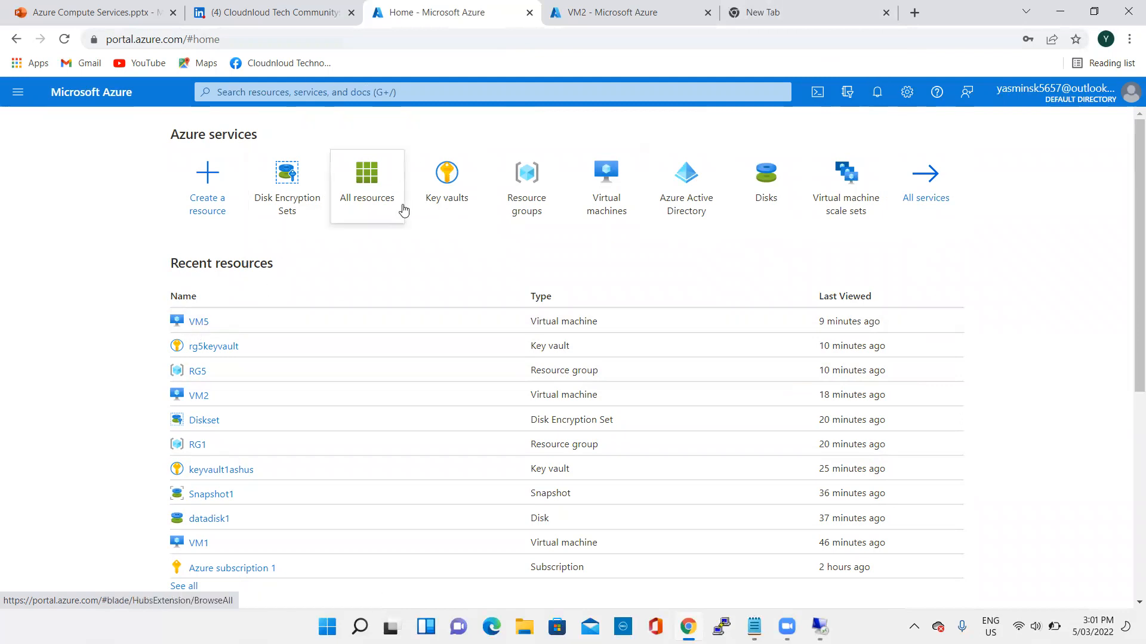
- Open the RG1 resource group from the resource groups list and look through its resources
click(531, 198)
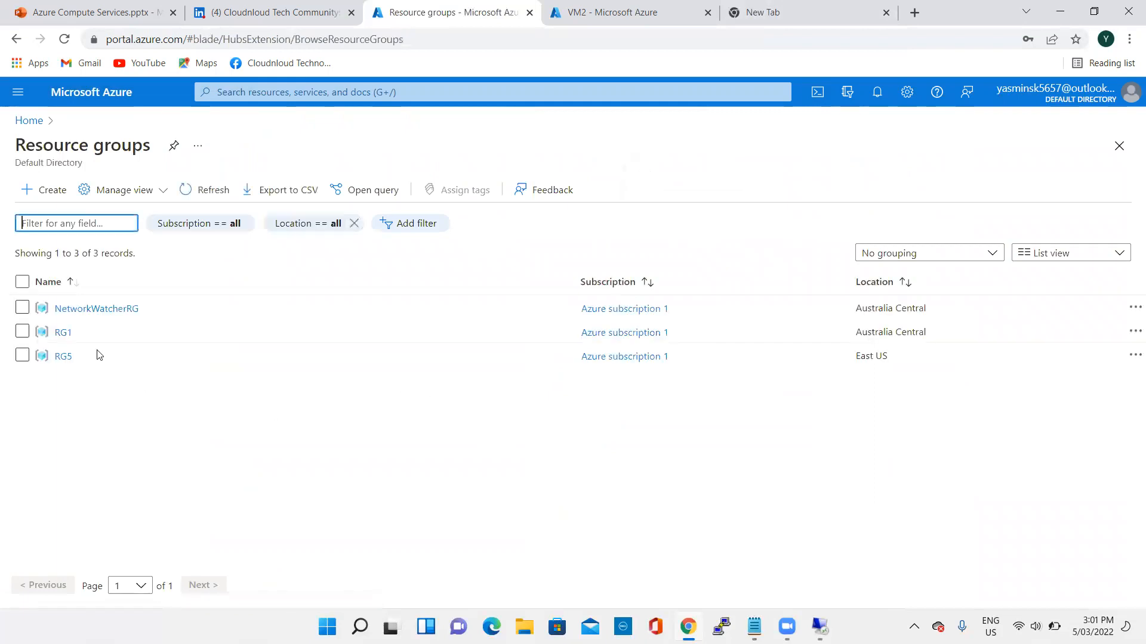
click(62, 333)
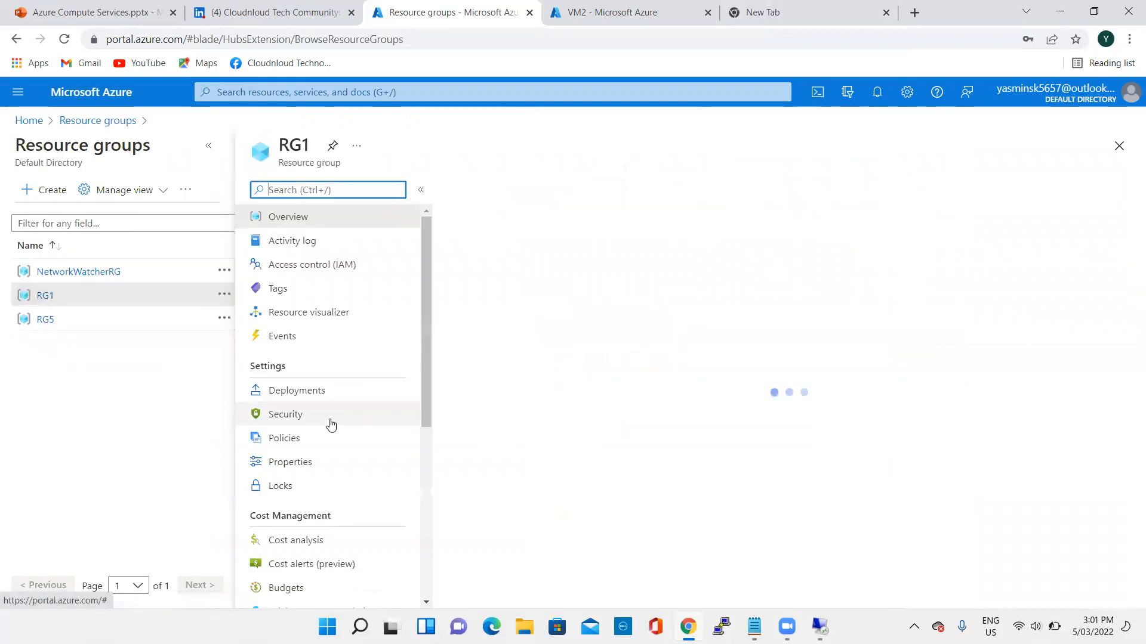
scroll(616, 487, down, 6)
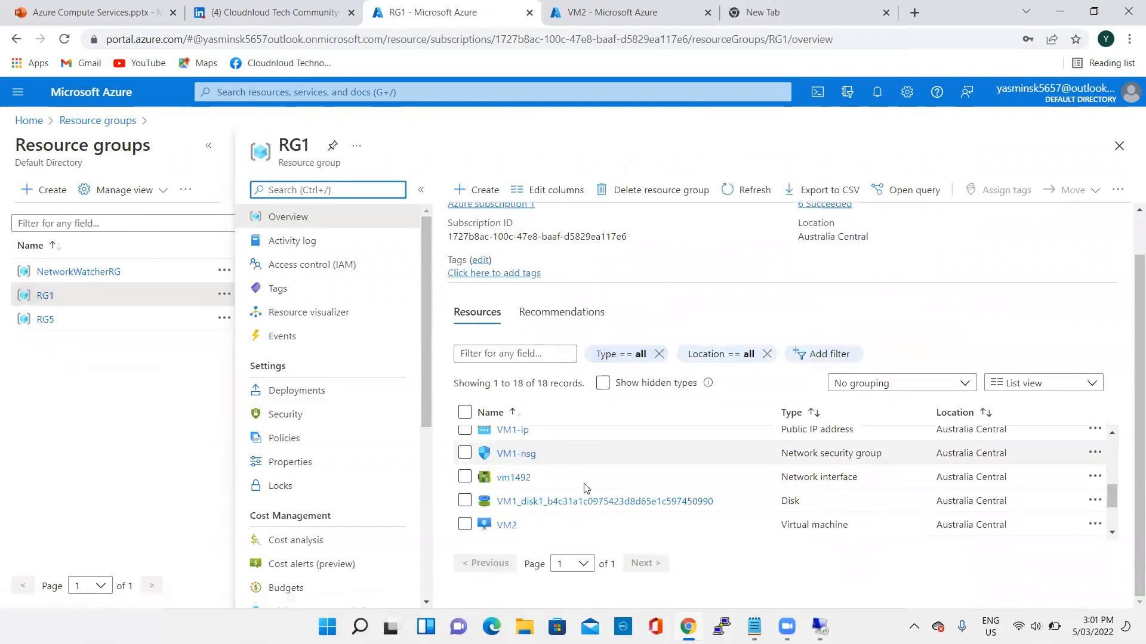
scroll(586, 489, up, 5)
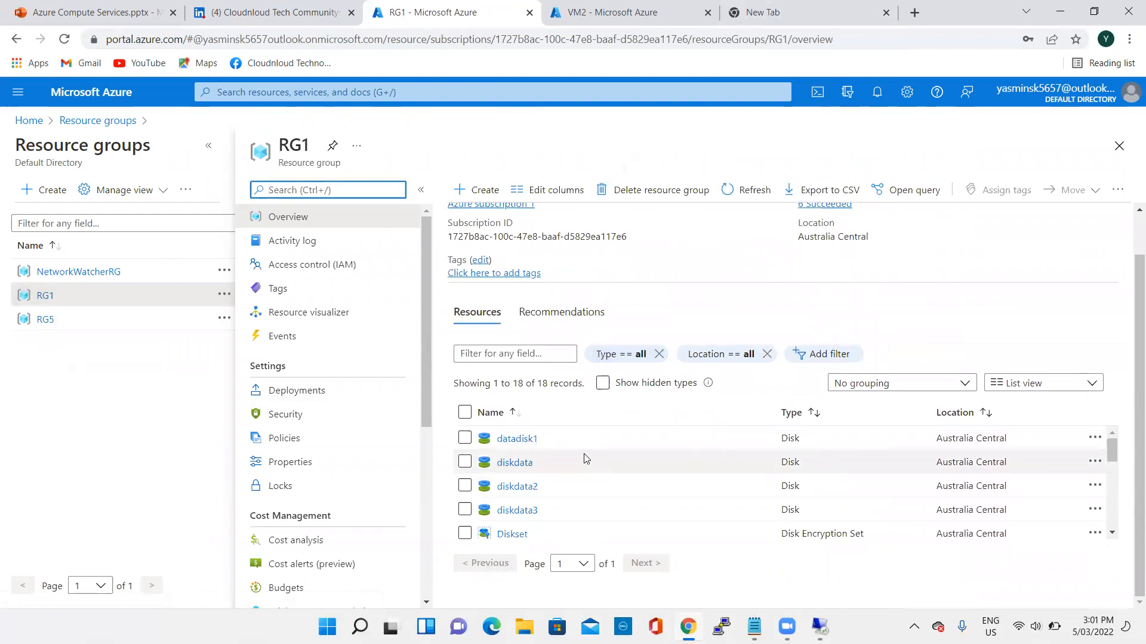
scroll(507, 471, down, 5)
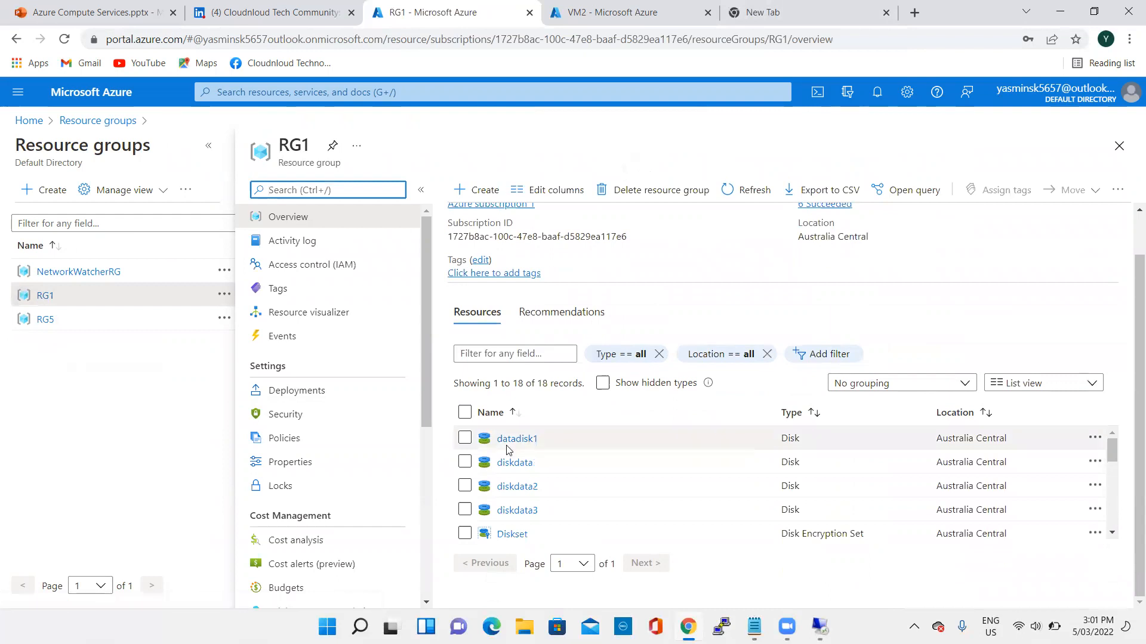
scroll(503, 504, up, 3)
click(464, 459)
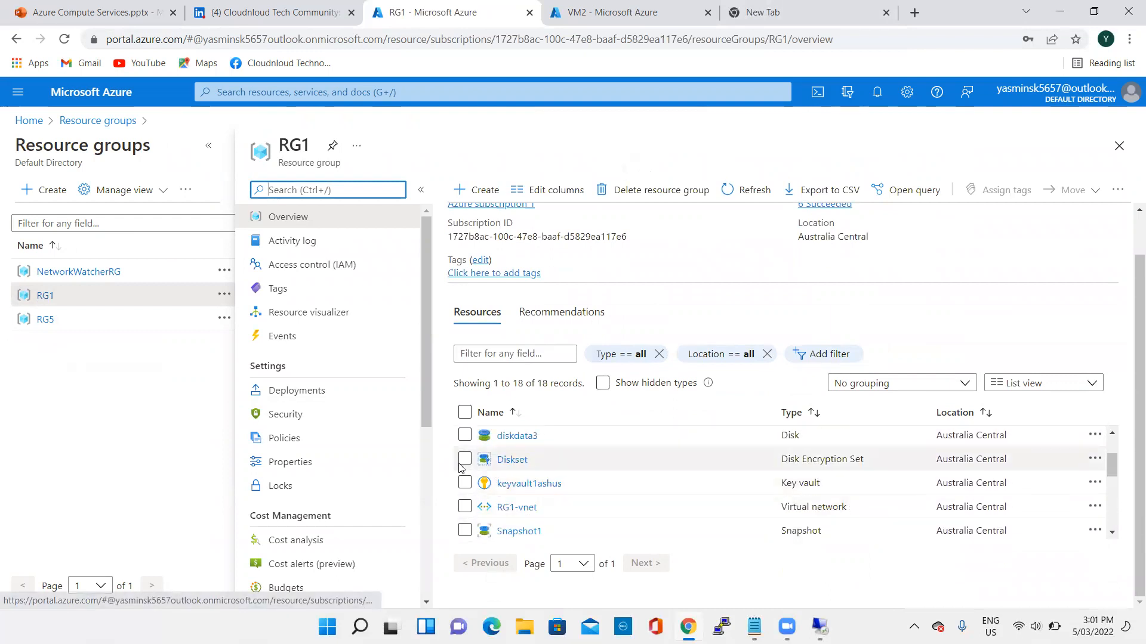
click(464, 483)
click(464, 507)
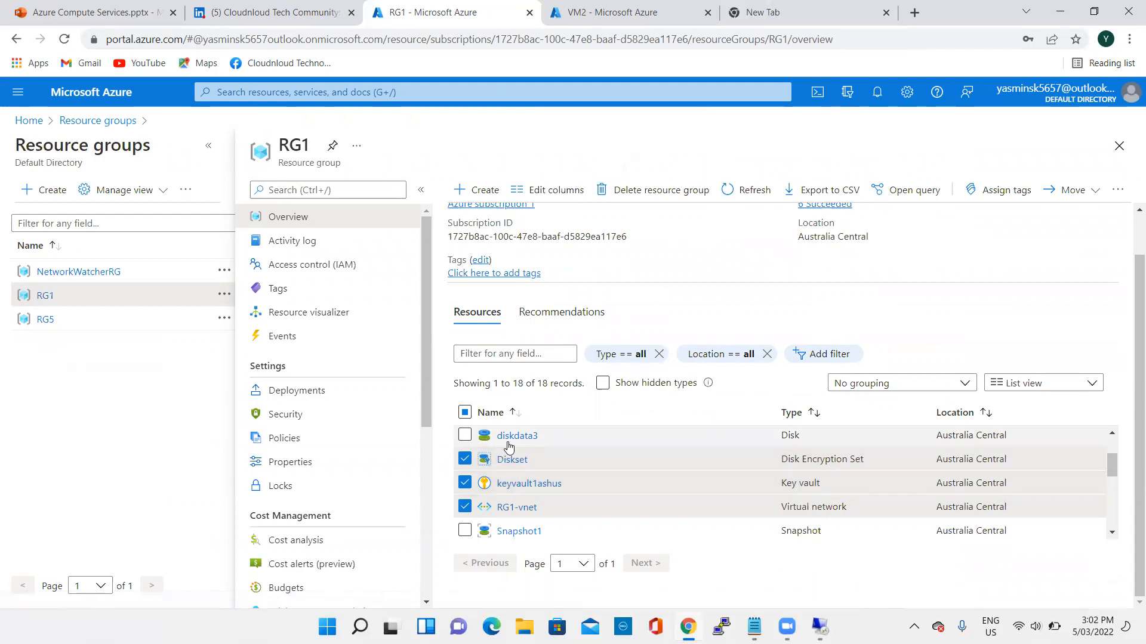
scroll(509, 446, up, 2)
click(464, 486)
click(465, 462)
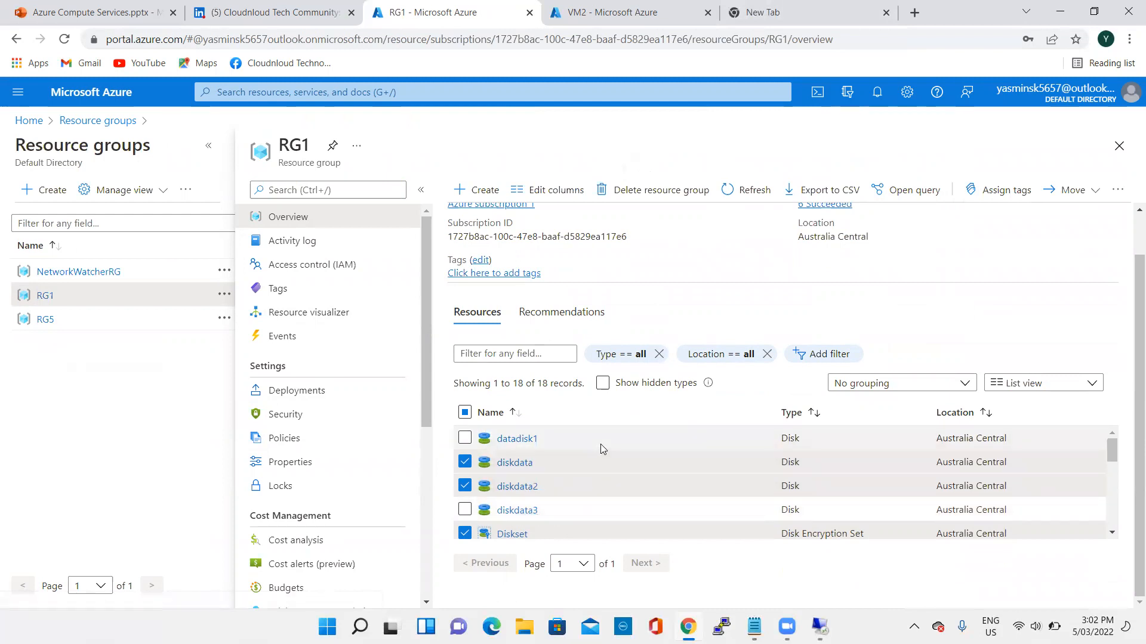
scroll(561, 447, up, 1)
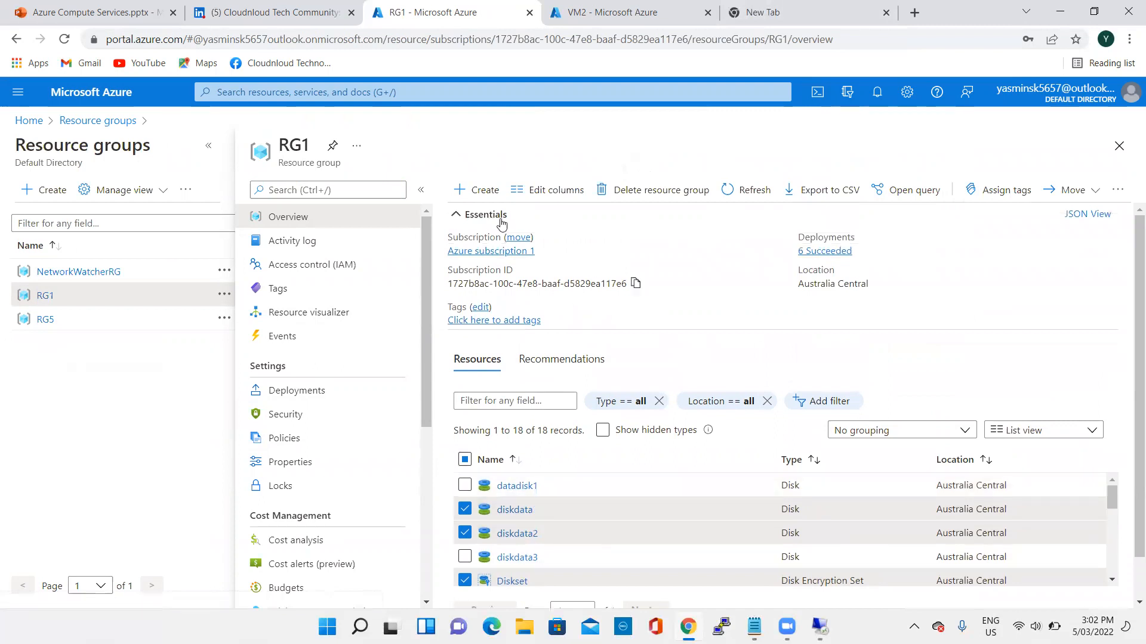
click(465, 462)
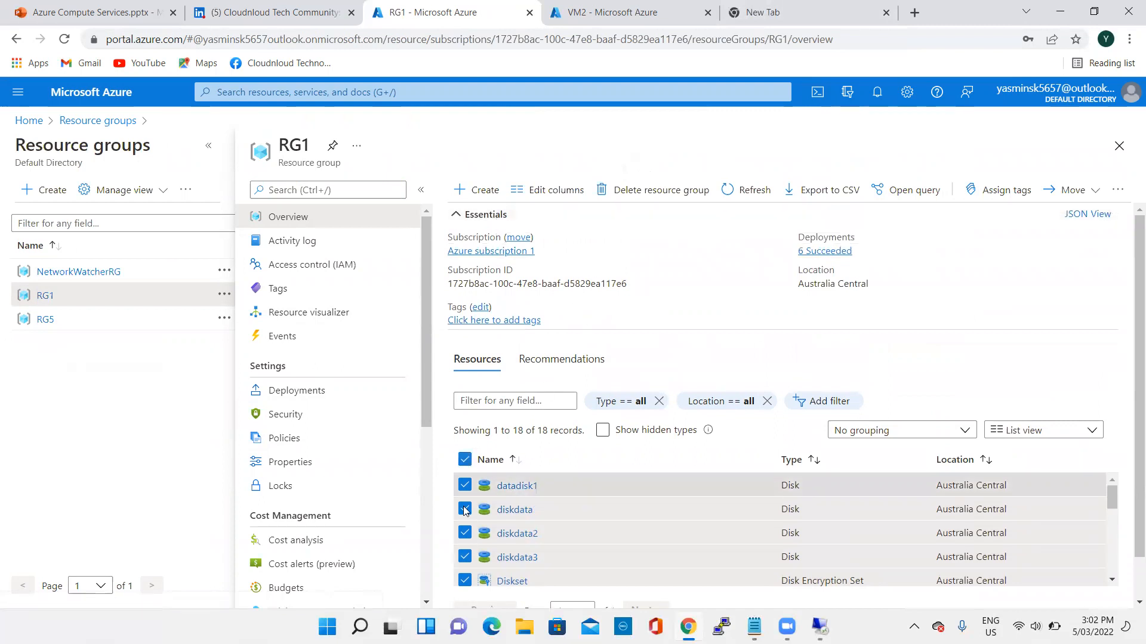
click(465, 461)
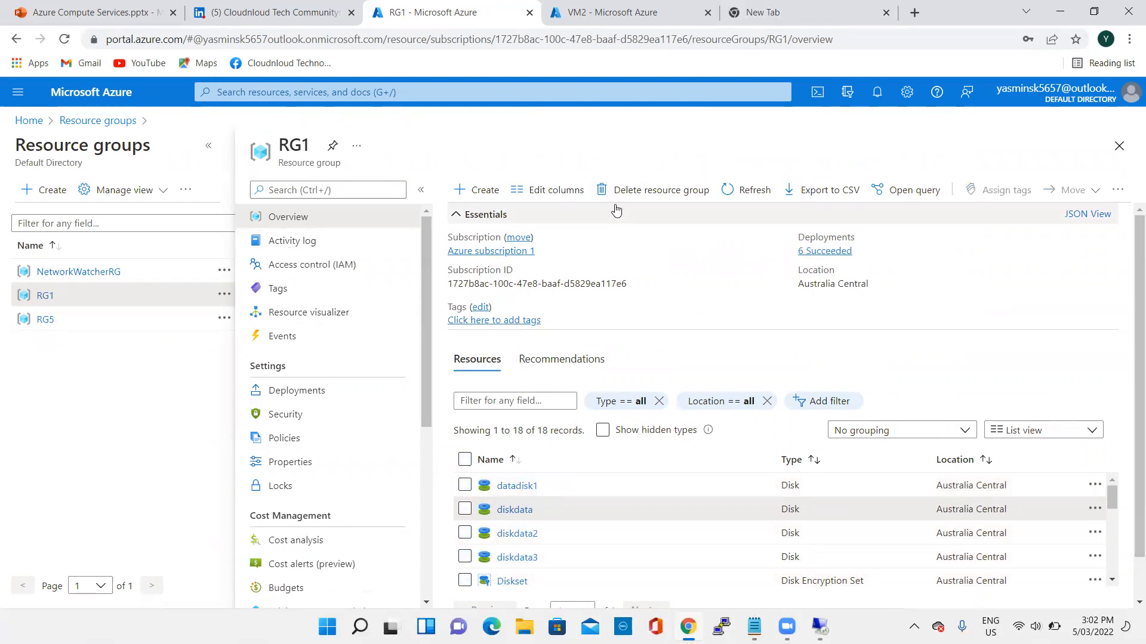
- Delete the RG1 resource group after reviewing its affected resources, confirming with the resource group name Rg1
click(650, 191)
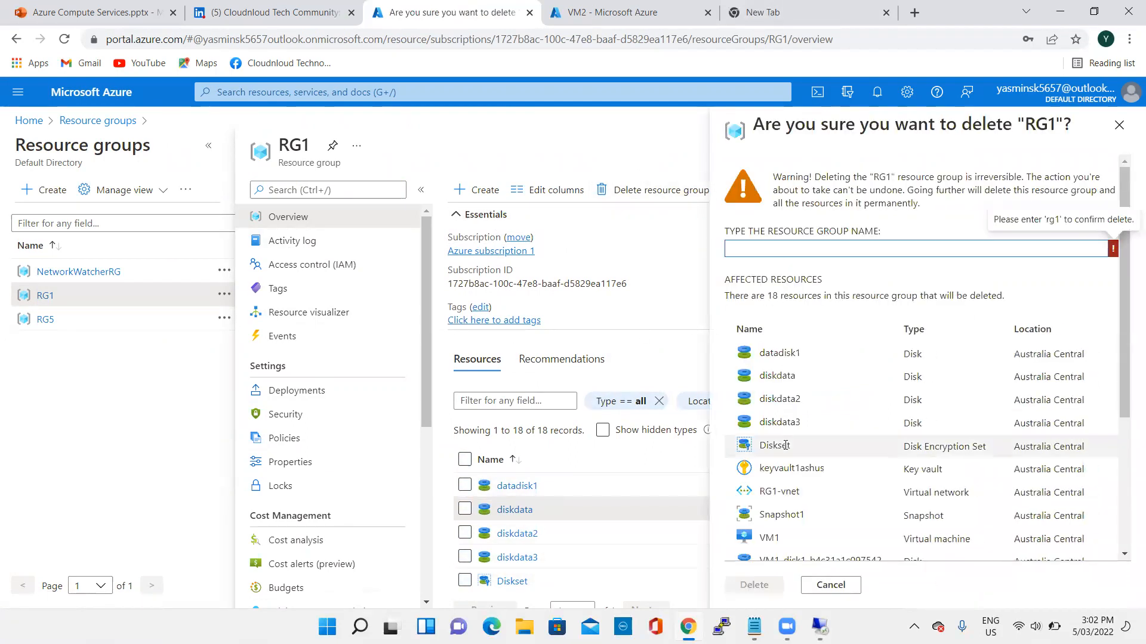
scroll(787, 442, down, 3)
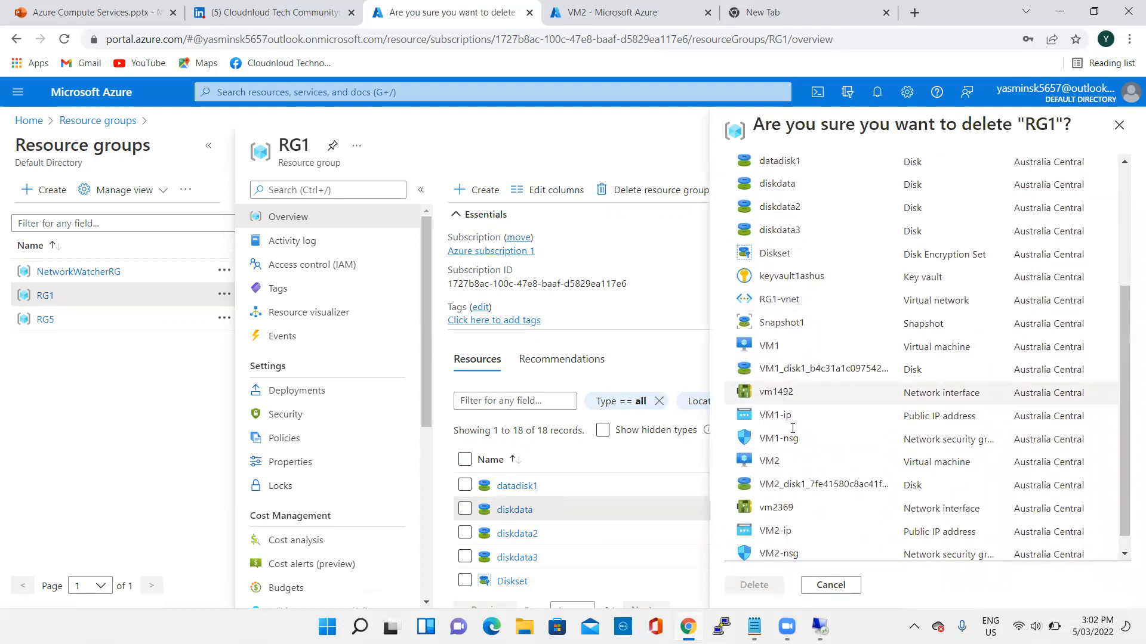
scroll(793, 428, down, 1)
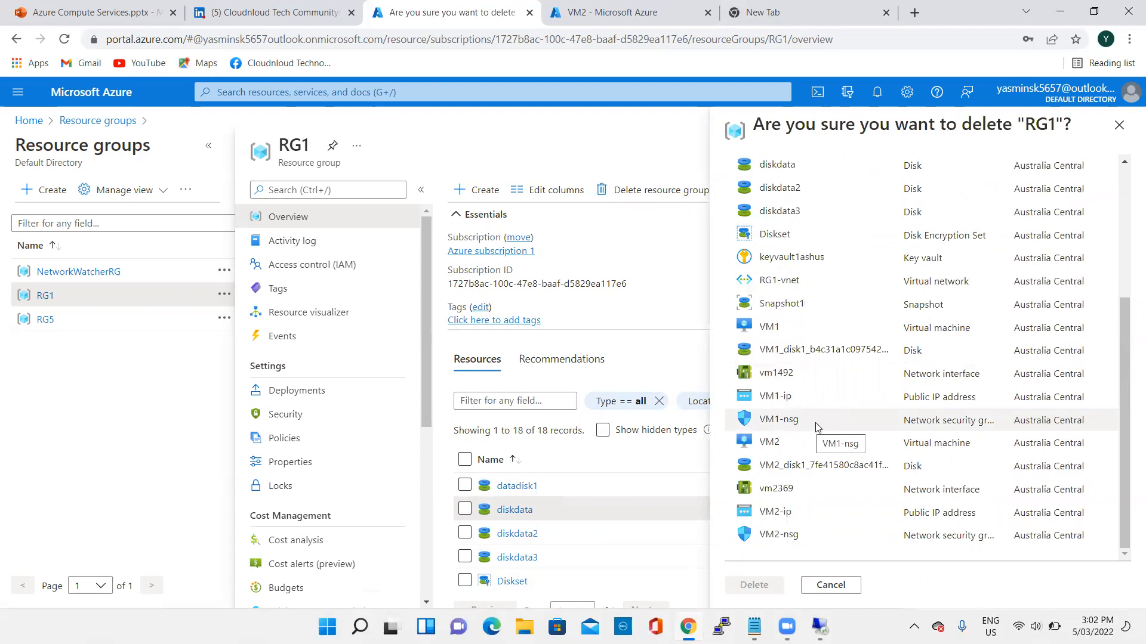
scroll(817, 421, up, 4)
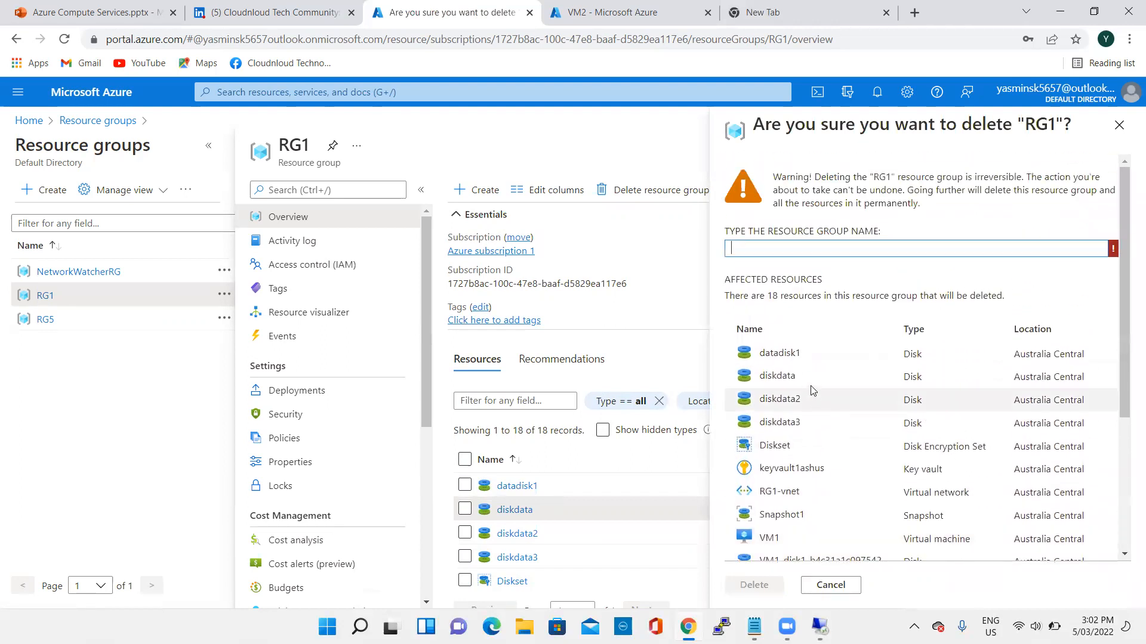
click(764, 250)
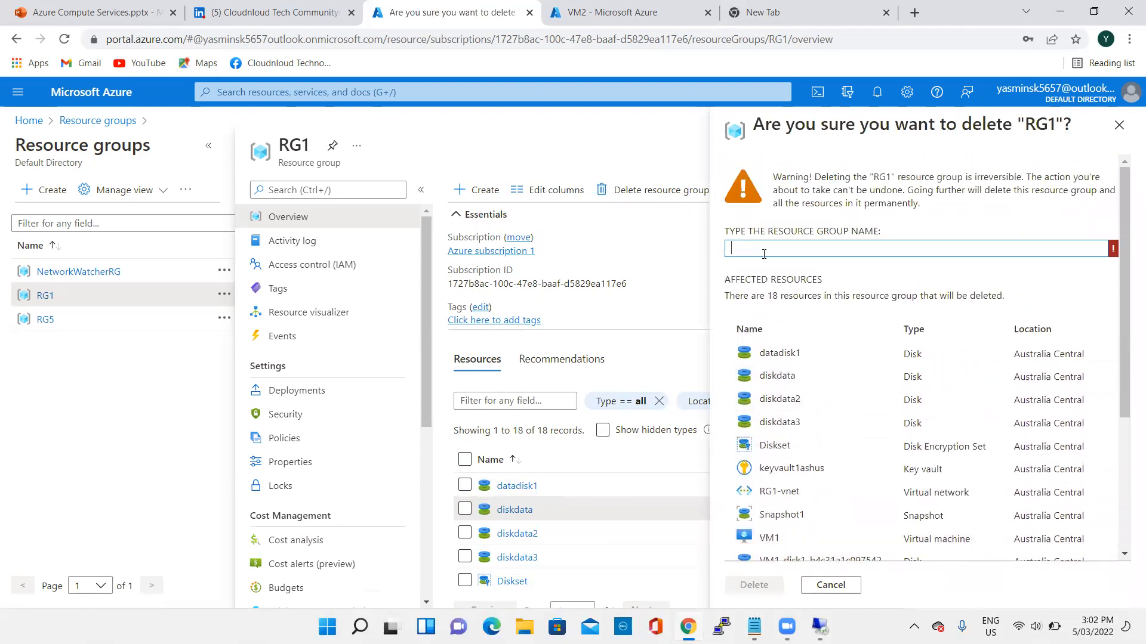
text(Rg1)
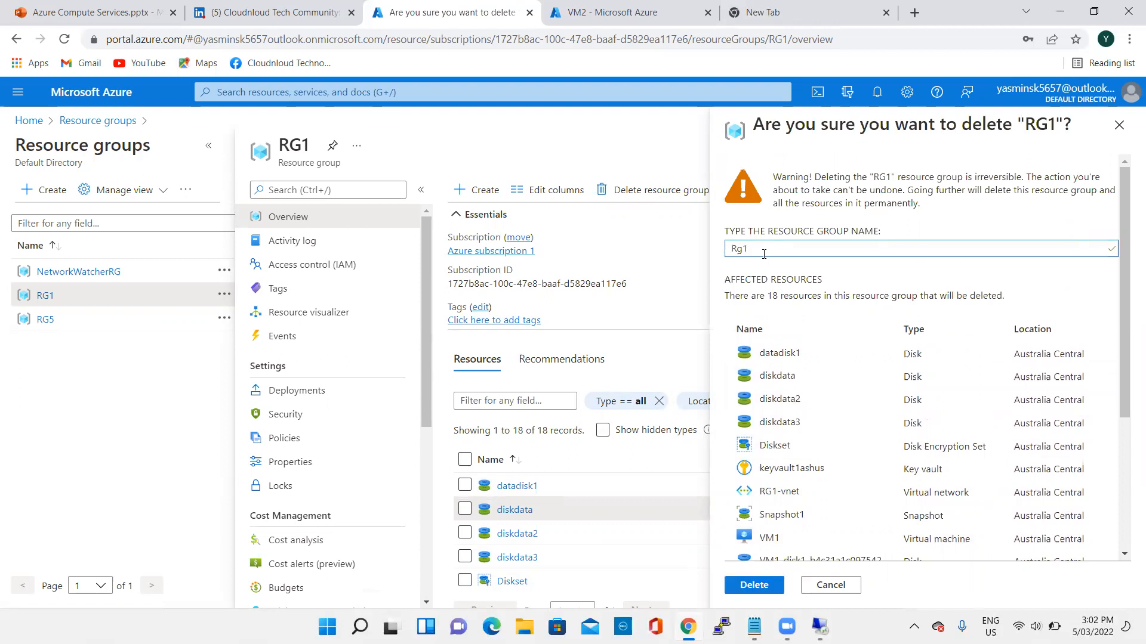
scroll(822, 366, down, 4)
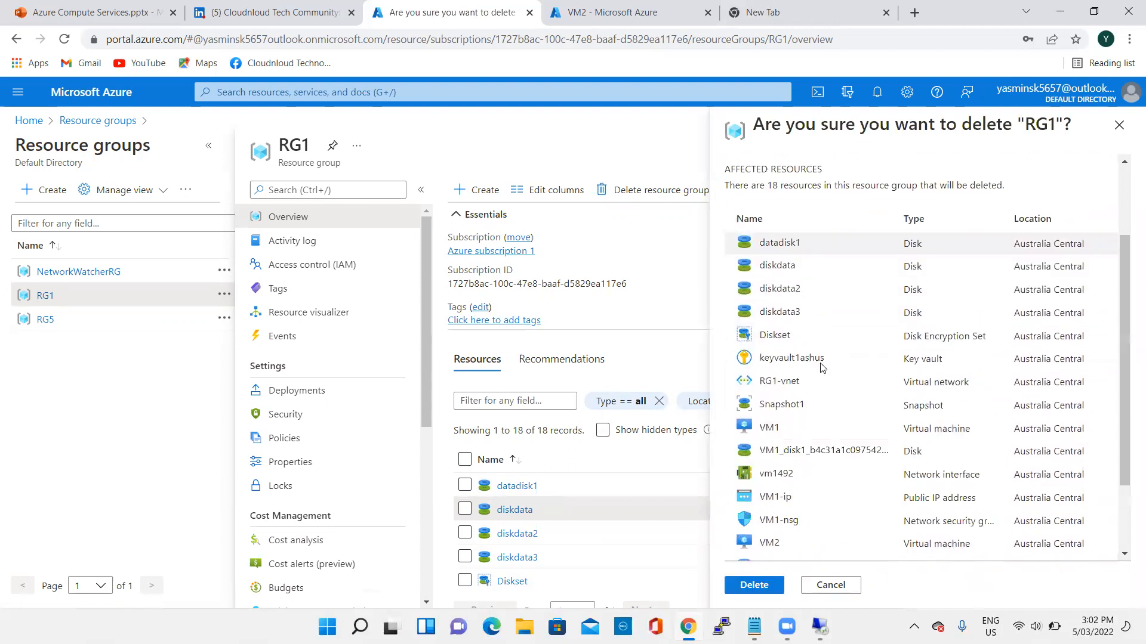
click(755, 587)
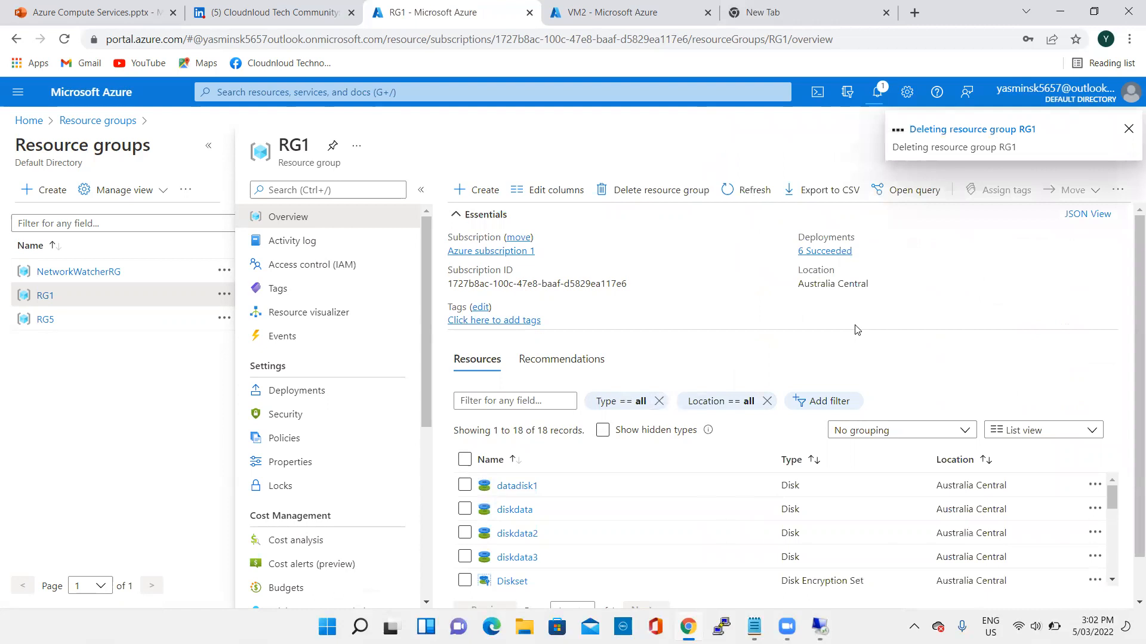
- Delete the RG5 resource group, confirming with the name rg5, and dismiss the low battery warning
click(43, 324)
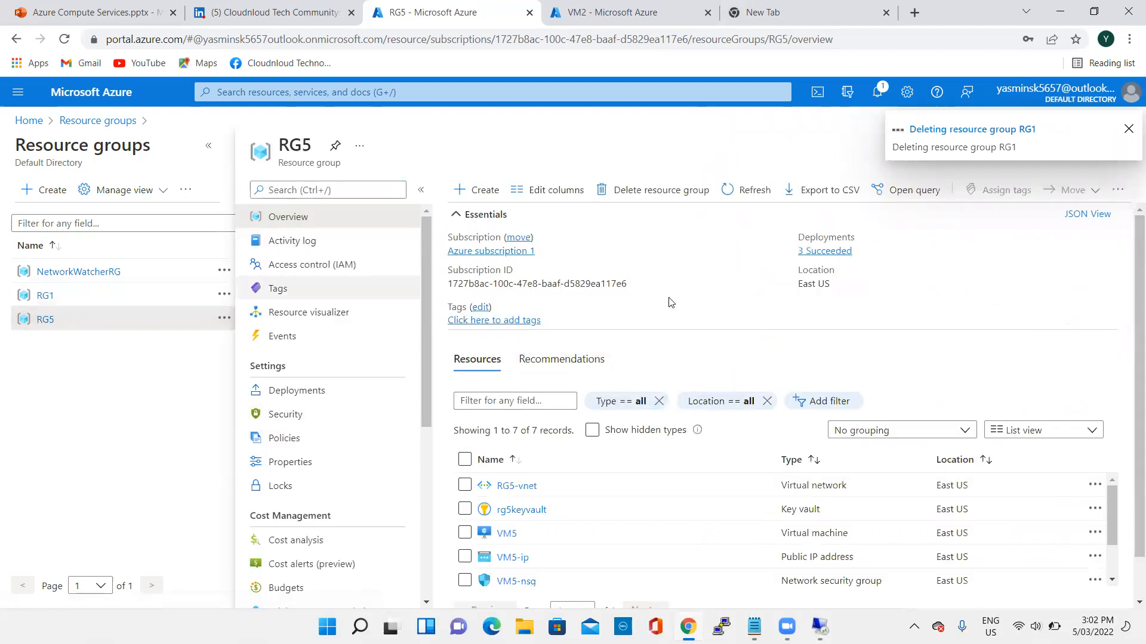
click(636, 197)
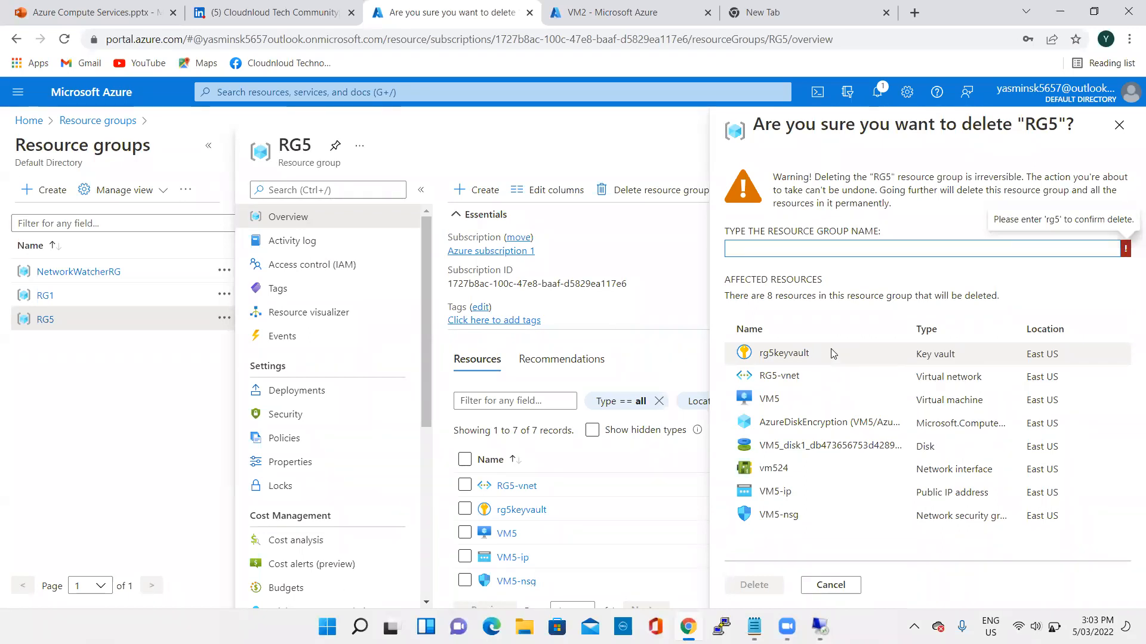
click(757, 252)
text(rg5)
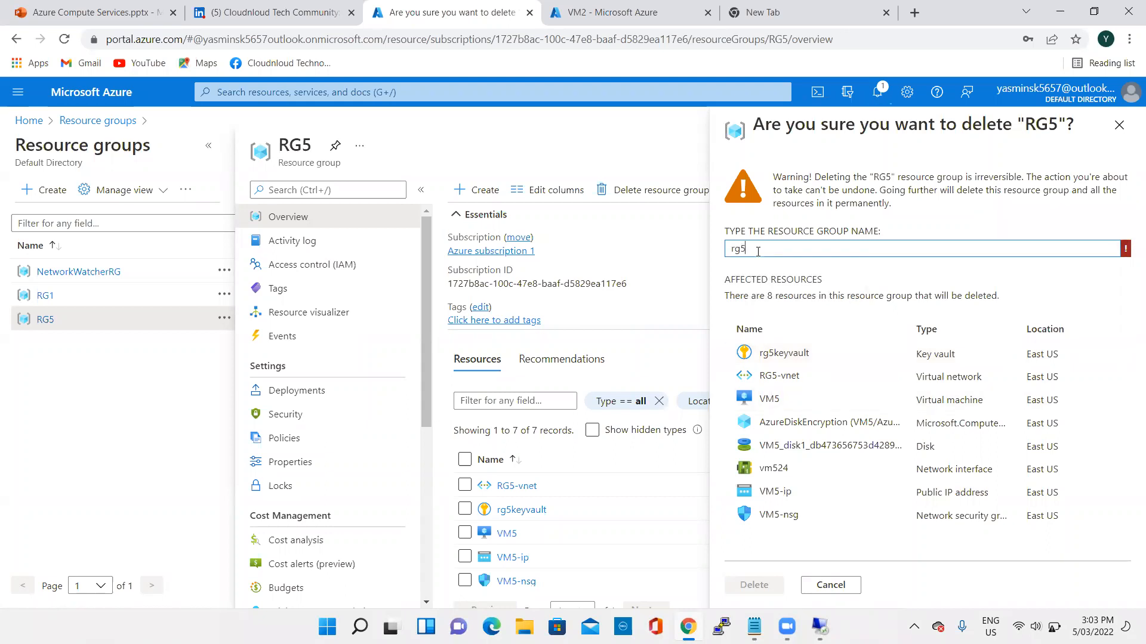
click(774, 589)
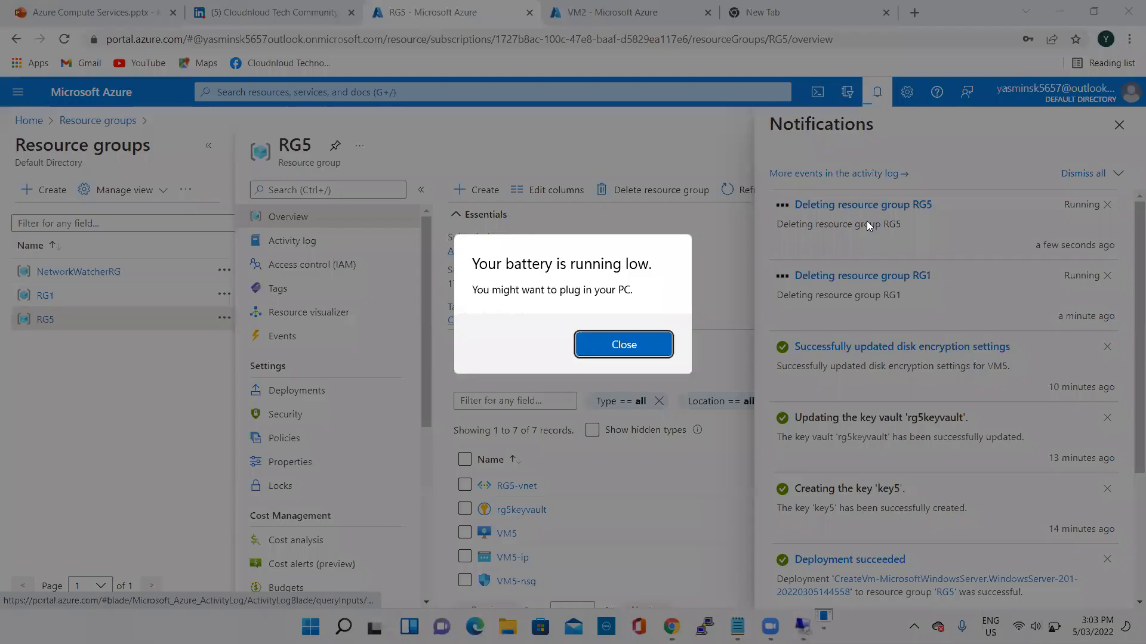
click(623, 344)
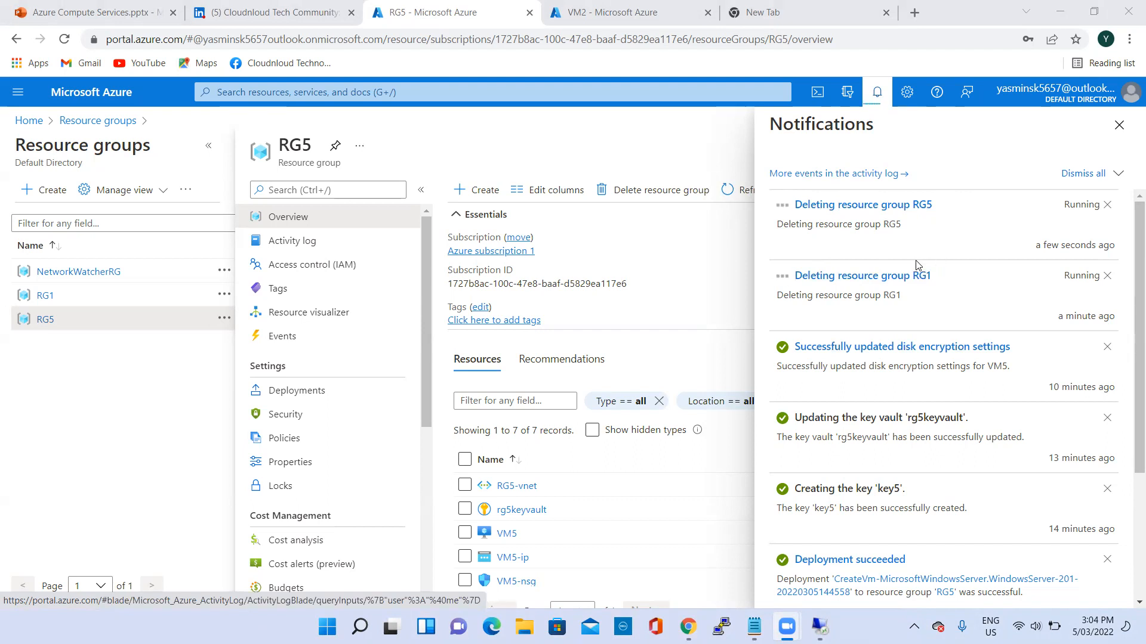
- Return to the portal's home page and open the list of resources belonging to Azure subscription 1
click(28, 121)
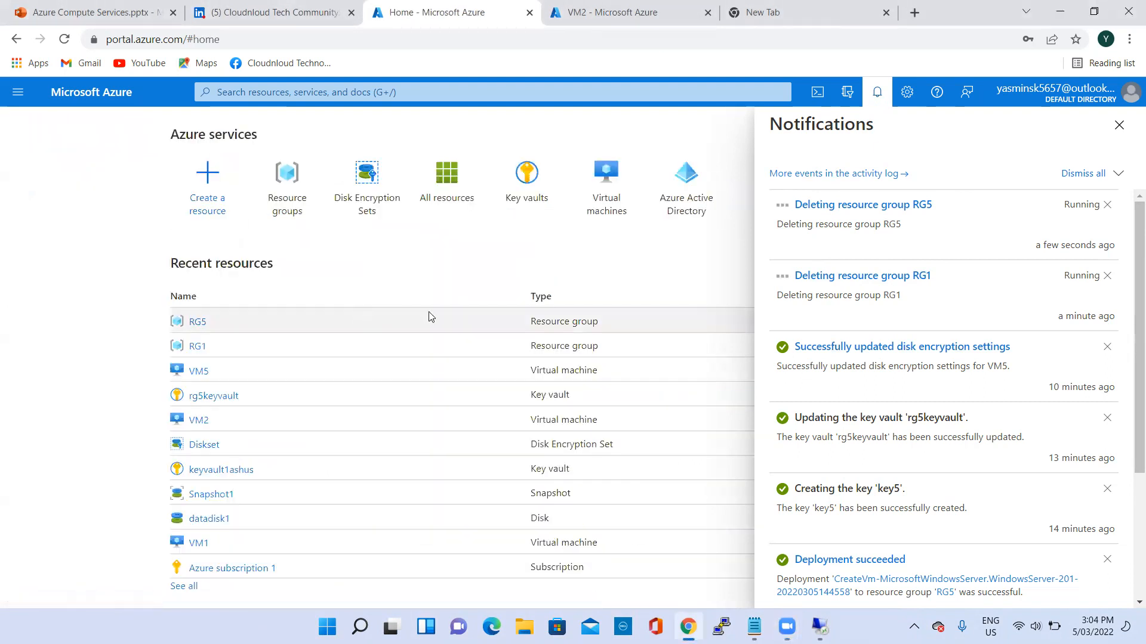
scroll(245, 306, down, 3)
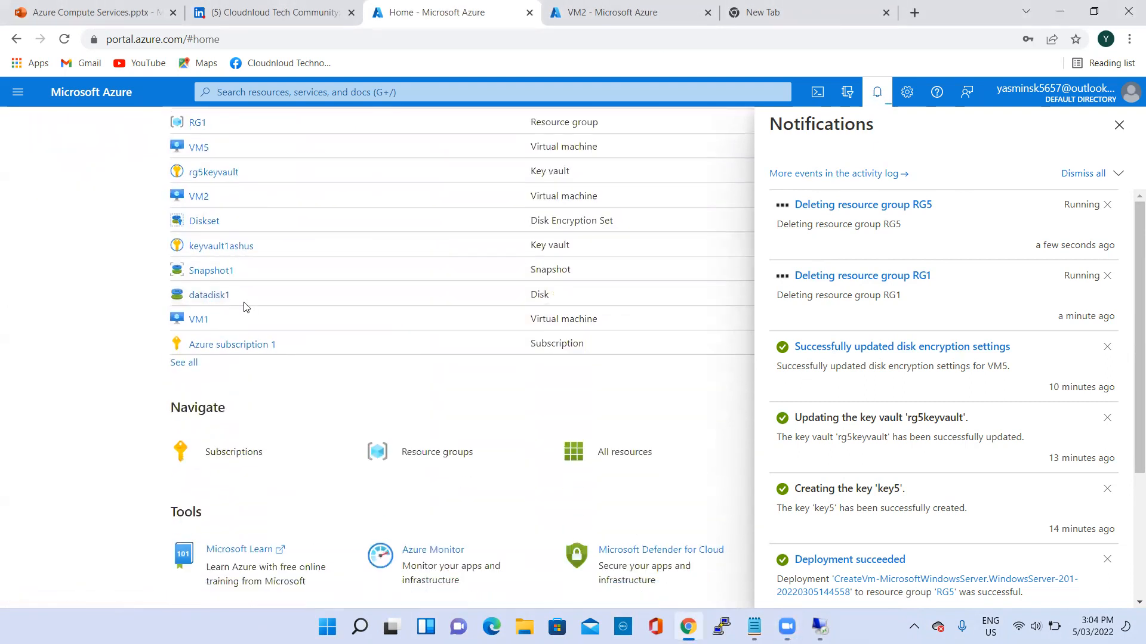
click(248, 348)
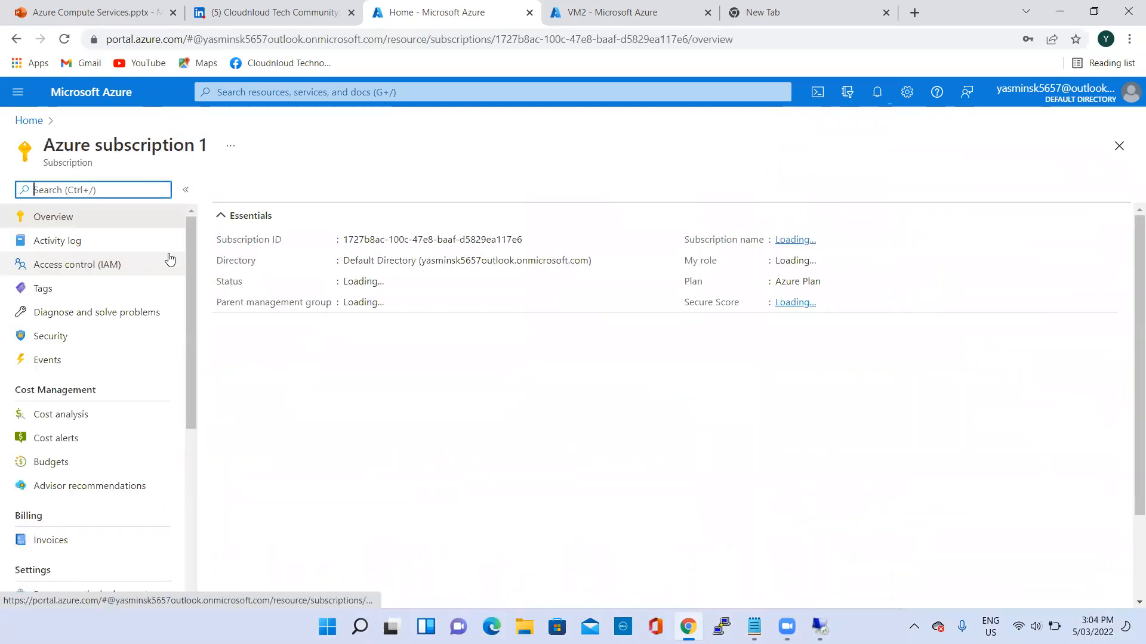
scroll(127, 370, down, 5)
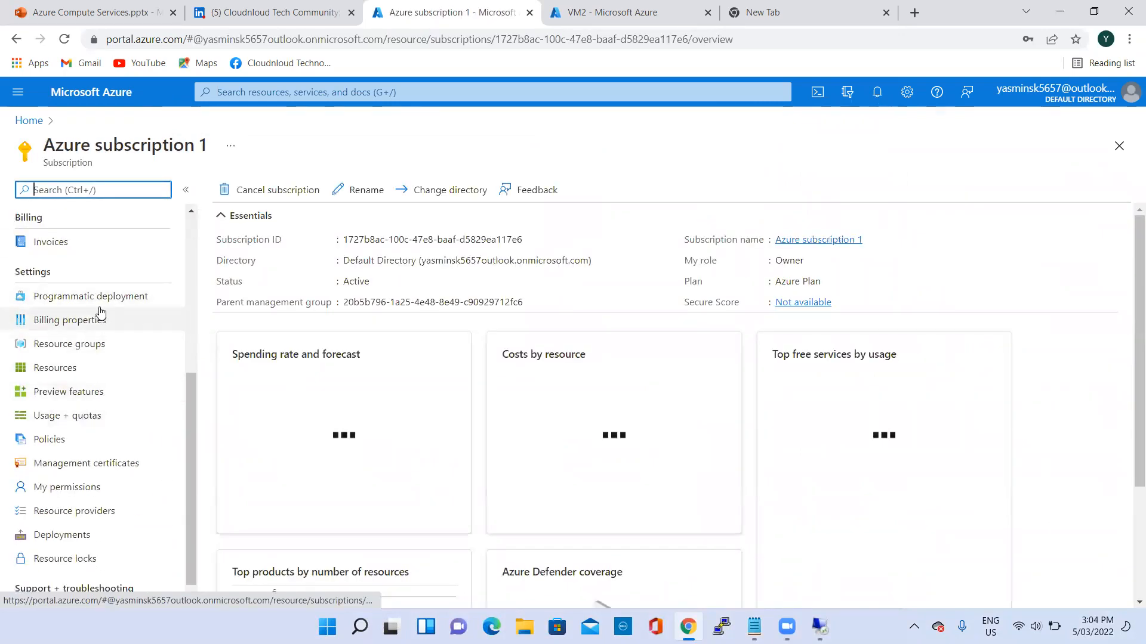
click(82, 370)
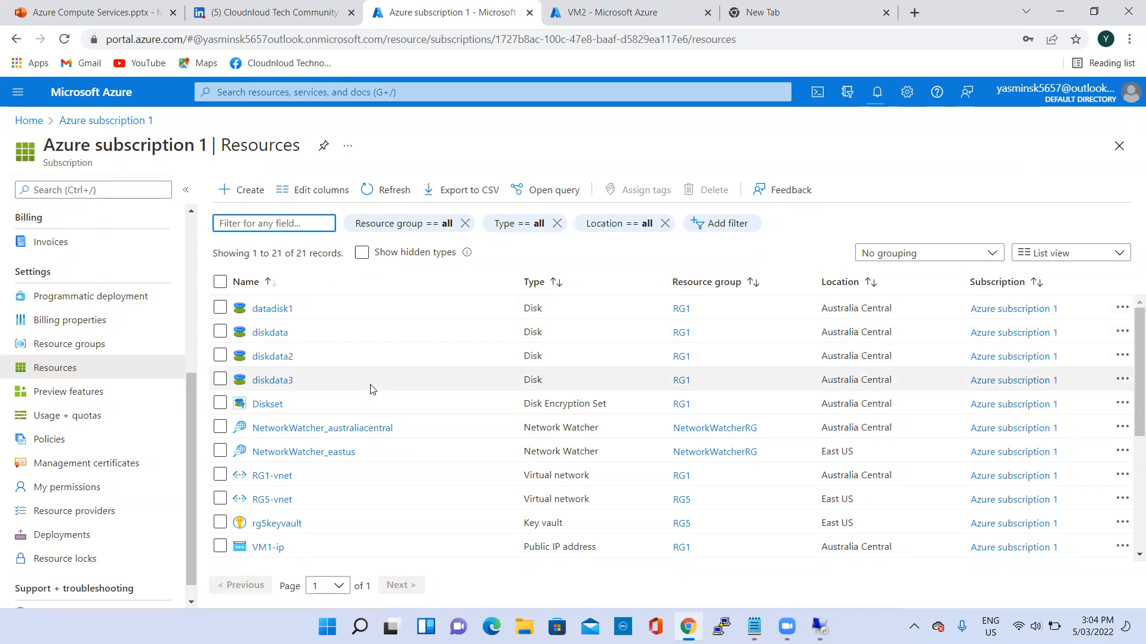
- Look through the subscription's resources and check the portal notifications for the progress of the resource group deletions
scroll(388, 429, down, 3)
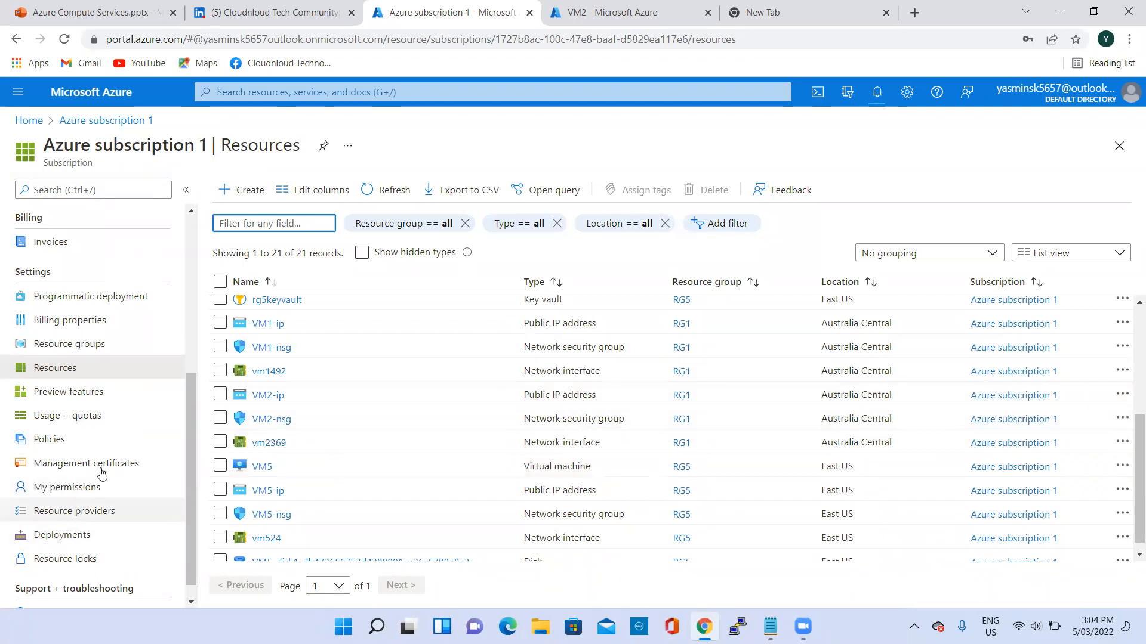
scroll(102, 442, up, 2)
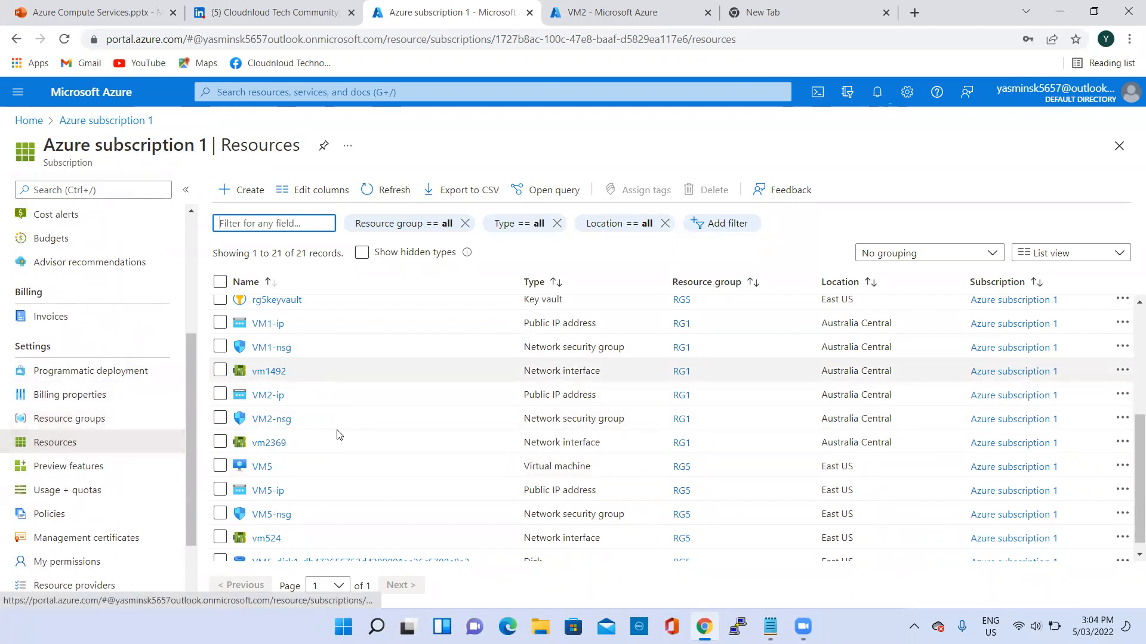
scroll(451, 361, down, 1)
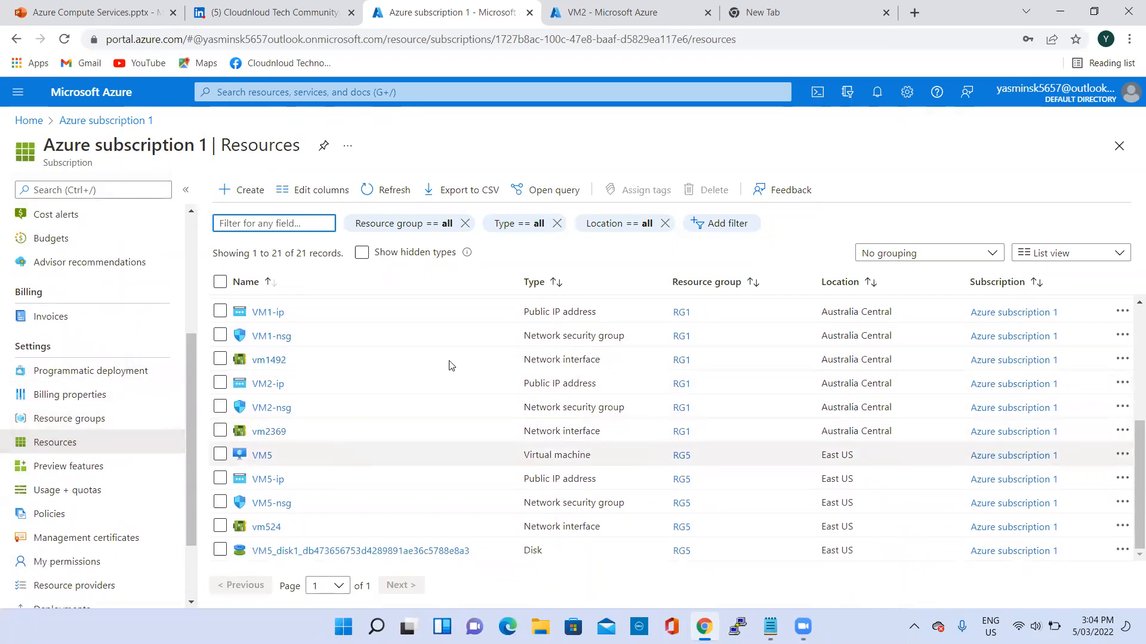
click(877, 92)
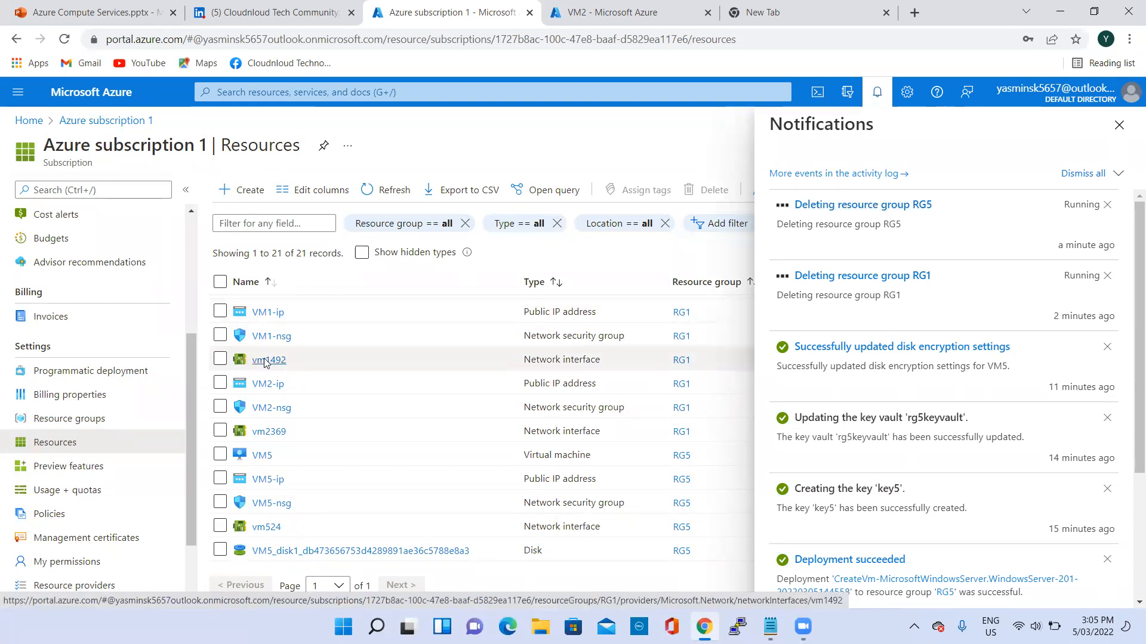
scroll(358, 349, up, 4)
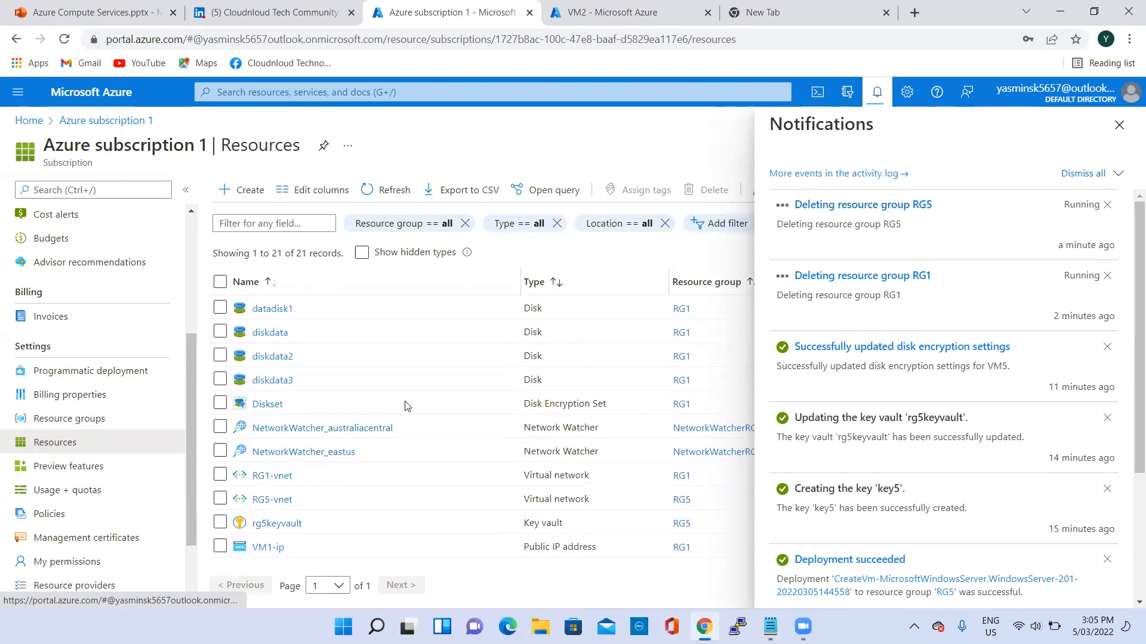